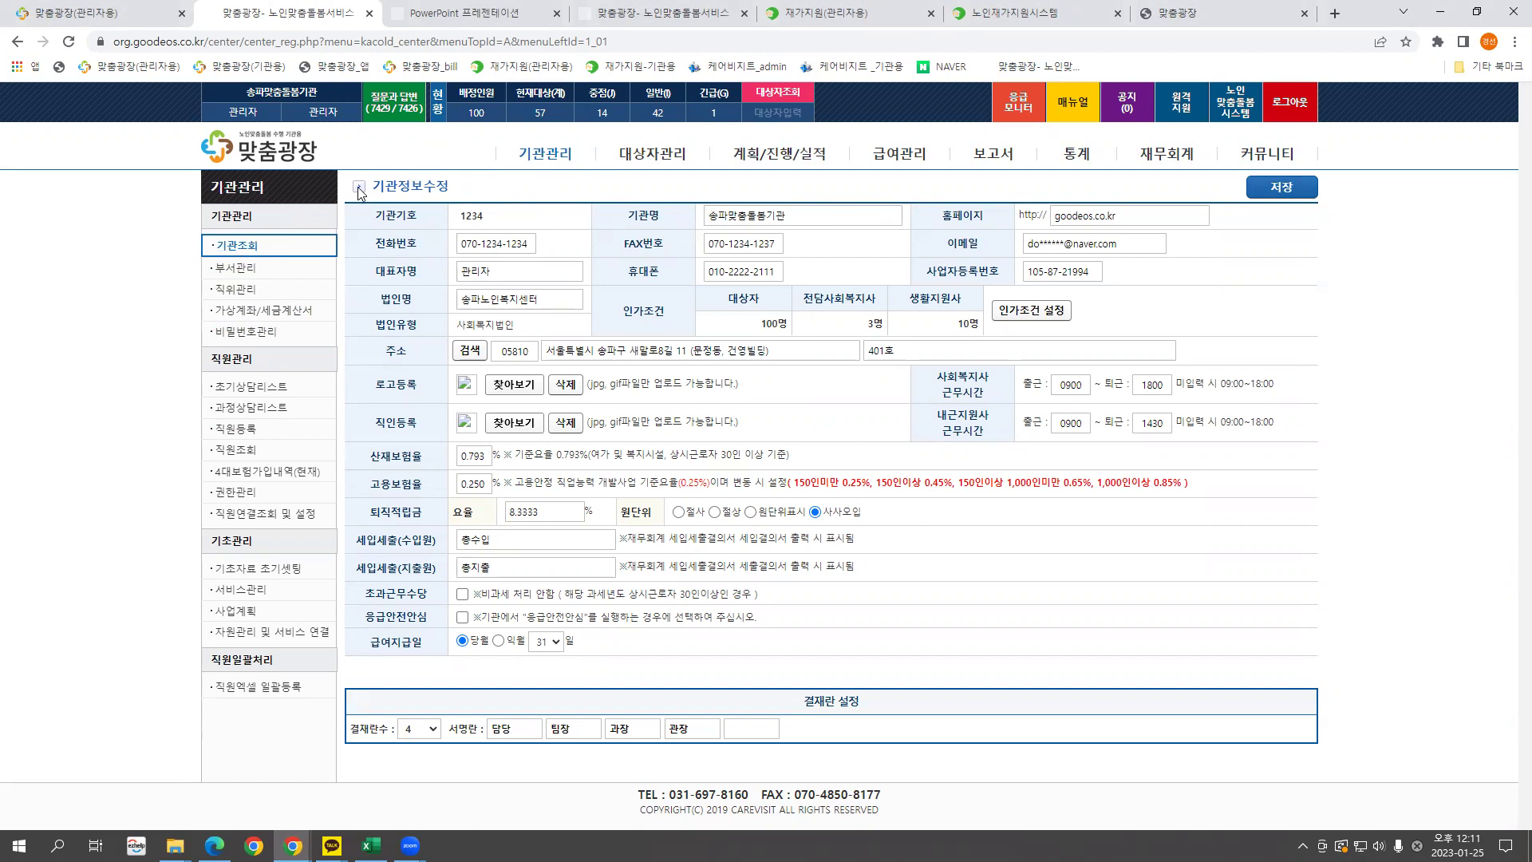
Reload the institution info page and check its code, name and phone number.
{"action": "left_click", "coordinate": [541, 160]}
{"action": "left_click_drag", "start_coordinate": [490, 222], "coordinate": [462, 223]}
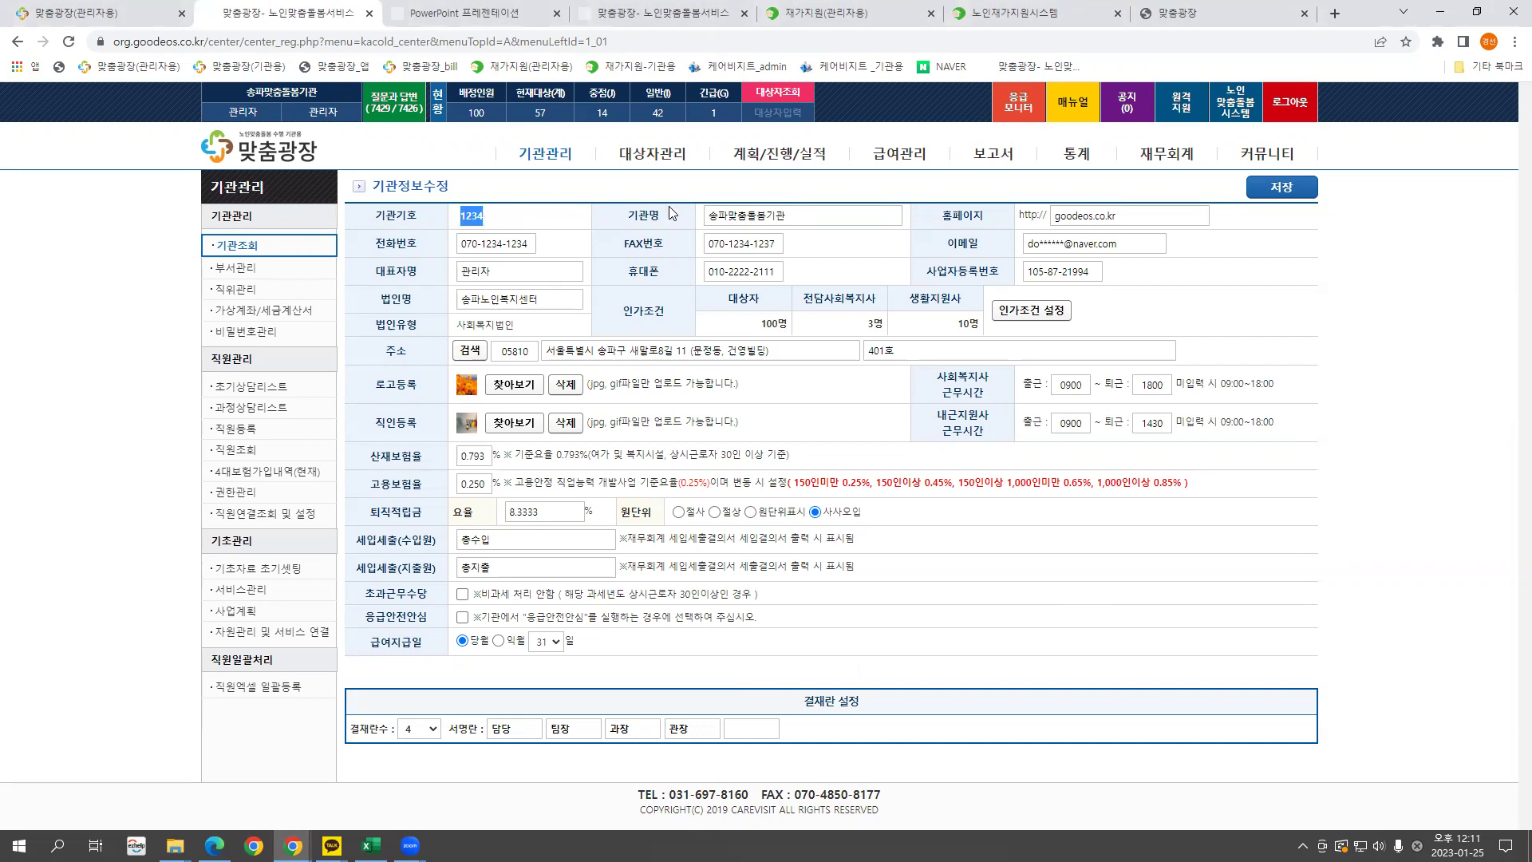
{"action": "left_click_drag", "start_coordinate": [782, 214], "coordinate": [682, 215]}
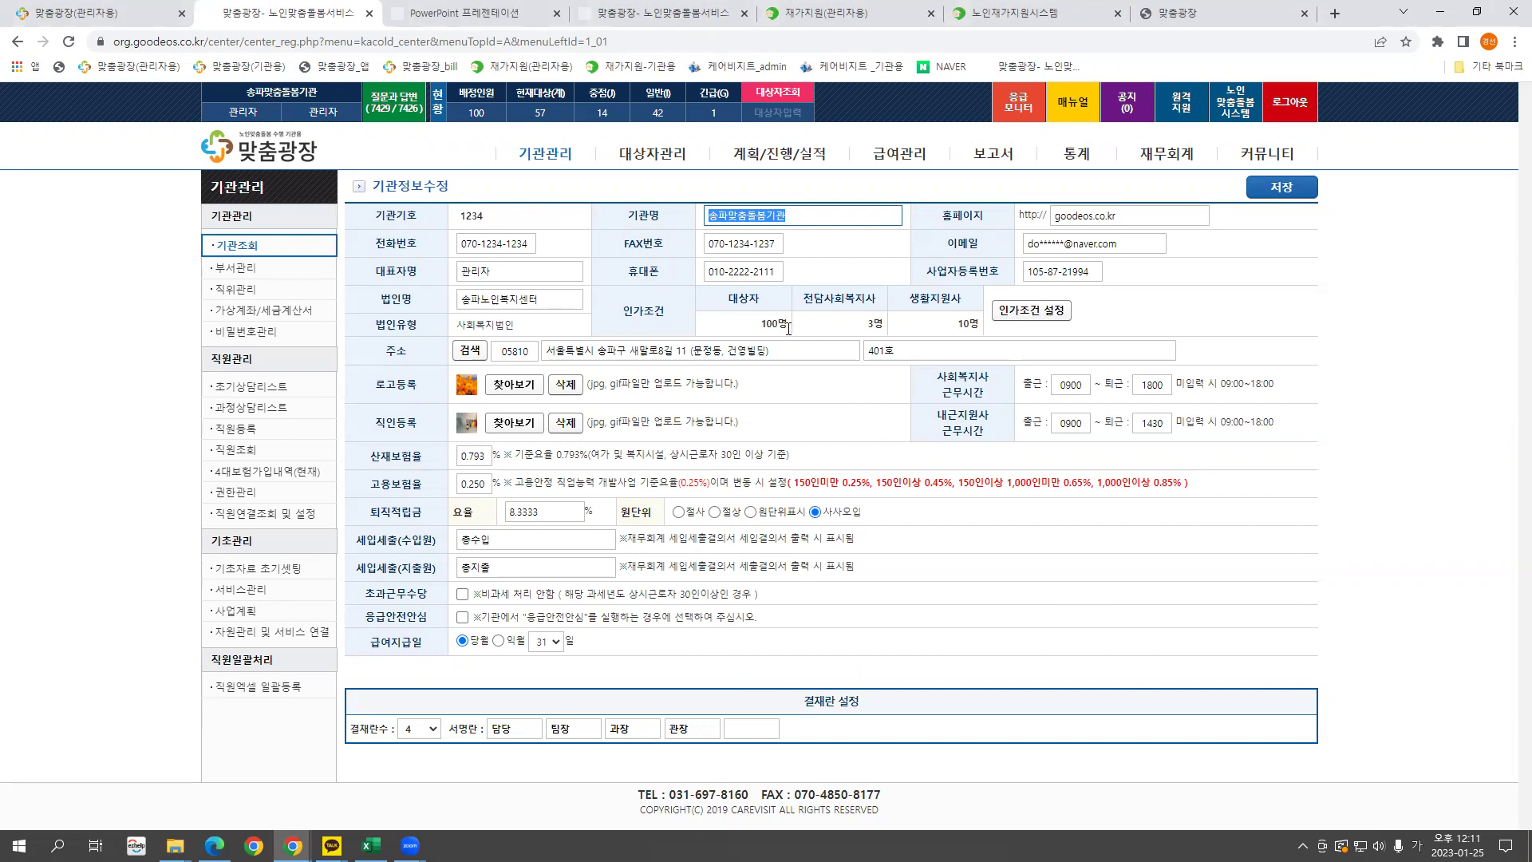
{"action": "left_click", "coordinate": [530, 244]}
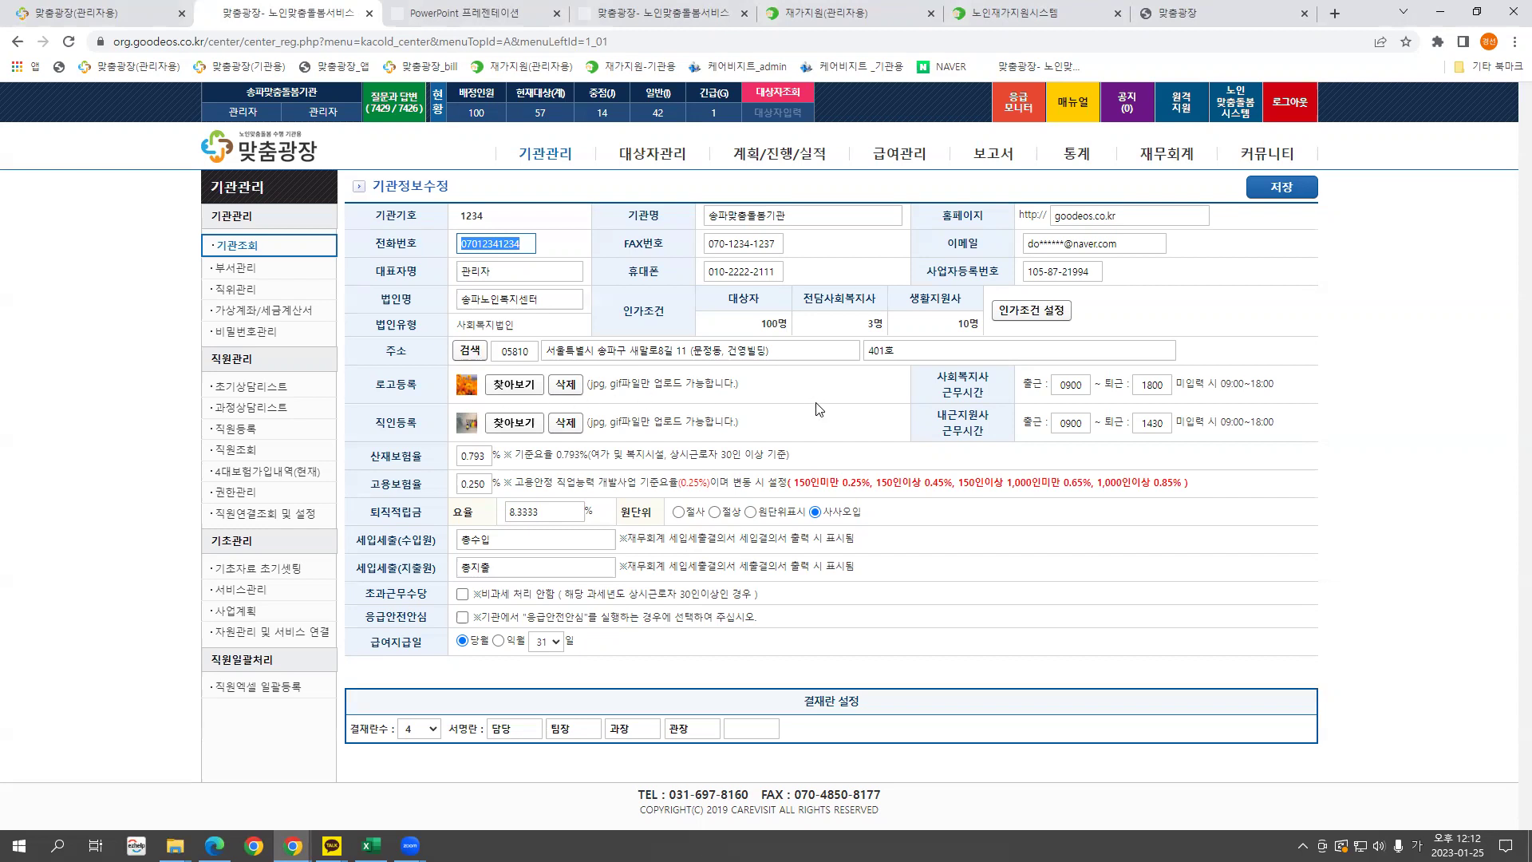
Reformat the work hours to 09:00–18:00 for the social worker and 09:00 start for the support worker.
{"action": "left_click", "coordinate": [1065, 384]}
{"action": "left_click", "coordinate": [1151, 384]}
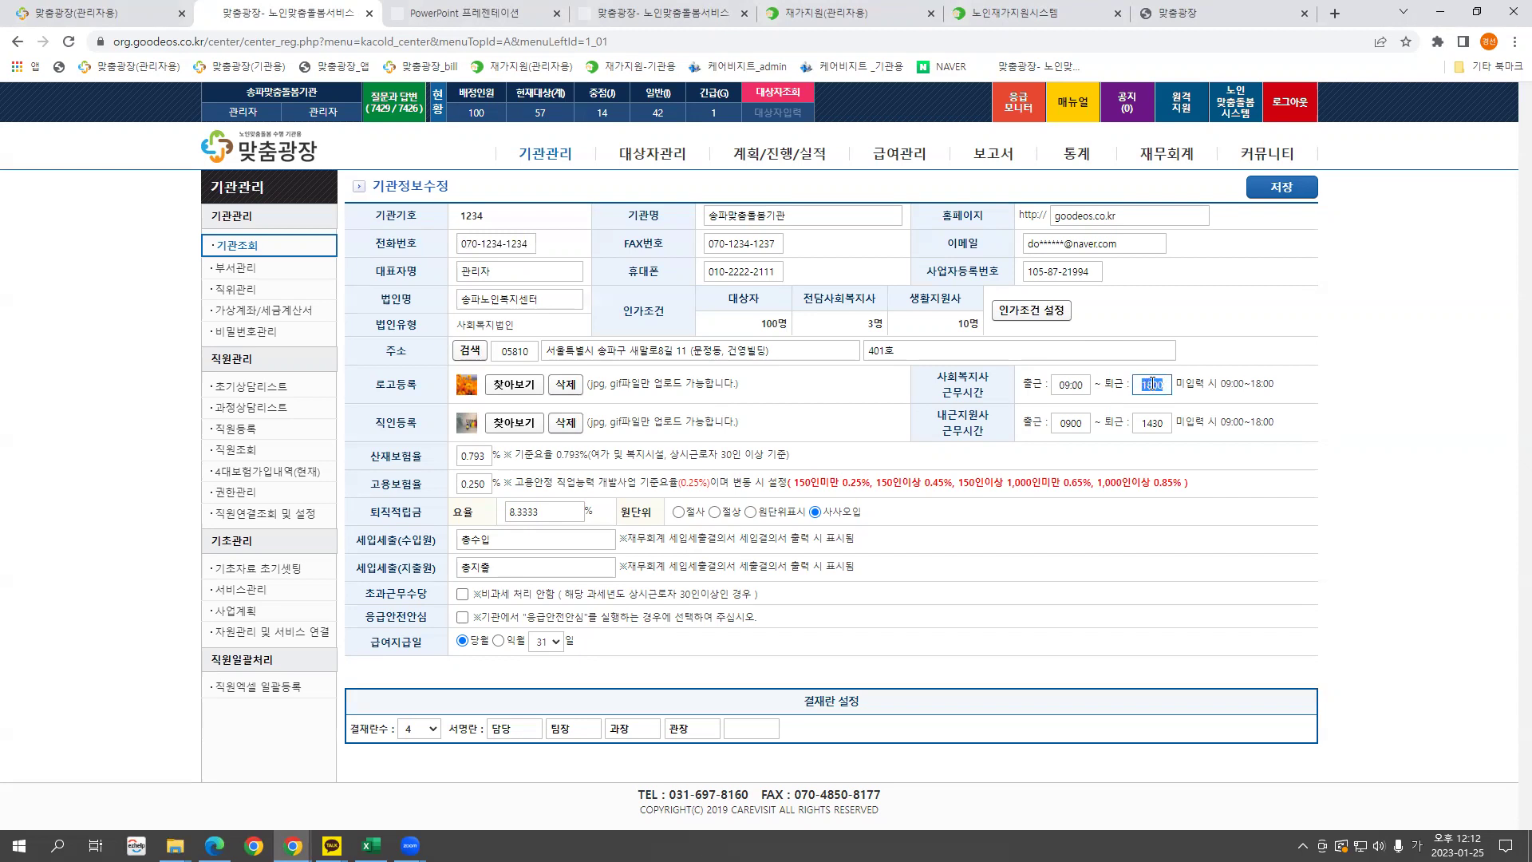
{"action": "left_click", "coordinate": [1070, 422]}
{"action": "left_click", "coordinate": [1147, 422]}
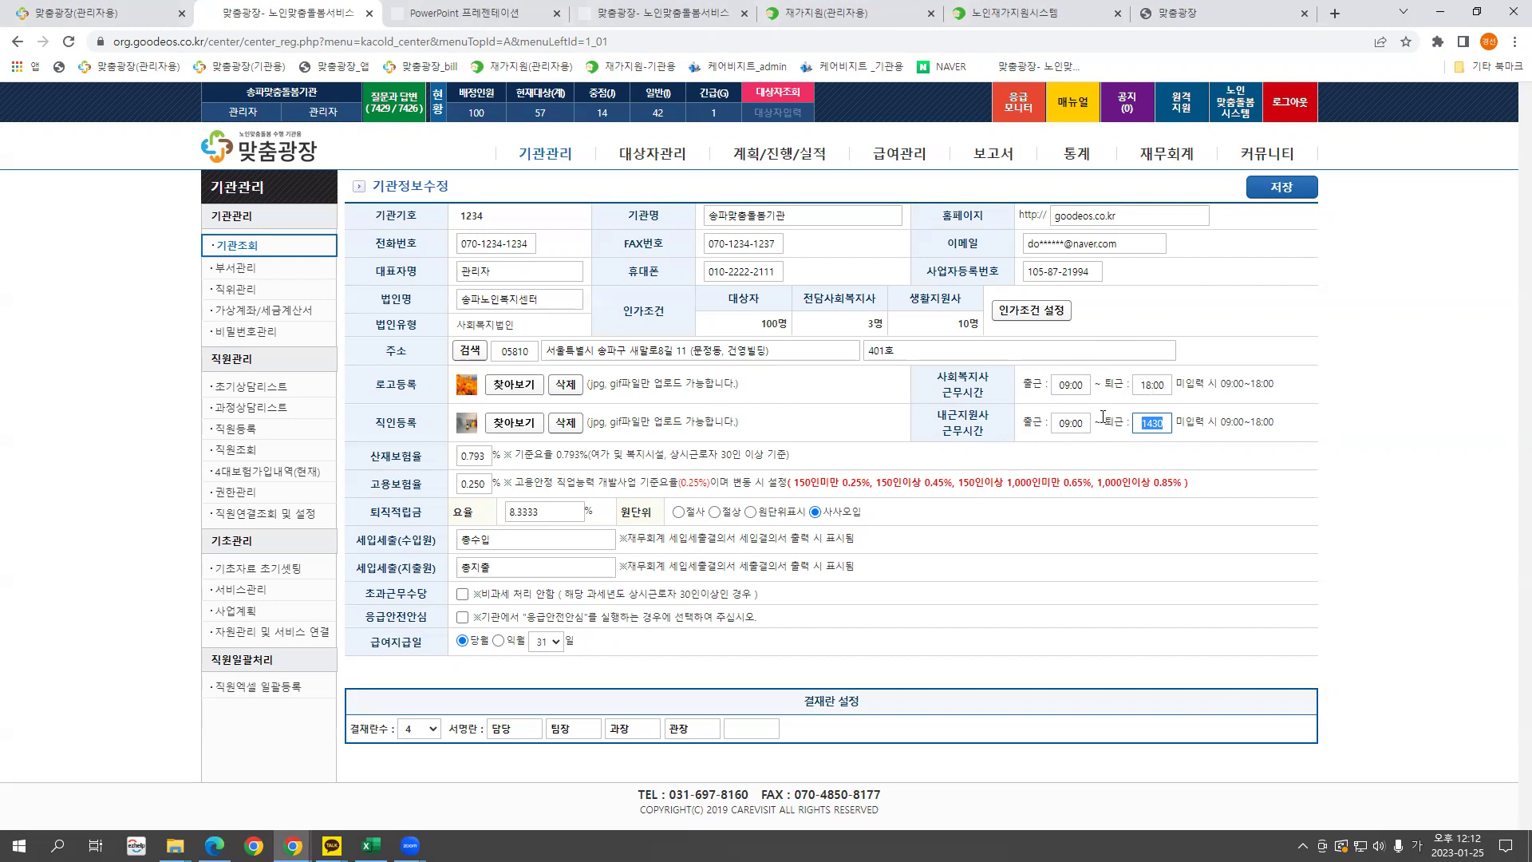
{"action": "left_click", "coordinate": [1034, 311]}
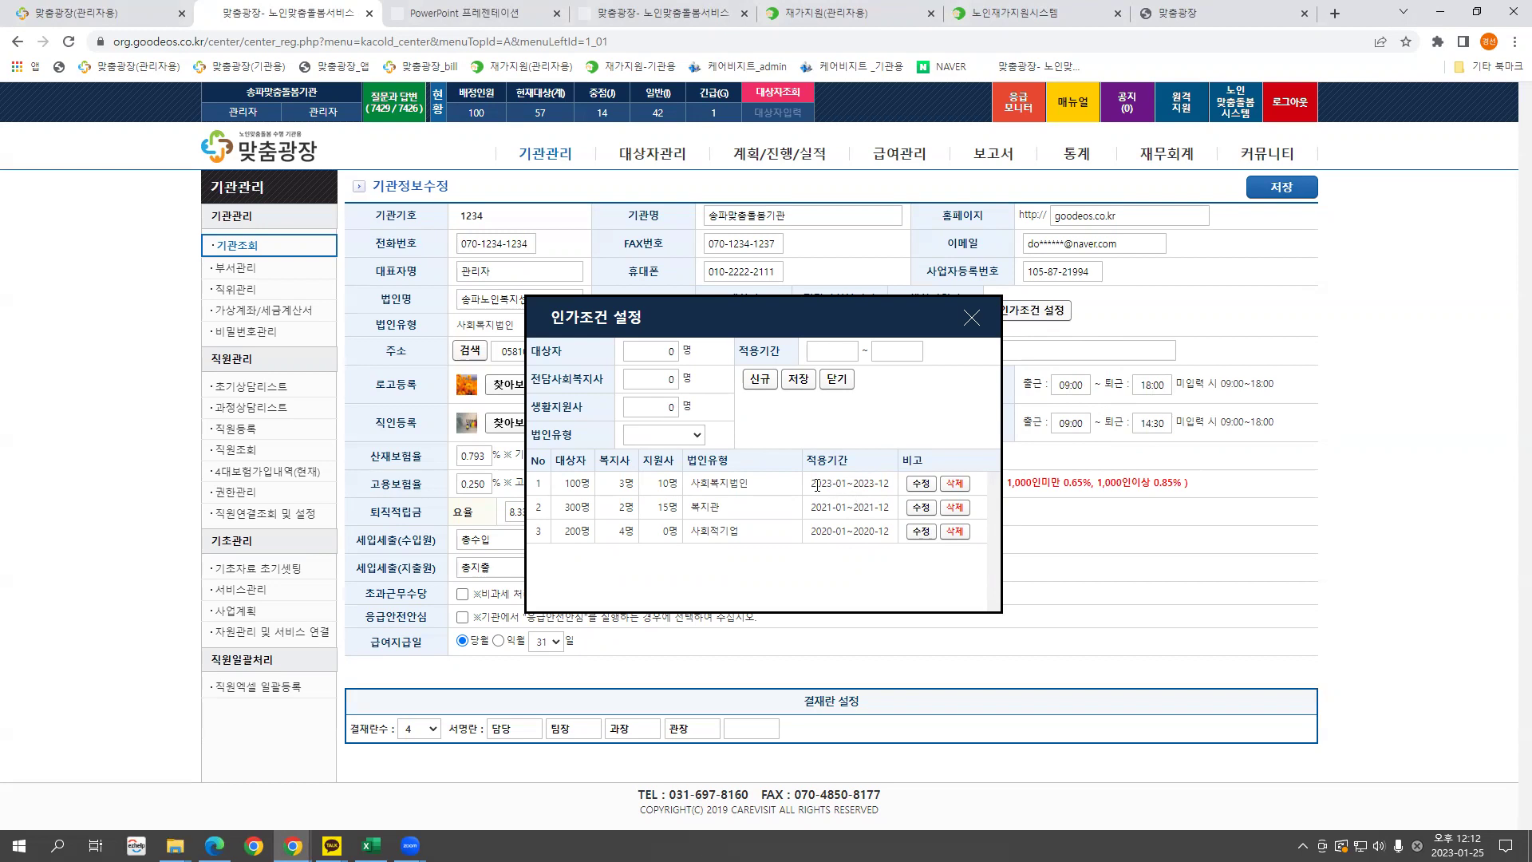
{"action": "left_click_drag", "start_coordinate": [889, 481], "coordinate": [811, 494]}
{"action": "left_click_drag", "start_coordinate": [567, 484], "coordinate": [873, 481]}
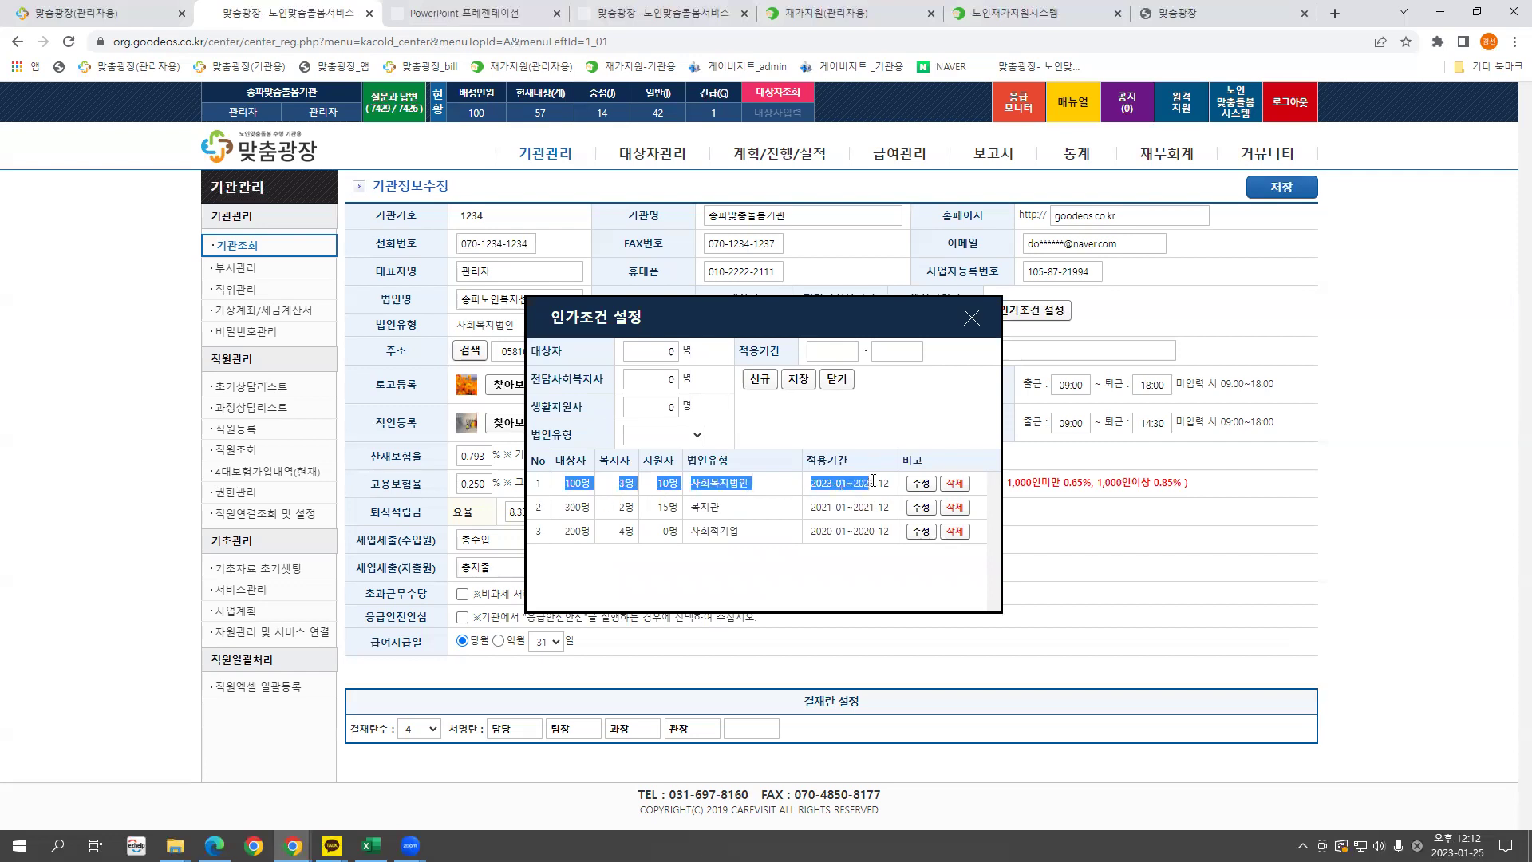
{"action": "left_click_drag", "start_coordinate": [563, 485], "coordinate": [589, 484]}
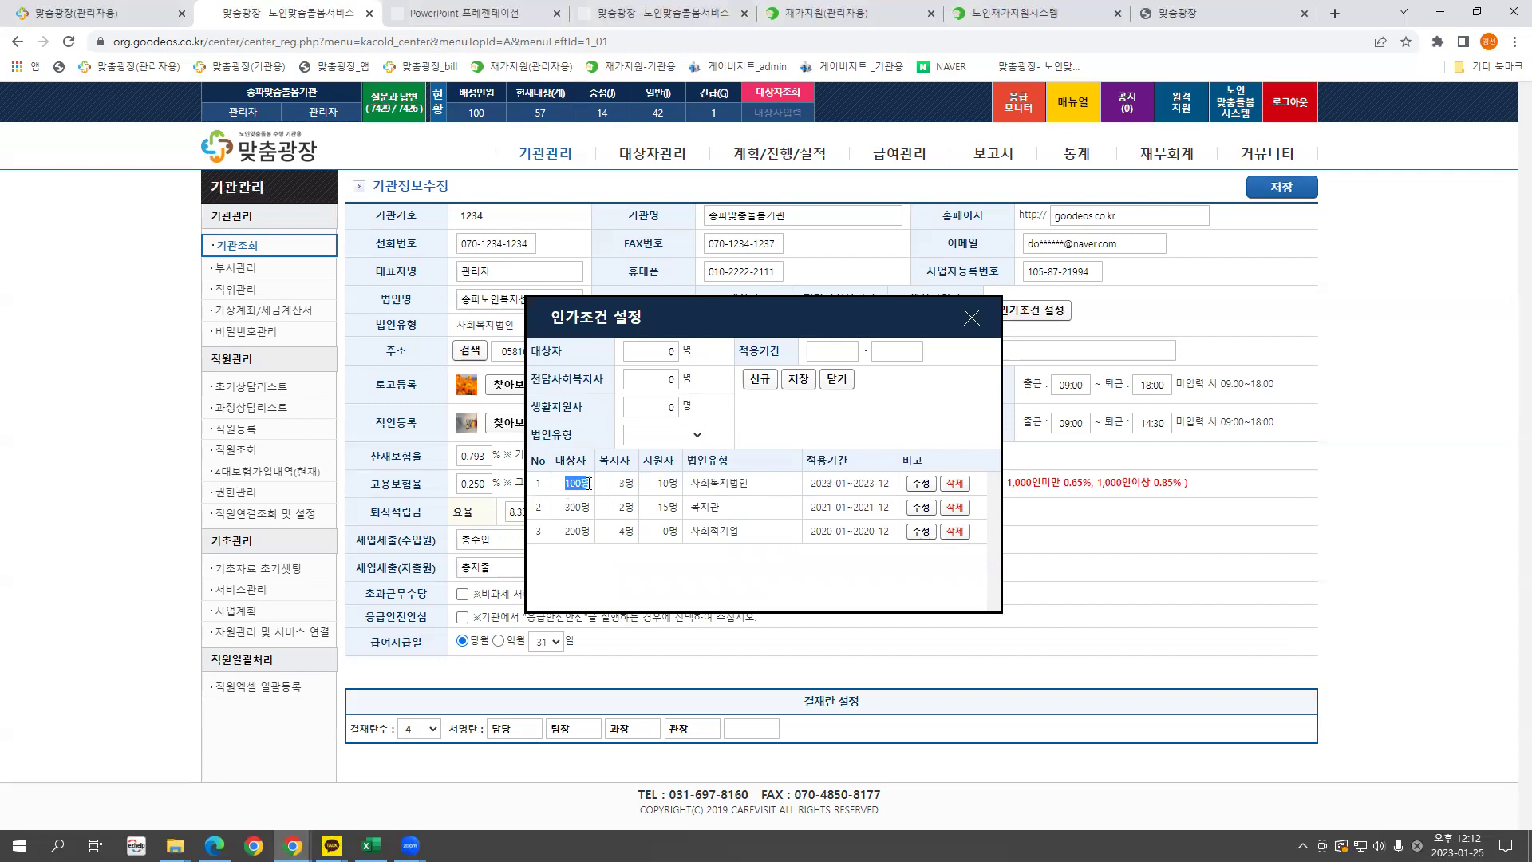
{"action": "left_click", "coordinate": [972, 319]}
{"action": "double_click", "coordinate": [484, 110]}
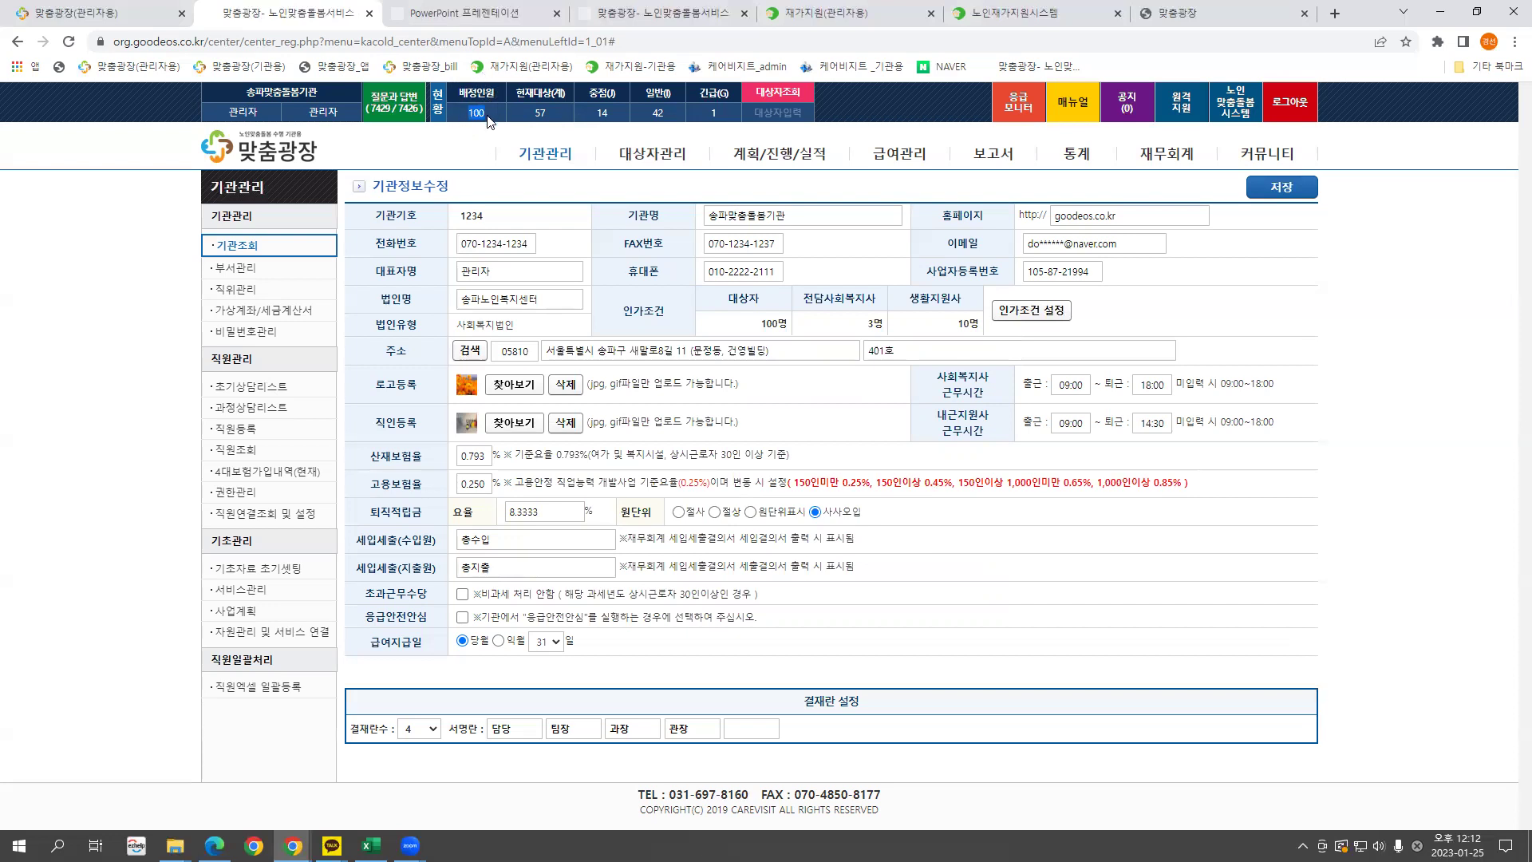
{"action": "left_click", "coordinate": [1035, 311]}
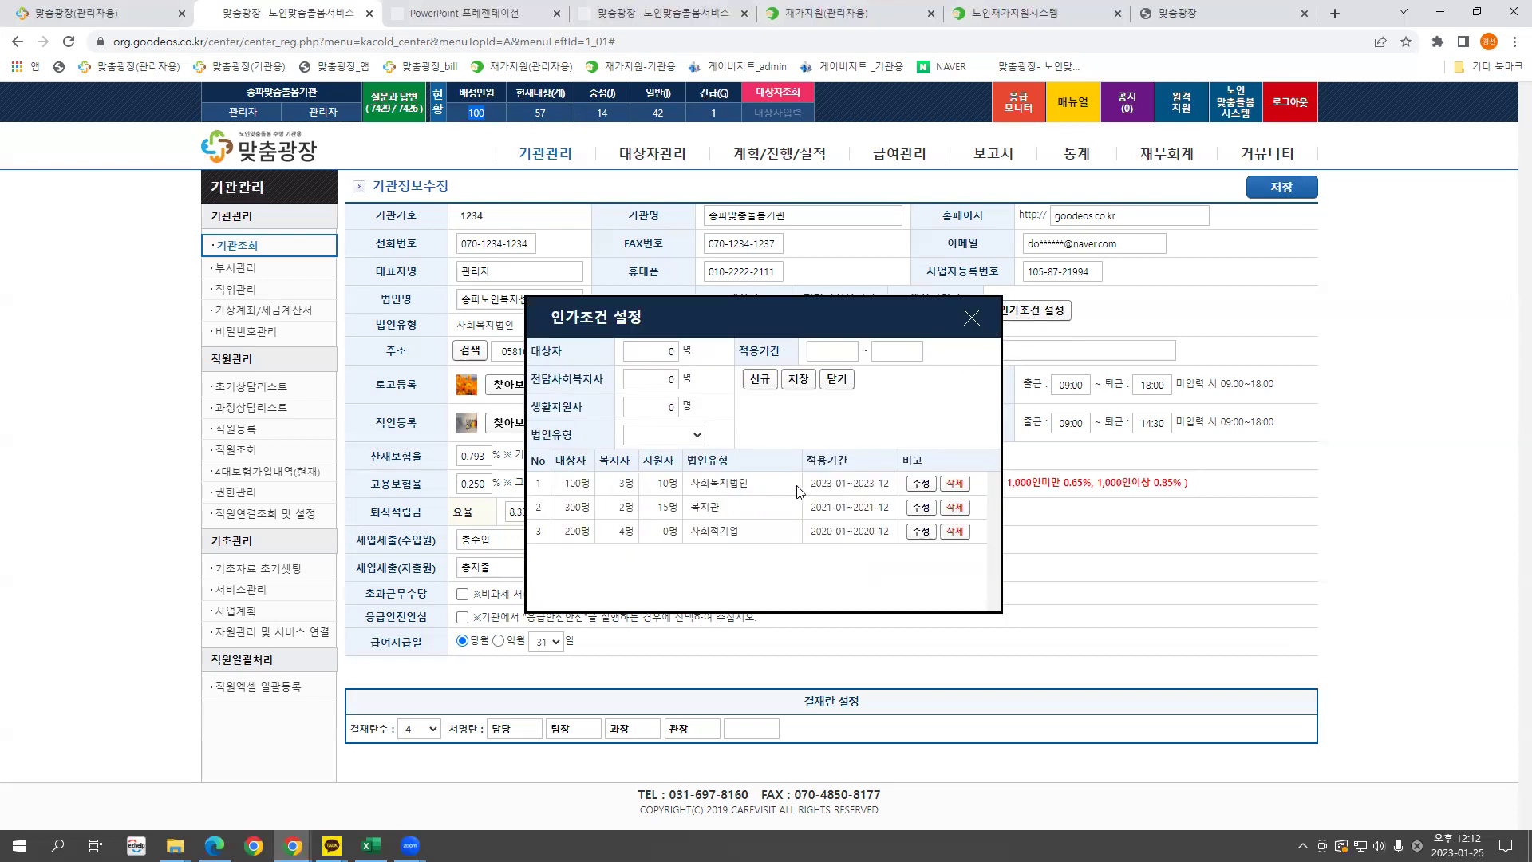
{"action": "left_click_drag", "start_coordinate": [817, 485], "coordinate": [886, 484]}
{"action": "left_click_drag", "start_coordinate": [581, 484], "coordinate": [568, 484]}
{"action": "left_click", "coordinate": [658, 348]}
{"action": "double_click", "coordinate": [667, 380]}
{"action": "left_click", "coordinate": [808, 353]}
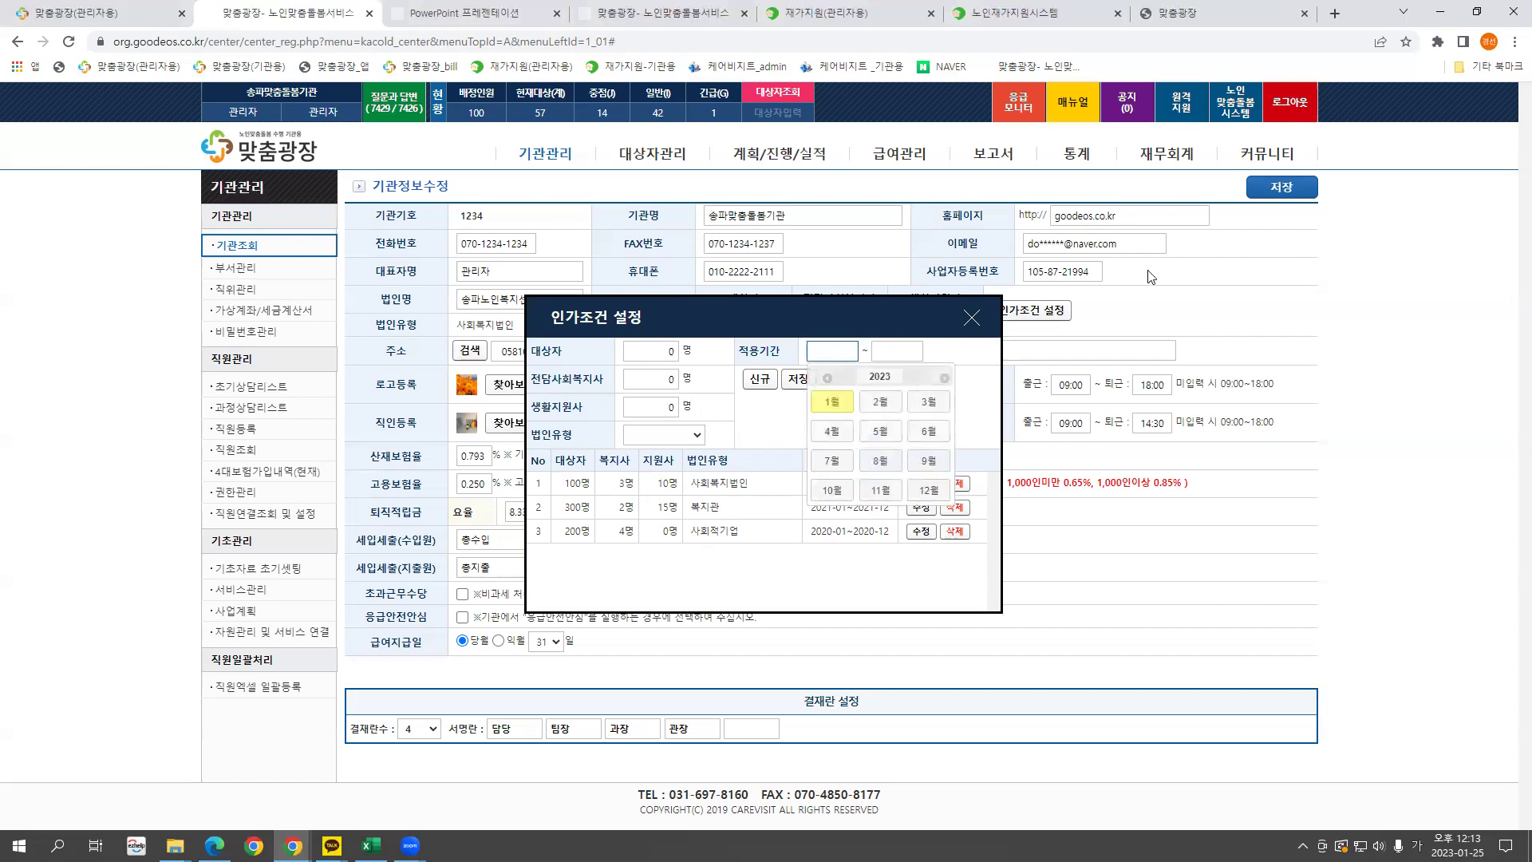
{"action": "left_click", "coordinate": [972, 319]}
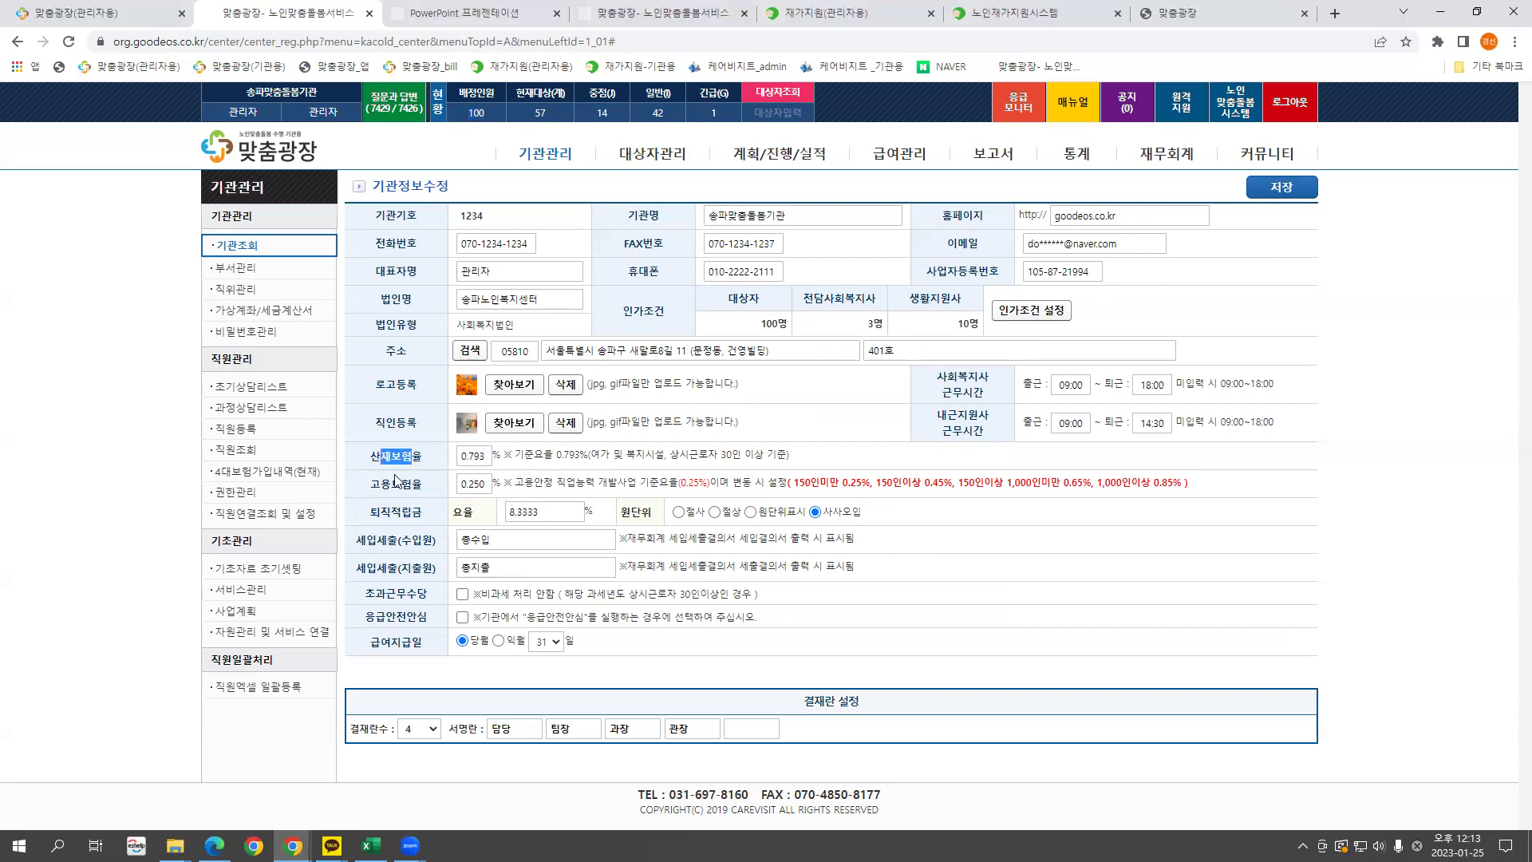
Review the retirement reserve and payday settings, then go to the salary adjustment list.
{"action": "left_click_drag", "start_coordinate": [392, 510], "coordinate": [435, 514]}
{"action": "left_click_drag", "start_coordinate": [435, 651], "coordinate": [374, 643]}
{"action": "left_click", "coordinate": [900, 154]}
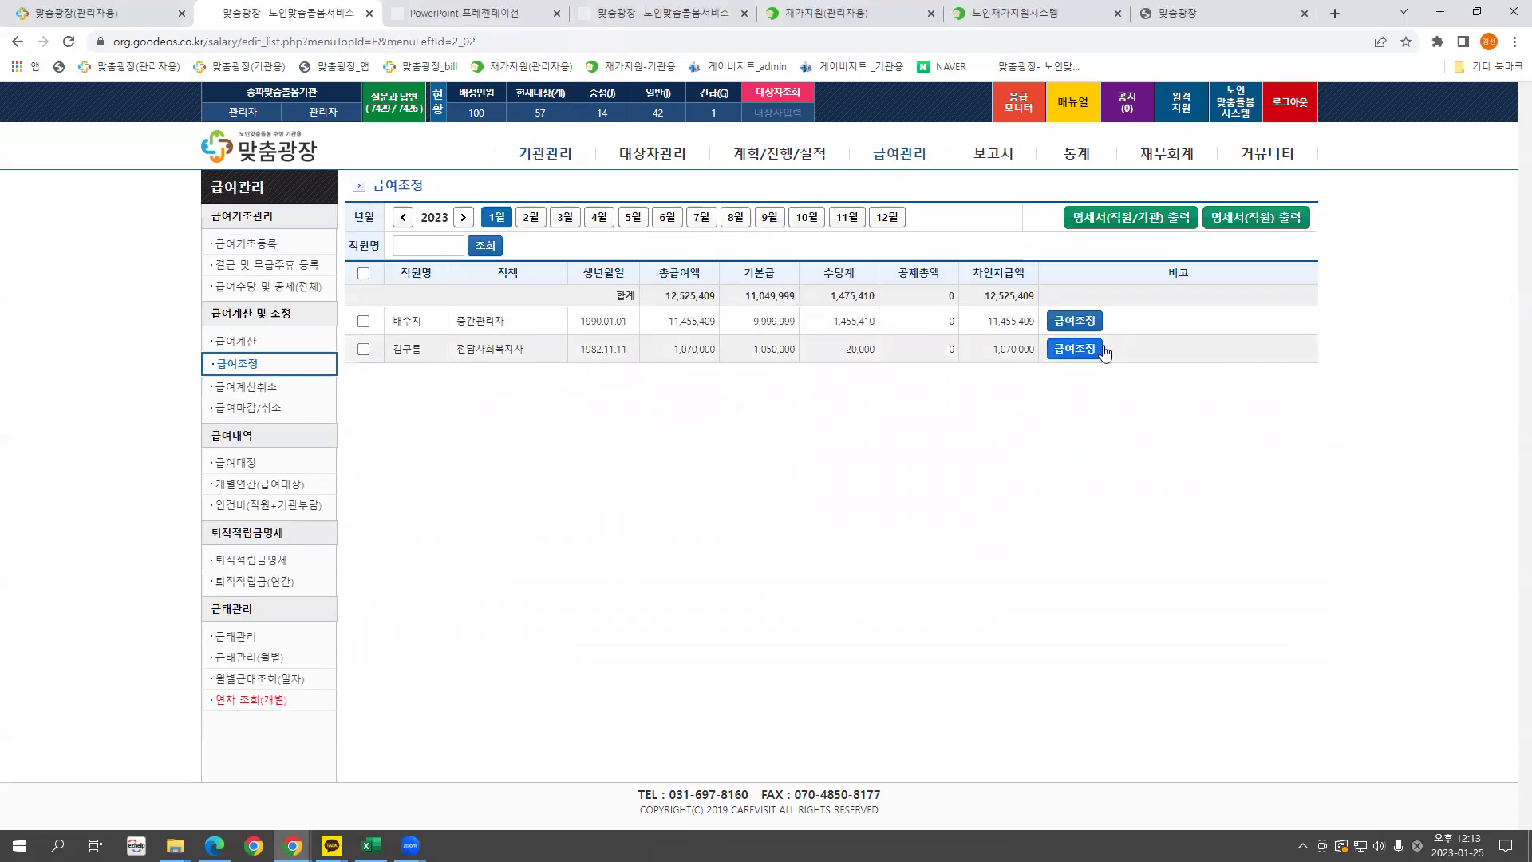
Preview the first employee's payslip and its payment date, then close both popups.
{"action": "left_click", "coordinate": [1075, 323]}
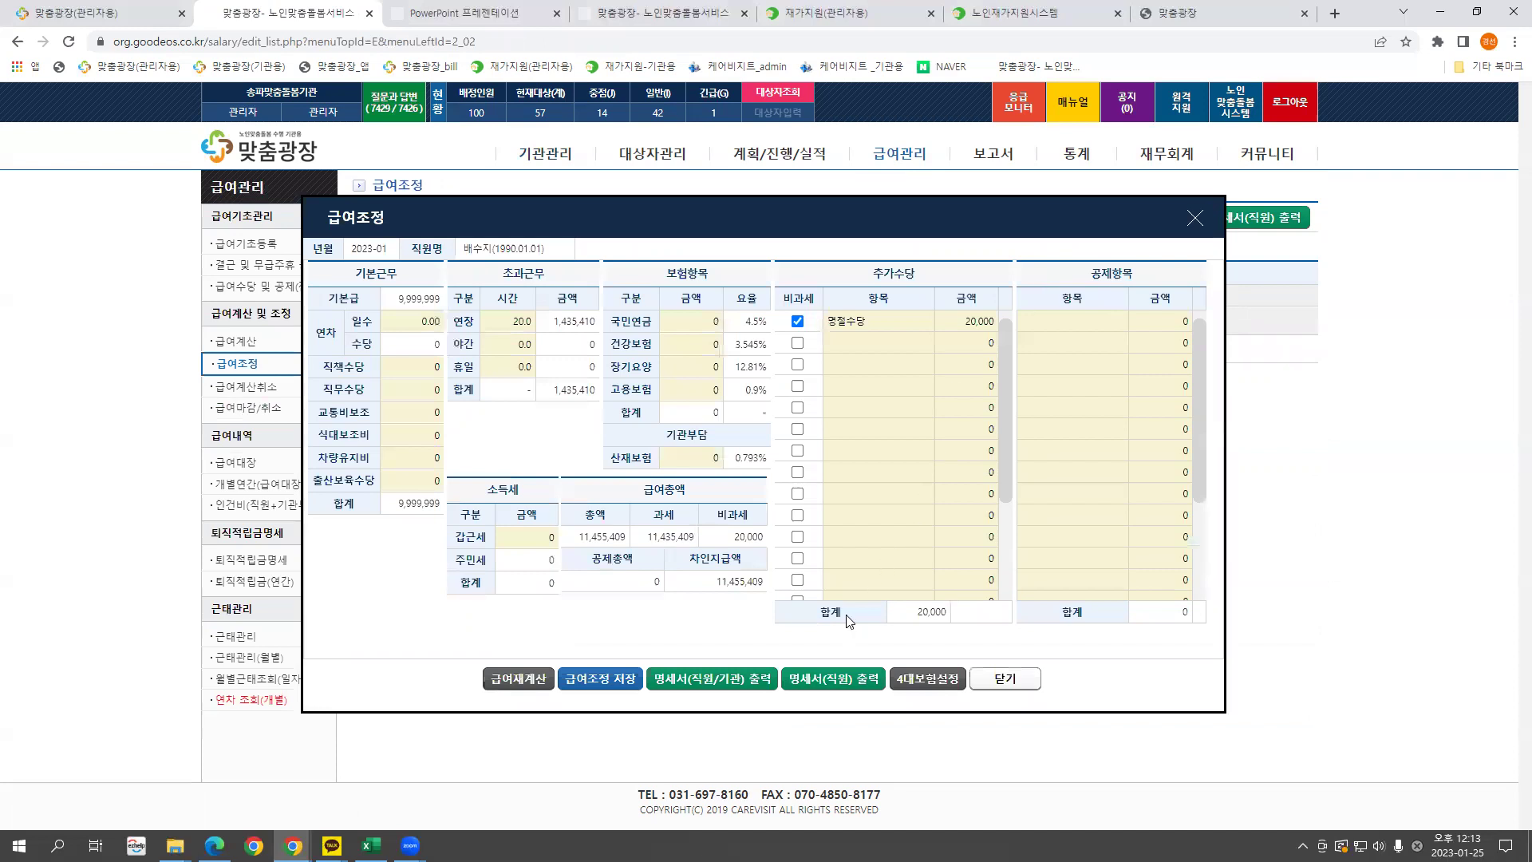
{"action": "left_click", "coordinate": [724, 680]}
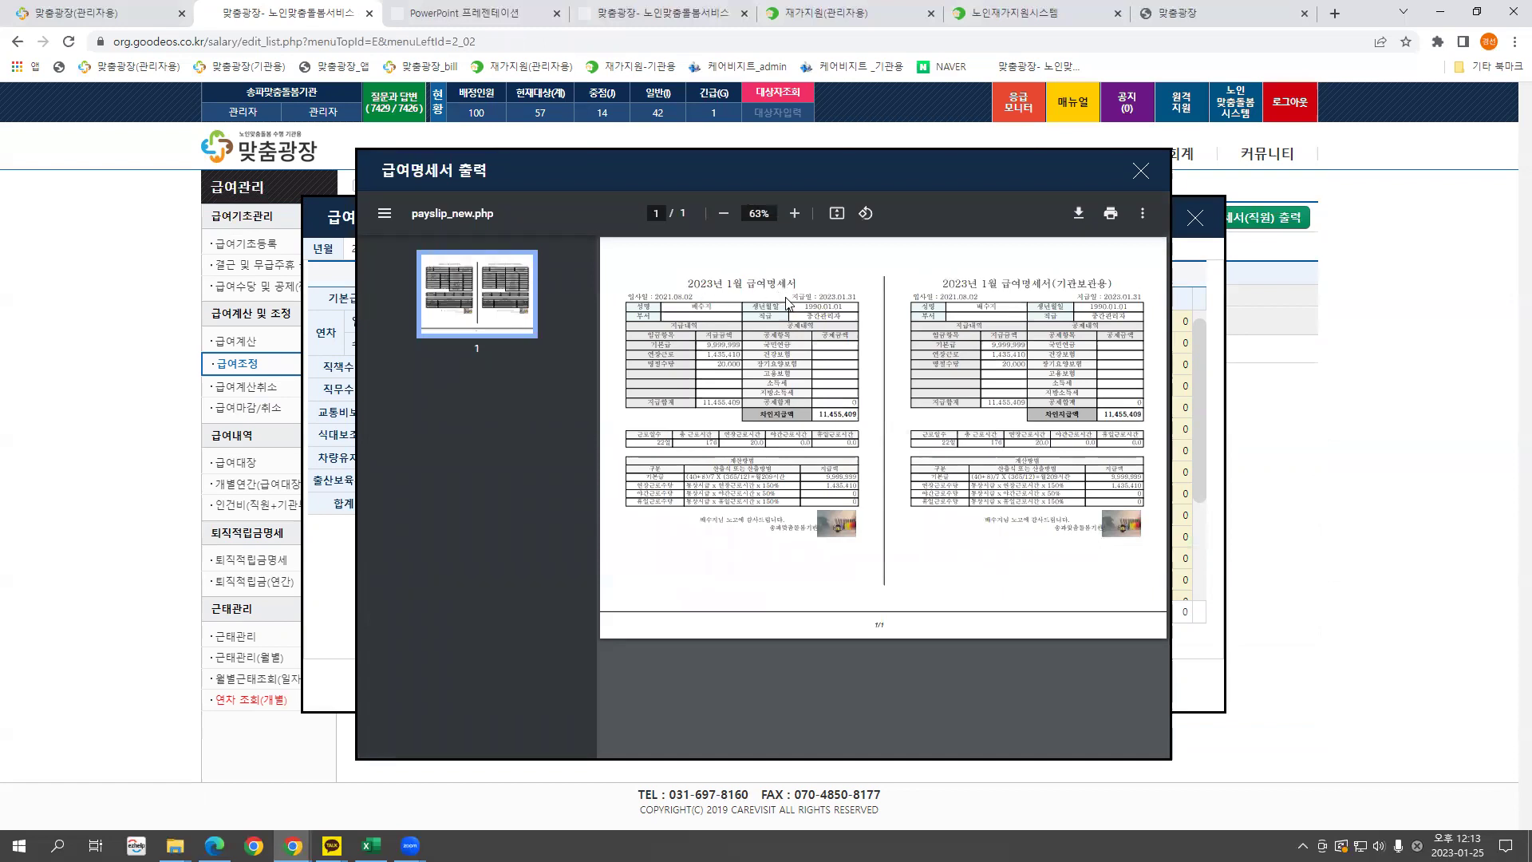
{"action": "left_click_drag", "start_coordinate": [859, 300], "coordinate": [791, 300]}
{"action": "left_click", "coordinate": [1141, 172]}
{"action": "left_click", "coordinate": [1195, 218]}
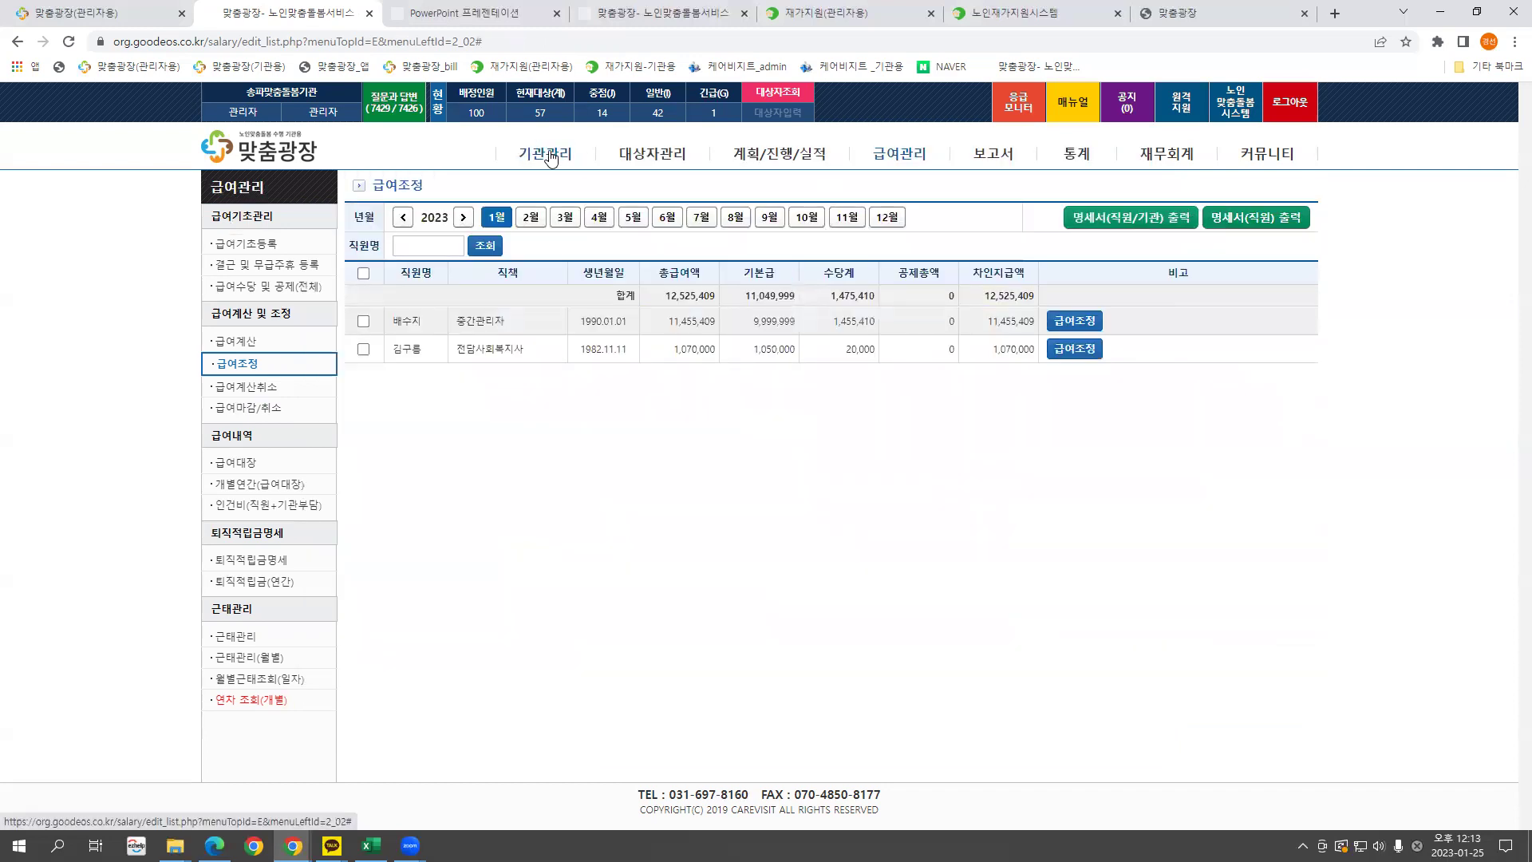
{"action": "left_click", "coordinate": [550, 158]}
Set salary payday to the current month (당월) on the 31st.
{"action": "left_click_drag", "start_coordinate": [382, 650], "coordinate": [594, 645]}
{"action": "left_click", "coordinate": [556, 641]}
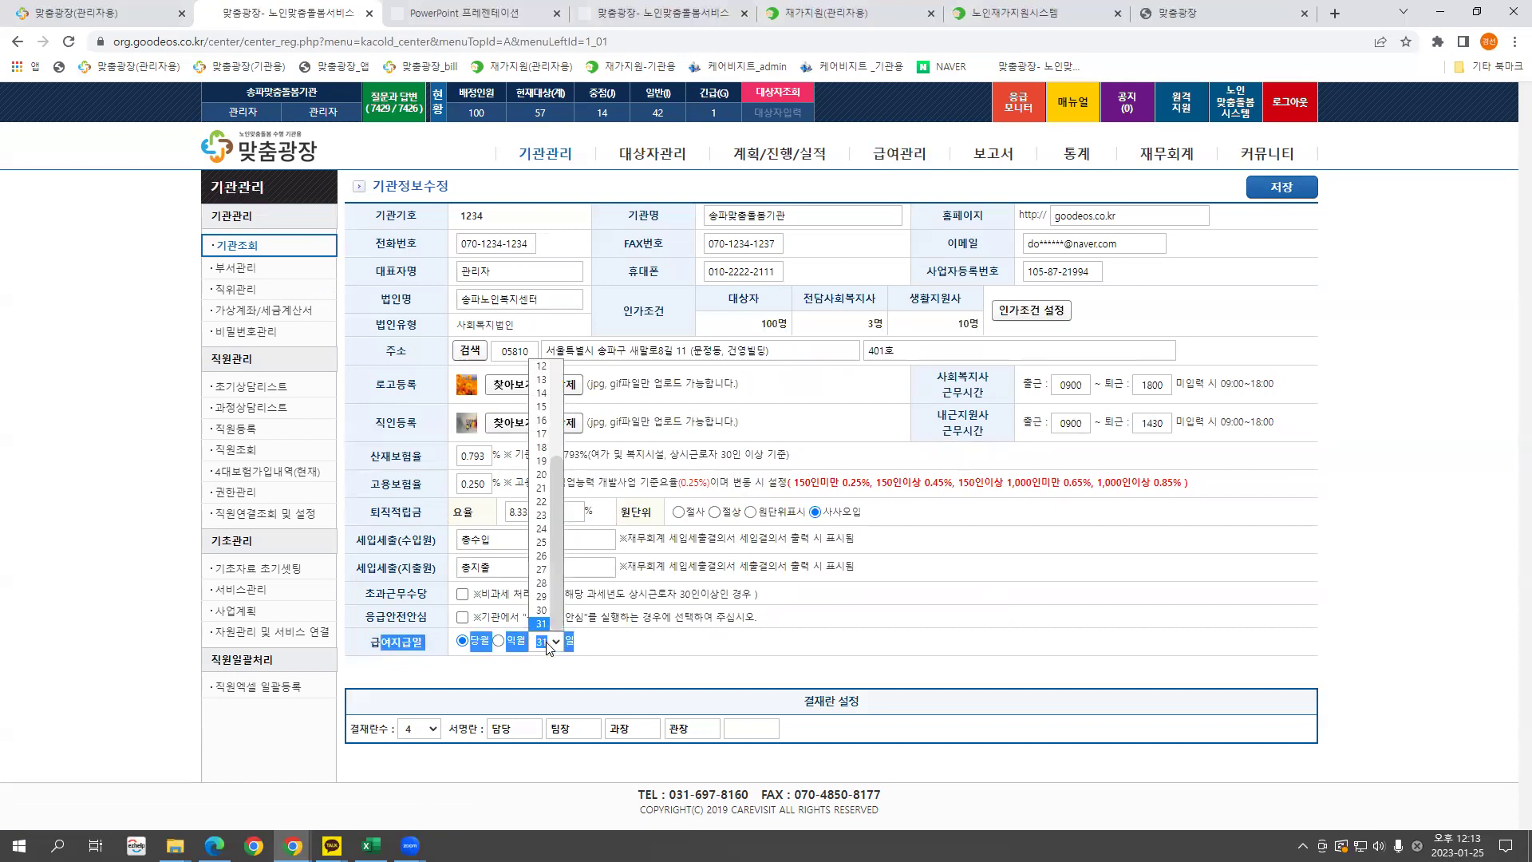
{"action": "left_click", "coordinate": [556, 642]}
{"action": "left_click", "coordinate": [506, 666]}
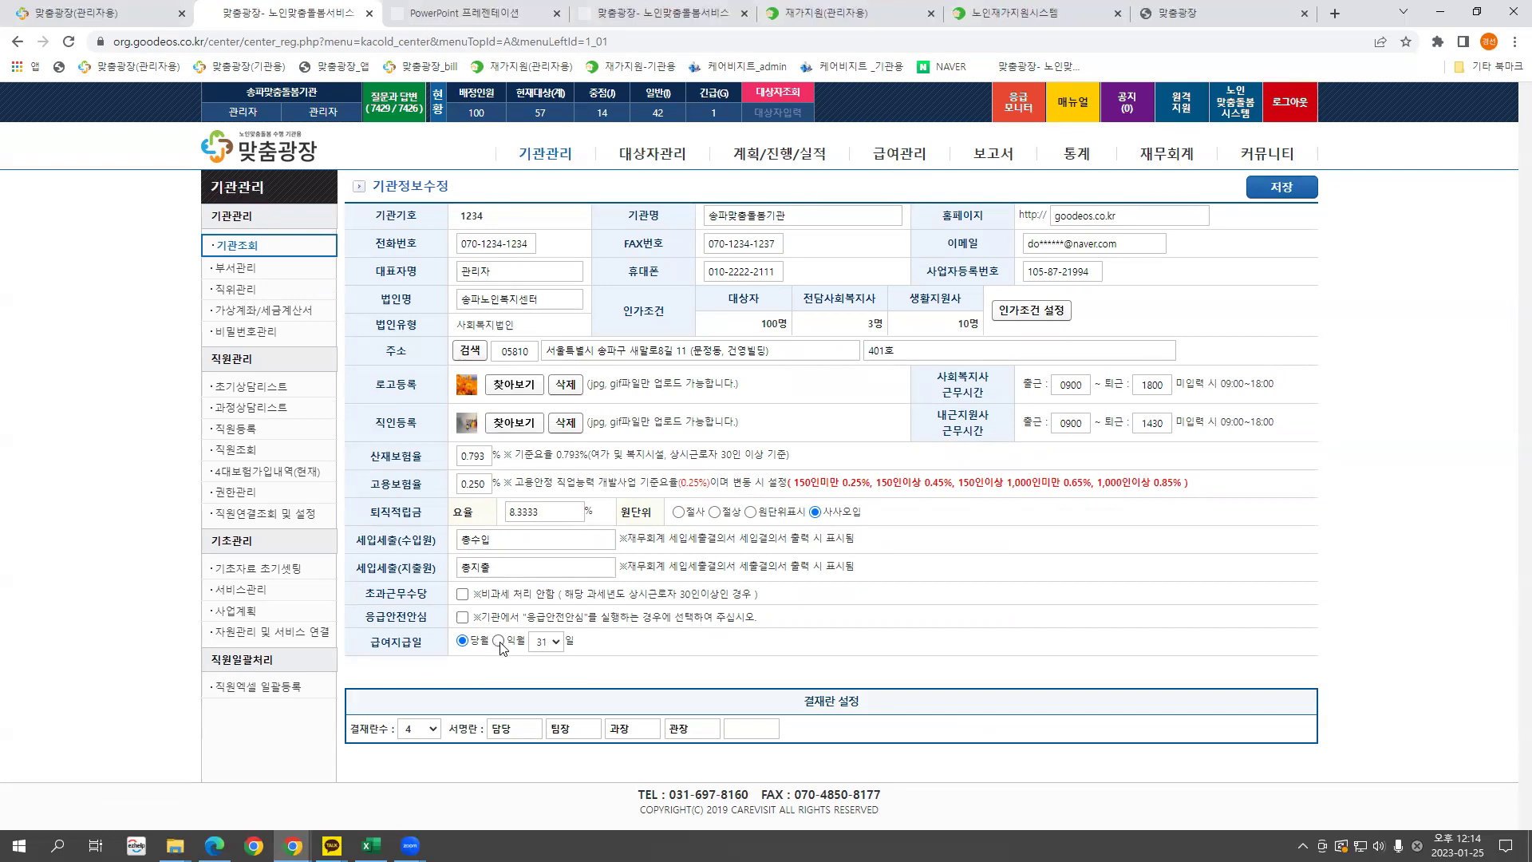
{"action": "left_click", "coordinate": [551, 642]}
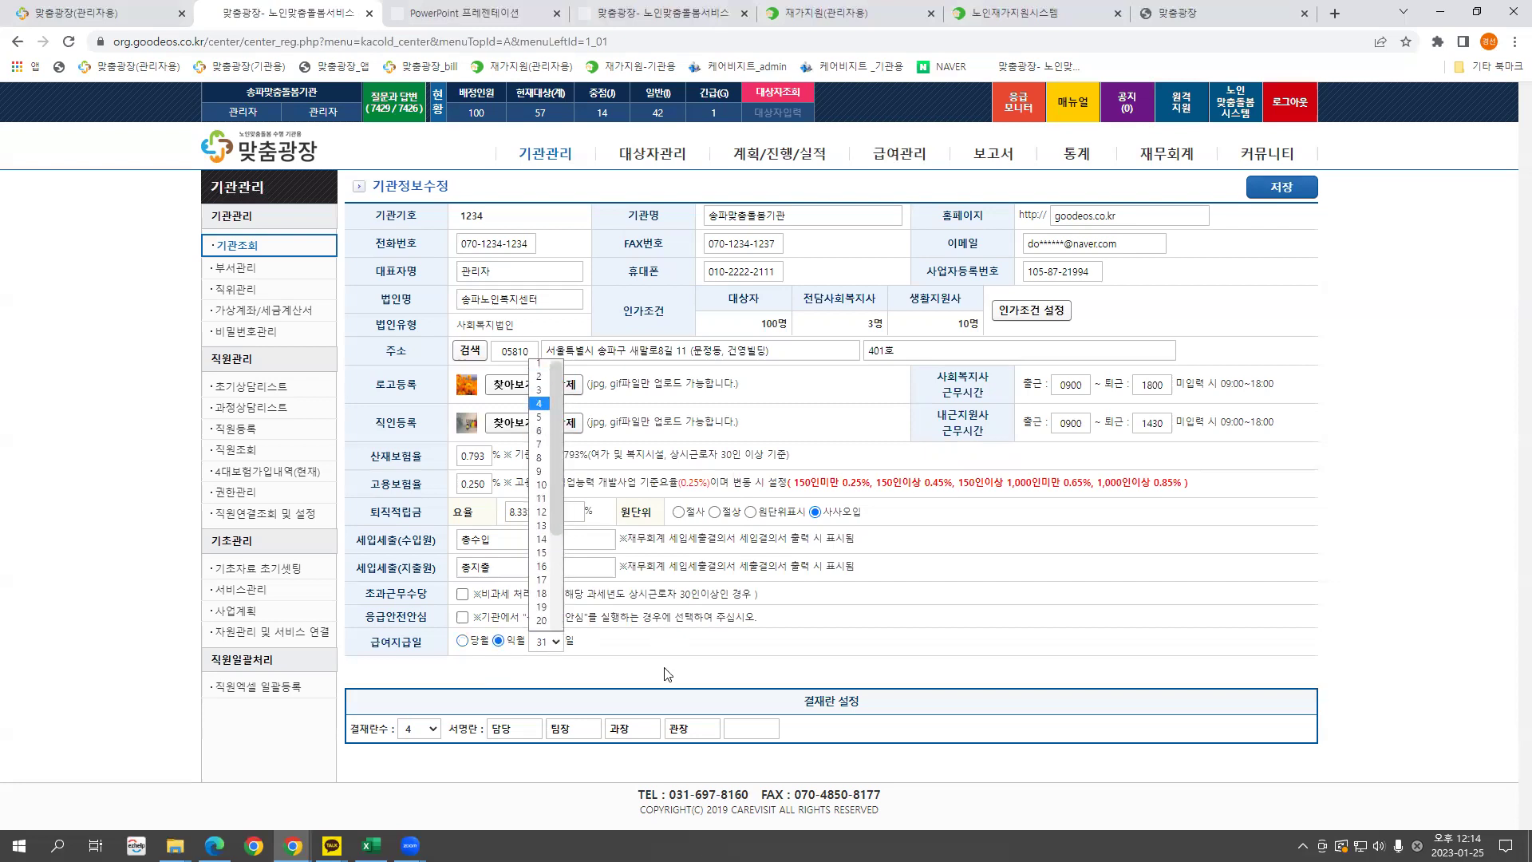
{"action": "left_click", "coordinate": [567, 645]}
{"action": "left_click", "coordinate": [488, 642]}
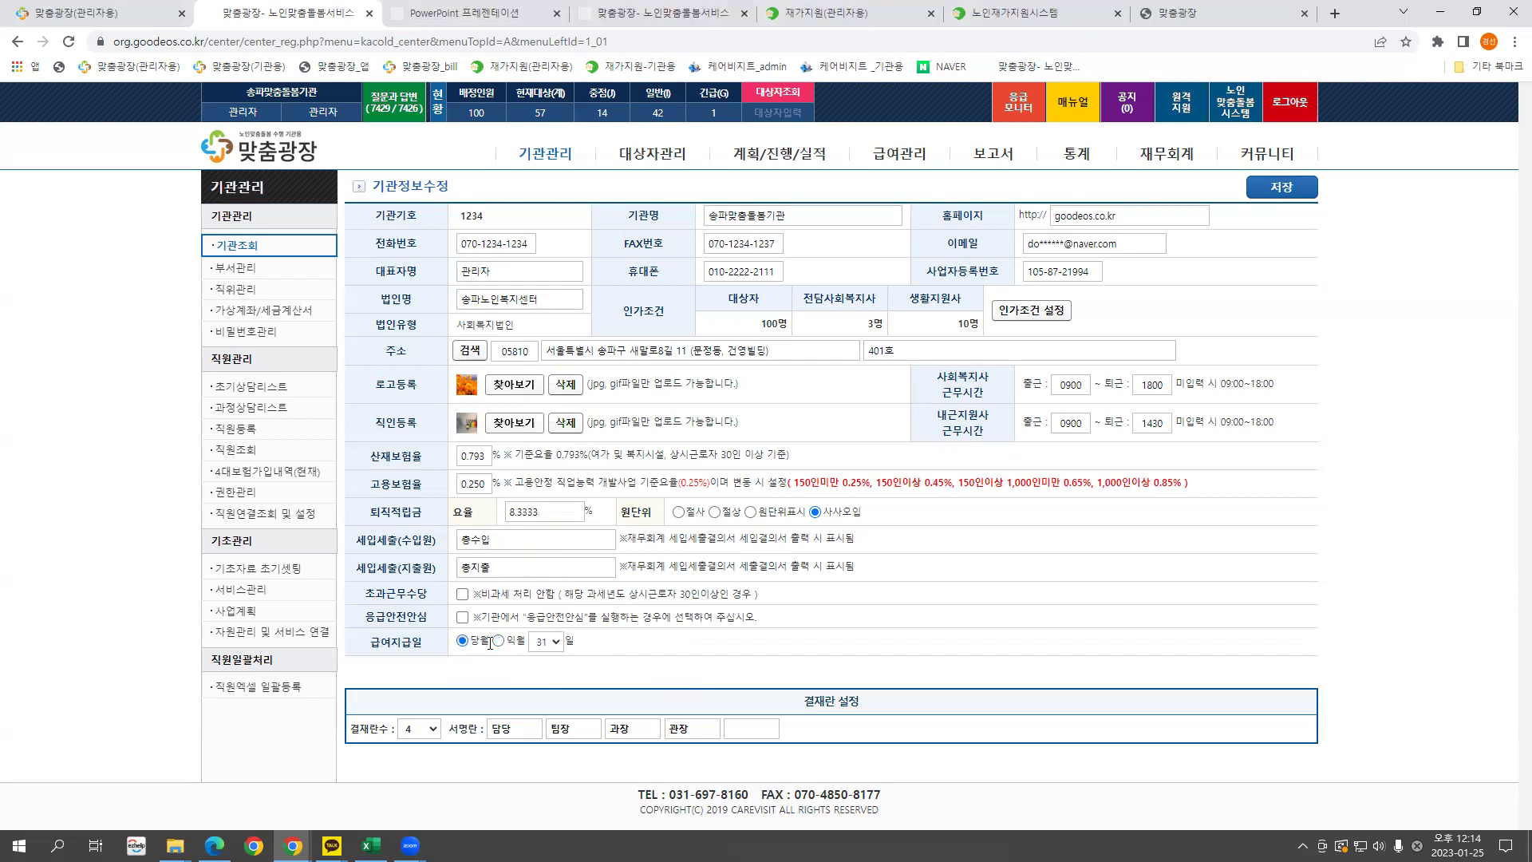
{"action": "left_click", "coordinate": [555, 645]}
{"action": "left_click", "coordinate": [669, 646]}
Reduce the approval line to three boxes labelled 담당, 과장, 관장 and save the institution info.
{"action": "key", "text": "Tab"}
{"action": "key", "text": "Tab"}
{"action": "key", "text": "Tab"}
{"action": "key", "text": "Tab"}
{"action": "left_click", "coordinate": [419, 729]}
{"action": "left_click", "coordinate": [413, 691]}
{"action": "double_click", "coordinate": [578, 728]}
{"action": "key", "text": "End"}
{"action": "mouse_move", "coordinate": [628, 728]}
{"action": "left_mouse_down"}
{"action": "mouse_move", "coordinate": [588, 732]}
{"action": "mouse_move", "coordinate": [631, 729]}
{"action": "left_mouse_up"}
{"action": "double_click", "coordinate": [672, 728]}
{"action": "left_click", "coordinate": [474, 752]}
{"action": "left_click", "coordinate": [1279, 191]}
{"action": "left_click", "coordinate": [931, 131]}
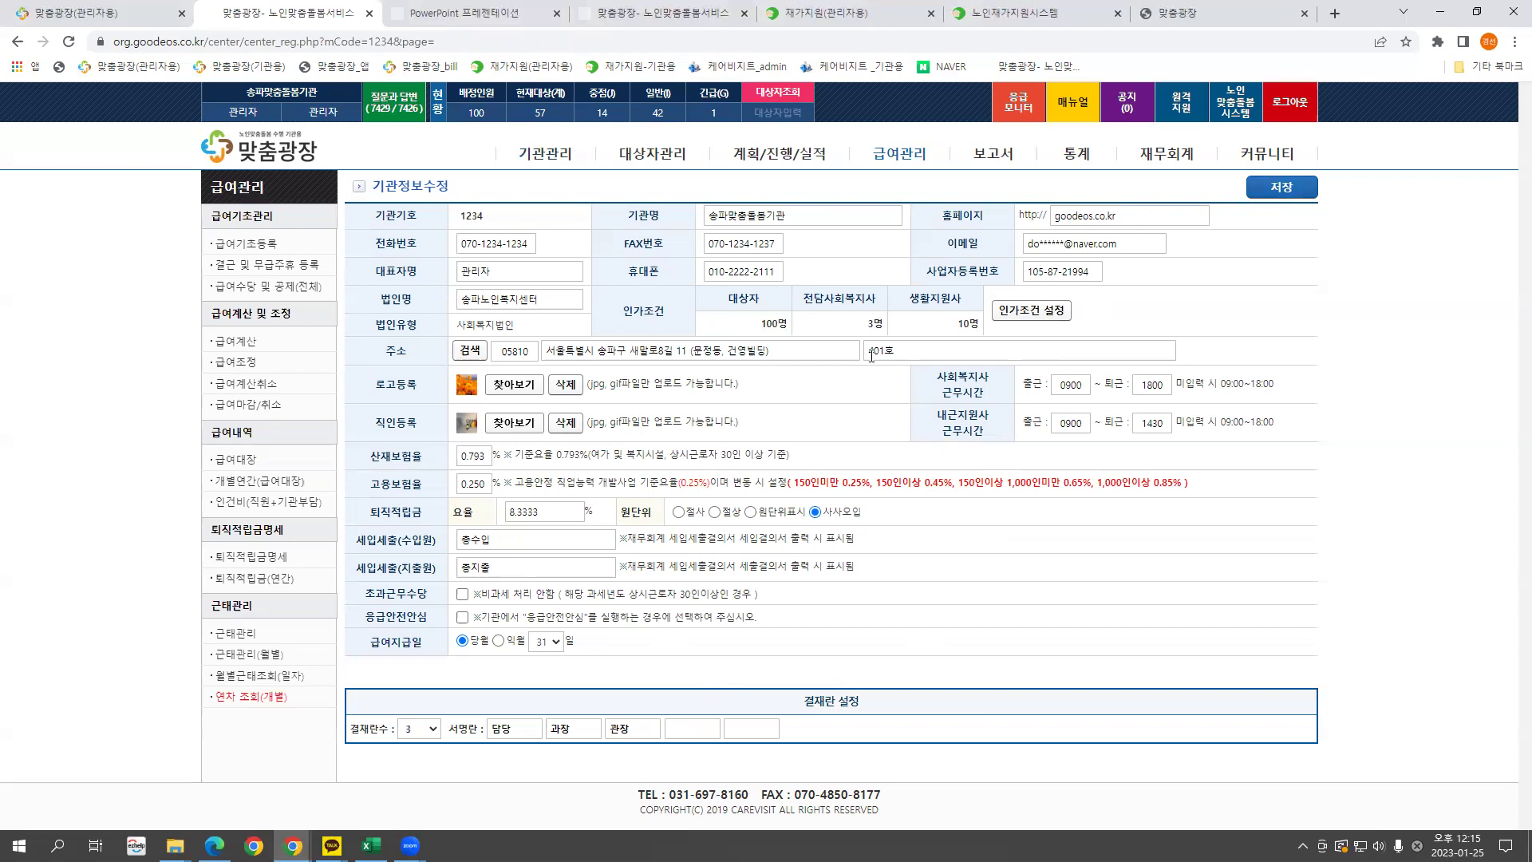
Check the fourth employee's department options (노인맞춤돌봄2팀), then return to the department list.
{"action": "left_click", "coordinate": [551, 152]}
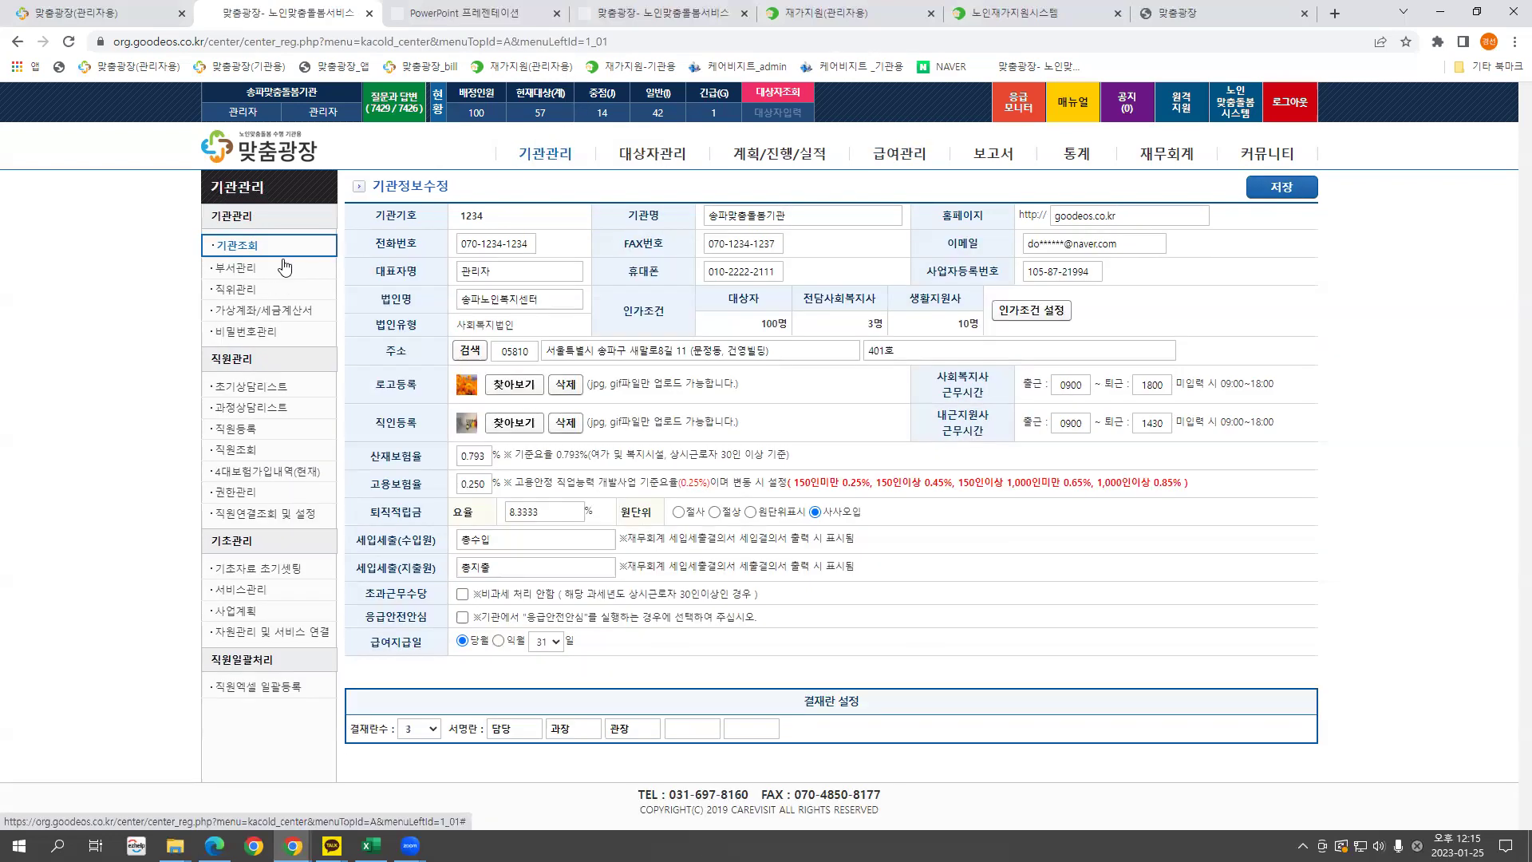
{"action": "left_click", "coordinate": [239, 267]}
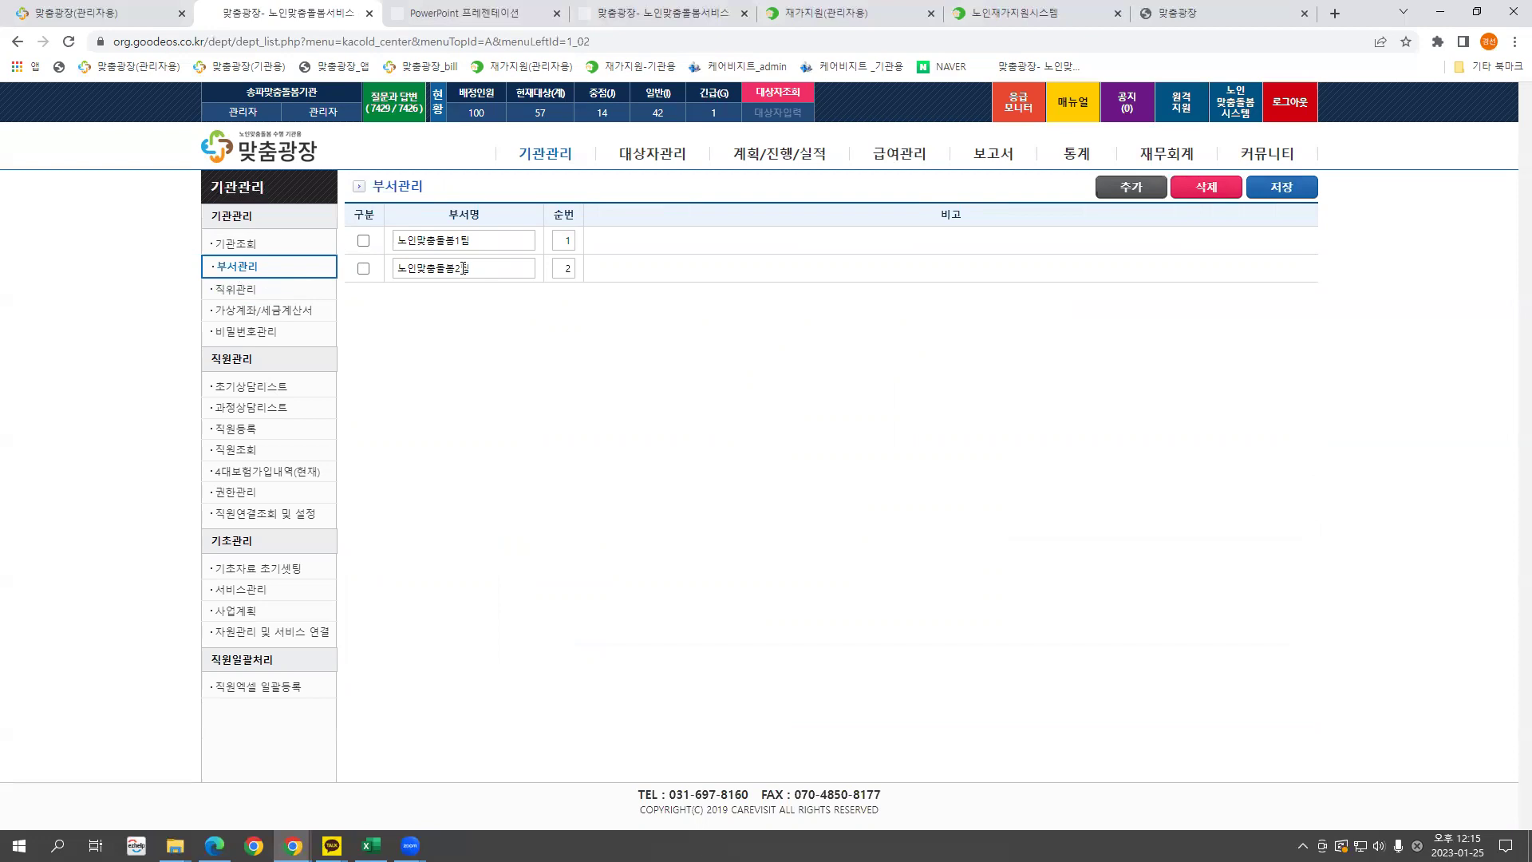
{"action": "left_click", "coordinate": [240, 448]}
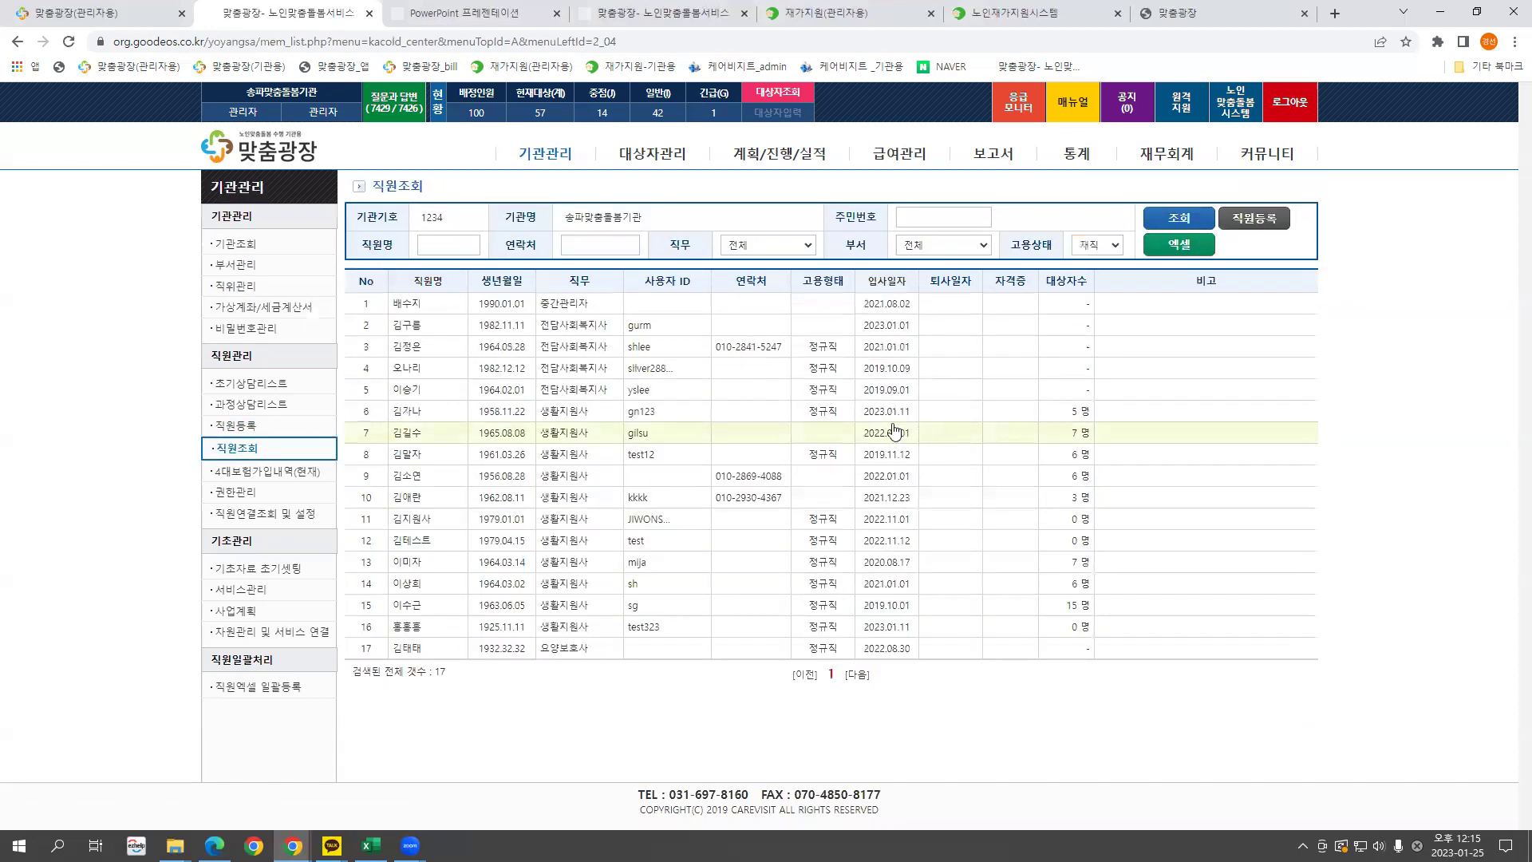
{"action": "left_click", "coordinate": [412, 369]}
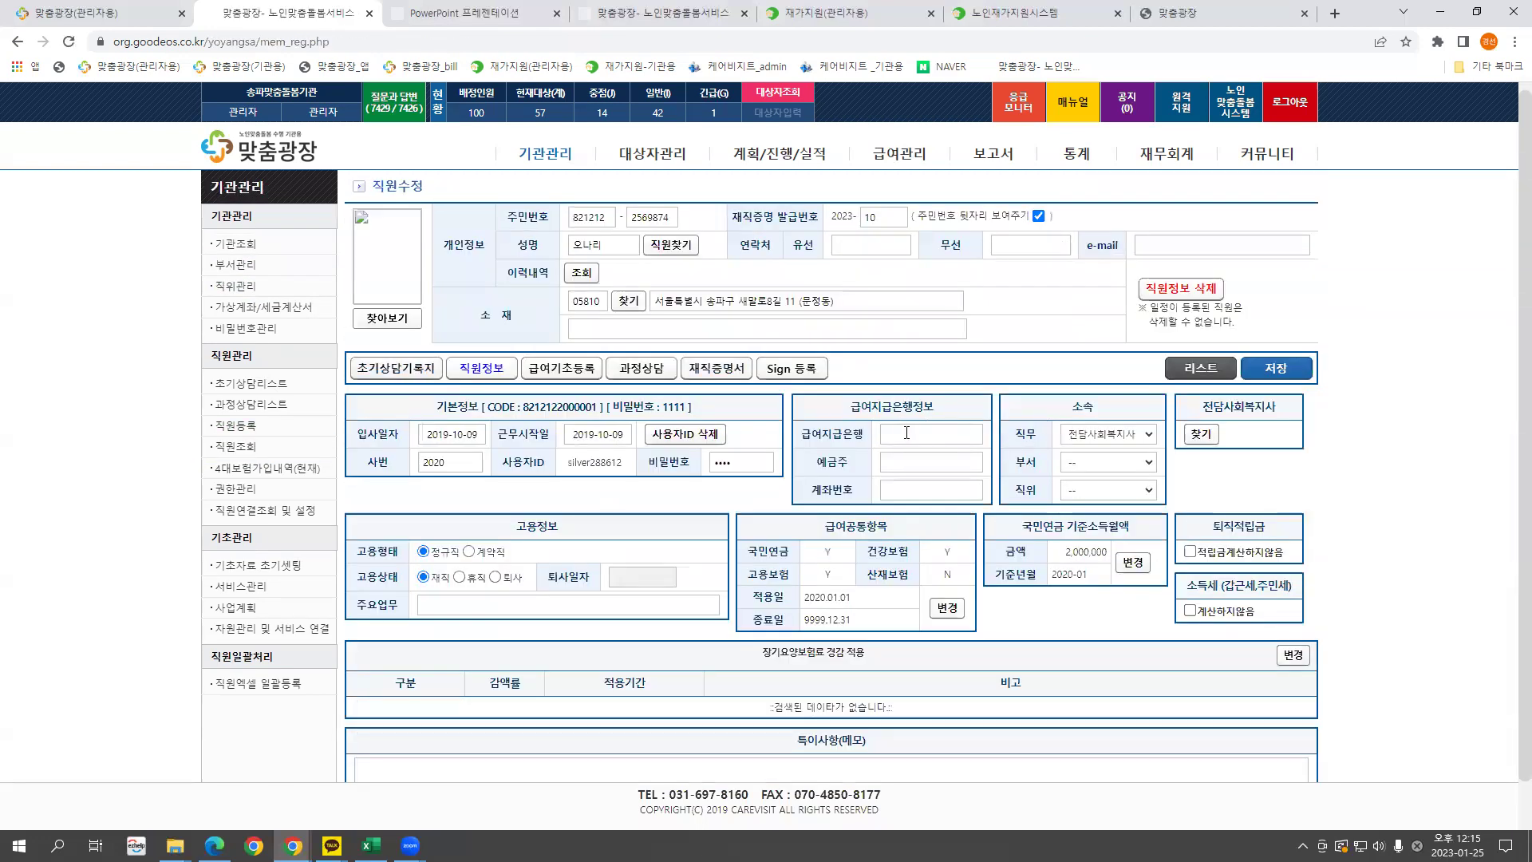
{"action": "left_click", "coordinate": [1106, 462]}
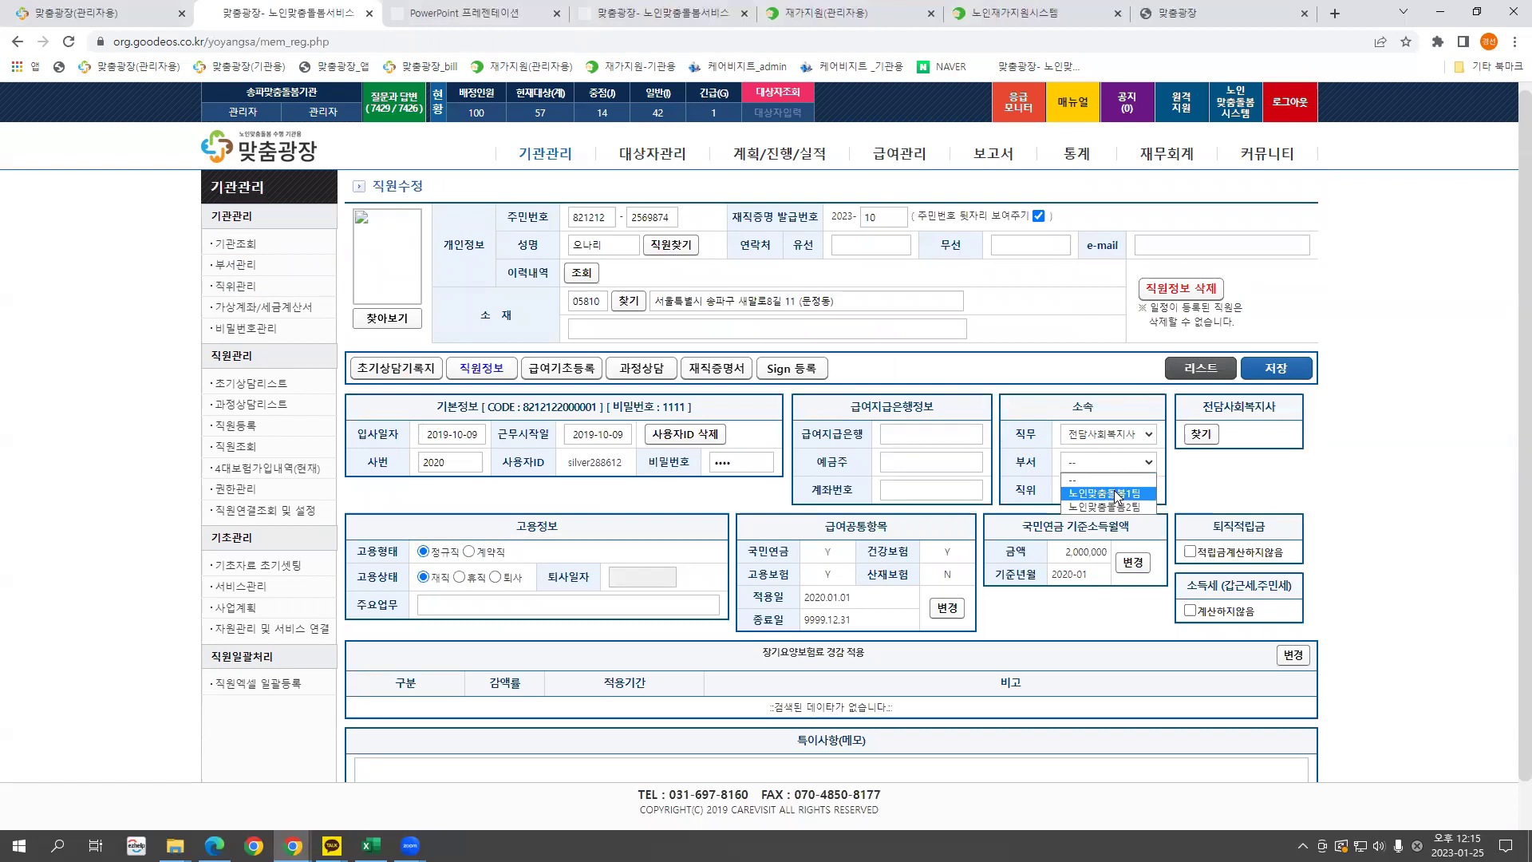
{"action": "left_click", "coordinate": [1144, 503]}
{"action": "left_click", "coordinate": [324, 269]}
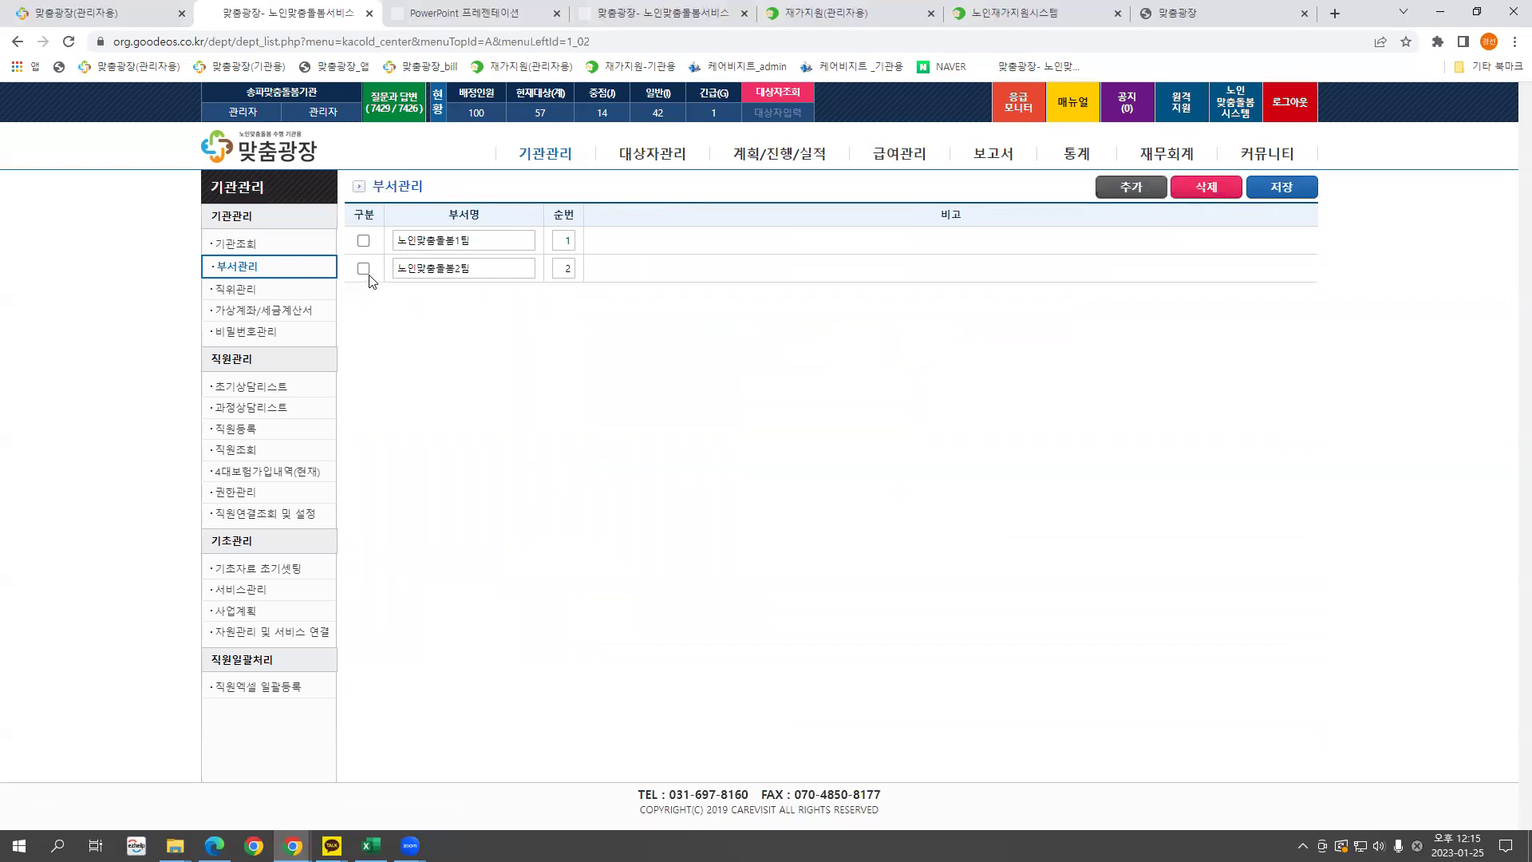
Add a third department named 노인맞춤돌봄3팀 and save the department list.
{"action": "left_click", "coordinate": [1131, 186]}
{"action": "double_click", "coordinate": [491, 268]}
{"action": "key", "text": "ctrl+c"}
{"action": "left_click", "coordinate": [466, 297]}
{"action": "key", "text": "ctrl+v"}
{"action": "left_click_drag", "start_coordinate": [453, 296], "coordinate": [461, 296]}
{"action": "type", "text": "3"}
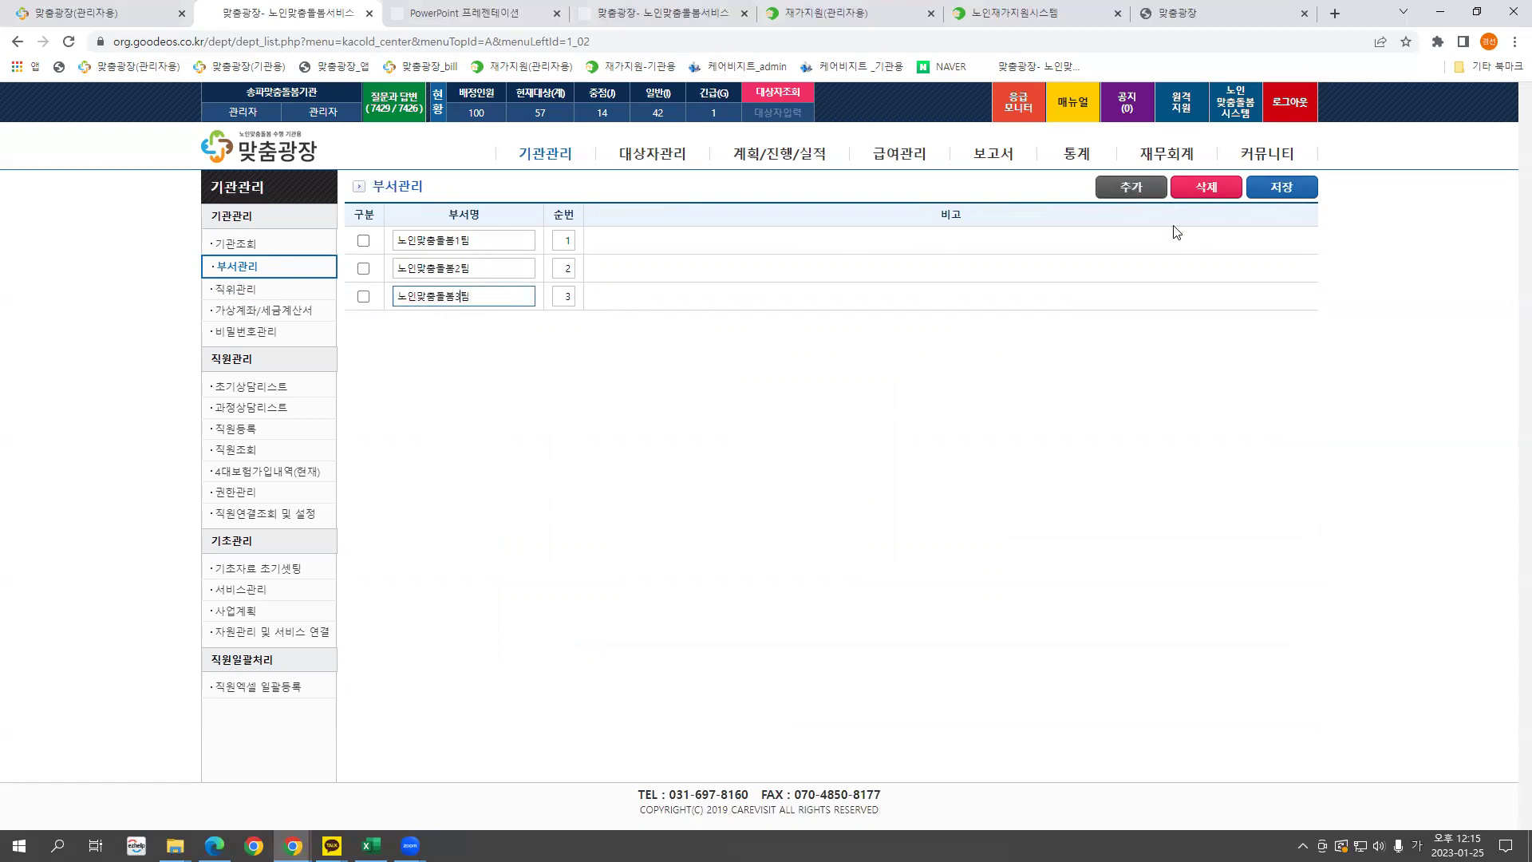
{"action": "left_click", "coordinate": [1256, 190]}
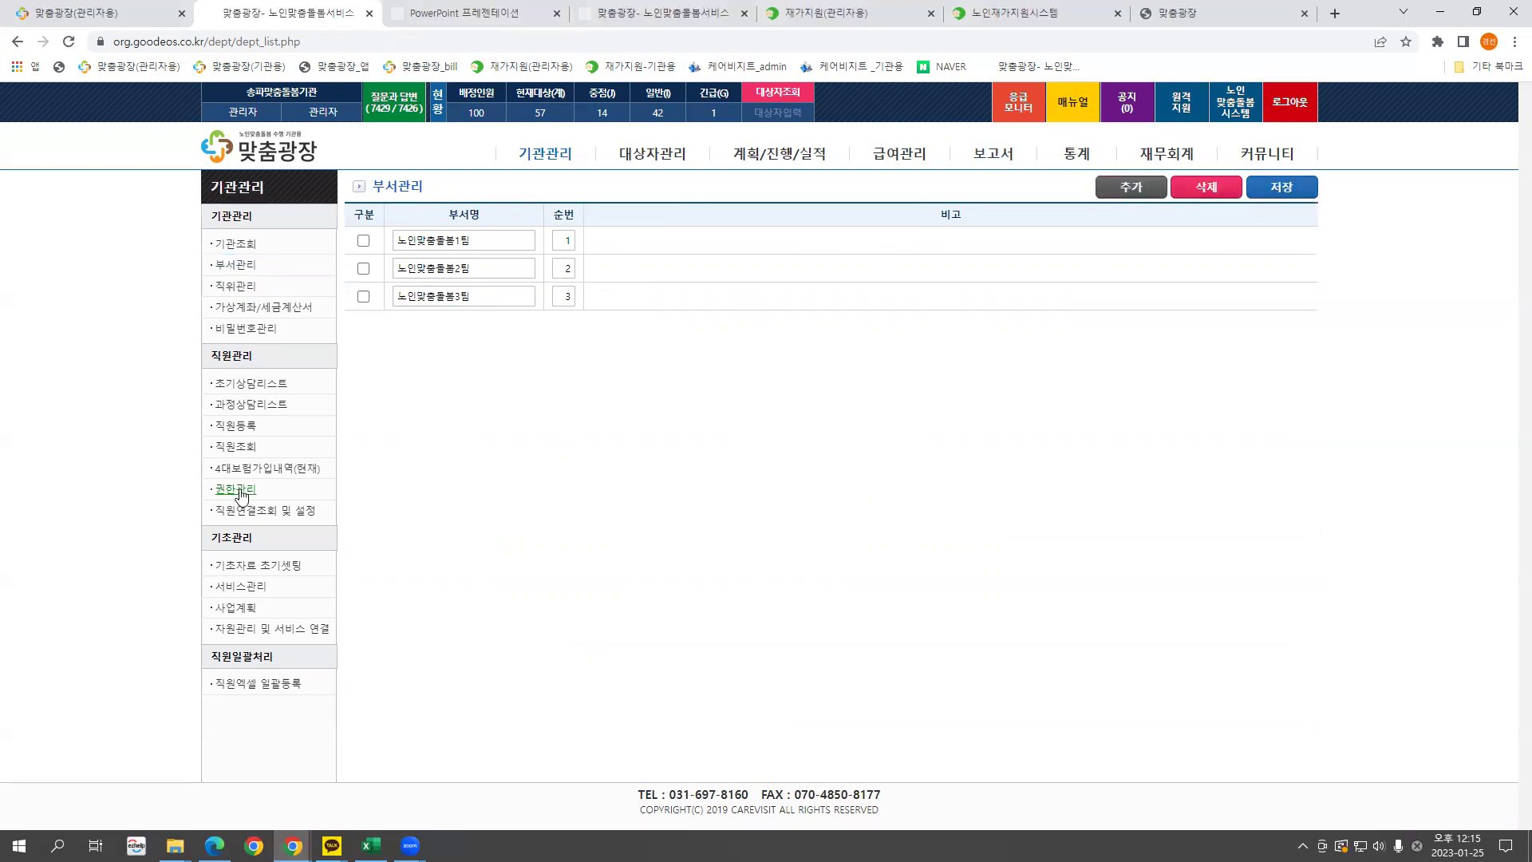
Open row 7's staff record and inspect its 부서 and 직위 choices without changing them.
{"action": "left_click", "coordinate": [236, 448]}
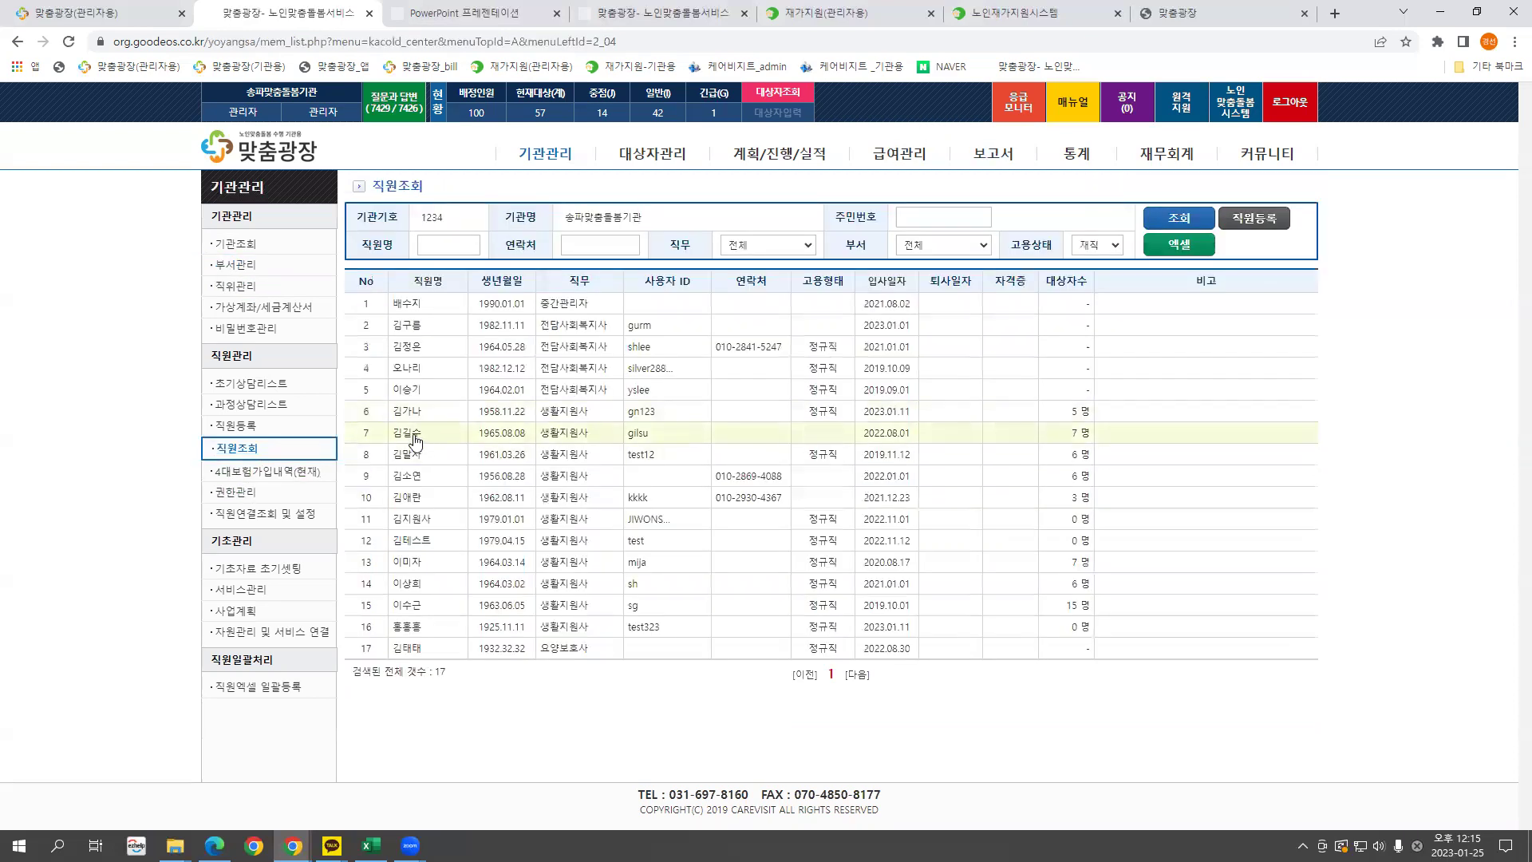
{"action": "left_click", "coordinate": [407, 432]}
{"action": "left_click", "coordinate": [1116, 462]}
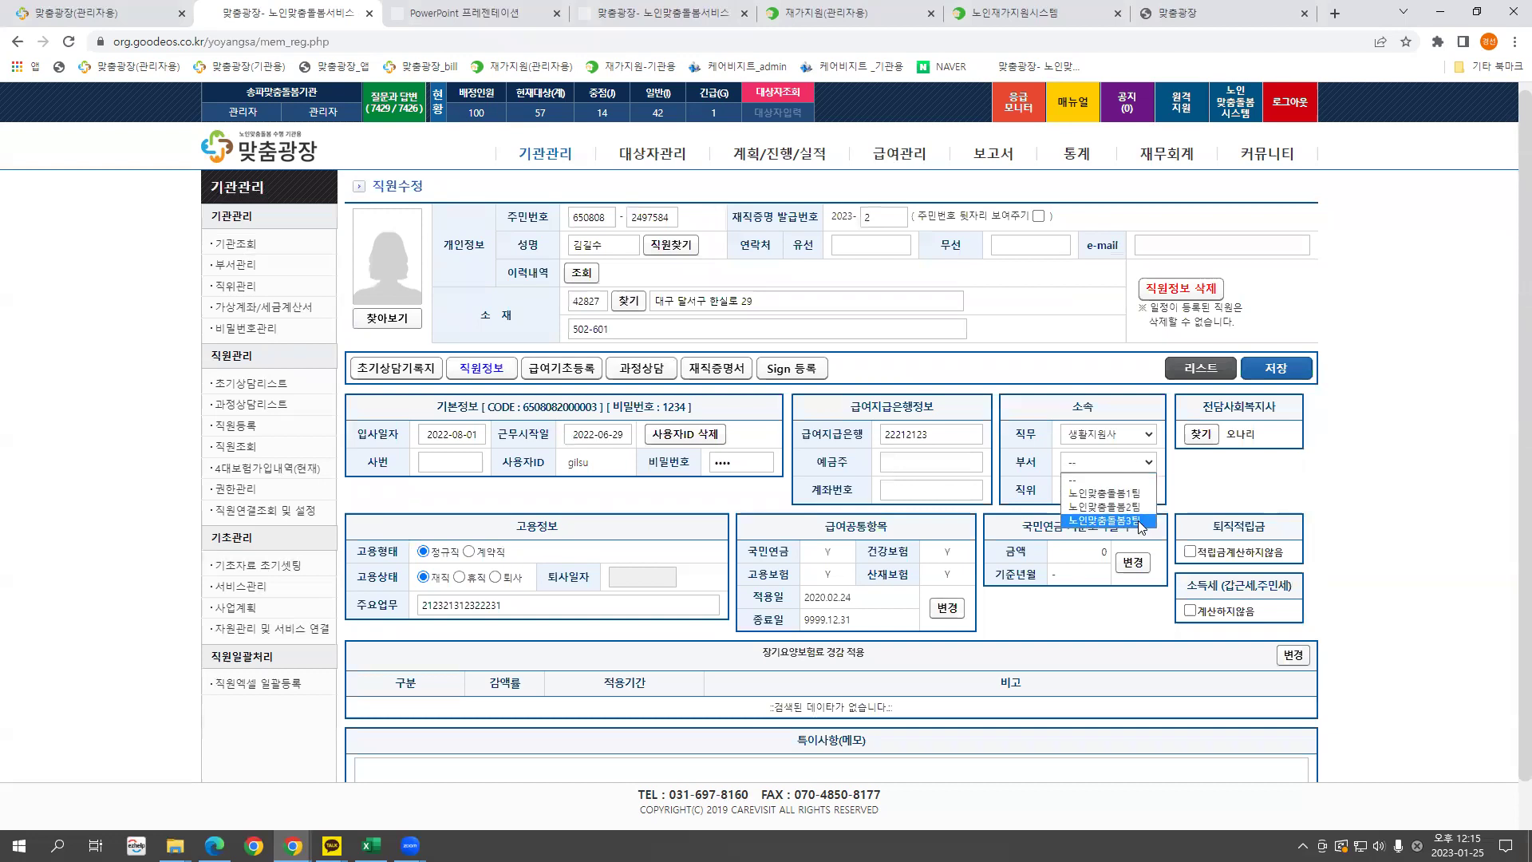
{"action": "left_click", "coordinate": [1035, 462]}
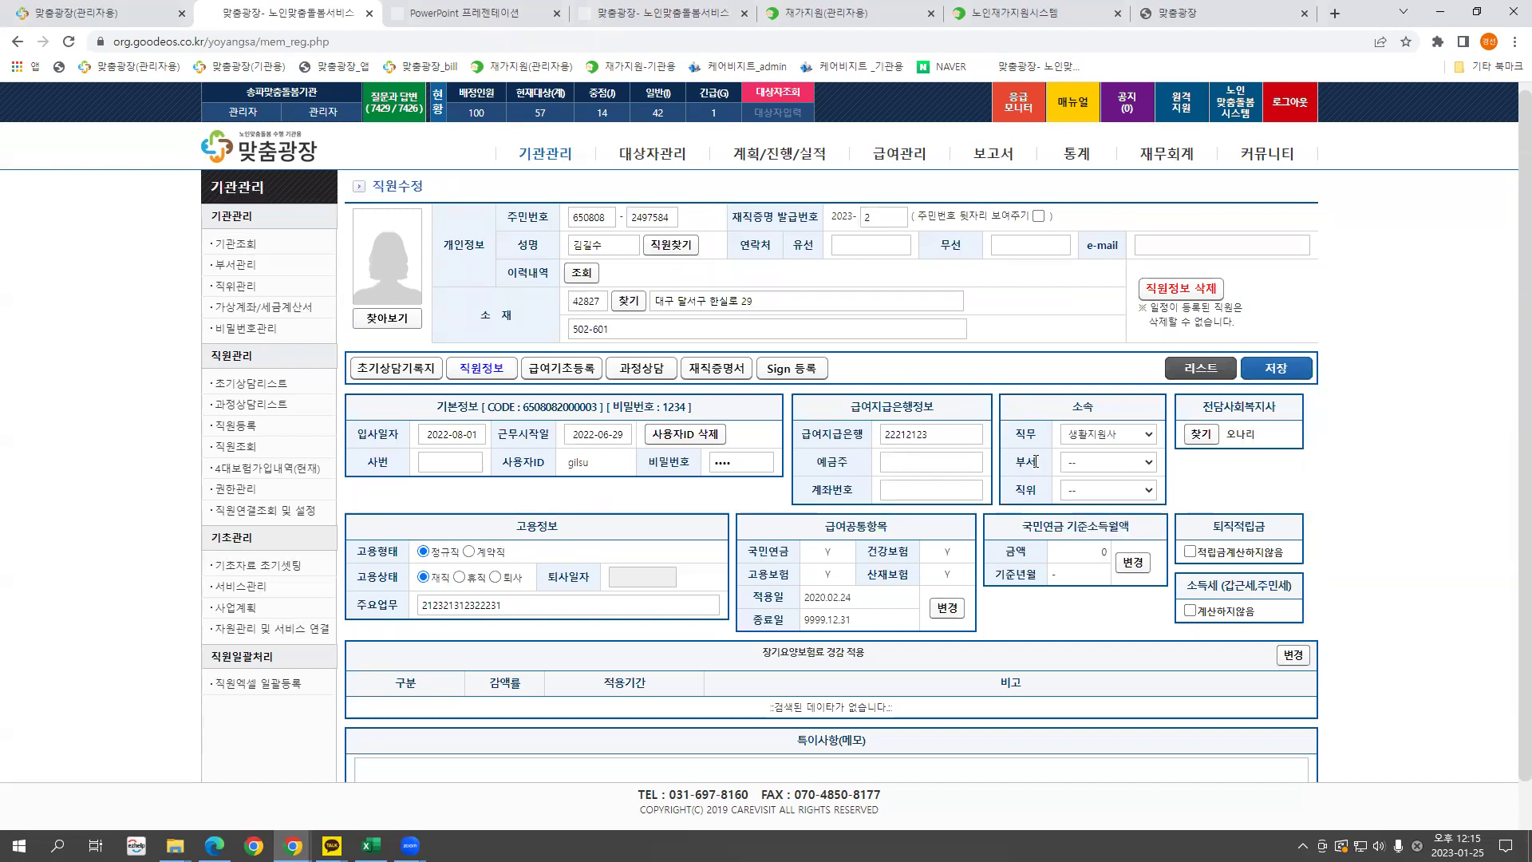
{"action": "left_click", "coordinate": [1100, 463]}
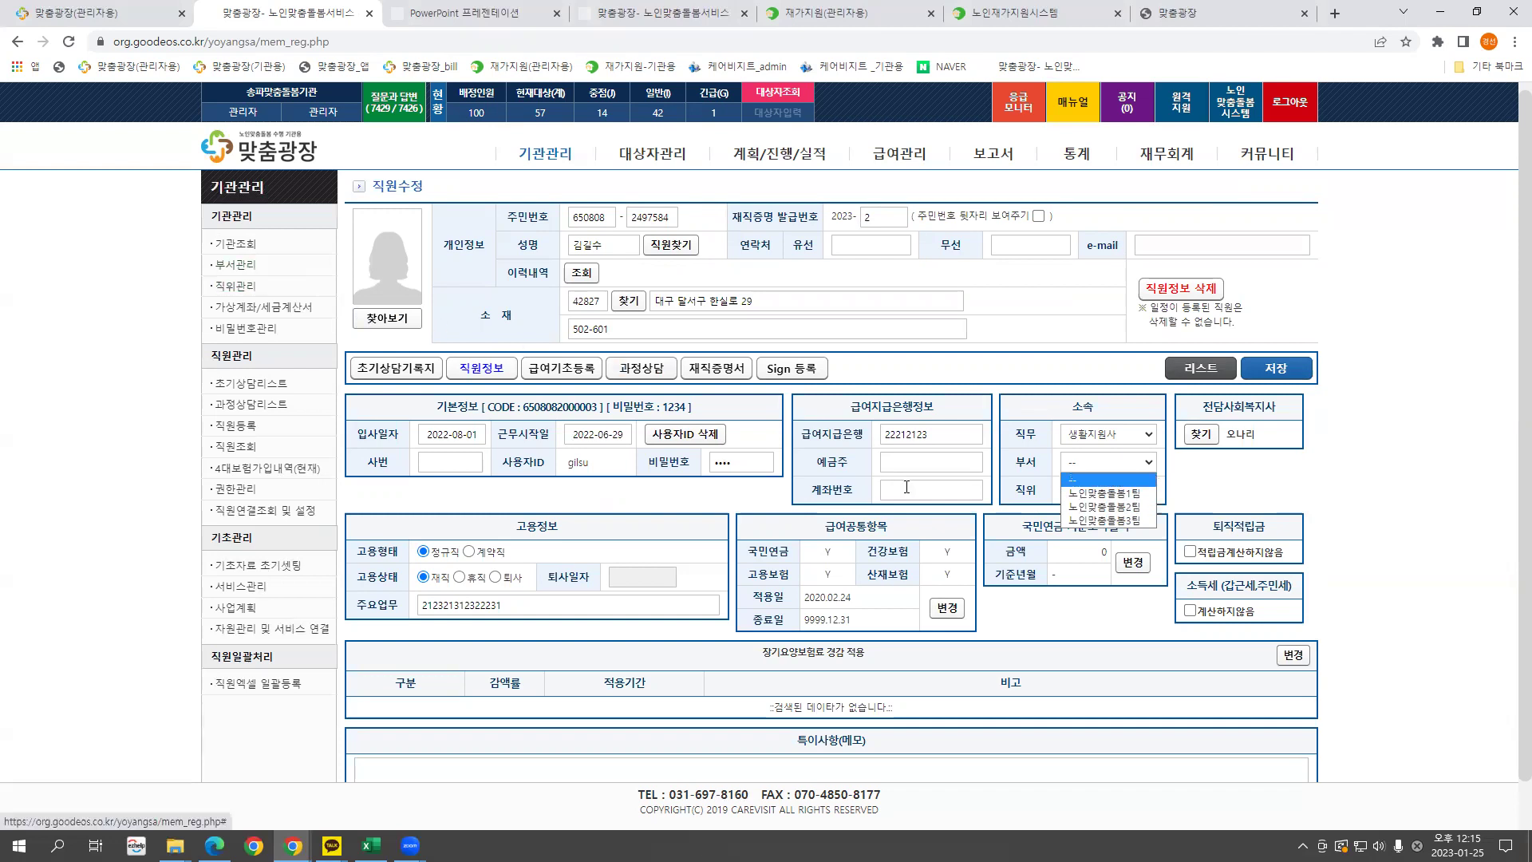
{"action": "left_click", "coordinate": [1031, 497]}
{"action": "left_click", "coordinate": [1089, 495]}
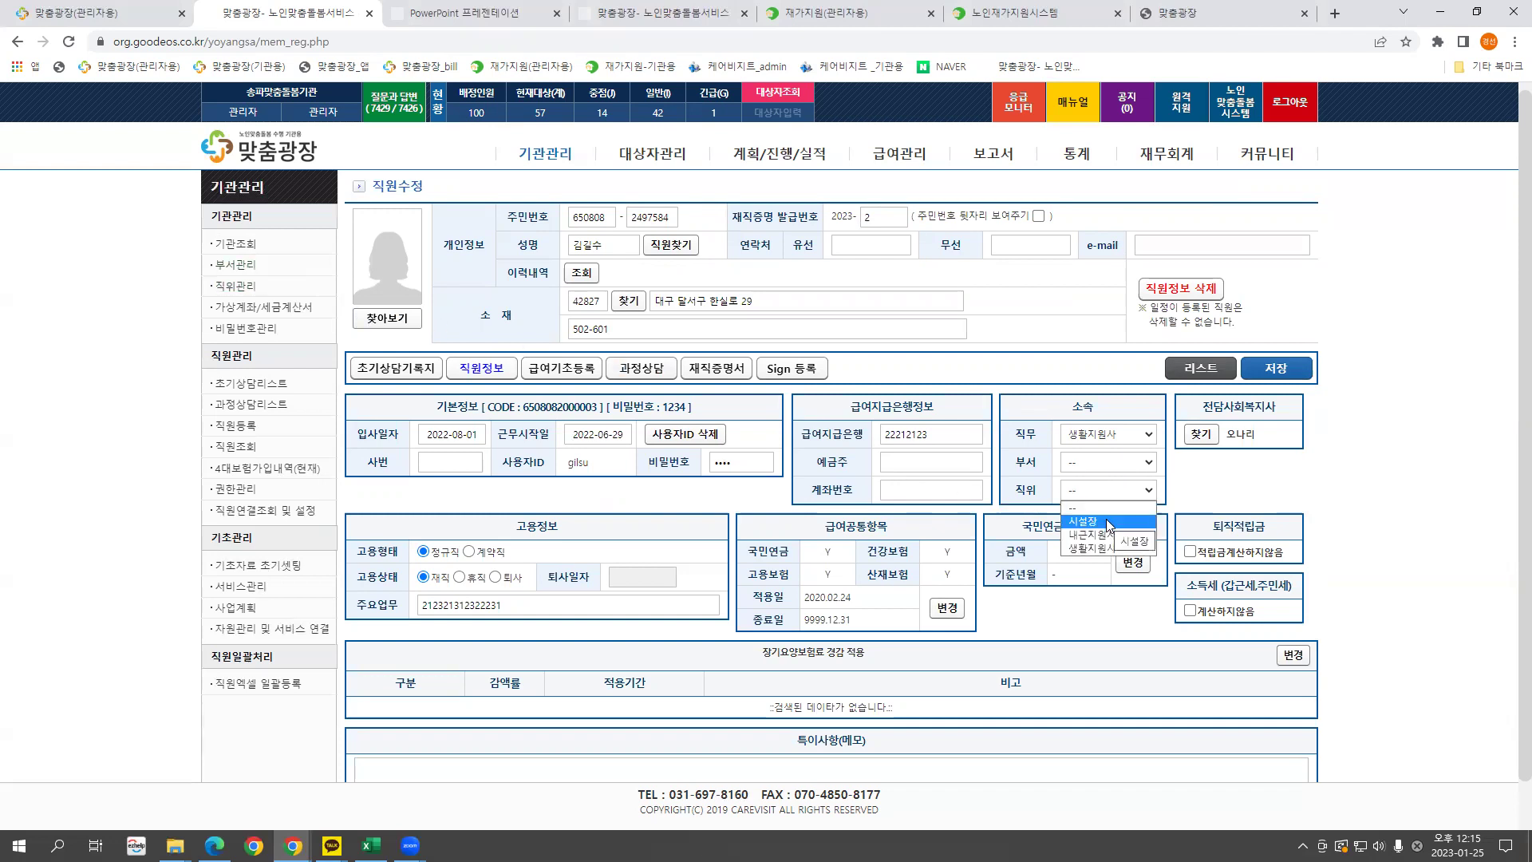
{"action": "left_click", "coordinate": [1034, 503]}
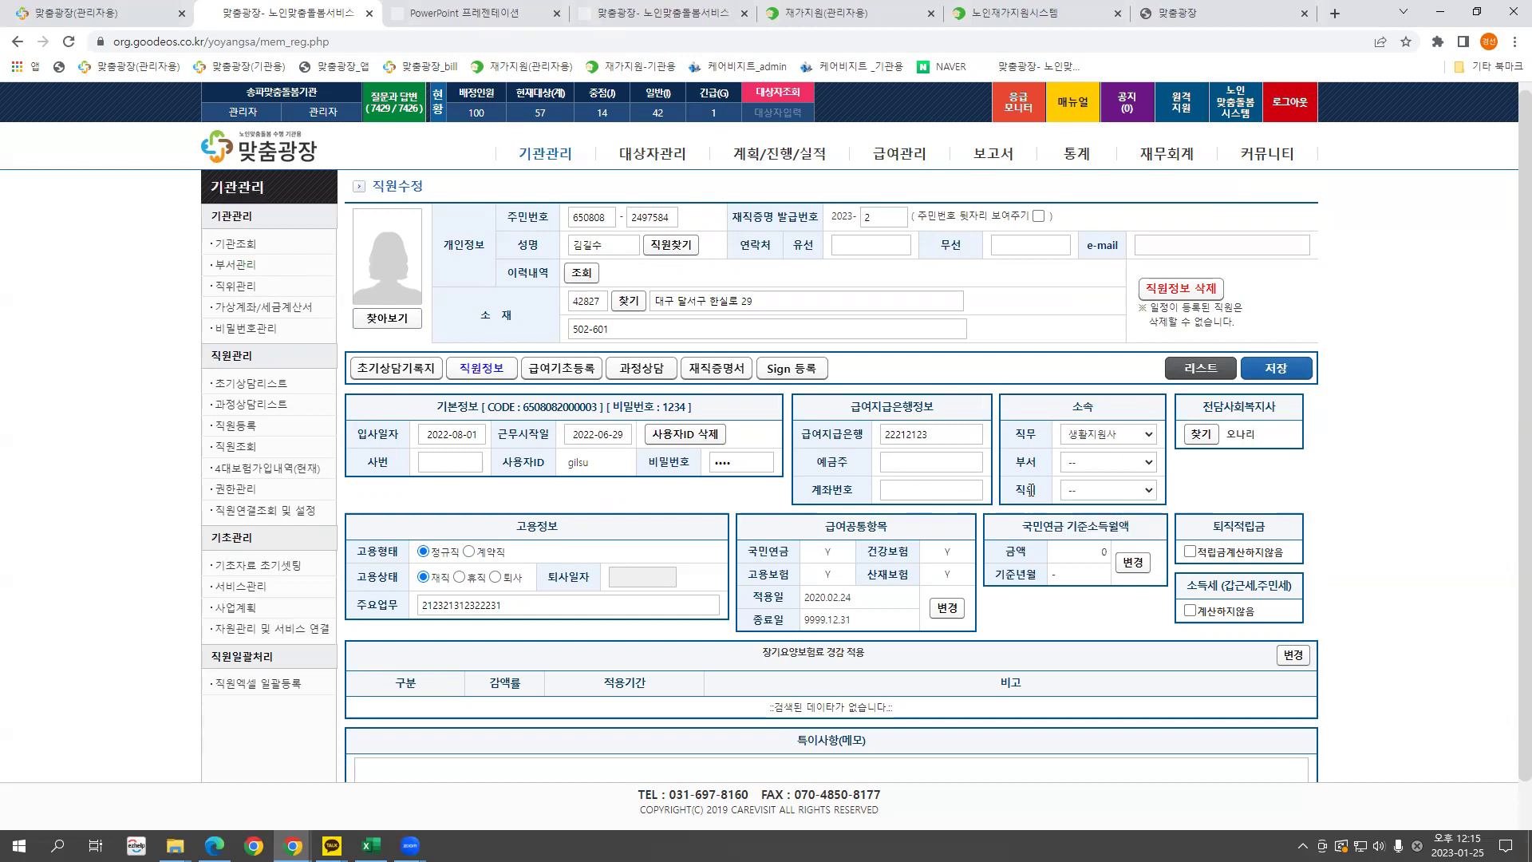
Compare the 직위관리 positions with a staff record's 직위 choices, then open 가상계좌/세금계산서.
{"action": "left_click", "coordinate": [234, 289]}
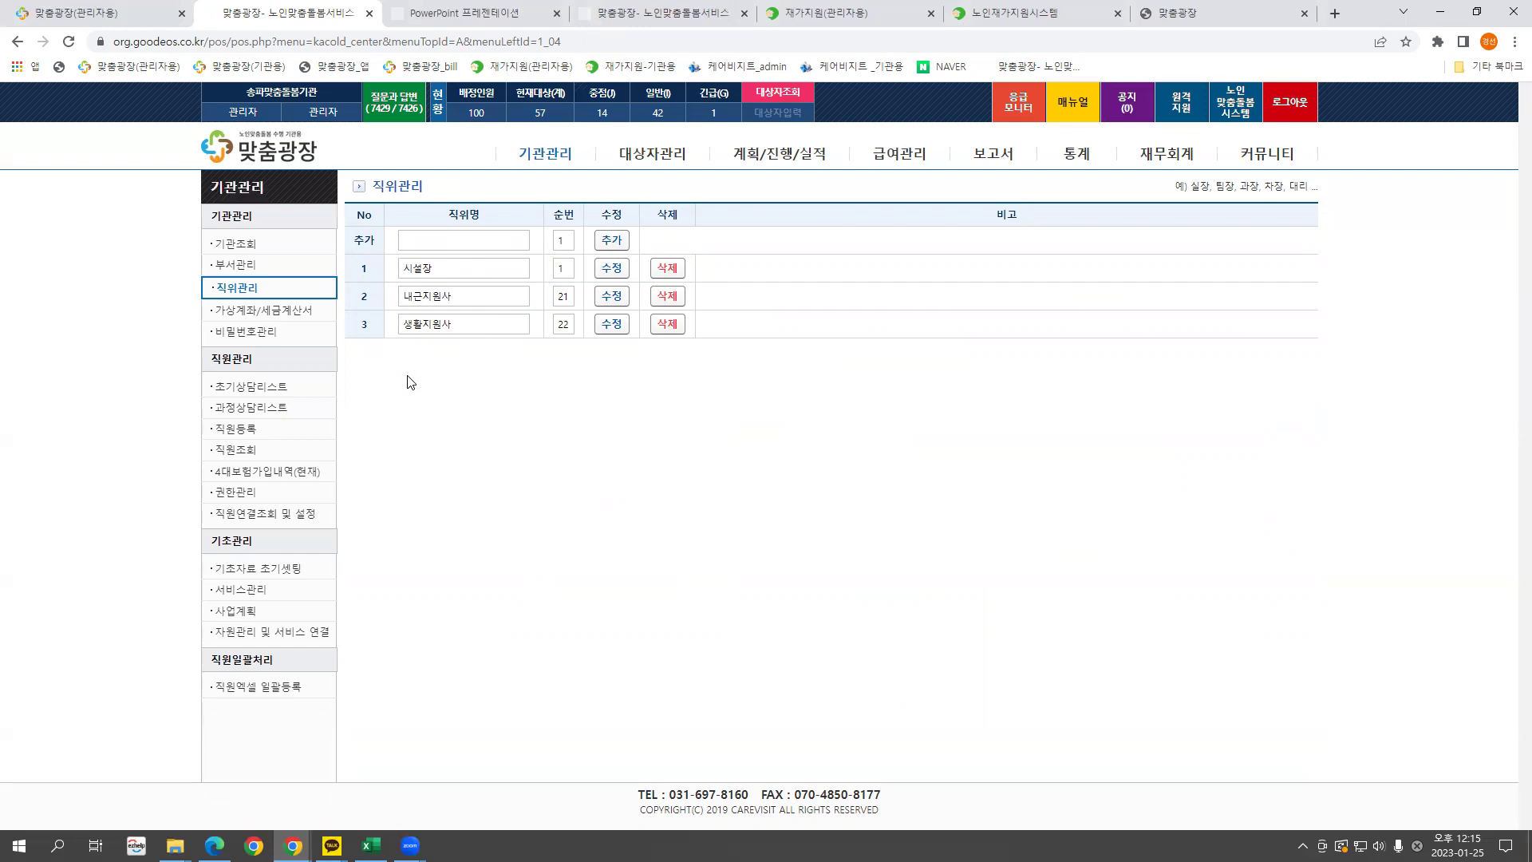
{"action": "left_click", "coordinate": [237, 449]}
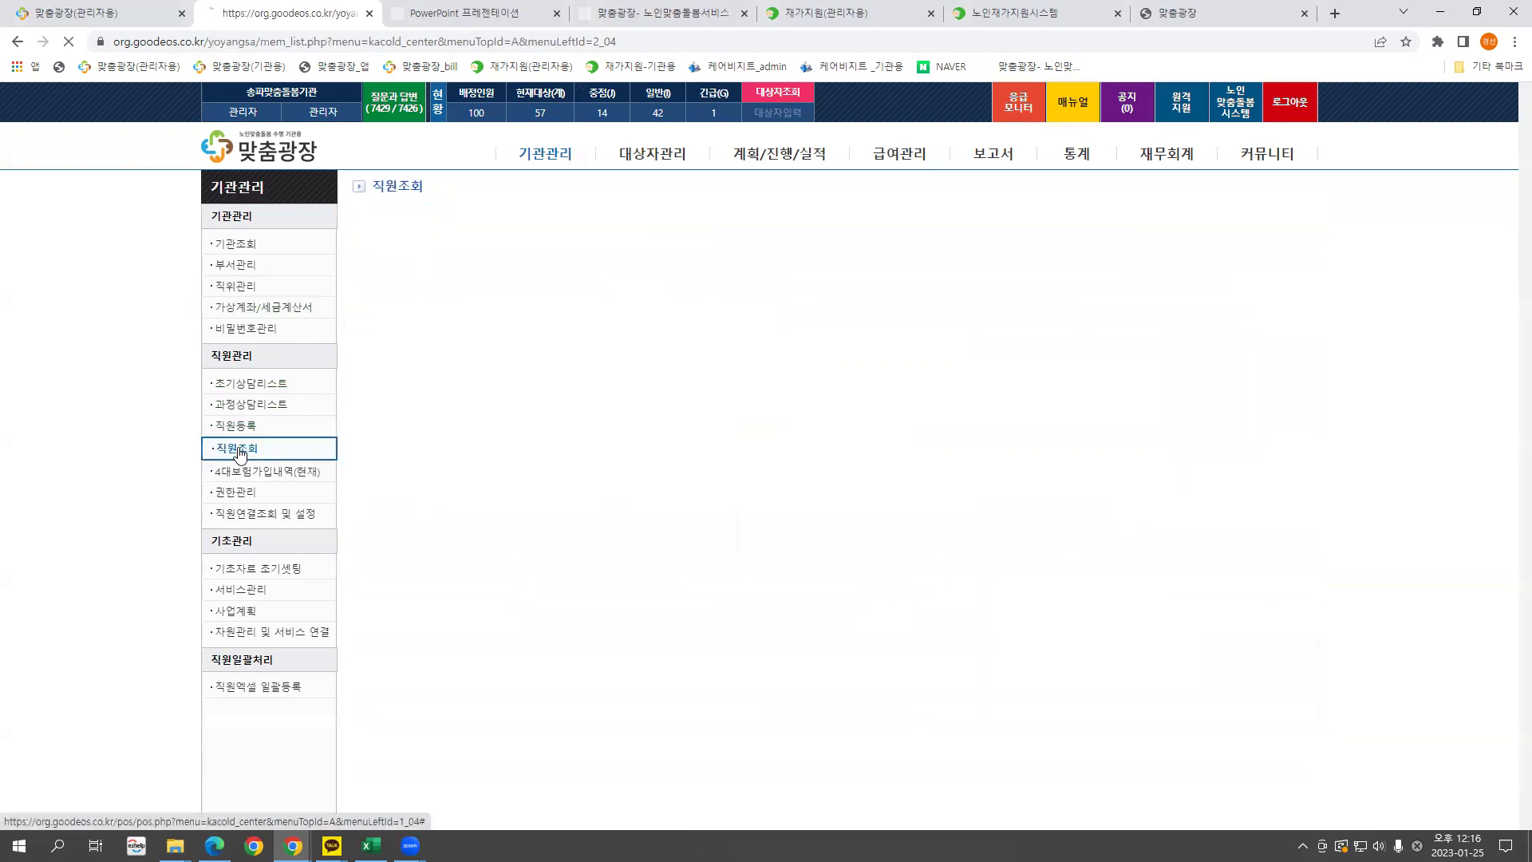
{"action": "left_click", "coordinate": [411, 477]}
{"action": "left_click", "coordinate": [1127, 488]}
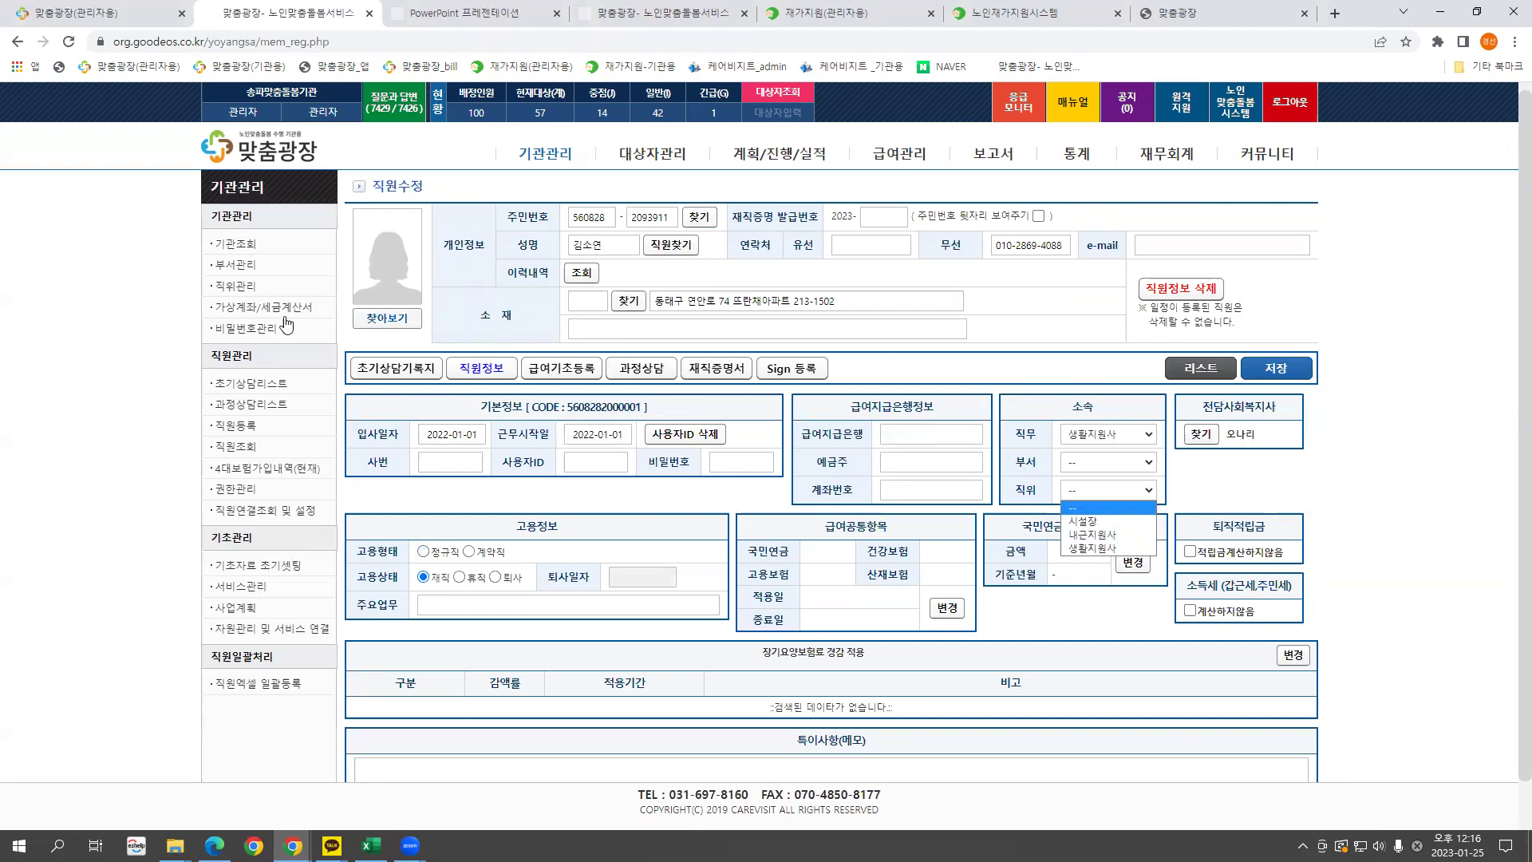
{"action": "left_click", "coordinate": [268, 286]}
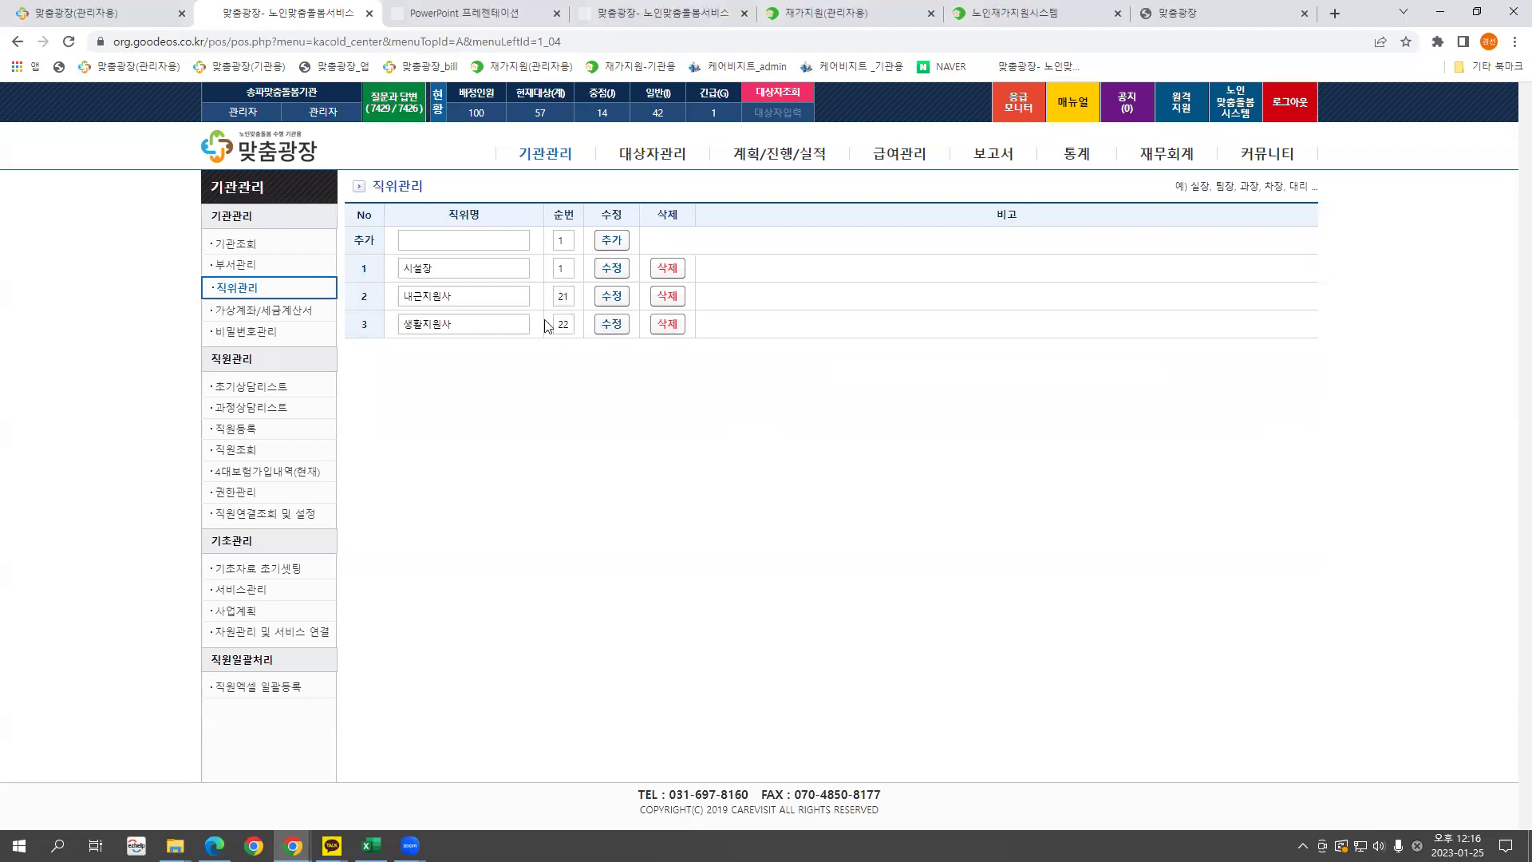
{"action": "left_click", "coordinate": [281, 318]}
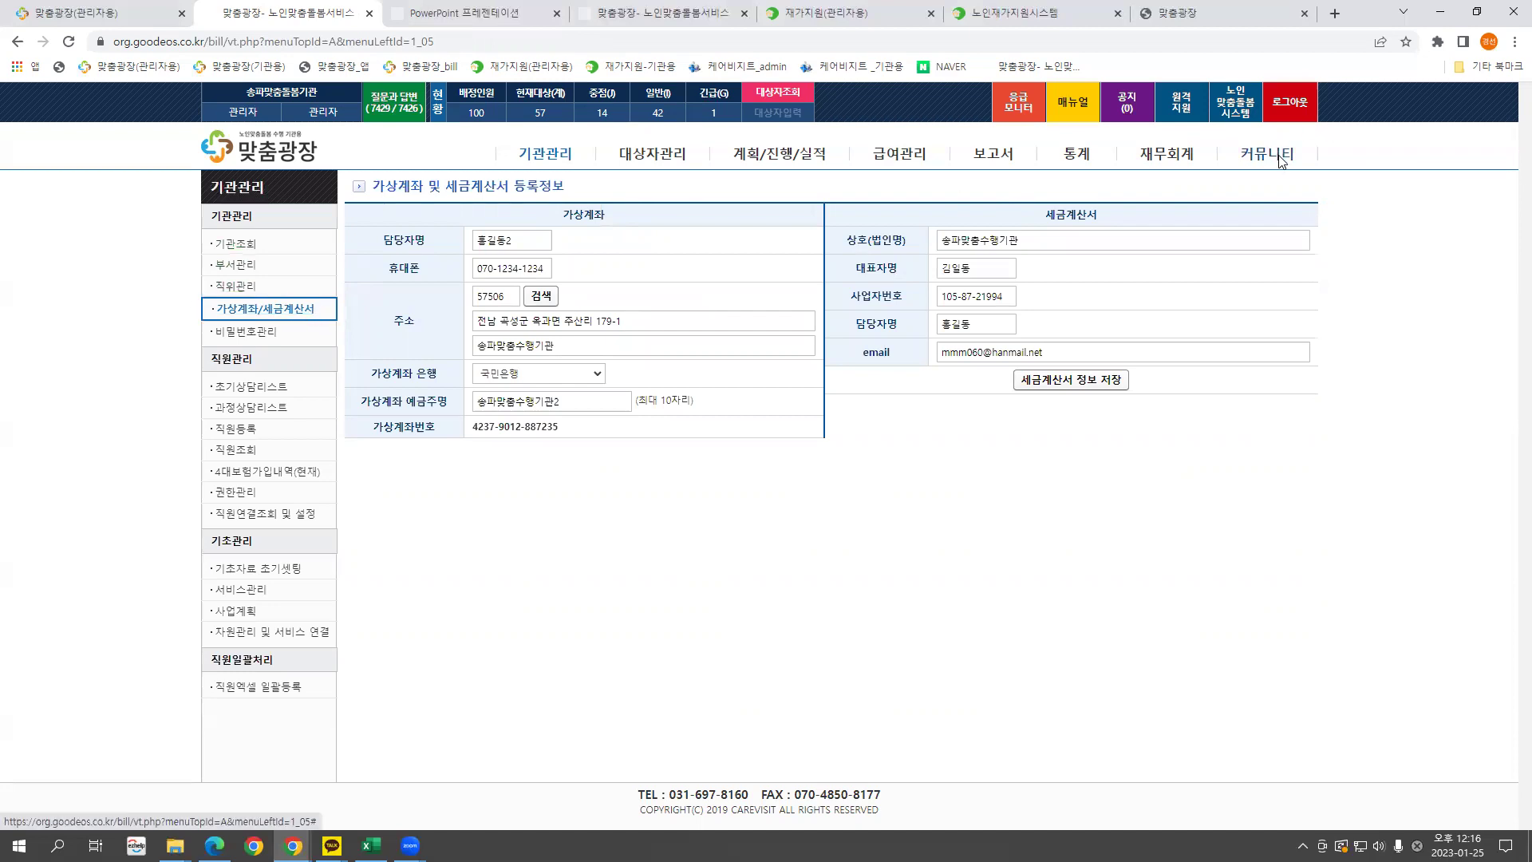
{"action": "left_click", "coordinate": [1267, 156]}
{"action": "left_click", "coordinate": [271, 508]}
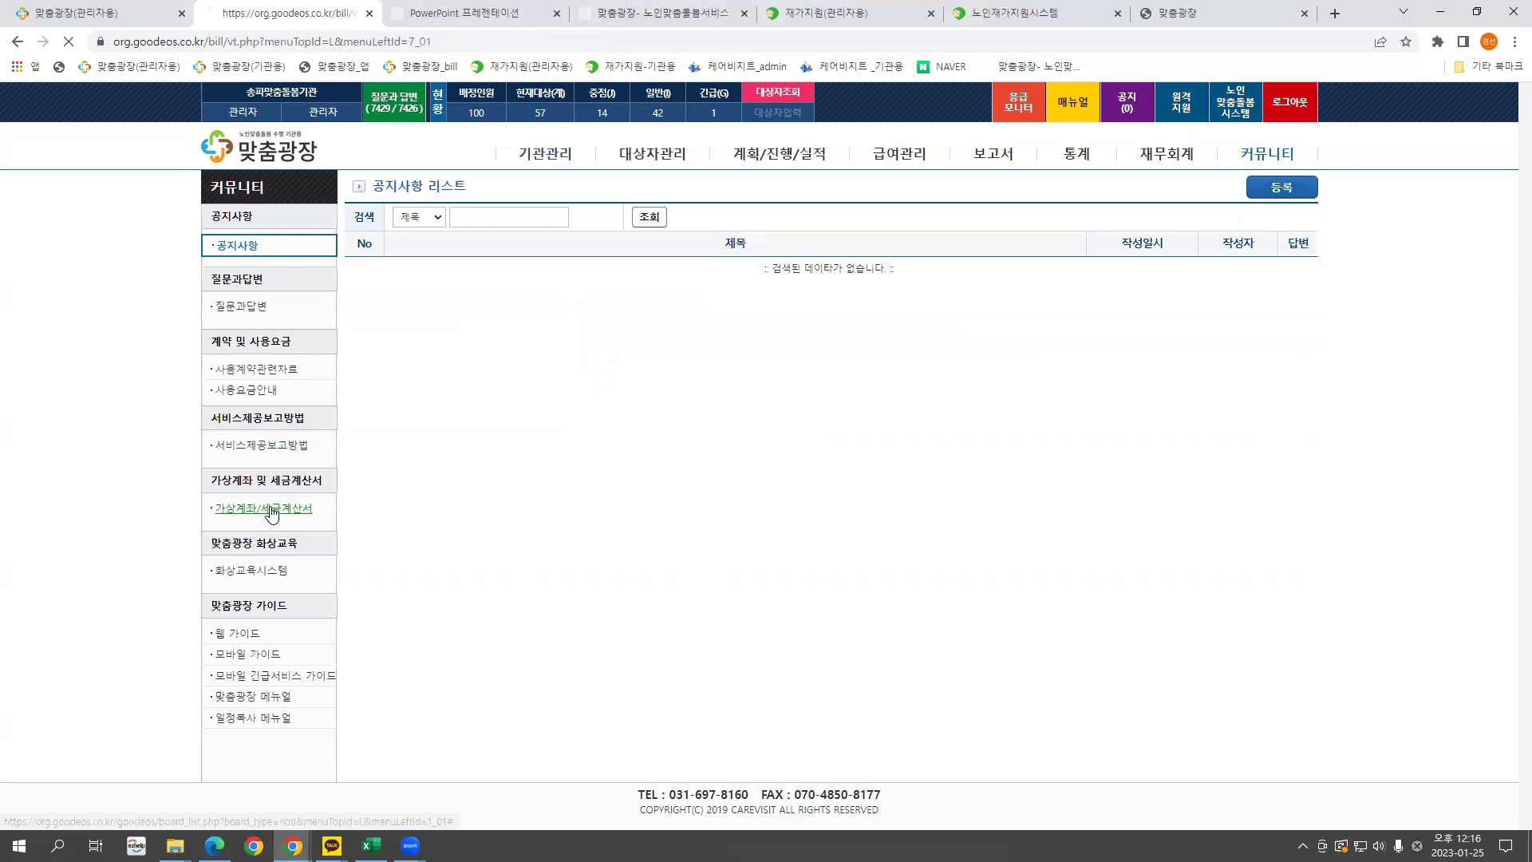
{"action": "left_click", "coordinate": [544, 154]}
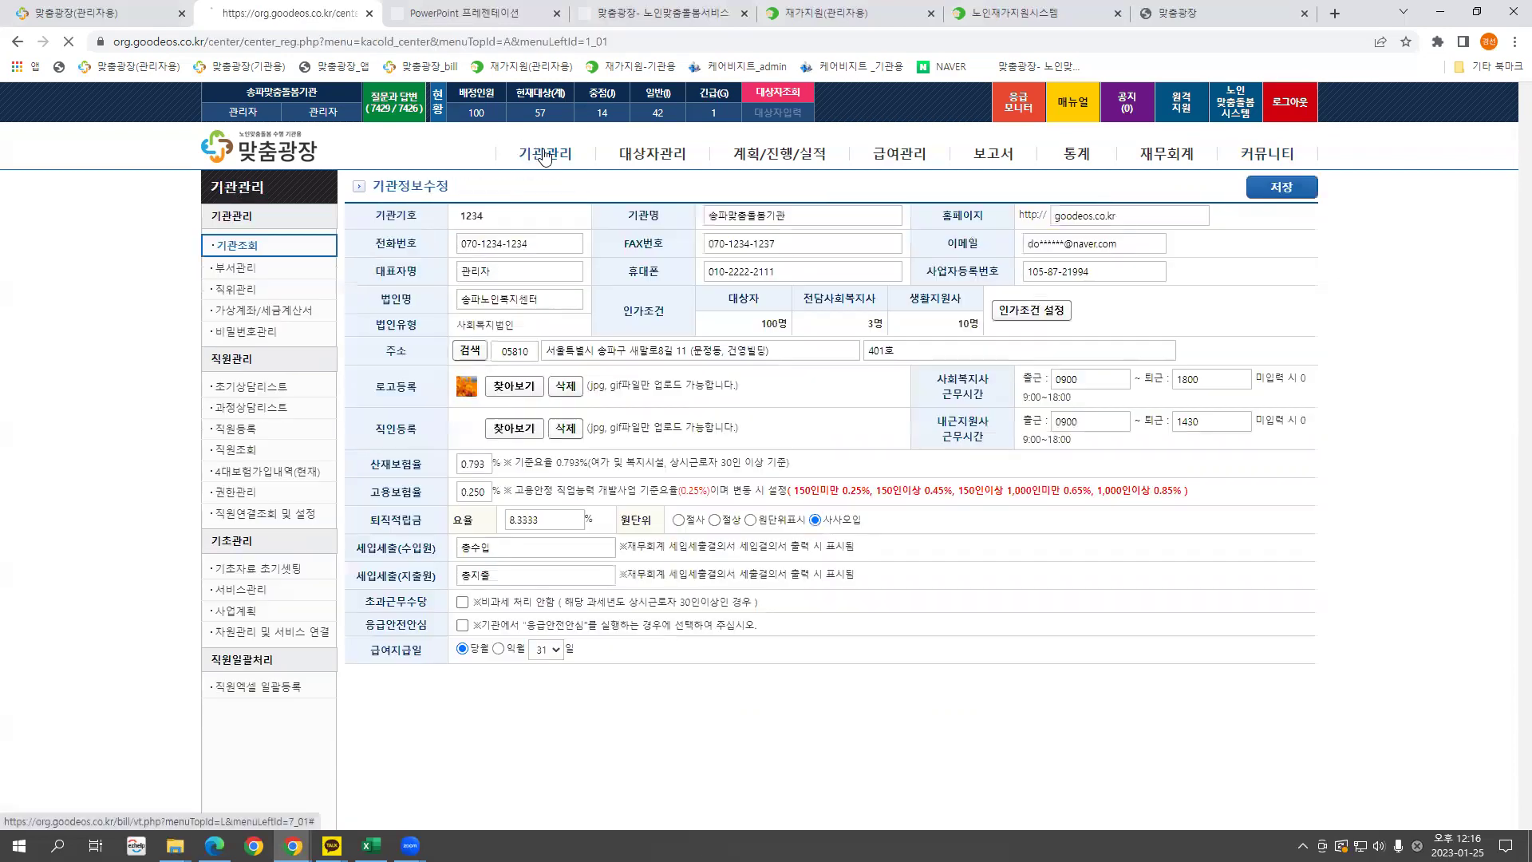
{"action": "left_click", "coordinate": [261, 312]}
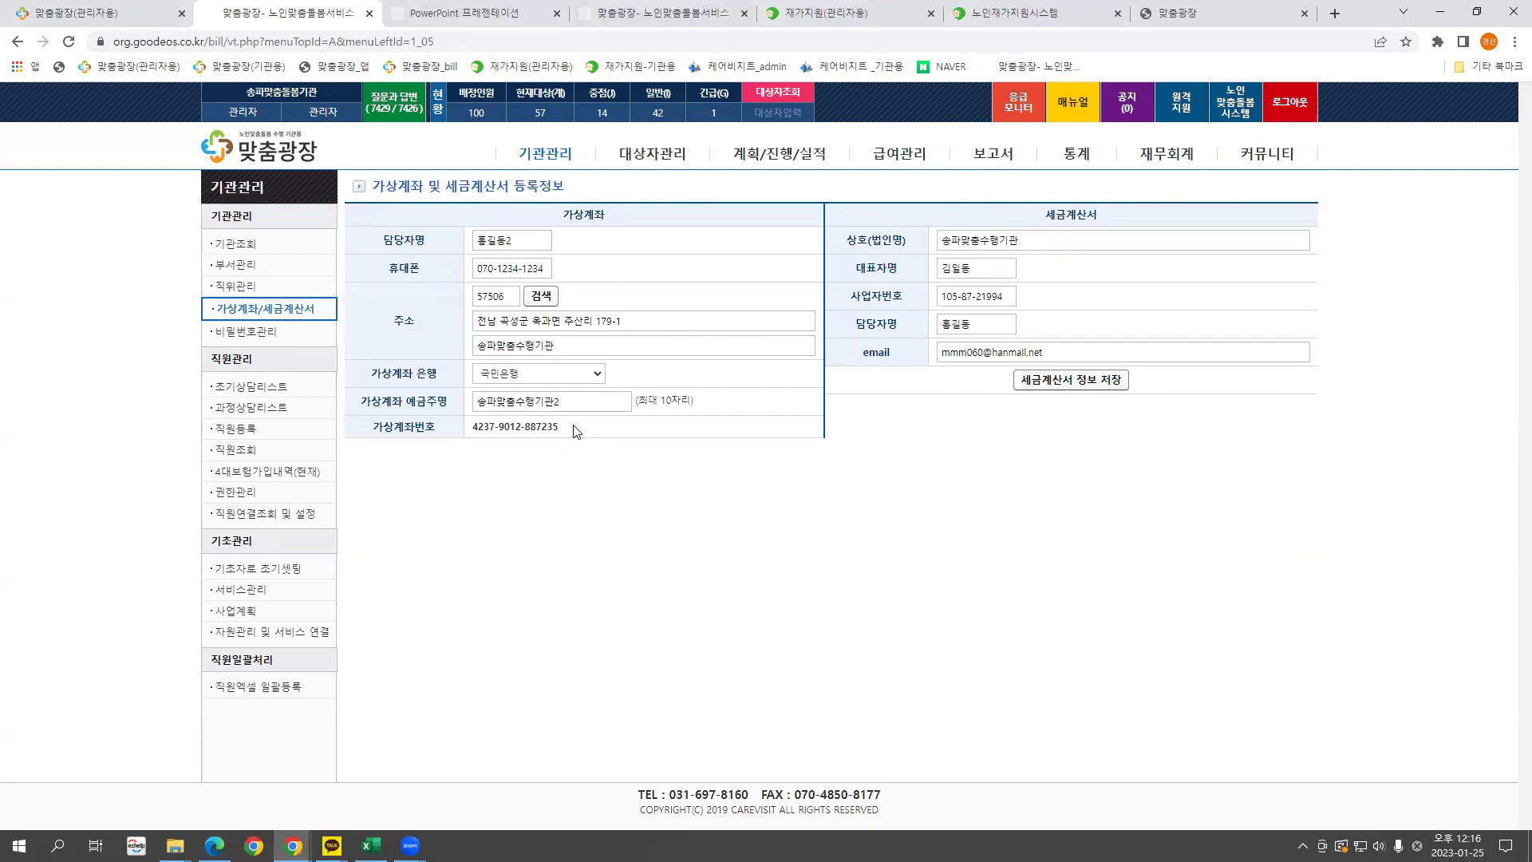
{"action": "left_click_drag", "start_coordinate": [576, 432], "coordinate": [472, 439]}
{"action": "left_click", "coordinate": [616, 431]}
{"action": "left_click_drag", "start_coordinate": [564, 429], "coordinate": [471, 437]}
{"action": "left_click", "coordinate": [568, 434]}
{"action": "left_click_drag", "start_coordinate": [469, 430], "coordinate": [577, 431]}
{"action": "double_click", "coordinate": [536, 244]}
{"action": "double_click", "coordinate": [541, 268]}
Inspect the contact name and mobile phone values on the virtual account form.
{"action": "left_click", "coordinate": [530, 243]}
{"action": "left_click", "coordinate": [538, 267]}
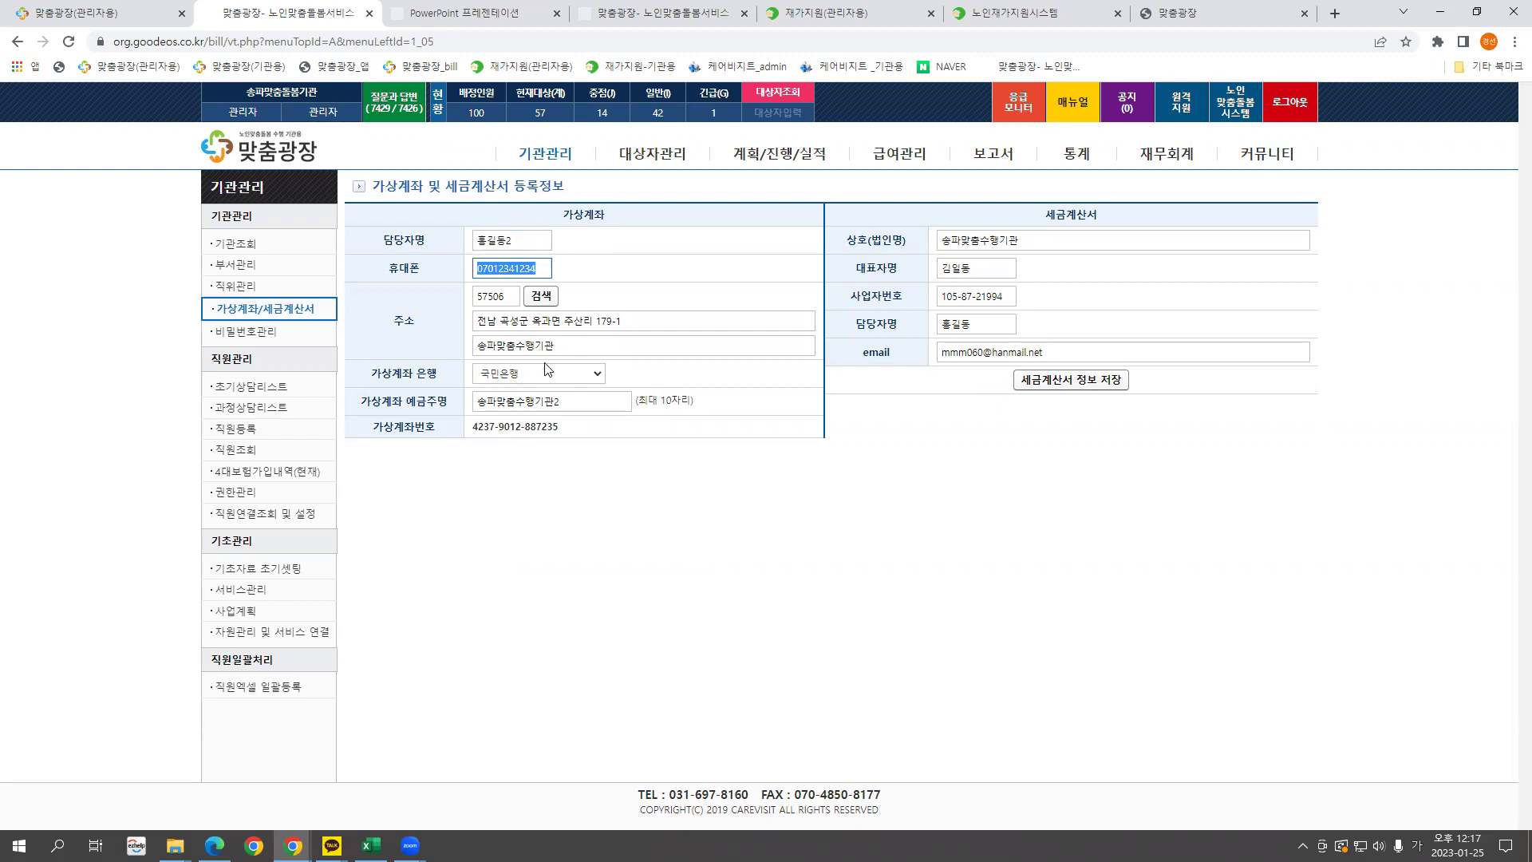
{"action": "left_click", "coordinate": [530, 238]}
{"action": "left_click", "coordinate": [521, 273]}
{"action": "left_click", "coordinate": [526, 240]}
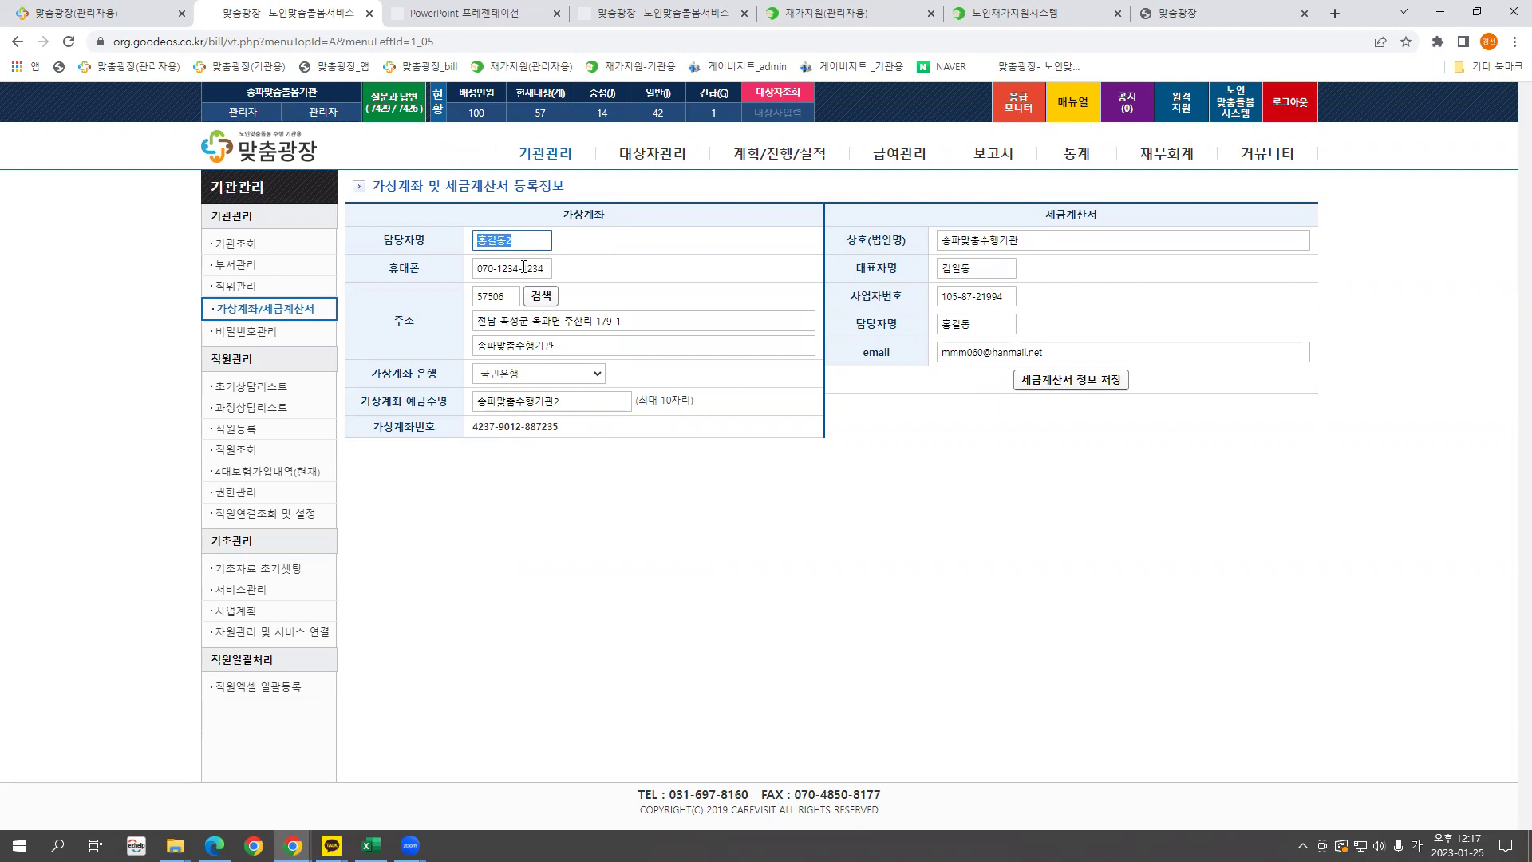
{"action": "key", "text": "Tab"}
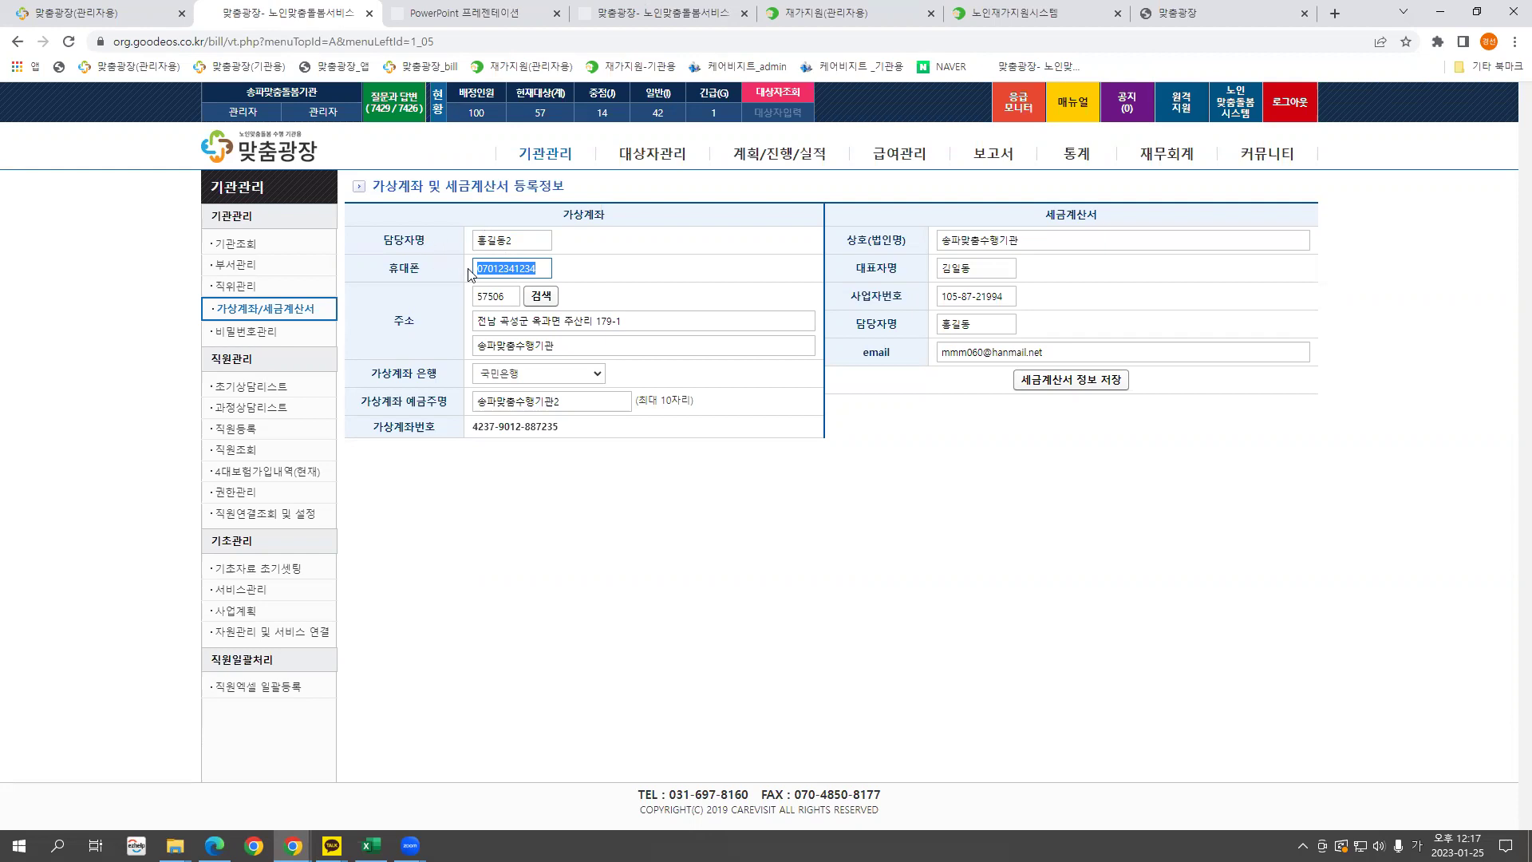
Step between the contact fields, select the tax invoice e-mail, then open 비밀번호관리.
{"action": "left_click", "coordinate": [504, 243]}
{"action": "left_click", "coordinate": [517, 264]}
{"action": "key", "text": "shift+Tab"}
{"action": "key", "text": "Tab"}
{"action": "key", "text": "shift+Tab"}
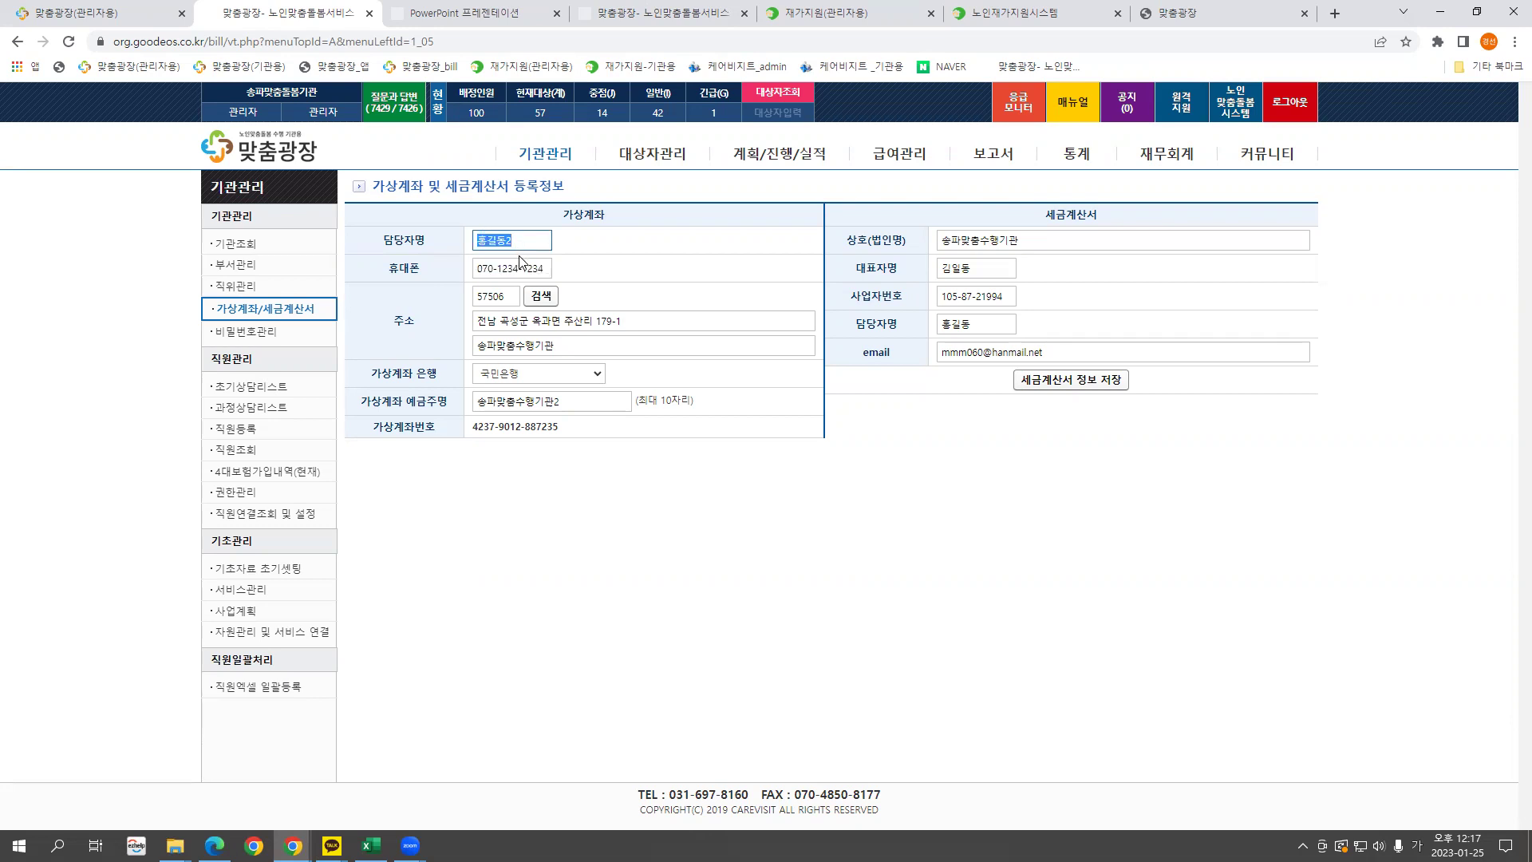
{"action": "key", "text": "Tab"}
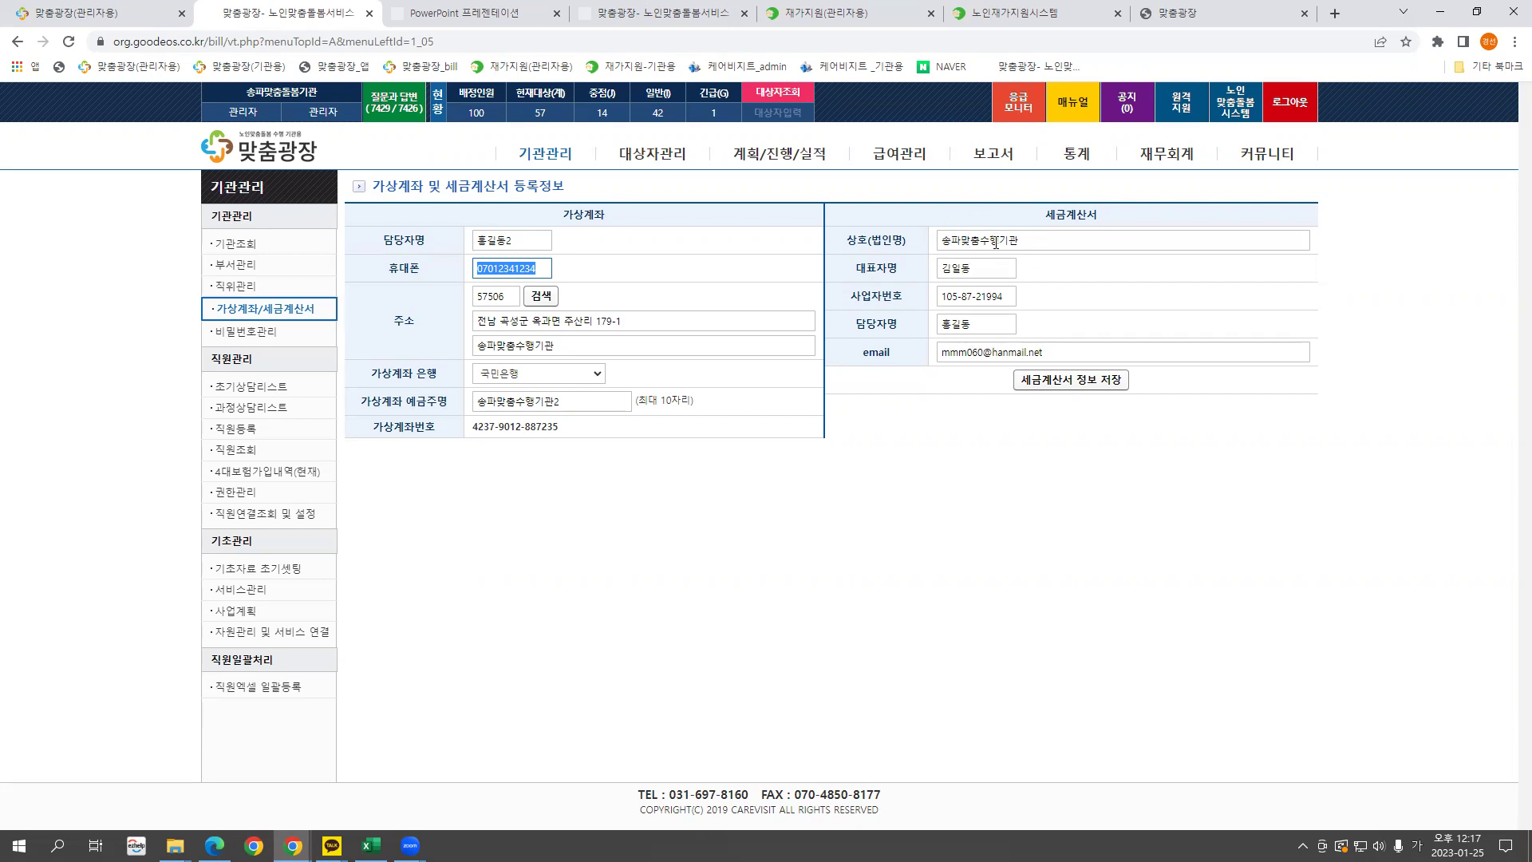
{"action": "triple_click", "coordinate": [1045, 349]}
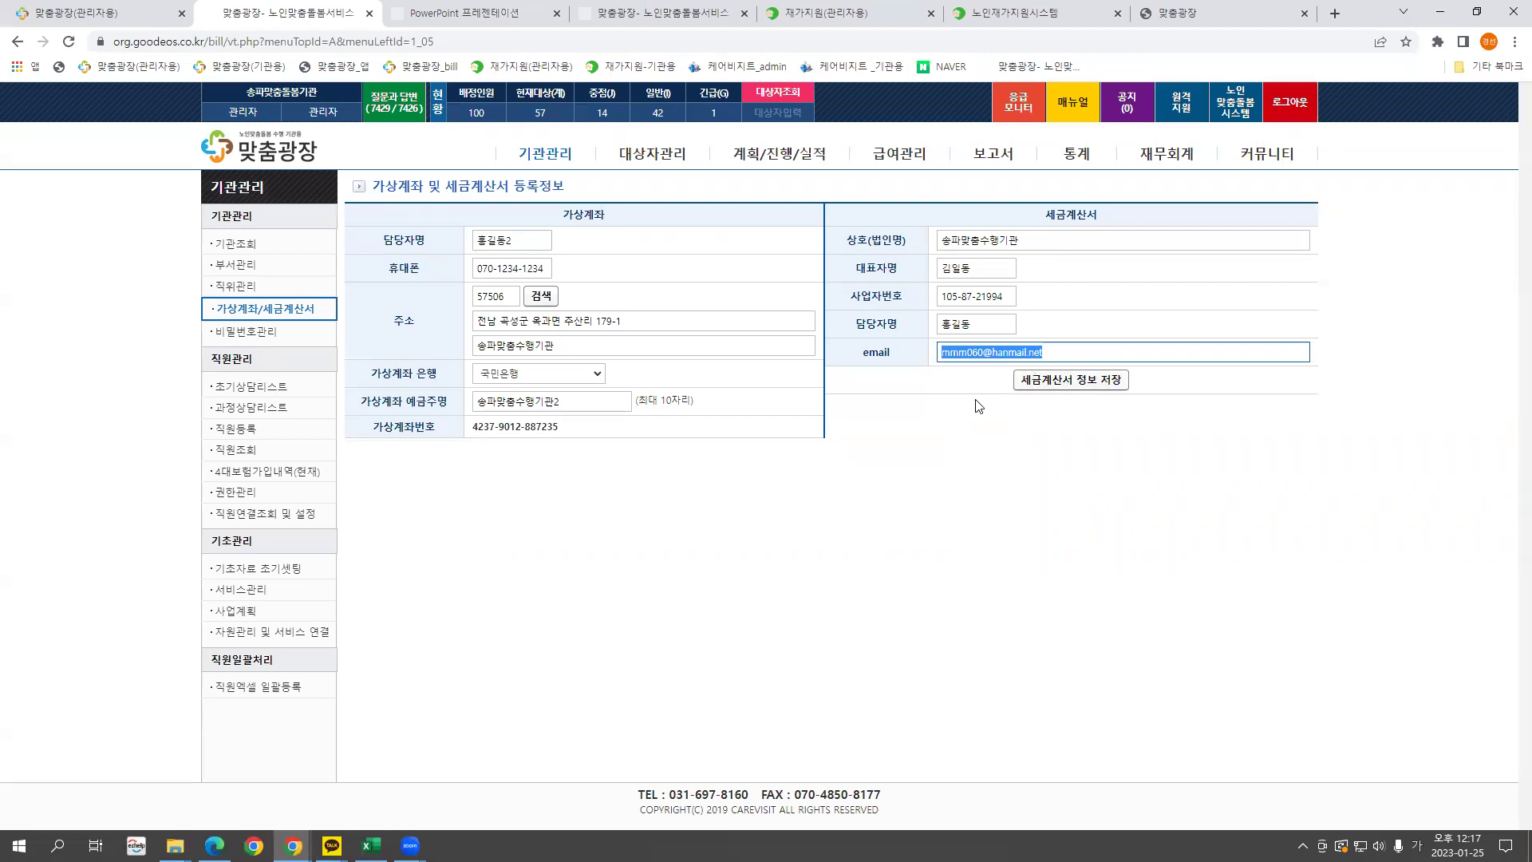
{"action": "left_click", "coordinate": [273, 332]}
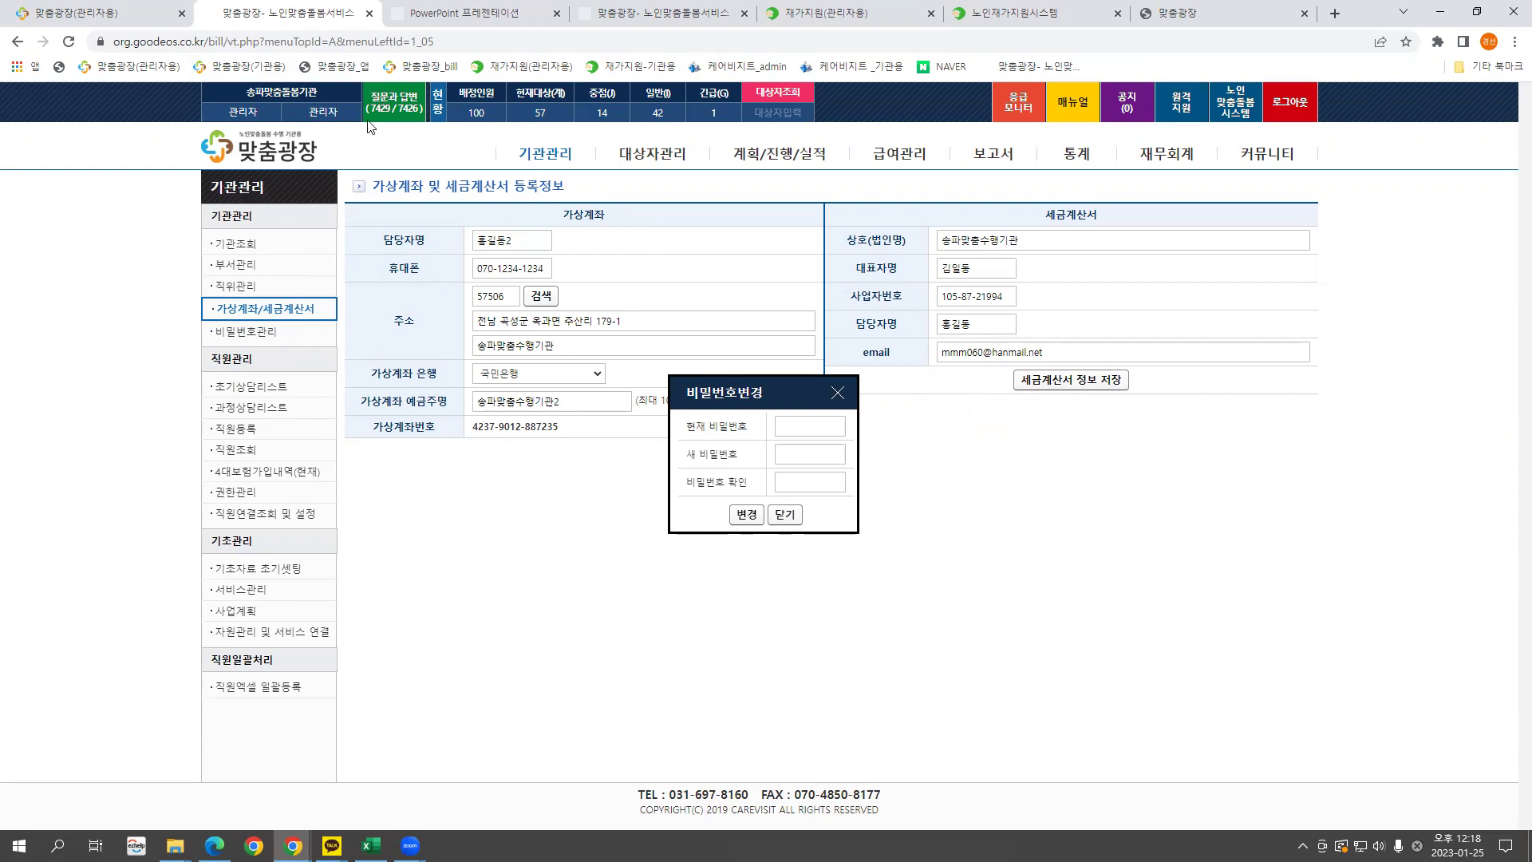
Try the current and new password fields, then close, reopen and close the password window.
{"action": "left_click", "coordinate": [782, 427]}
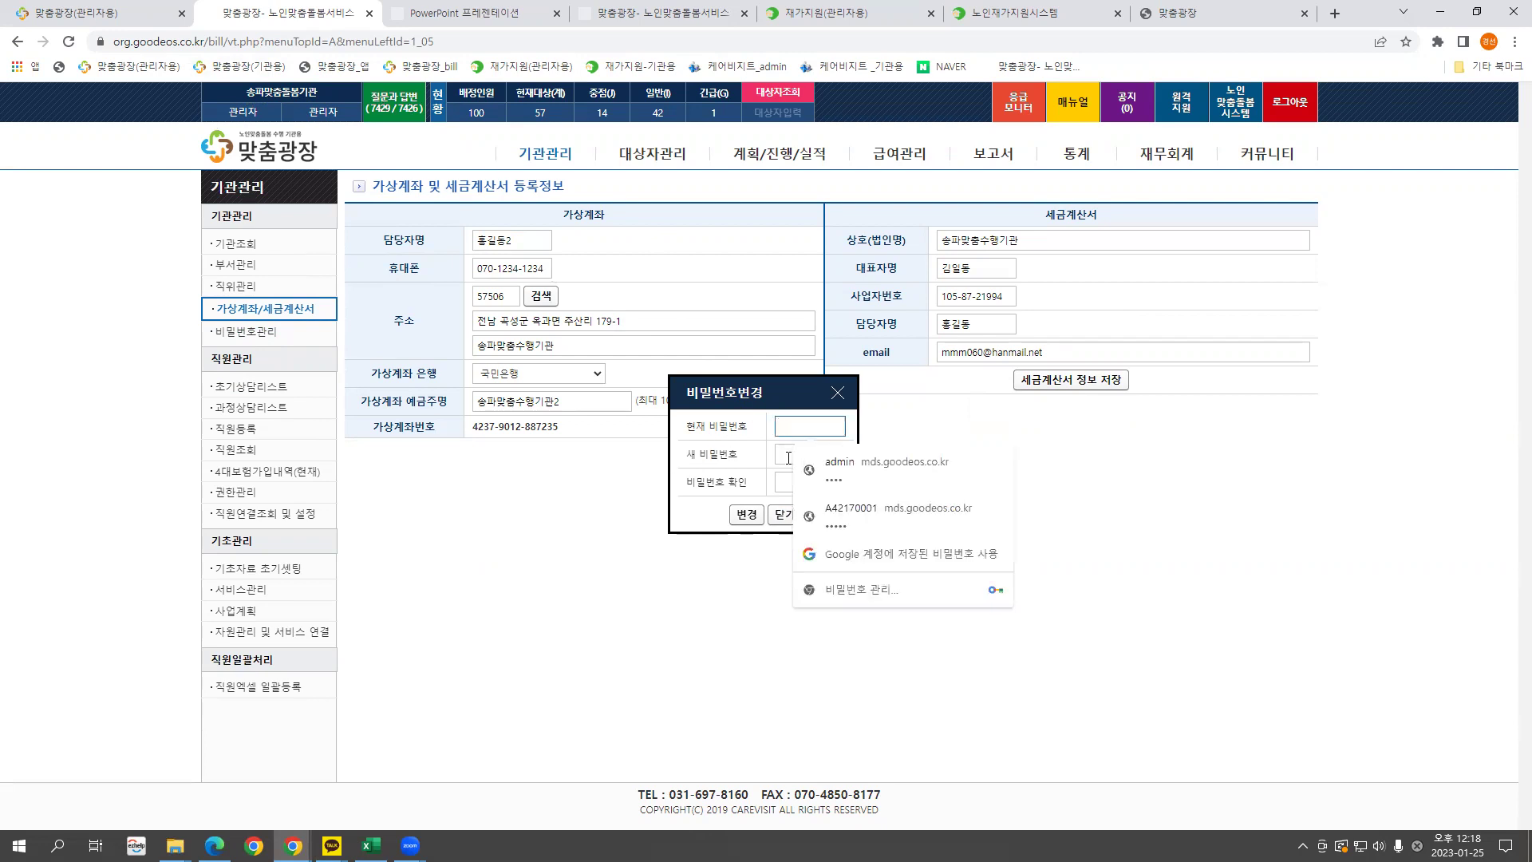
{"action": "left_click", "coordinate": [786, 456]}
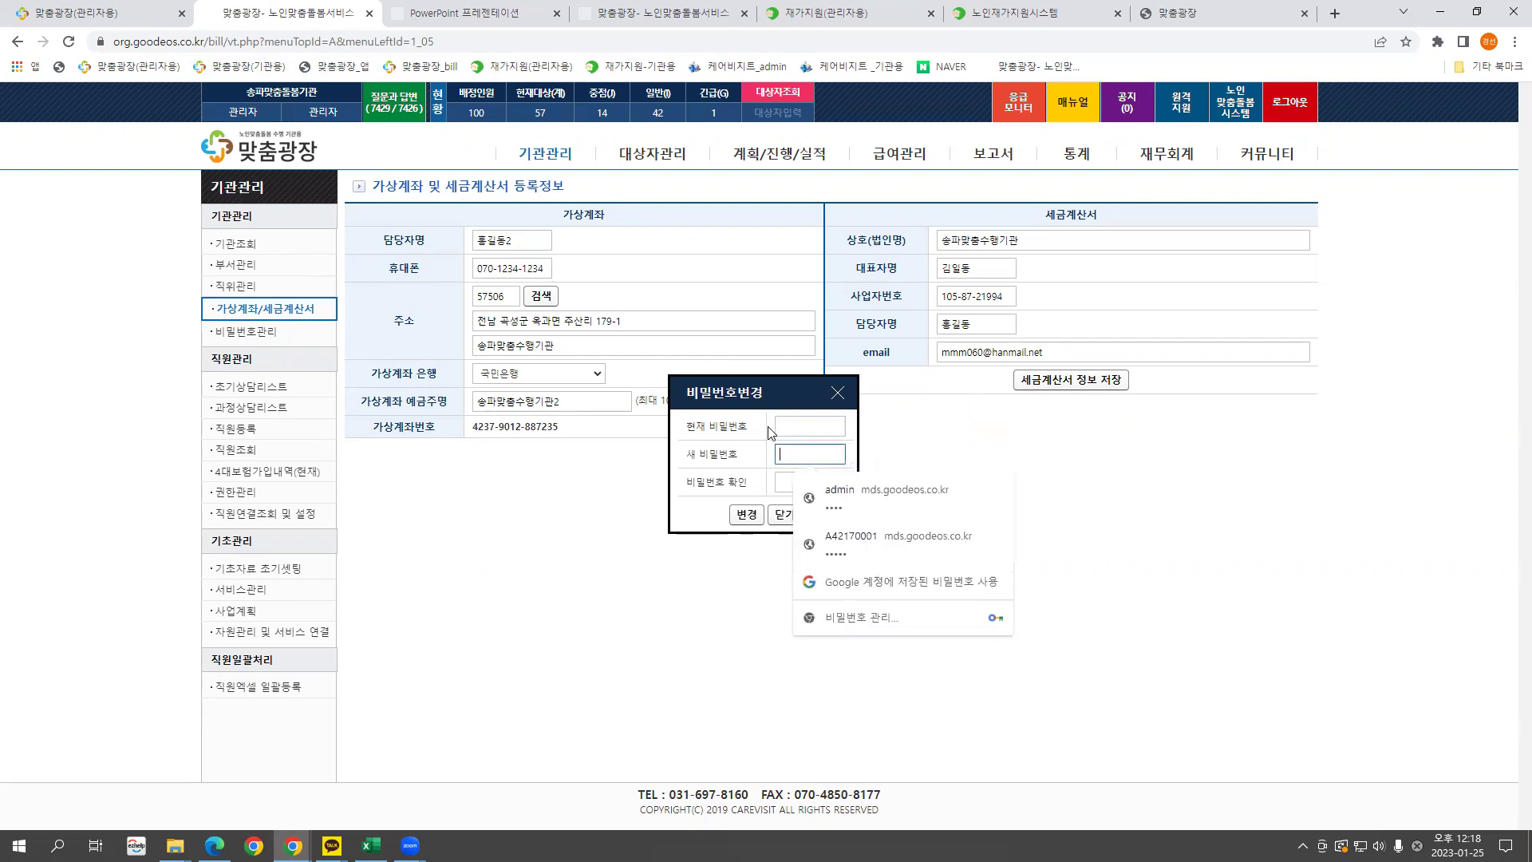
{"action": "left_click", "coordinate": [784, 426]}
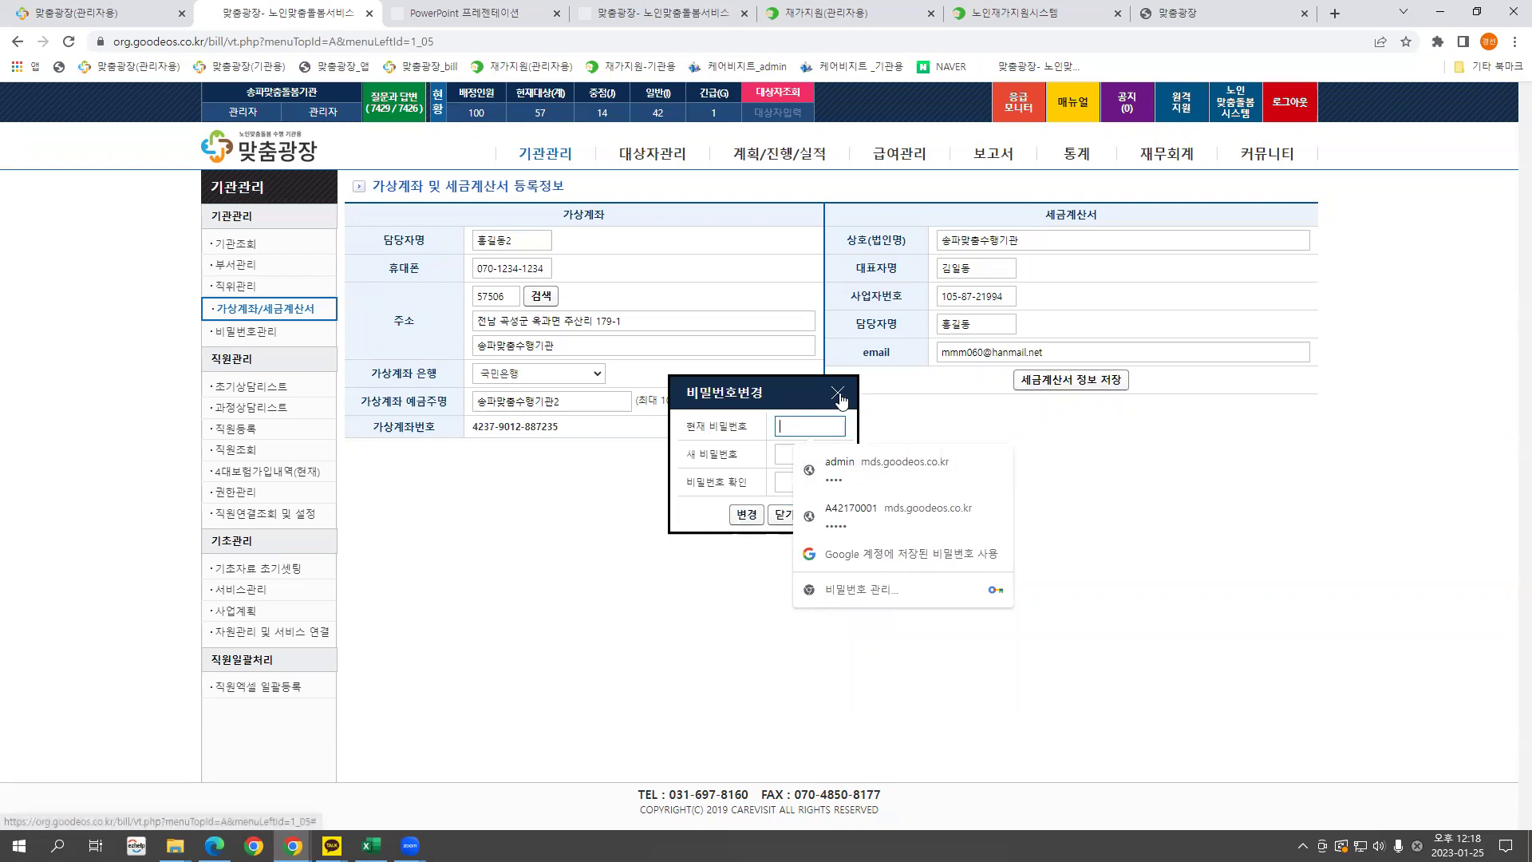
{"action": "left_click", "coordinate": [838, 392]}
{"action": "left_click", "coordinate": [257, 333]}
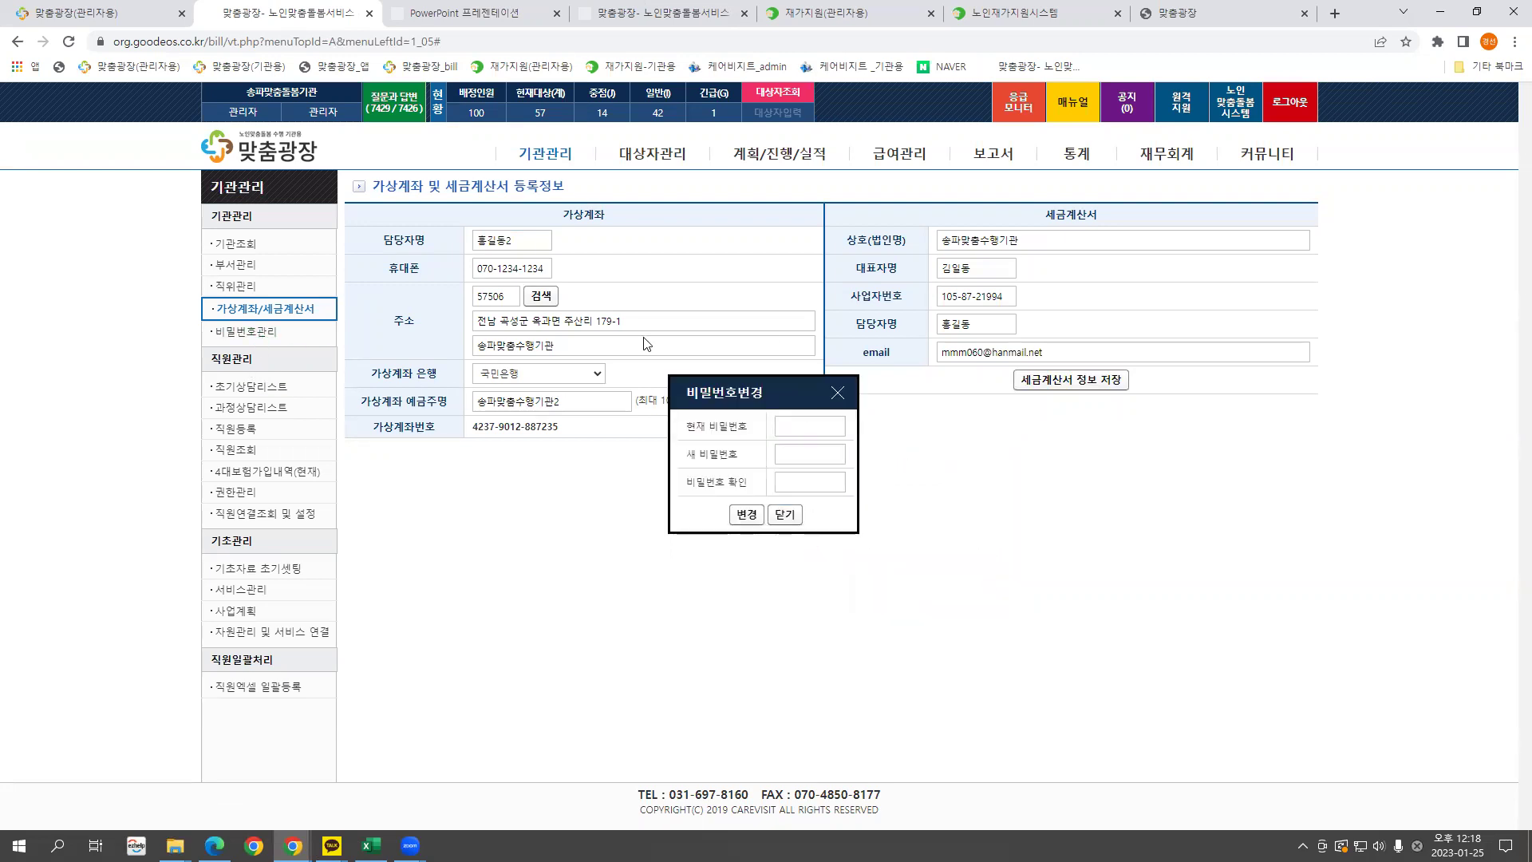
{"action": "left_click", "coordinate": [834, 394]}
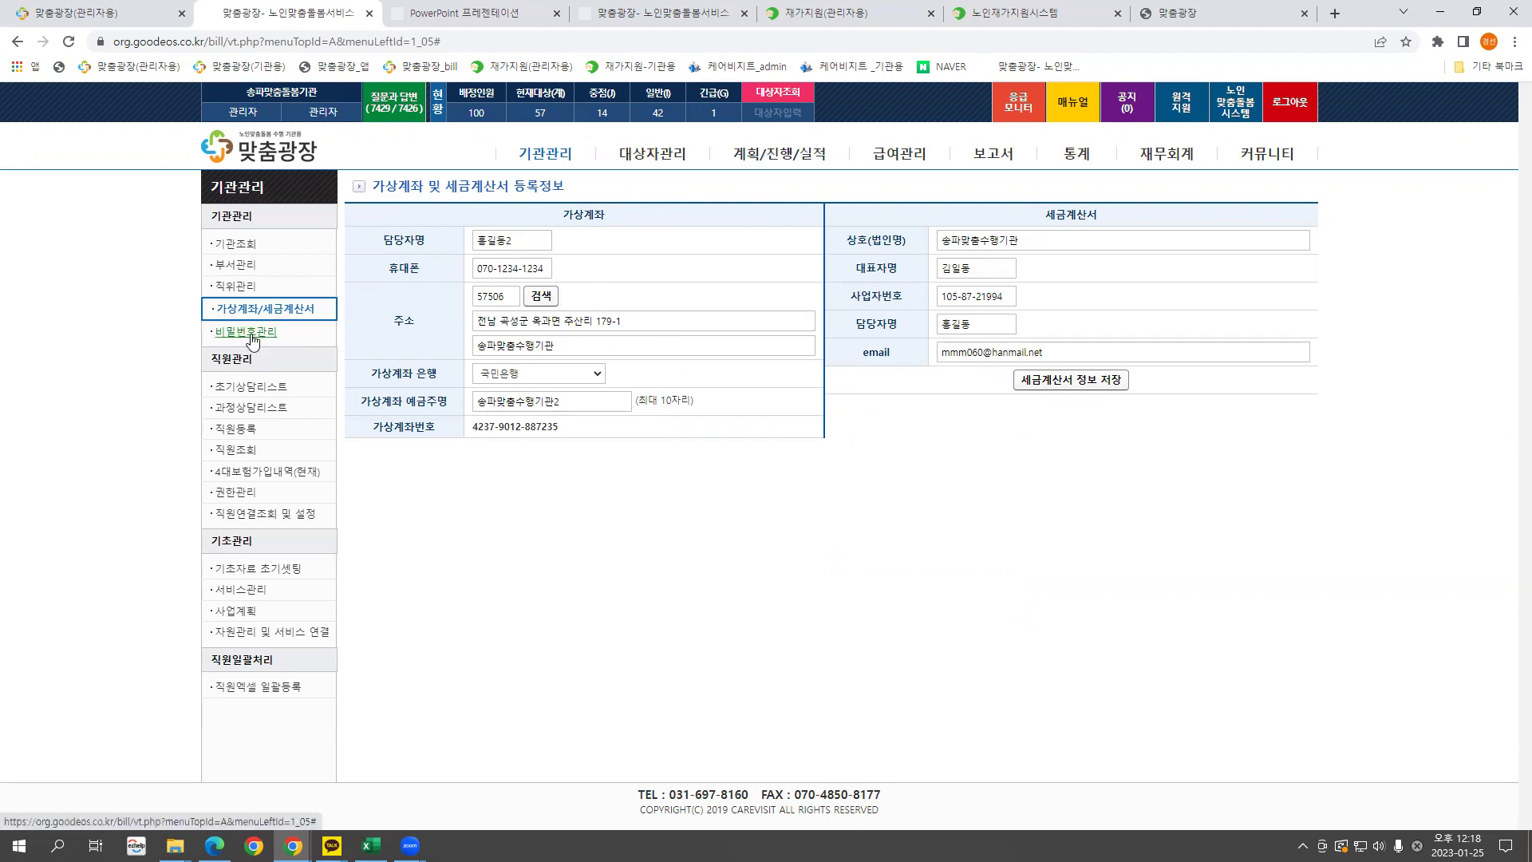
Switch back and forth between the staff initial and process counselling lists.
{"action": "left_click", "coordinate": [253, 387]}
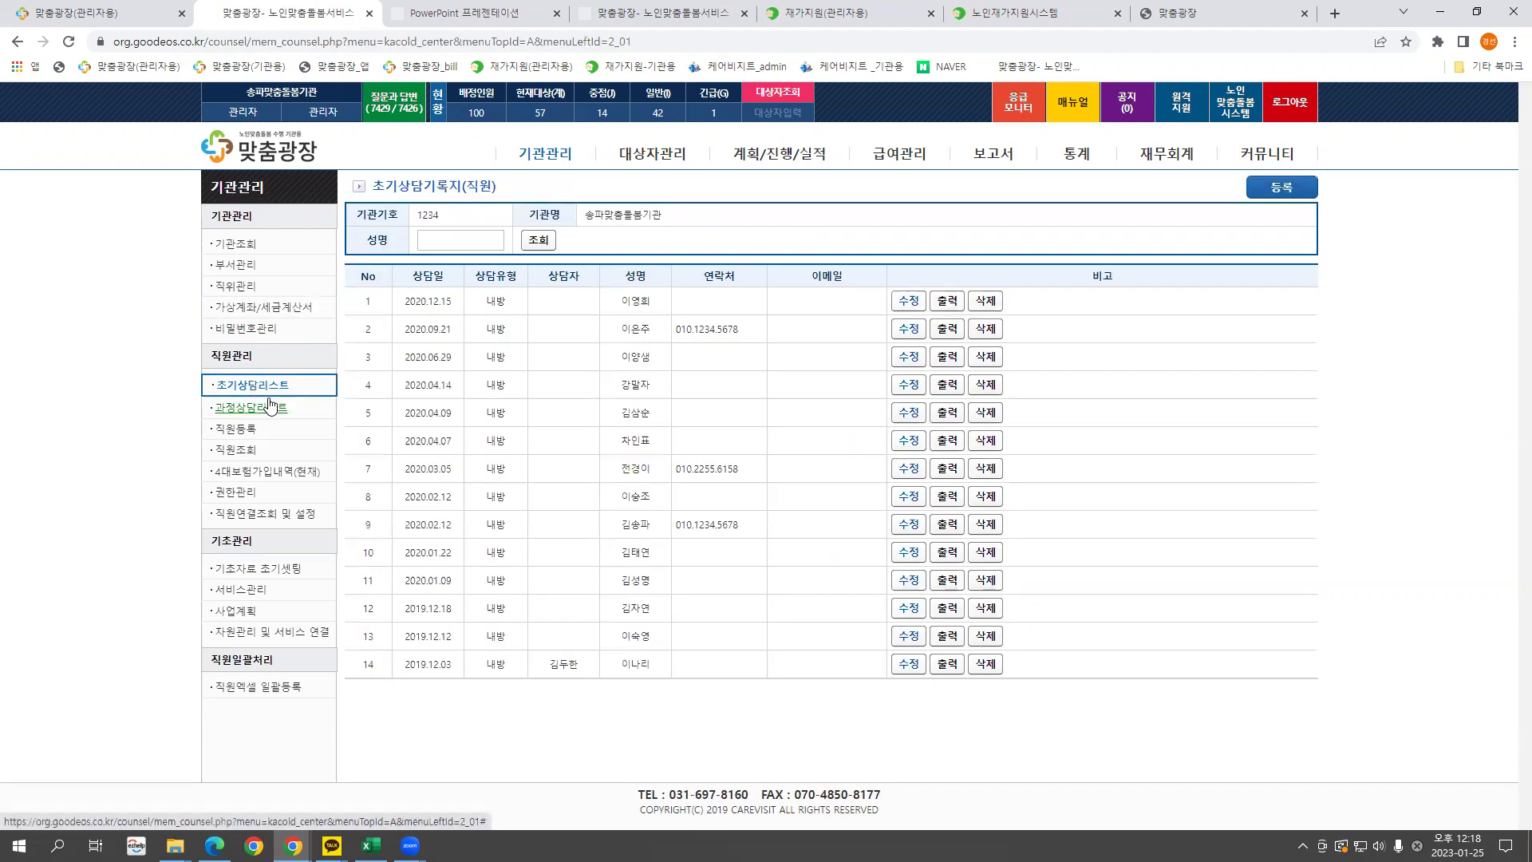
{"action": "left_click", "coordinate": [271, 410]}
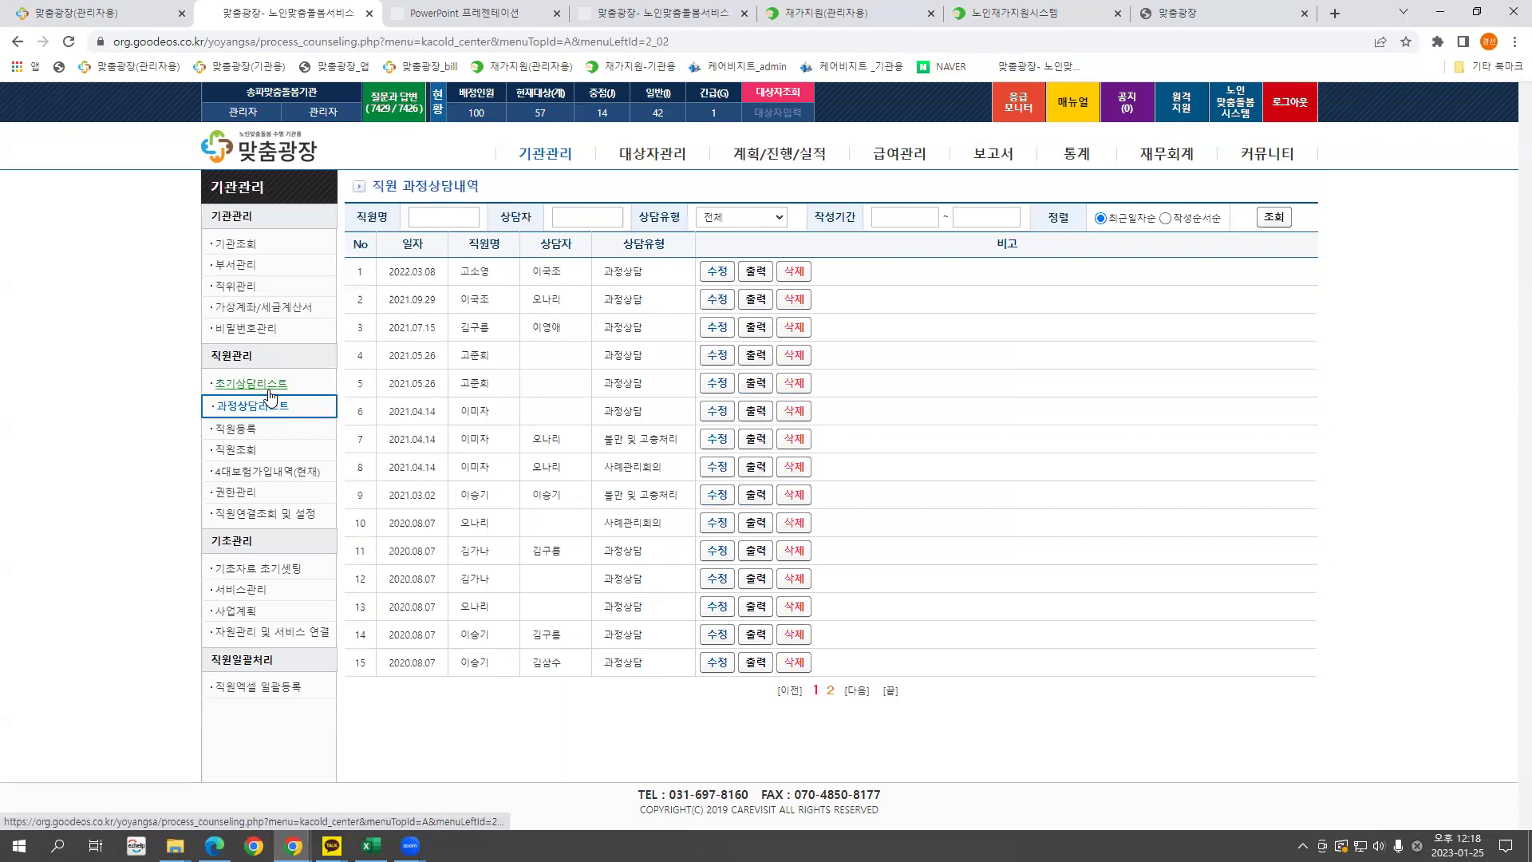
{"action": "left_click", "coordinate": [270, 391]}
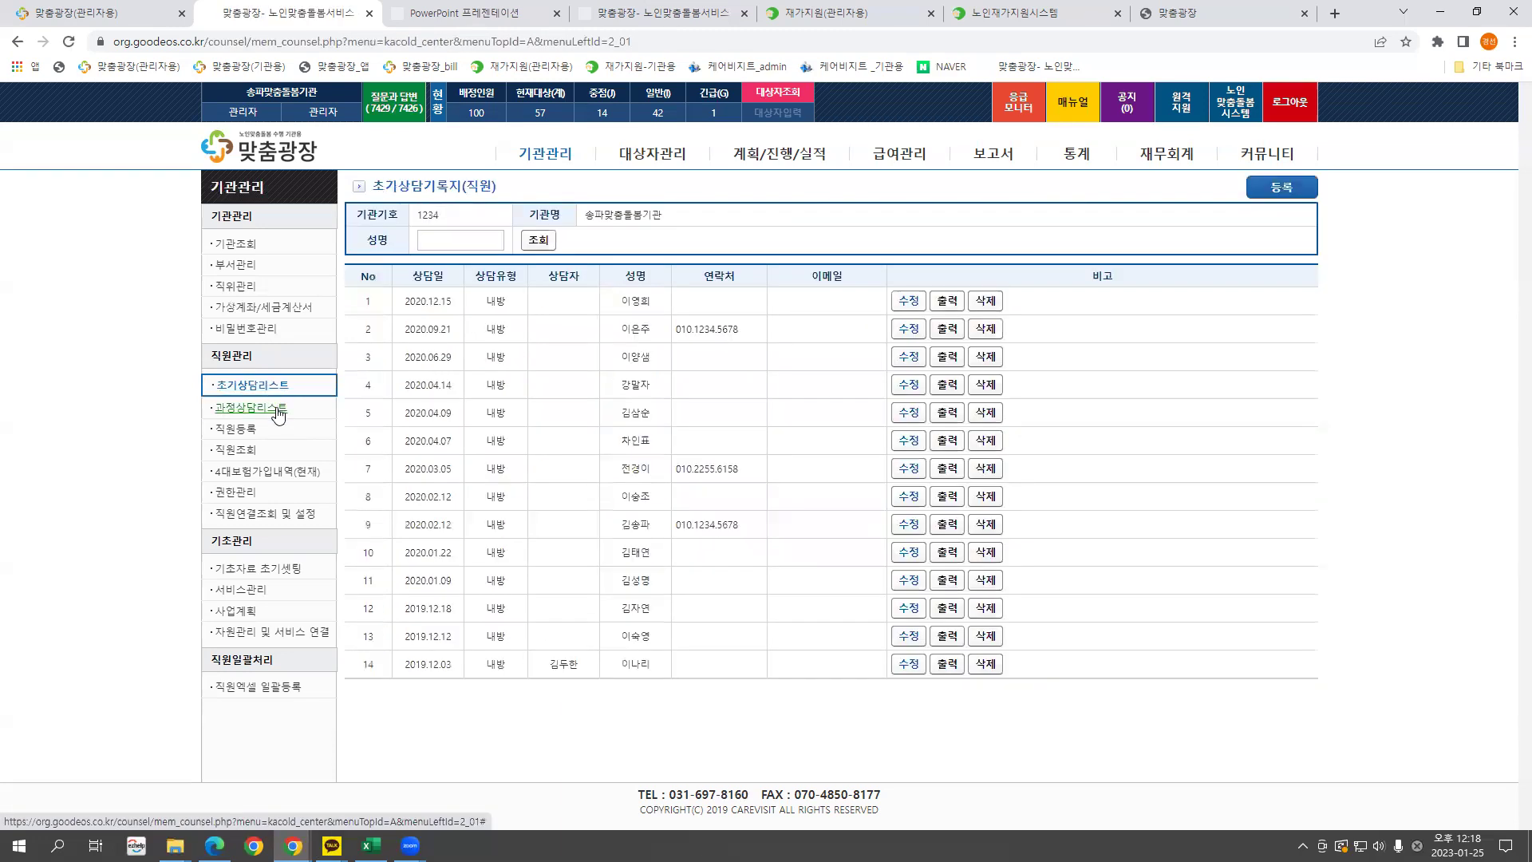
{"action": "left_click", "coordinate": [277, 413]}
{"action": "left_click", "coordinate": [276, 391]}
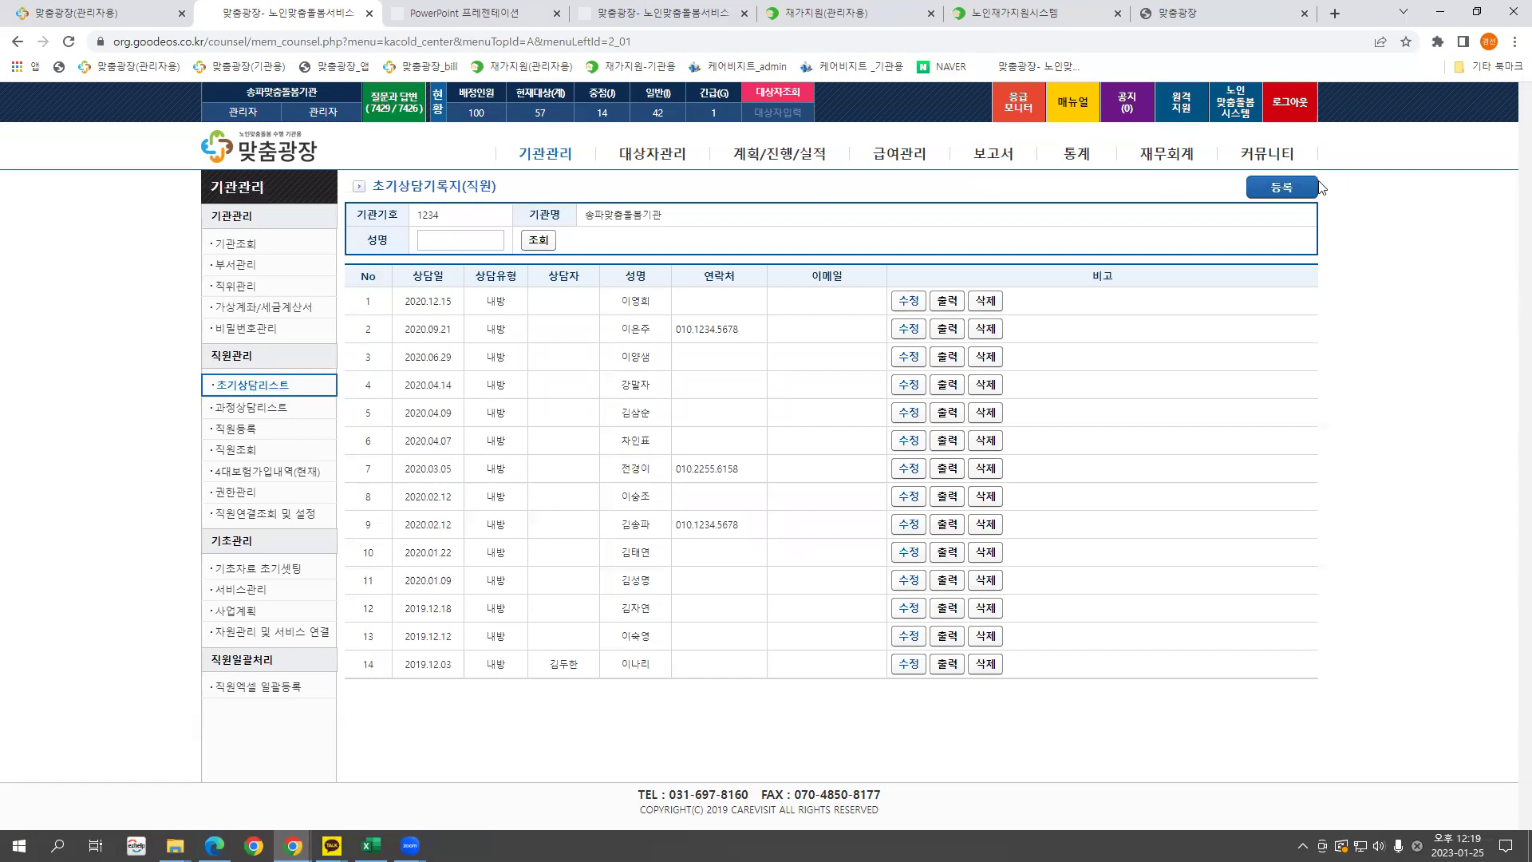
Open a blank initial-counselling form, then show the process-counselling history list.
{"action": "left_click", "coordinate": [1282, 187]}
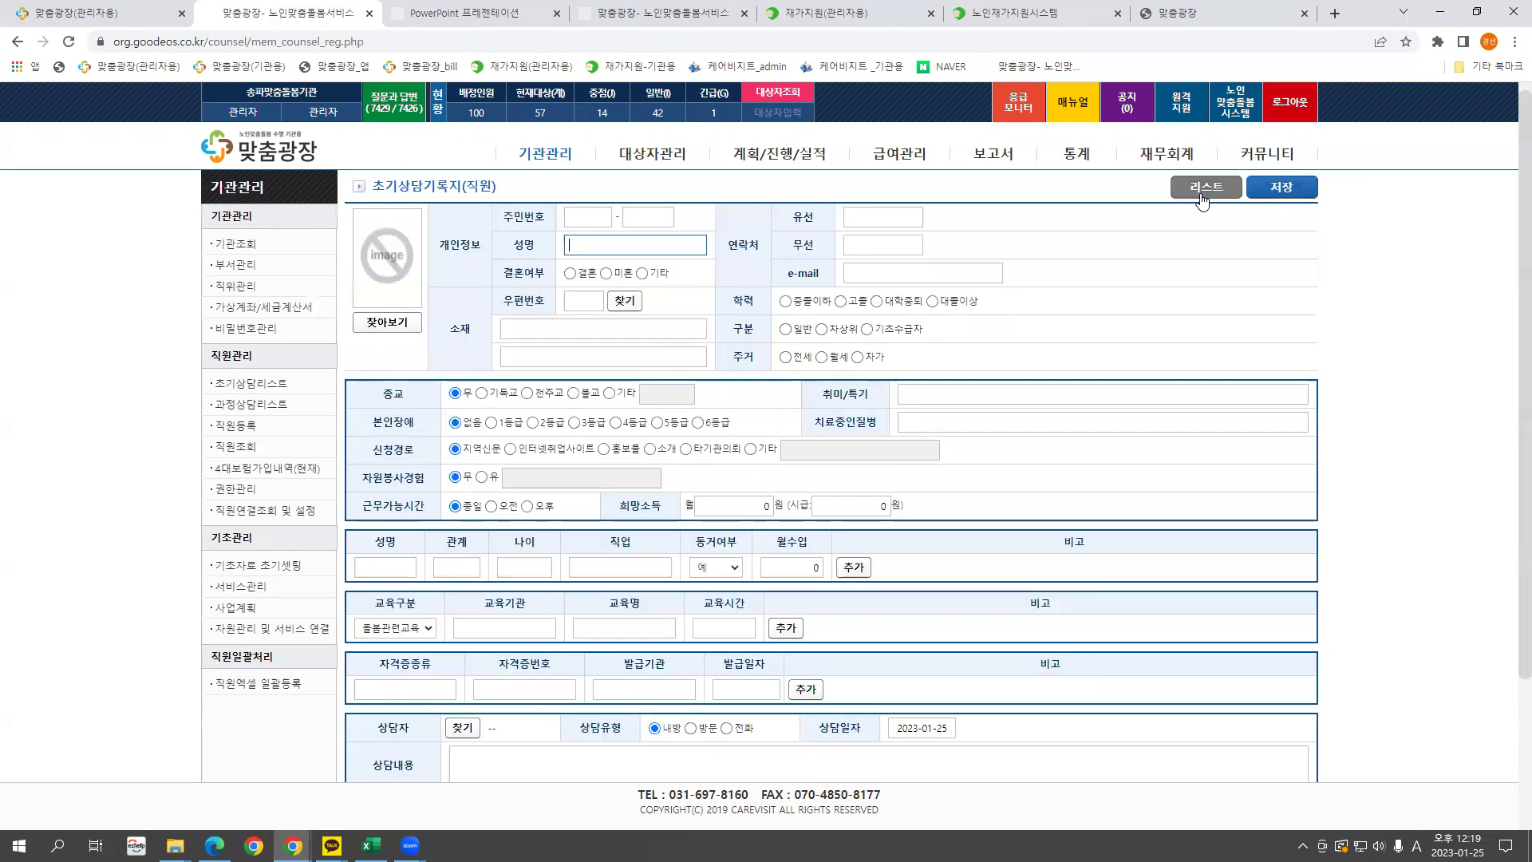
{"action": "left_click", "coordinate": [250, 388]}
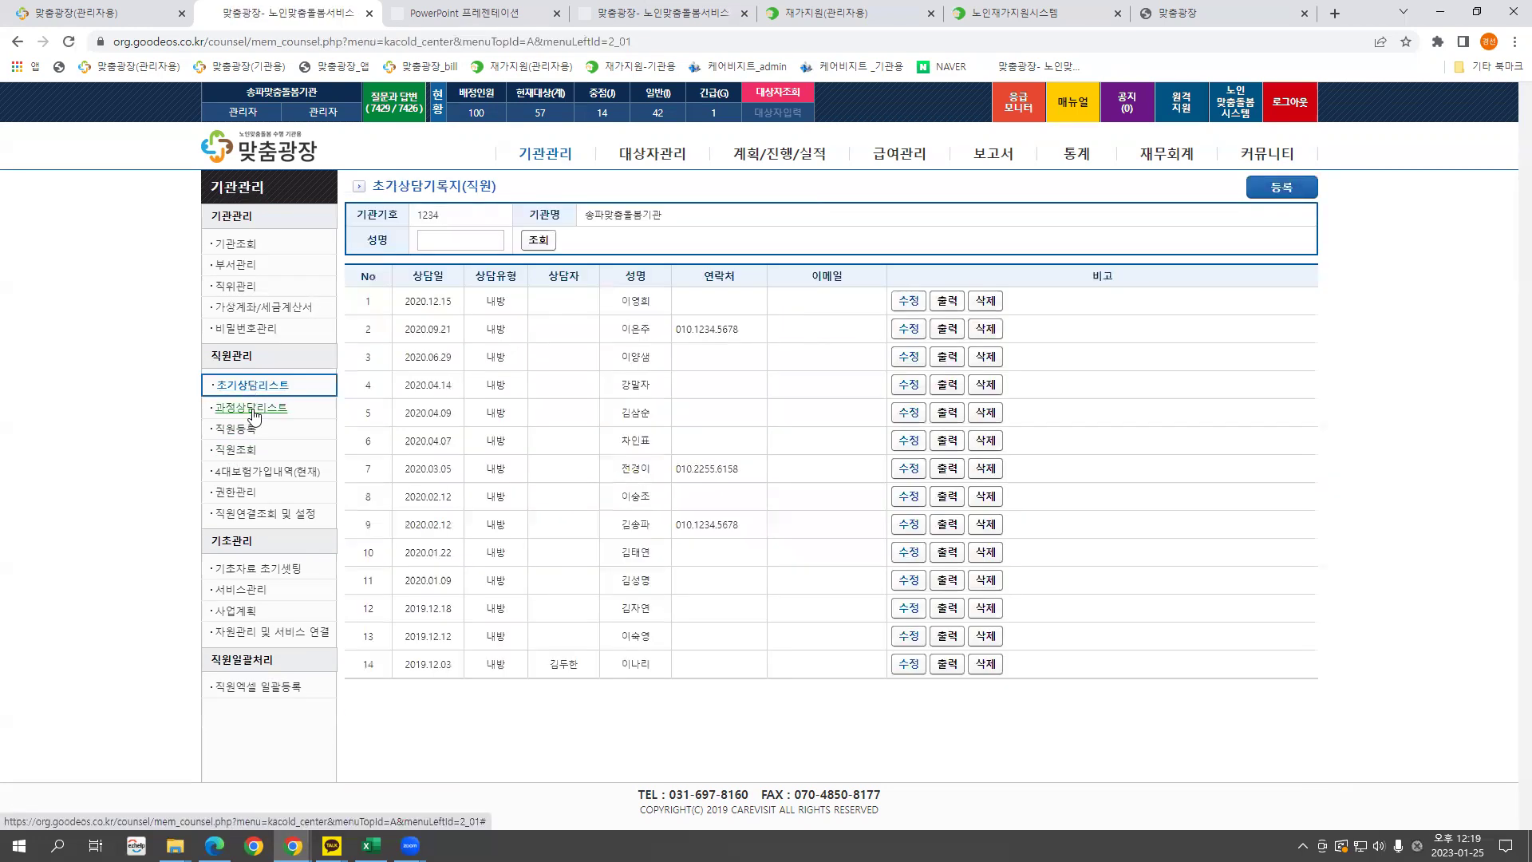
{"action": "left_click", "coordinate": [254, 408]}
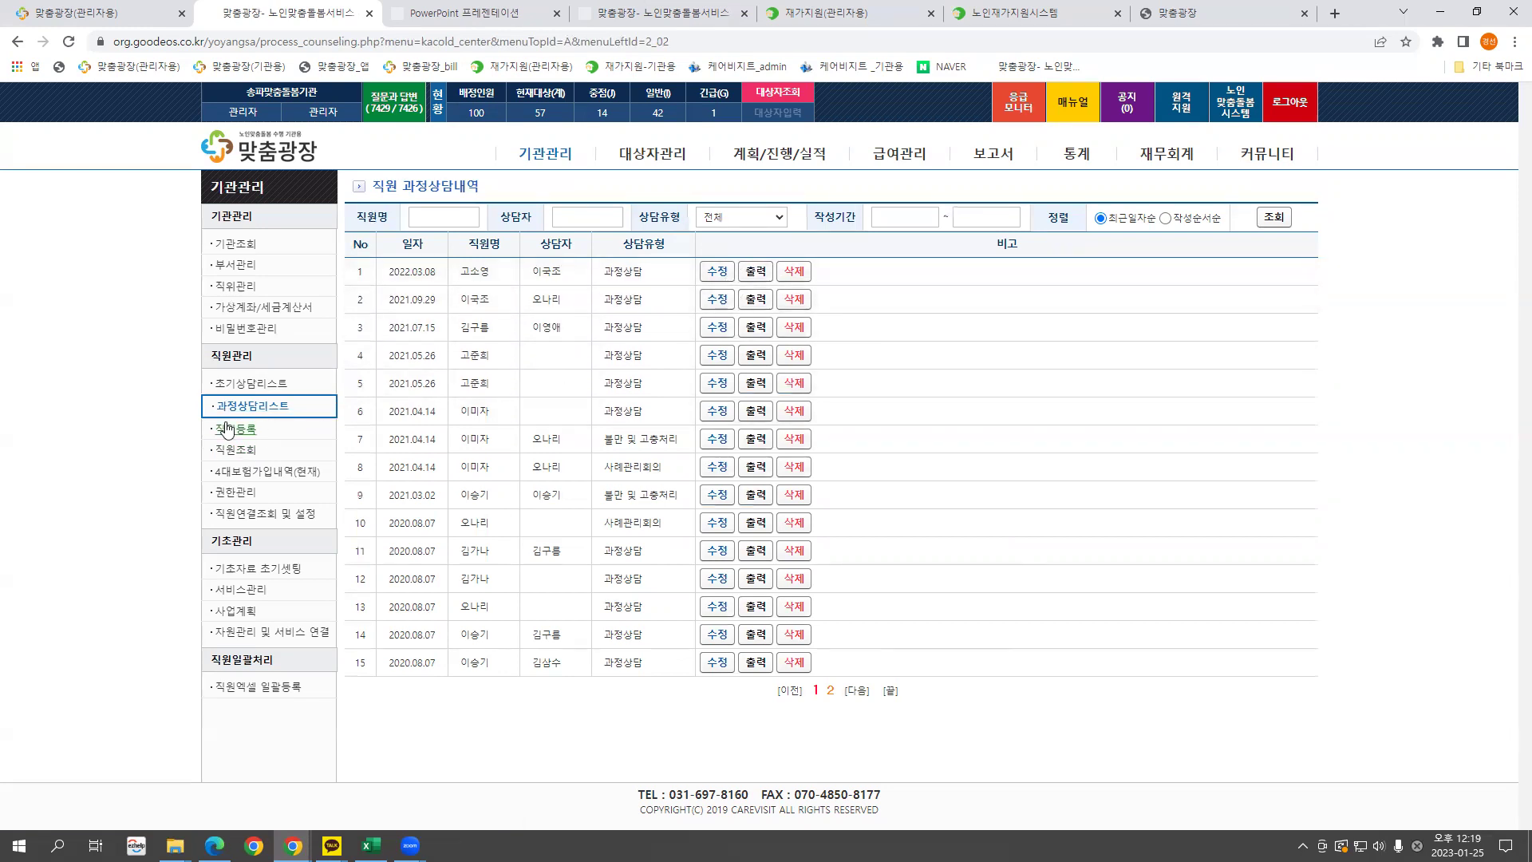
View an employee's 과정상담 history, then bring up a blank 직원등록 form.
{"action": "left_click", "coordinate": [237, 452]}
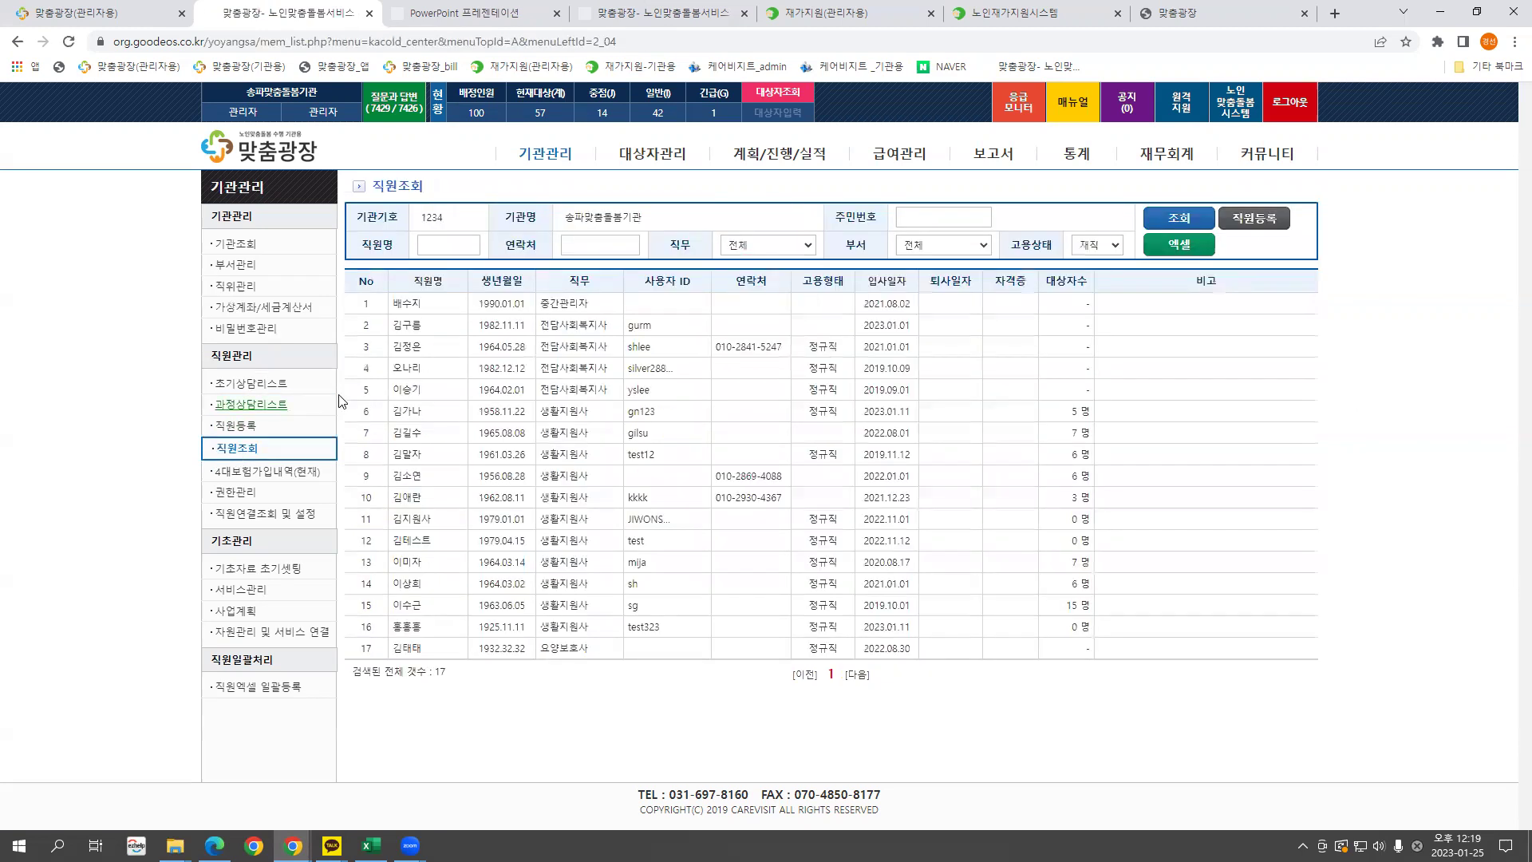
{"action": "left_click", "coordinate": [408, 437]}
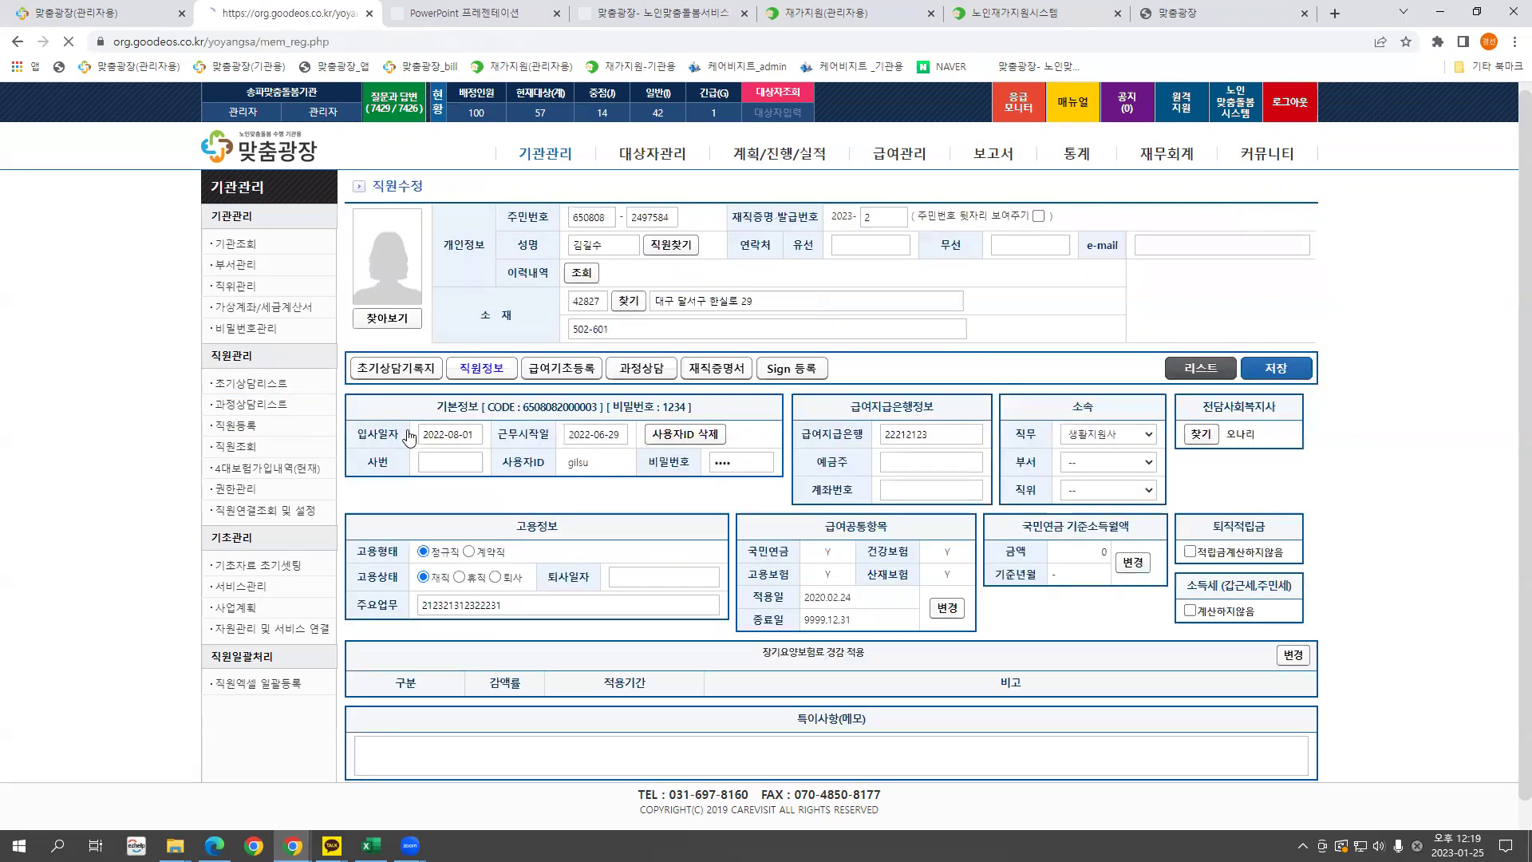
{"action": "left_click", "coordinate": [635, 370]}
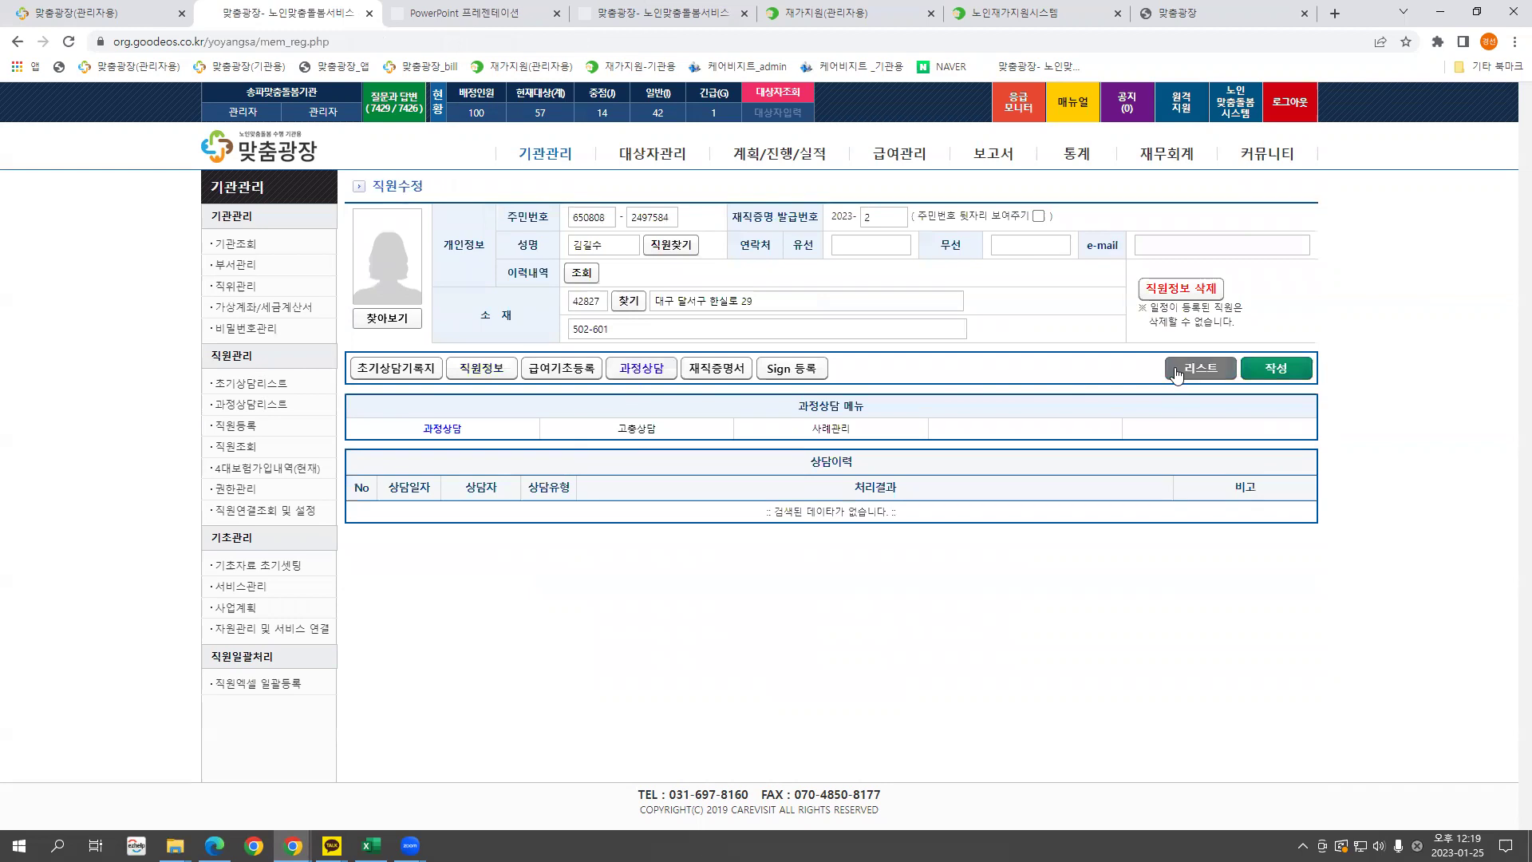
{"action": "left_click", "coordinate": [267, 406]}
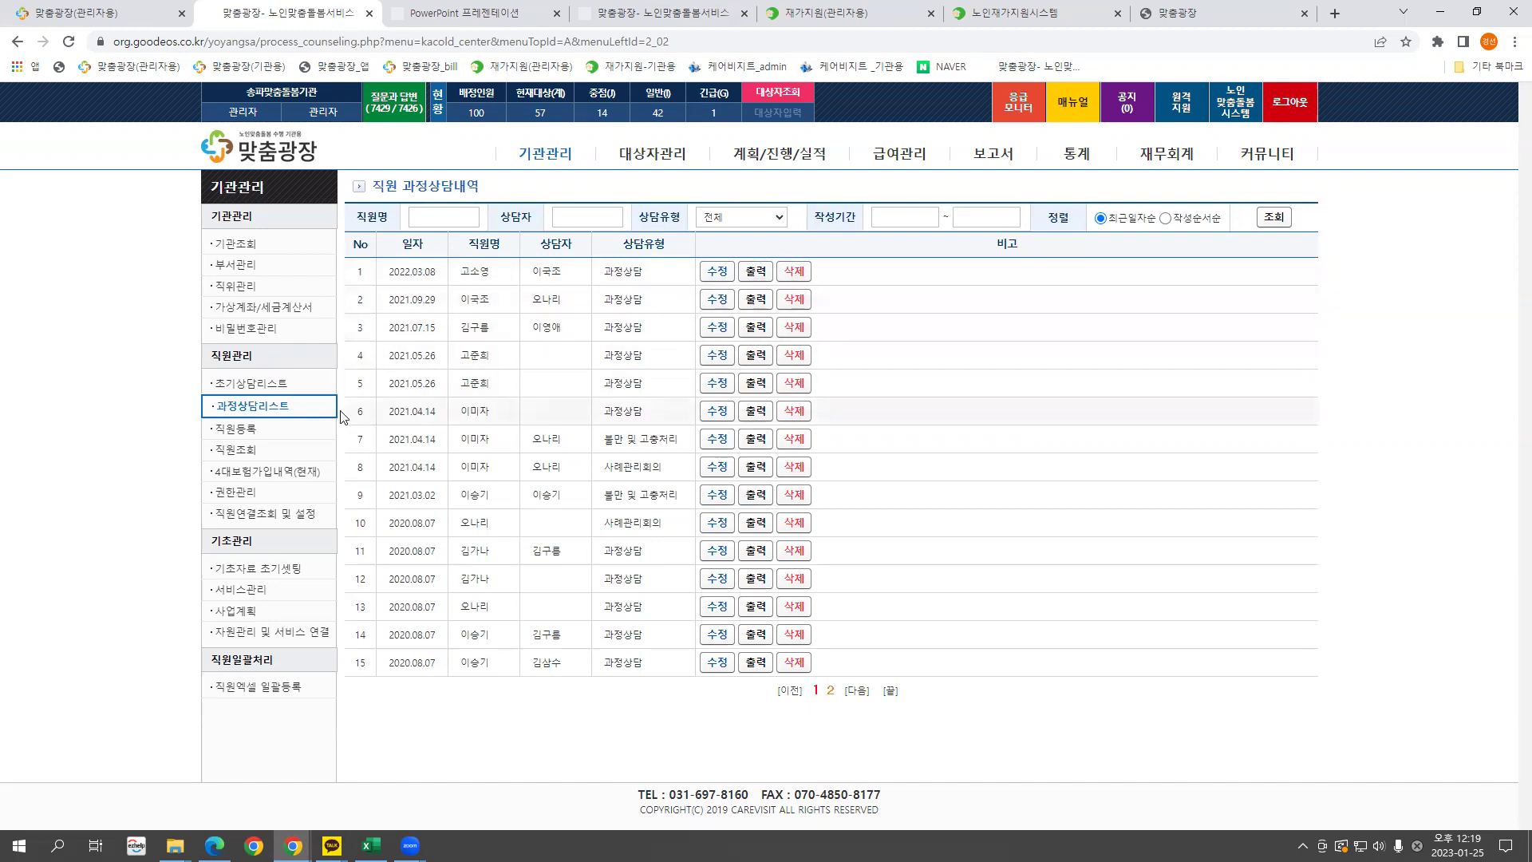
{"action": "left_click", "coordinate": [246, 435]}
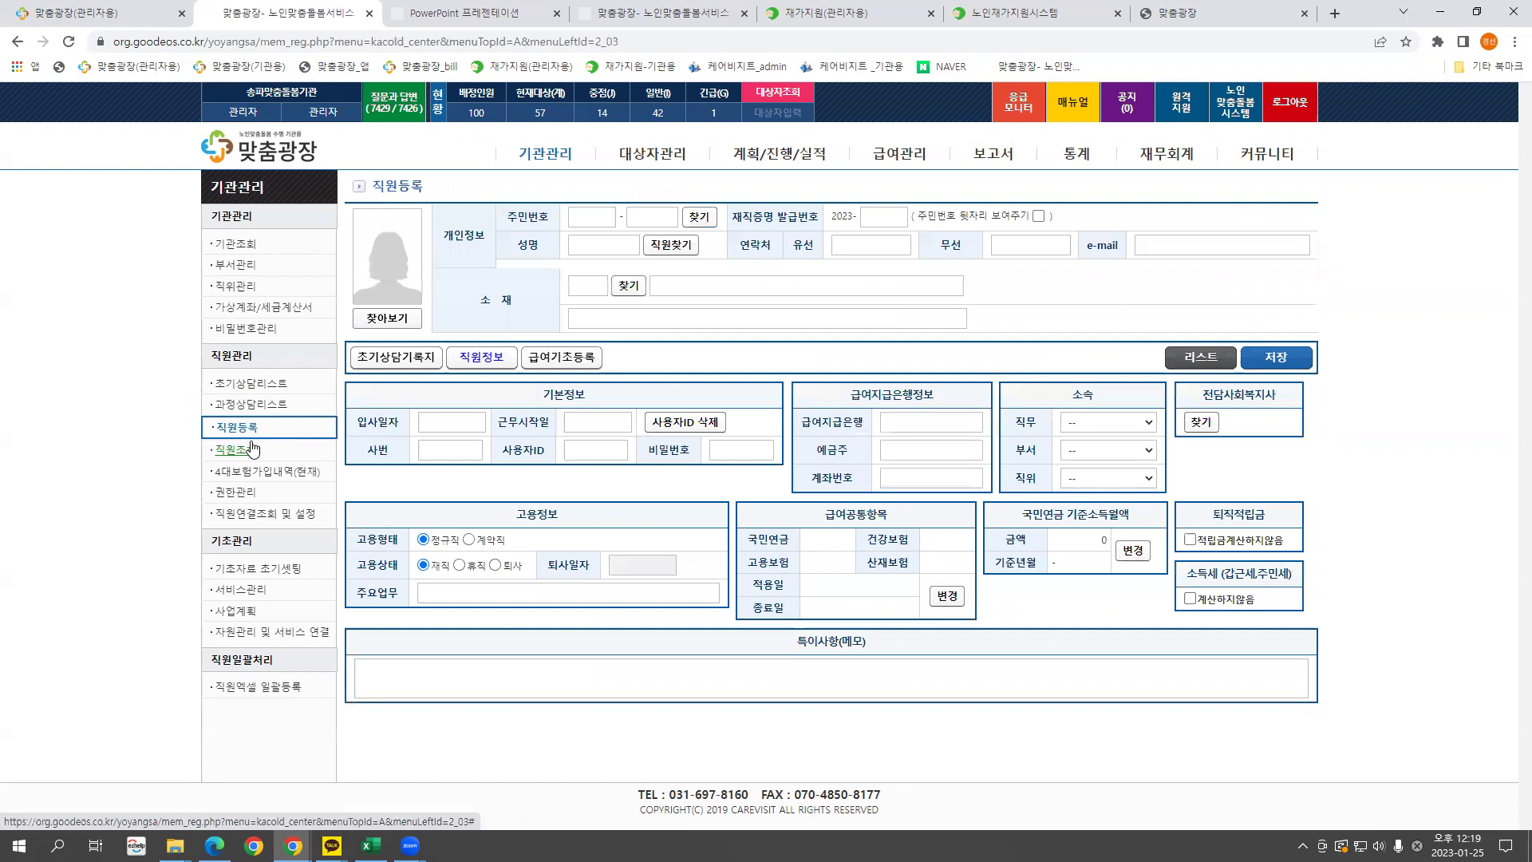
Click into the blank form's resident number and hire-date fields without entering values.
{"action": "left_click", "coordinate": [597, 219]}
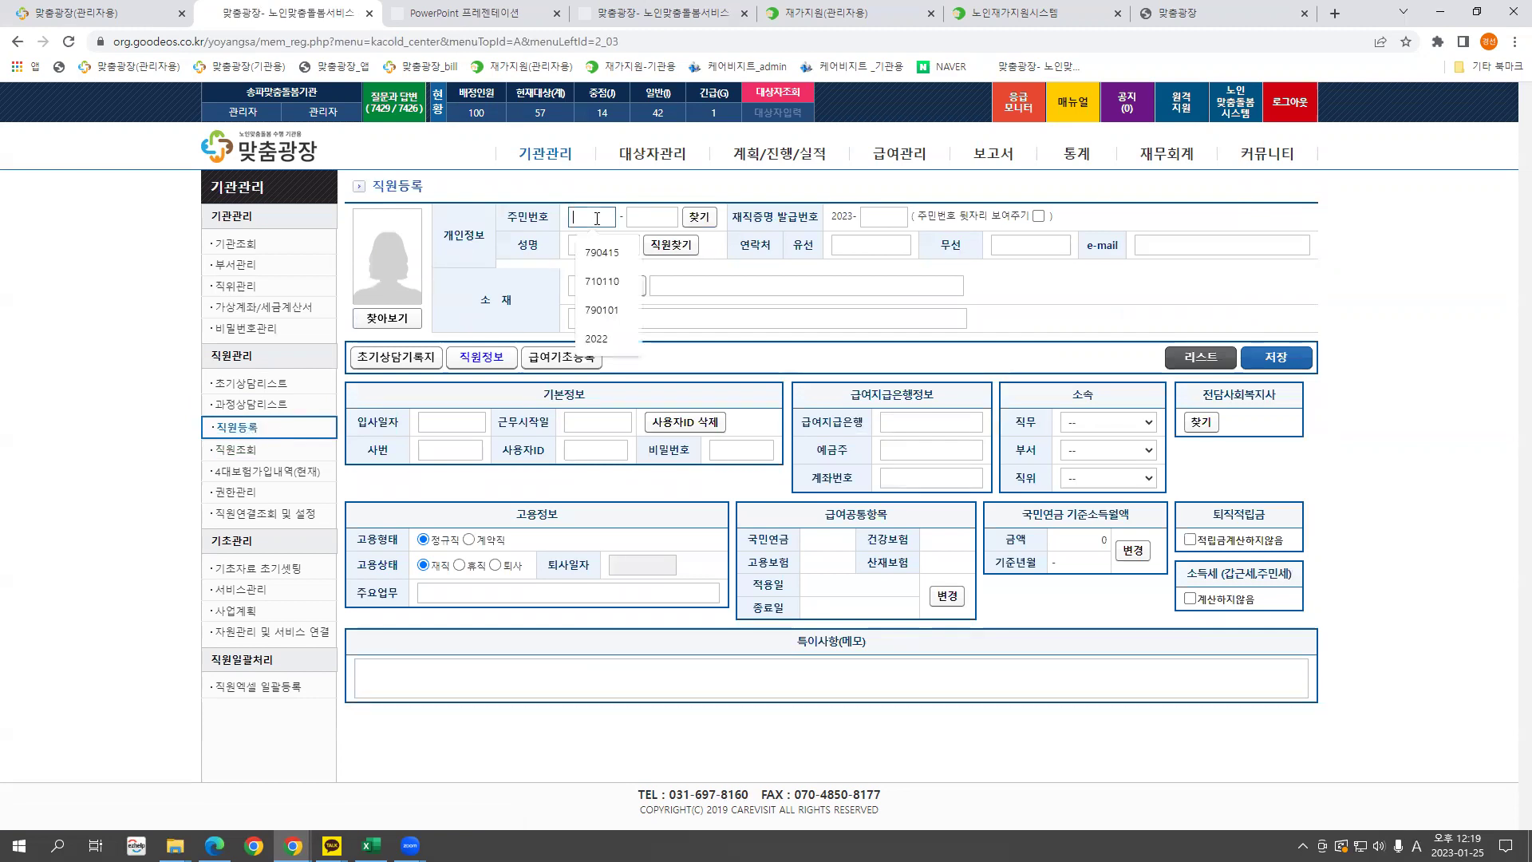
{"action": "left_click", "coordinate": [643, 218]}
{"action": "left_click", "coordinate": [587, 222]}
{"action": "left_click", "coordinate": [784, 252]}
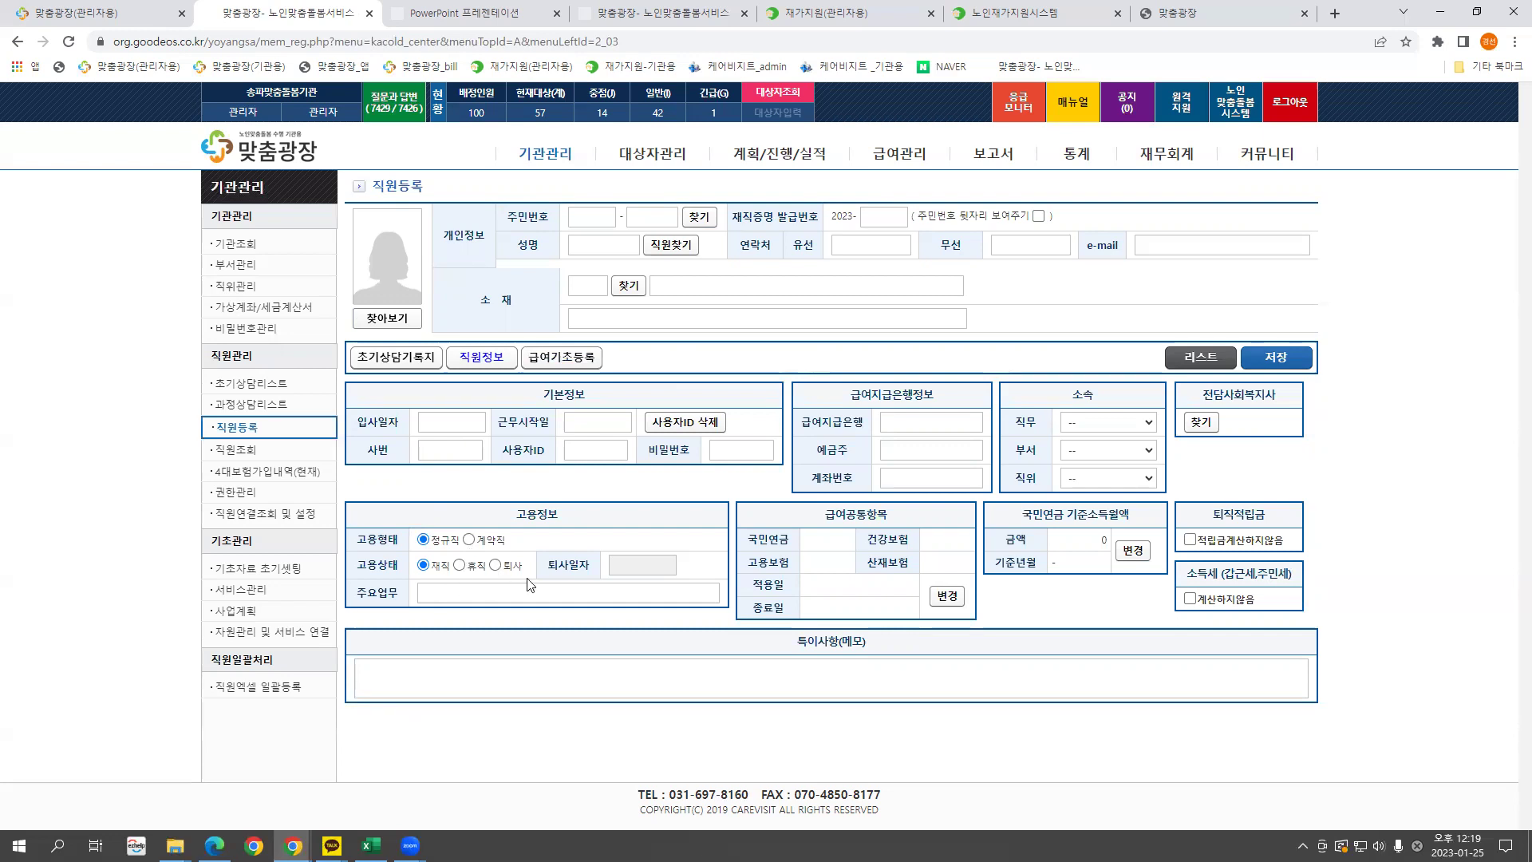
{"action": "left_click", "coordinate": [452, 421]}
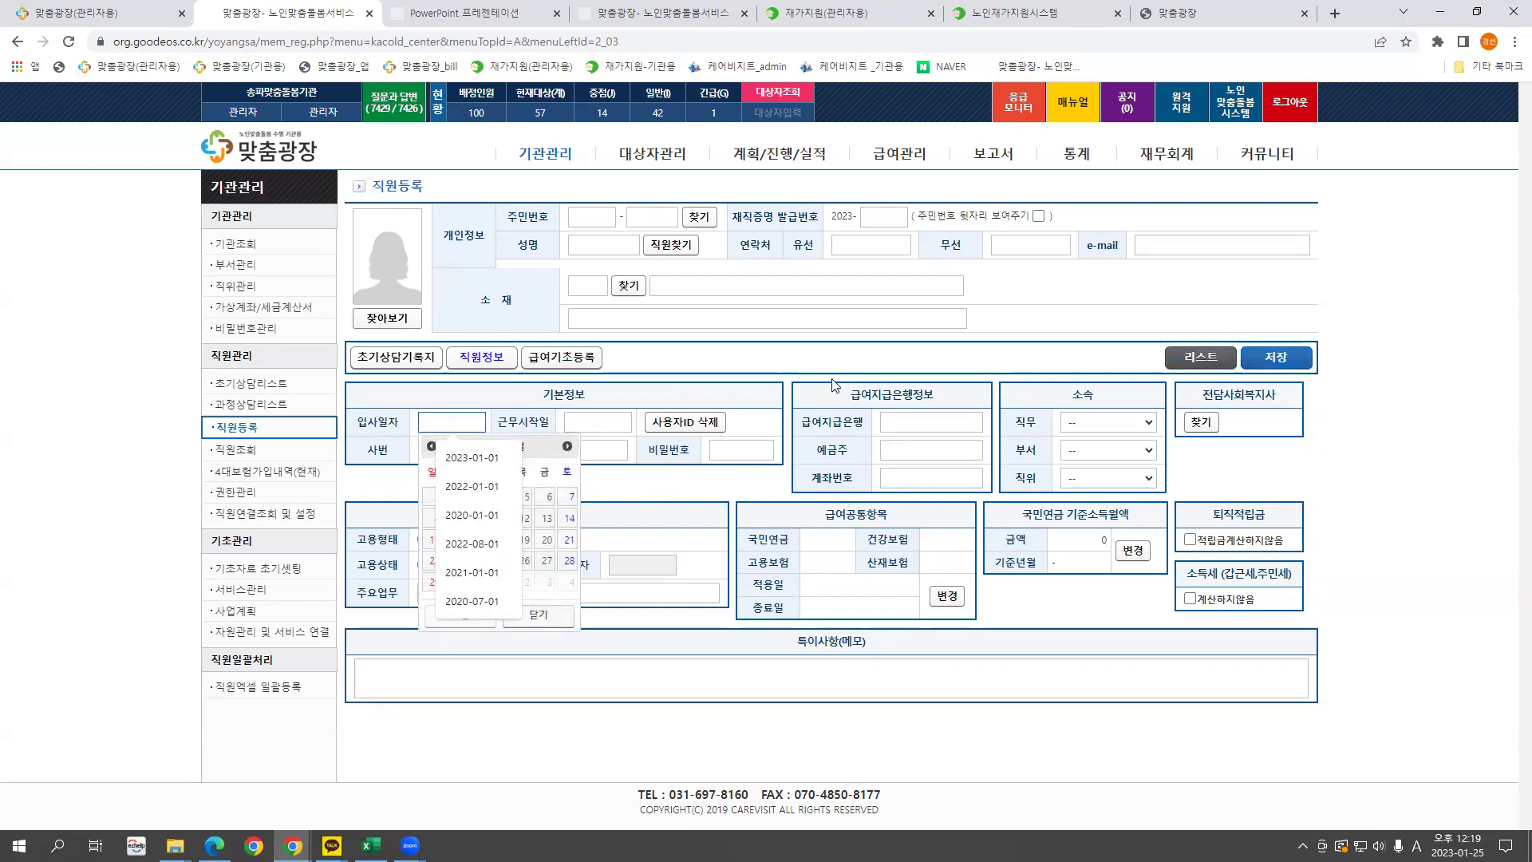
{"action": "left_click", "coordinate": [744, 359]}
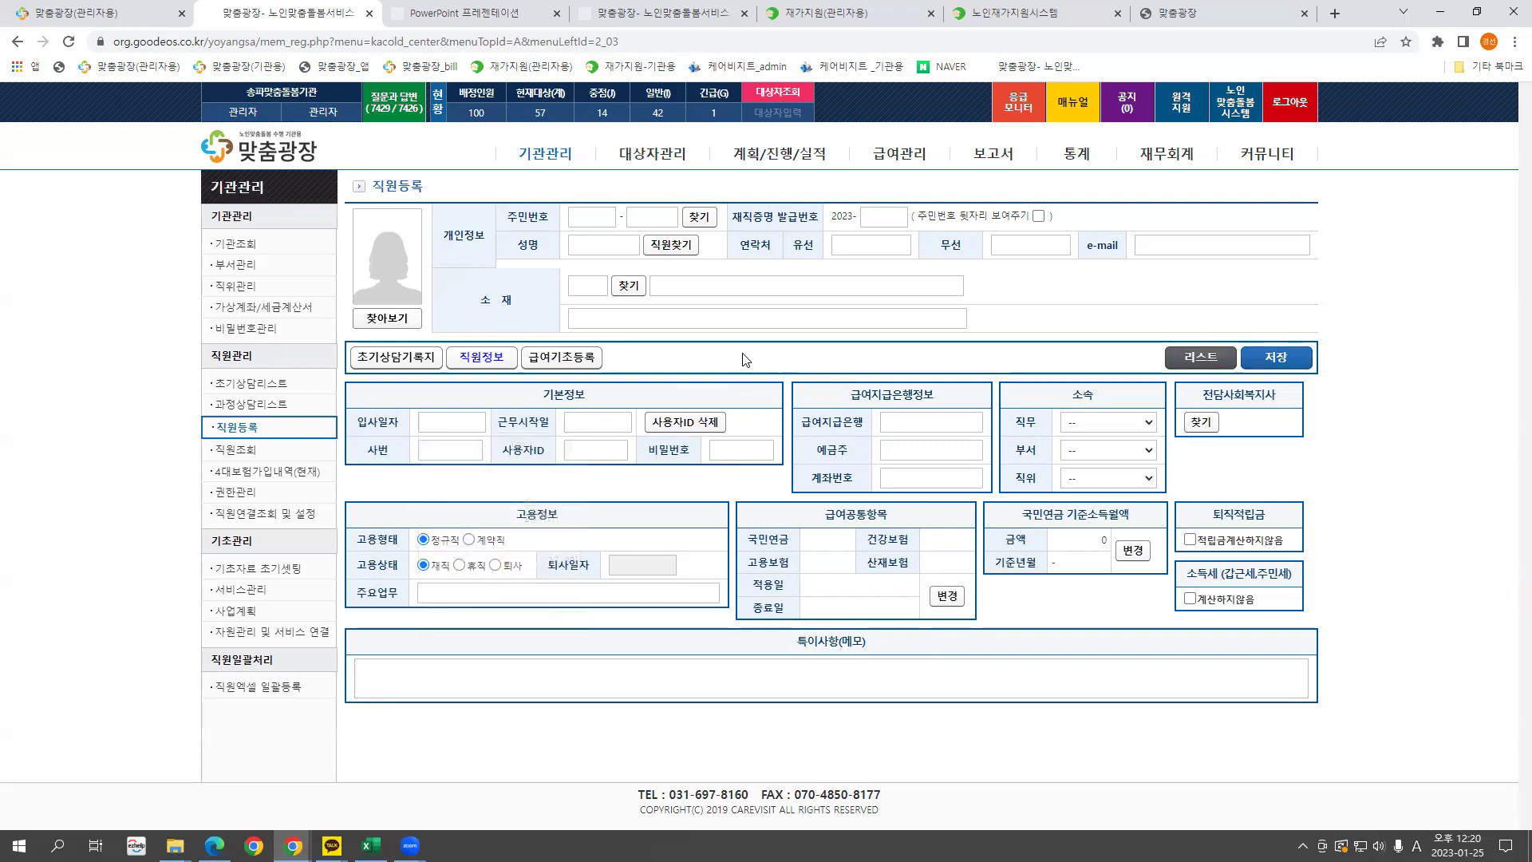
Attempt to save, dismiss the resident-number-required warnings, and return to 직원조회.
{"action": "left_click", "coordinate": [1270, 359]}
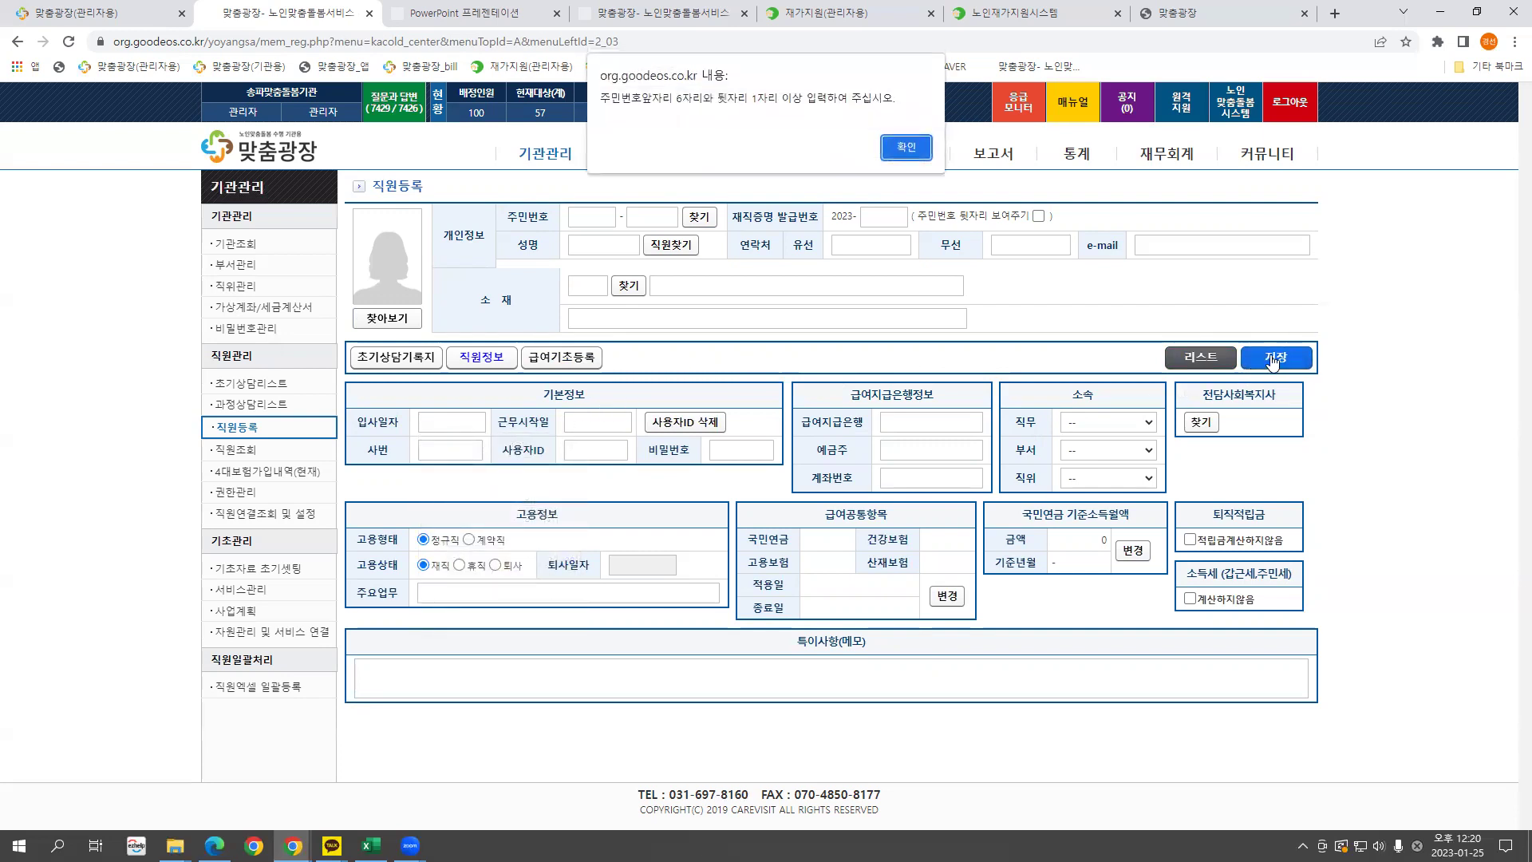
{"action": "left_click", "coordinate": [907, 149]}
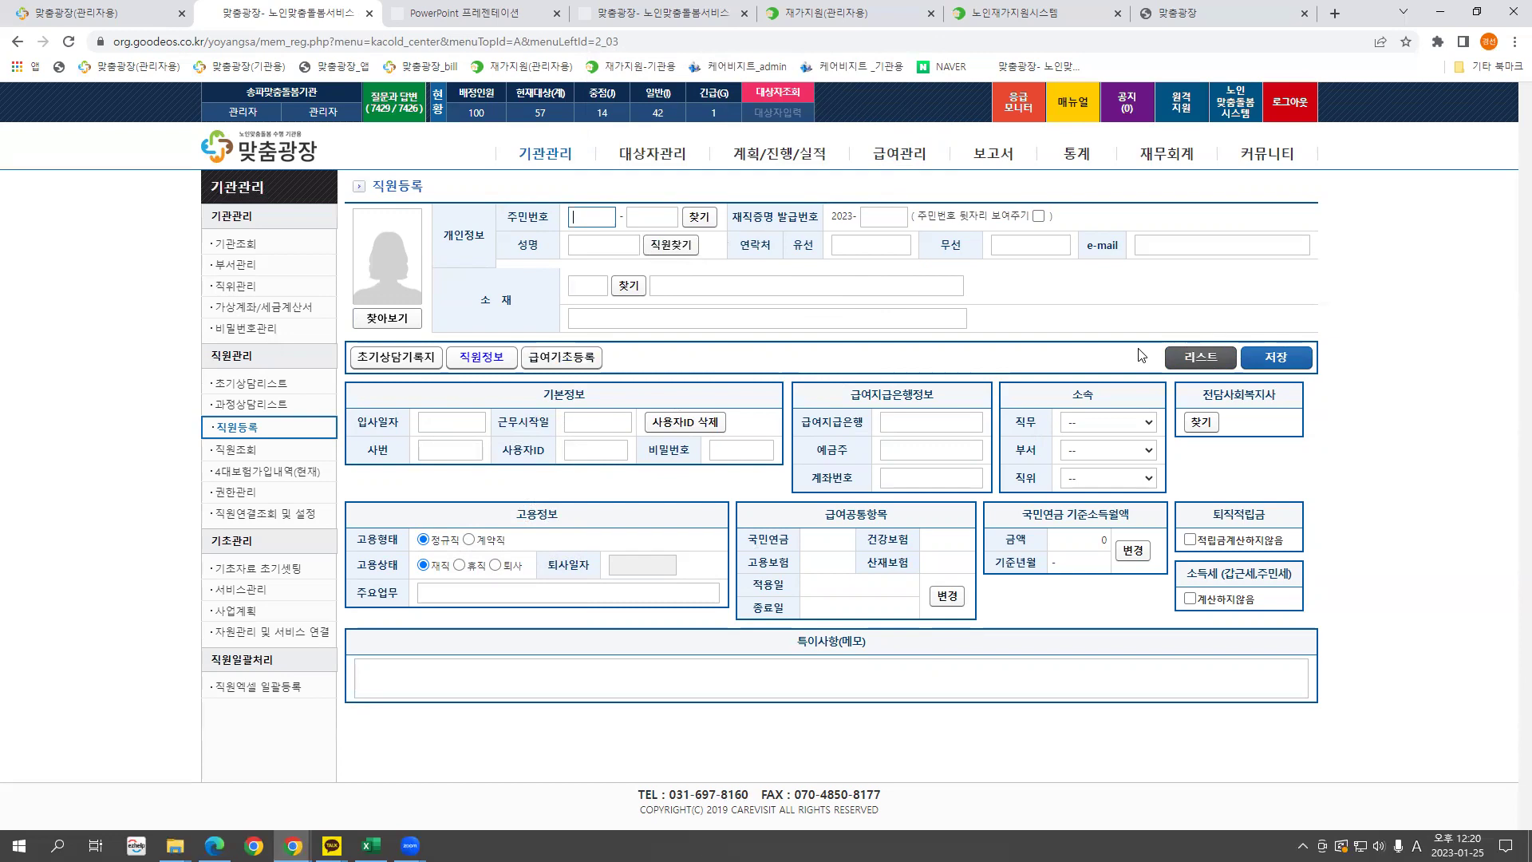
{"action": "left_click", "coordinate": [1201, 423]}
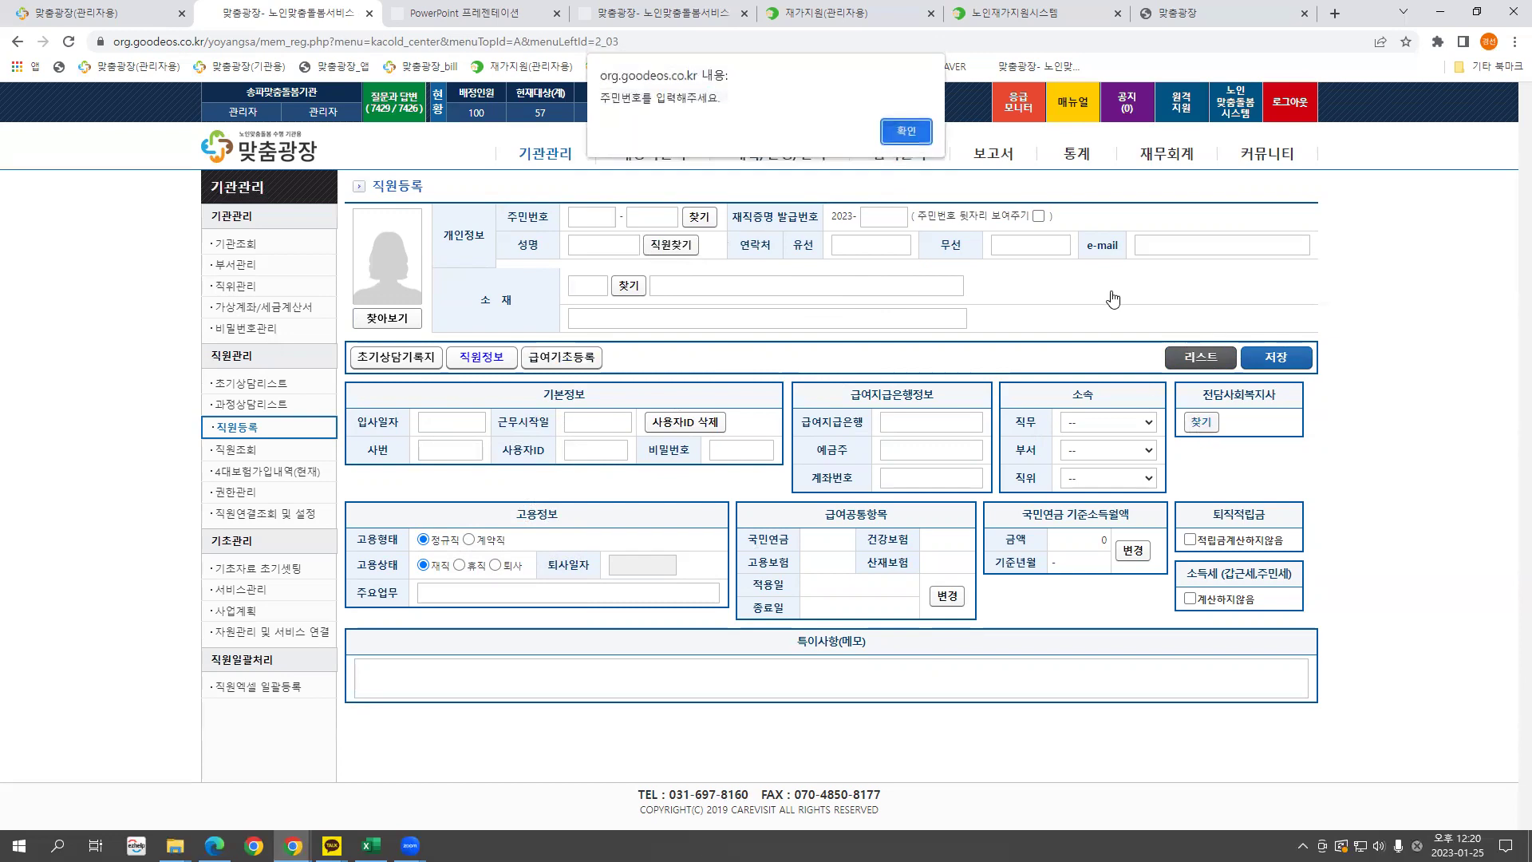
{"action": "left_click", "coordinate": [924, 135]}
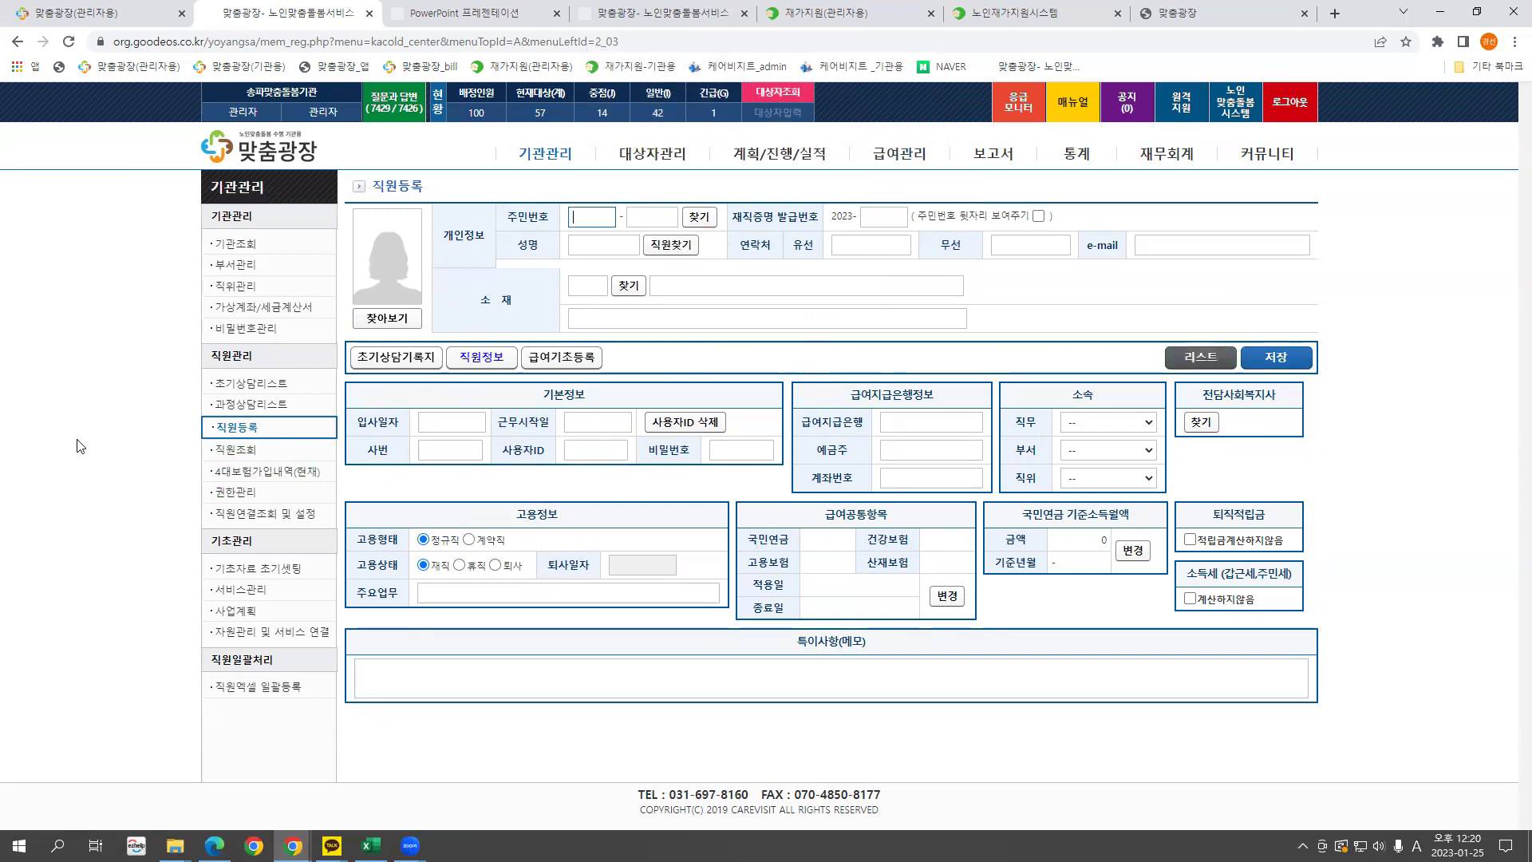
{"action": "left_click", "coordinate": [236, 449]}
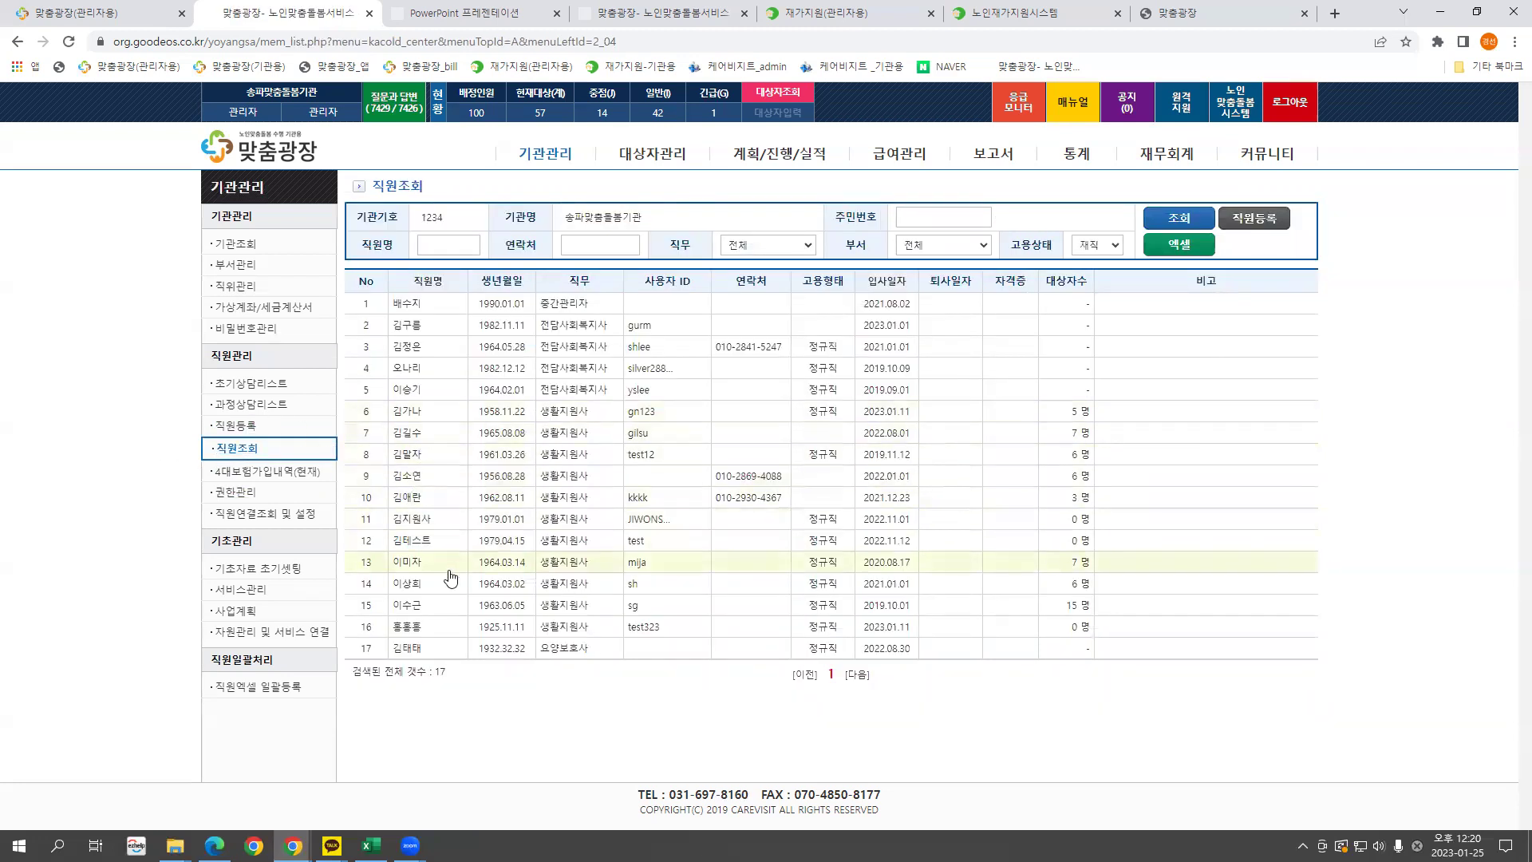
Open row 15's employee (hired 2019-10-01) in 직원수정 and check the work-start and hire dates.
{"action": "left_click", "coordinate": [408, 606]}
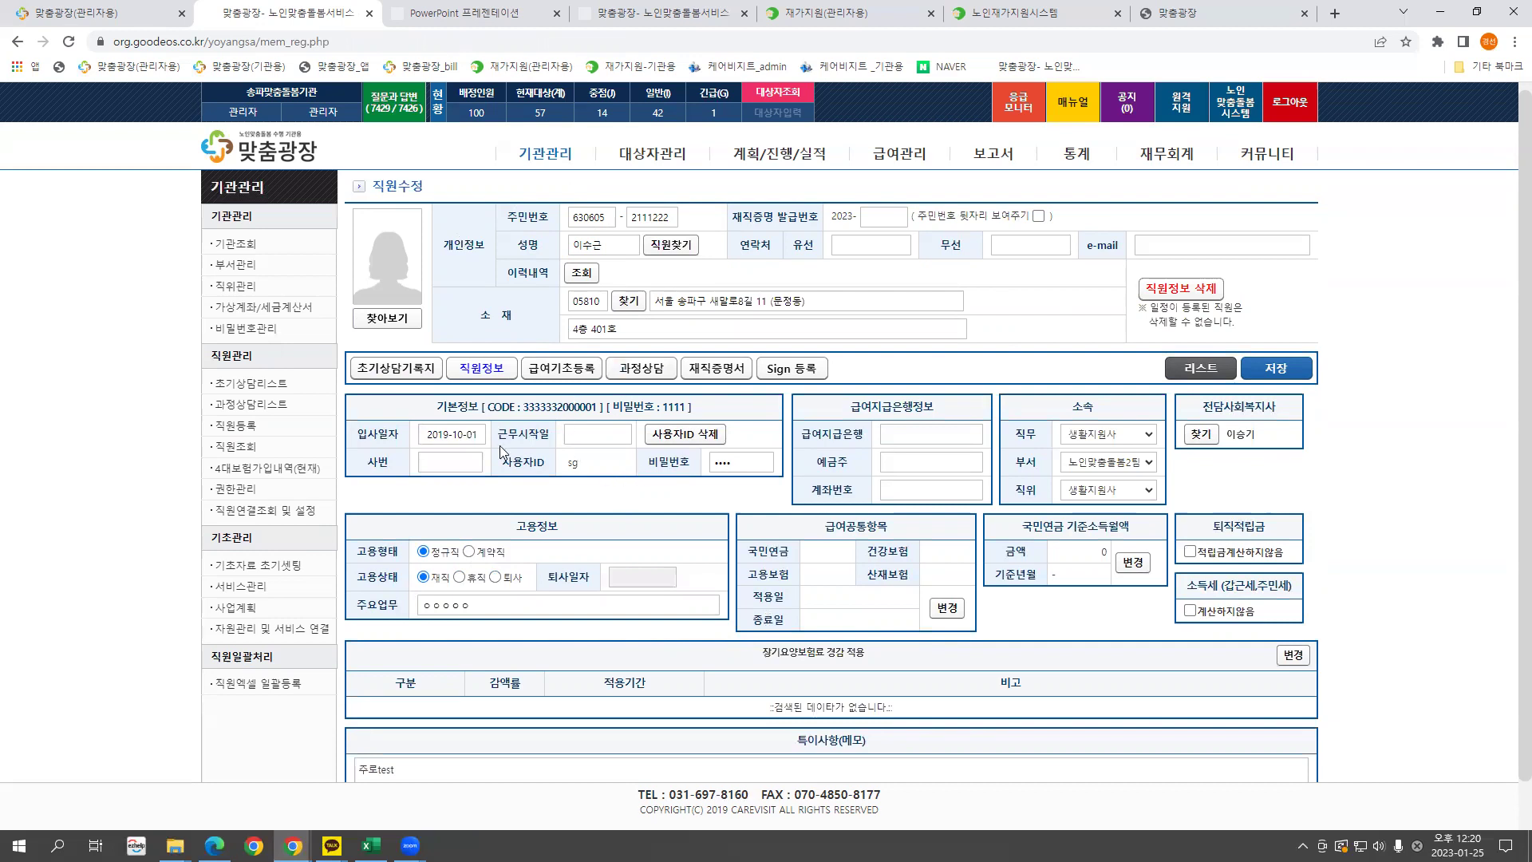
{"action": "left_click_drag", "start_coordinate": [693, 411], "coordinate": [613, 410]}
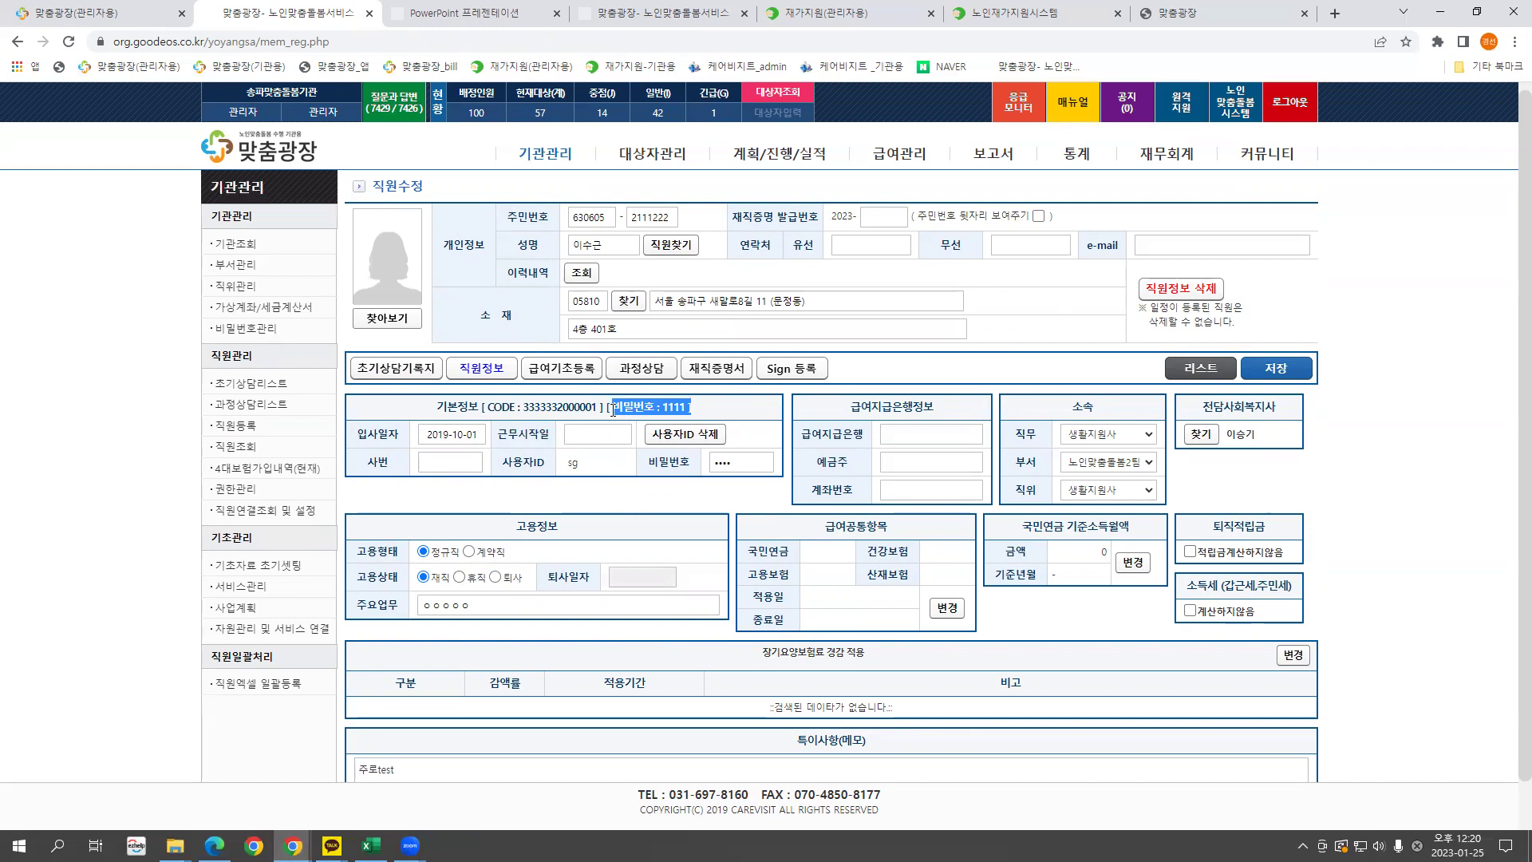
{"action": "left_click_drag", "start_coordinate": [483, 408], "coordinate": [701, 403]}
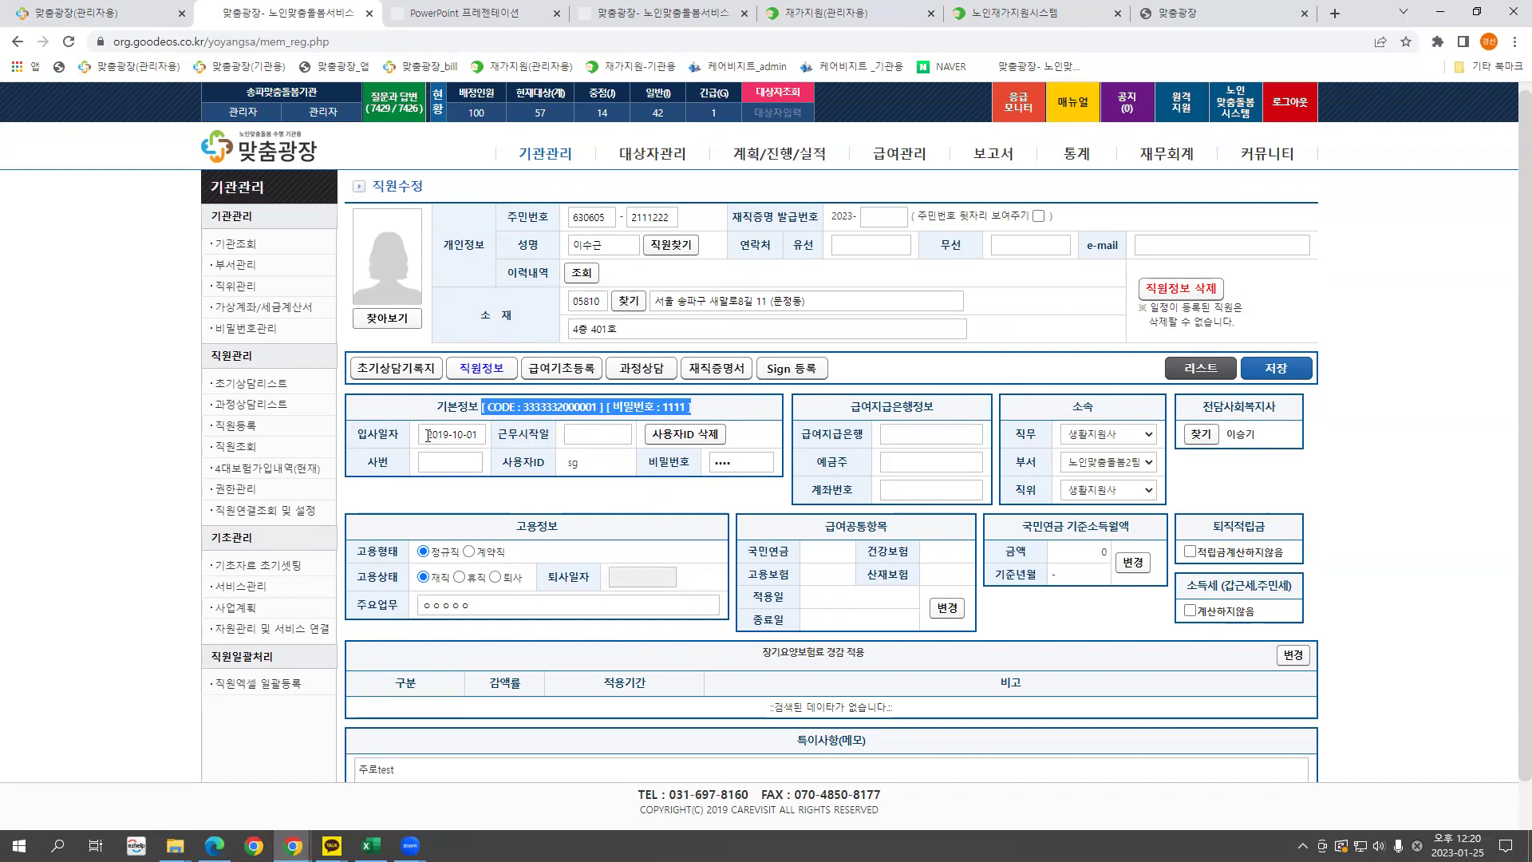
{"action": "left_click", "coordinate": [573, 434]}
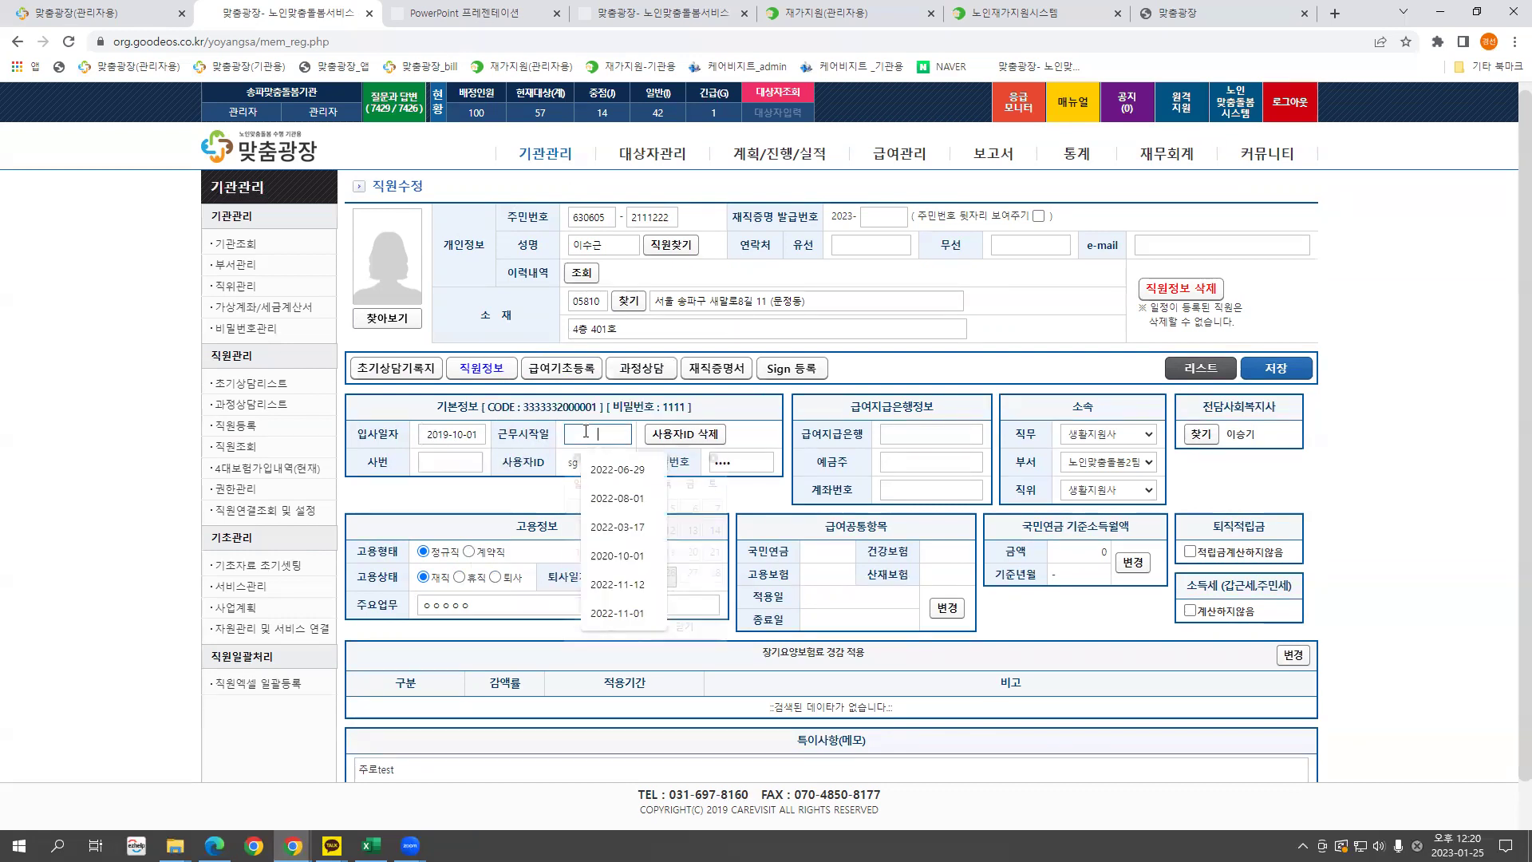
{"action": "left_click", "coordinate": [483, 434]}
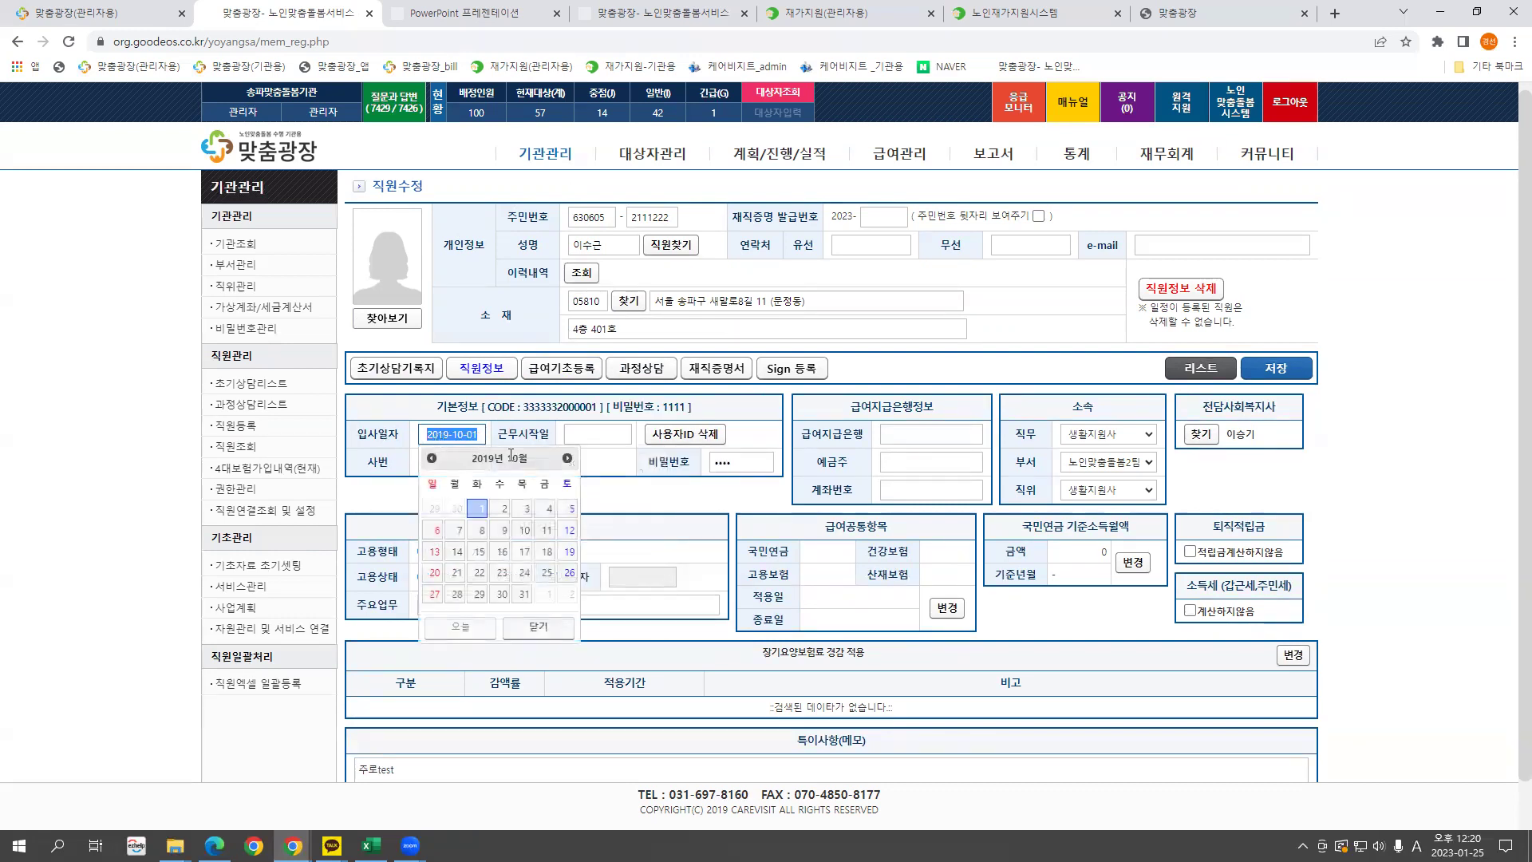
{"action": "left_click", "coordinate": [614, 501]}
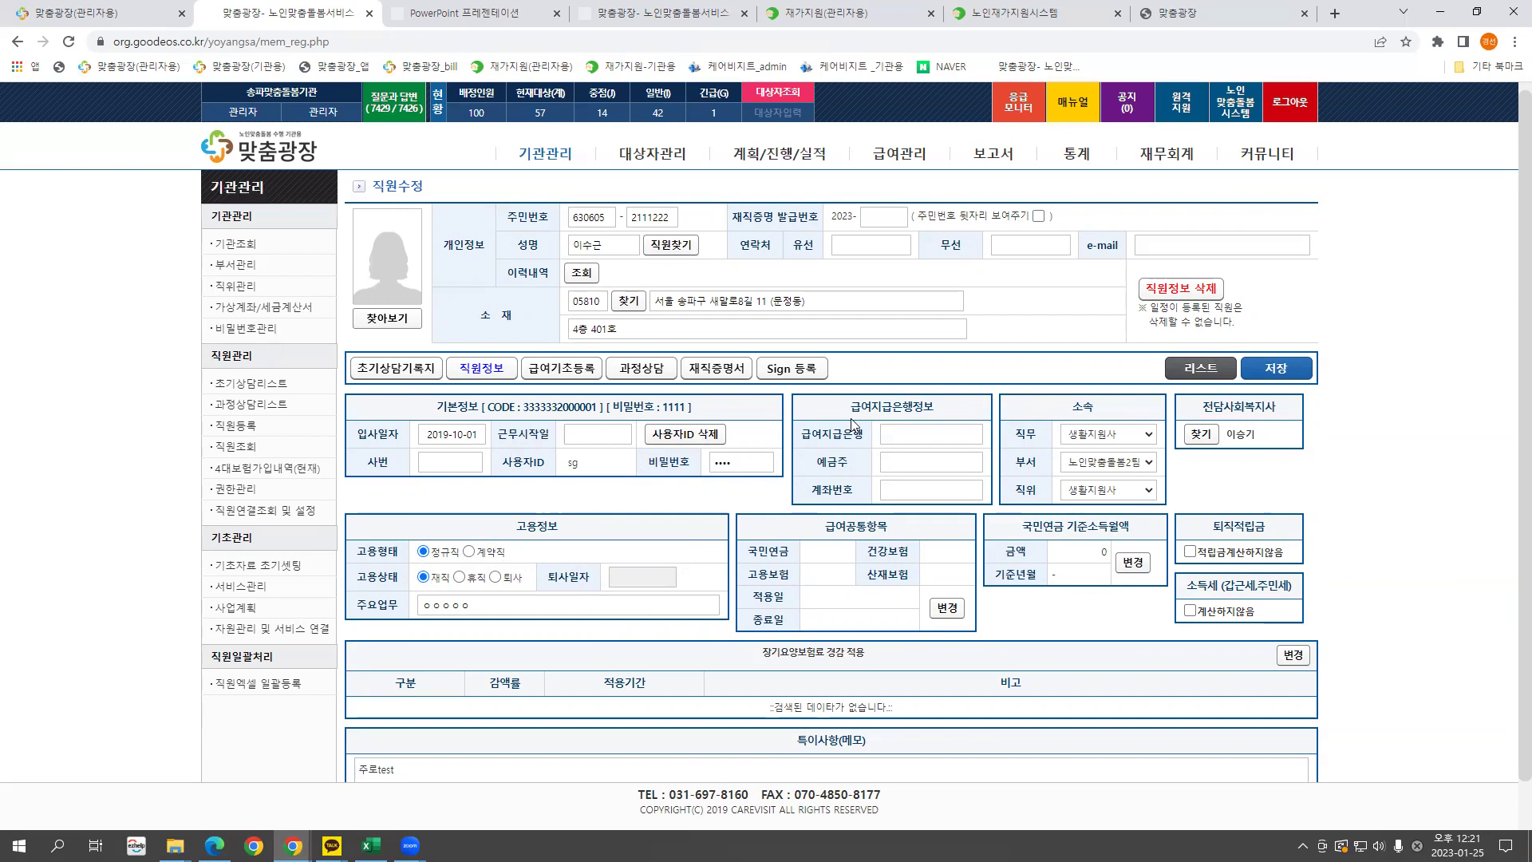
Open the 전담사회복지사 assignment history, search workers, and pick the third result.
{"action": "left_click", "coordinate": [1201, 436]}
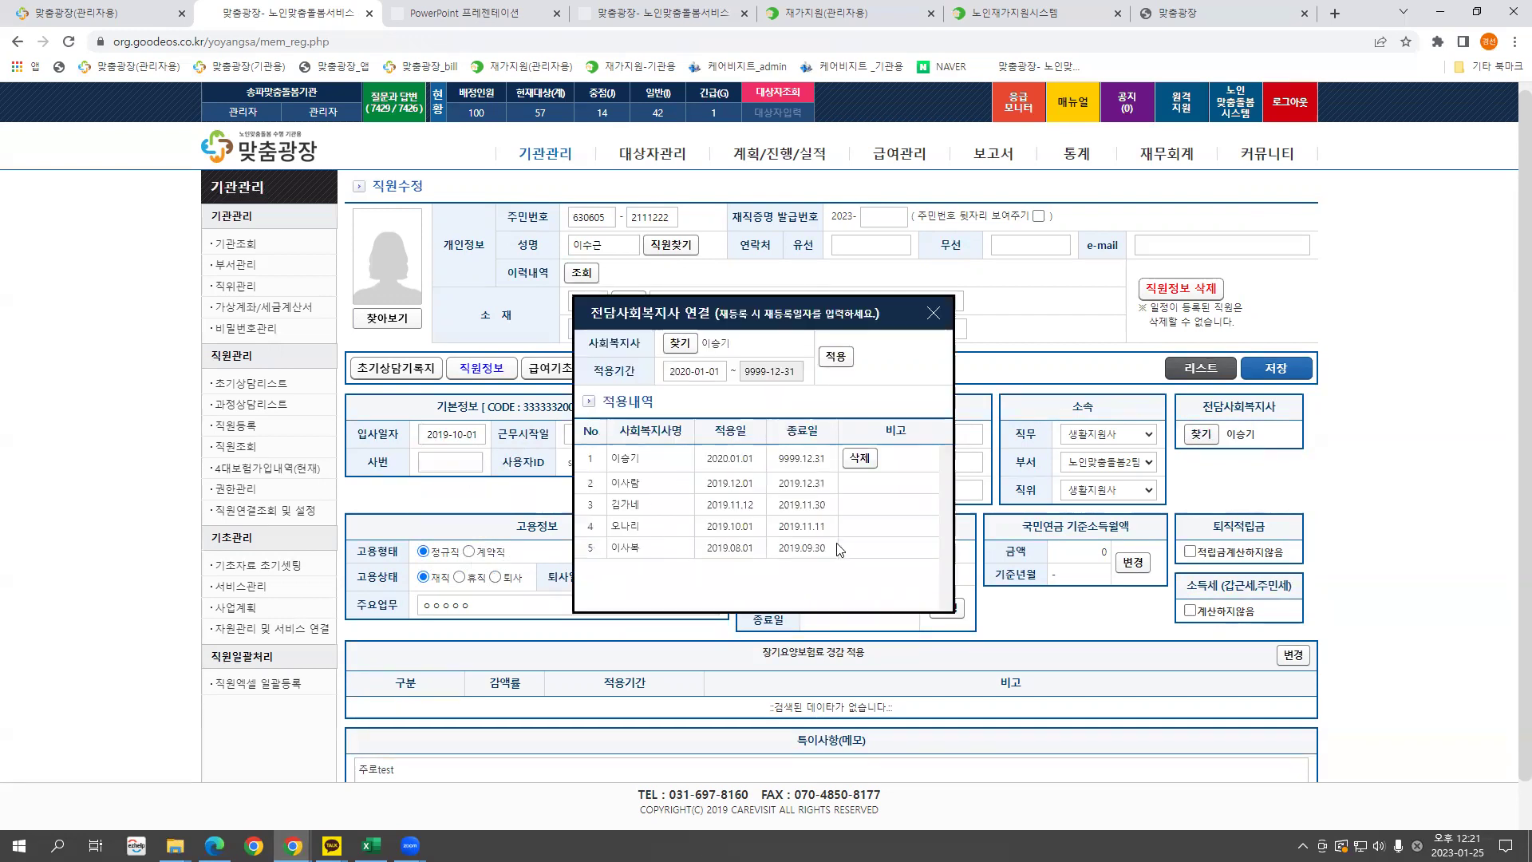
{"action": "left_click_drag", "start_coordinate": [837, 549], "coordinate": [610, 549]}
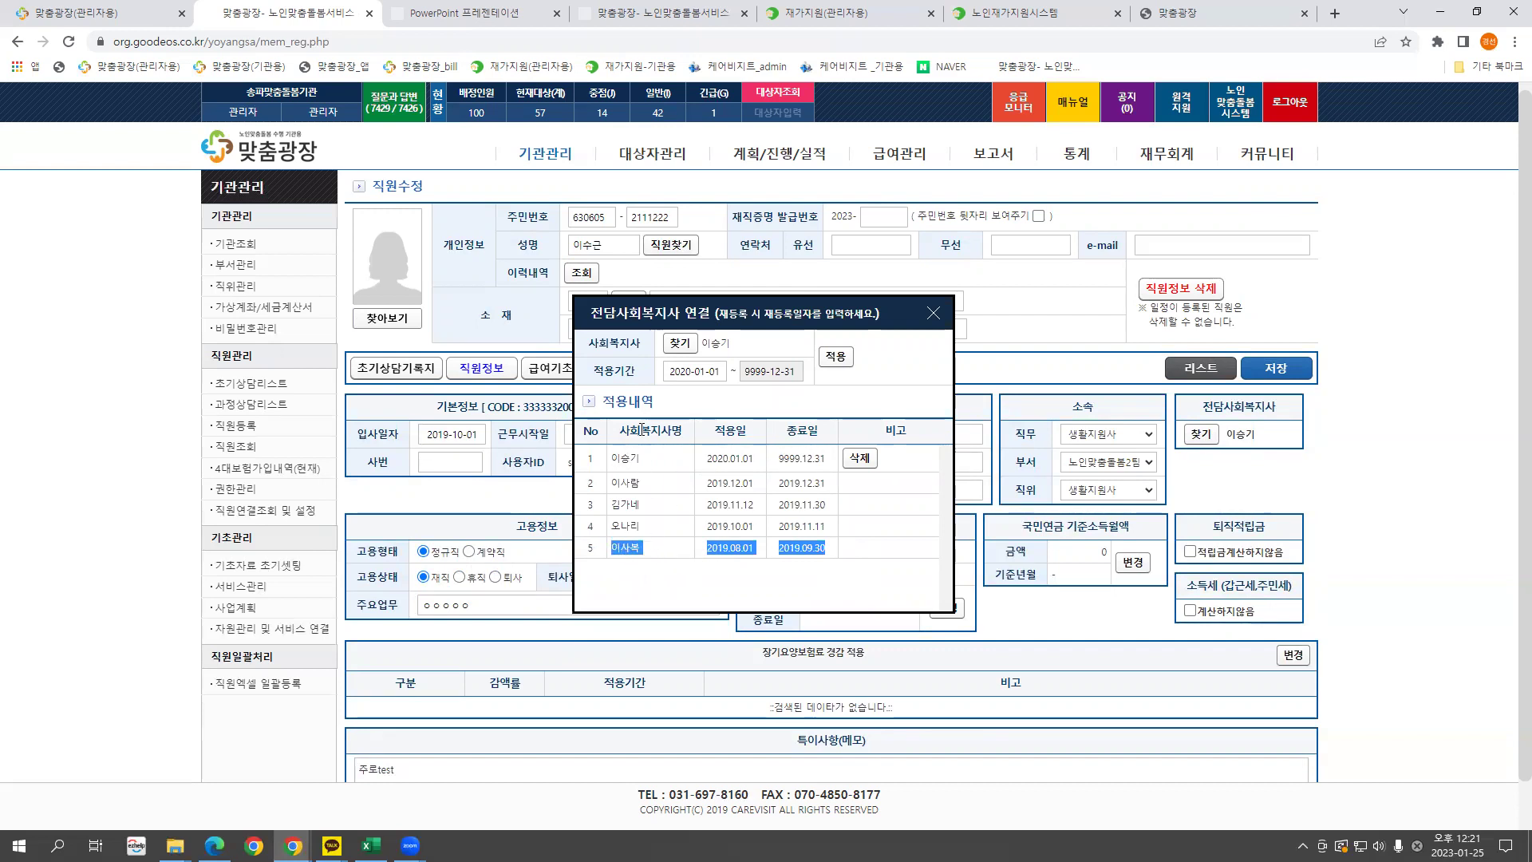
{"action": "left_click", "coordinate": [680, 343]}
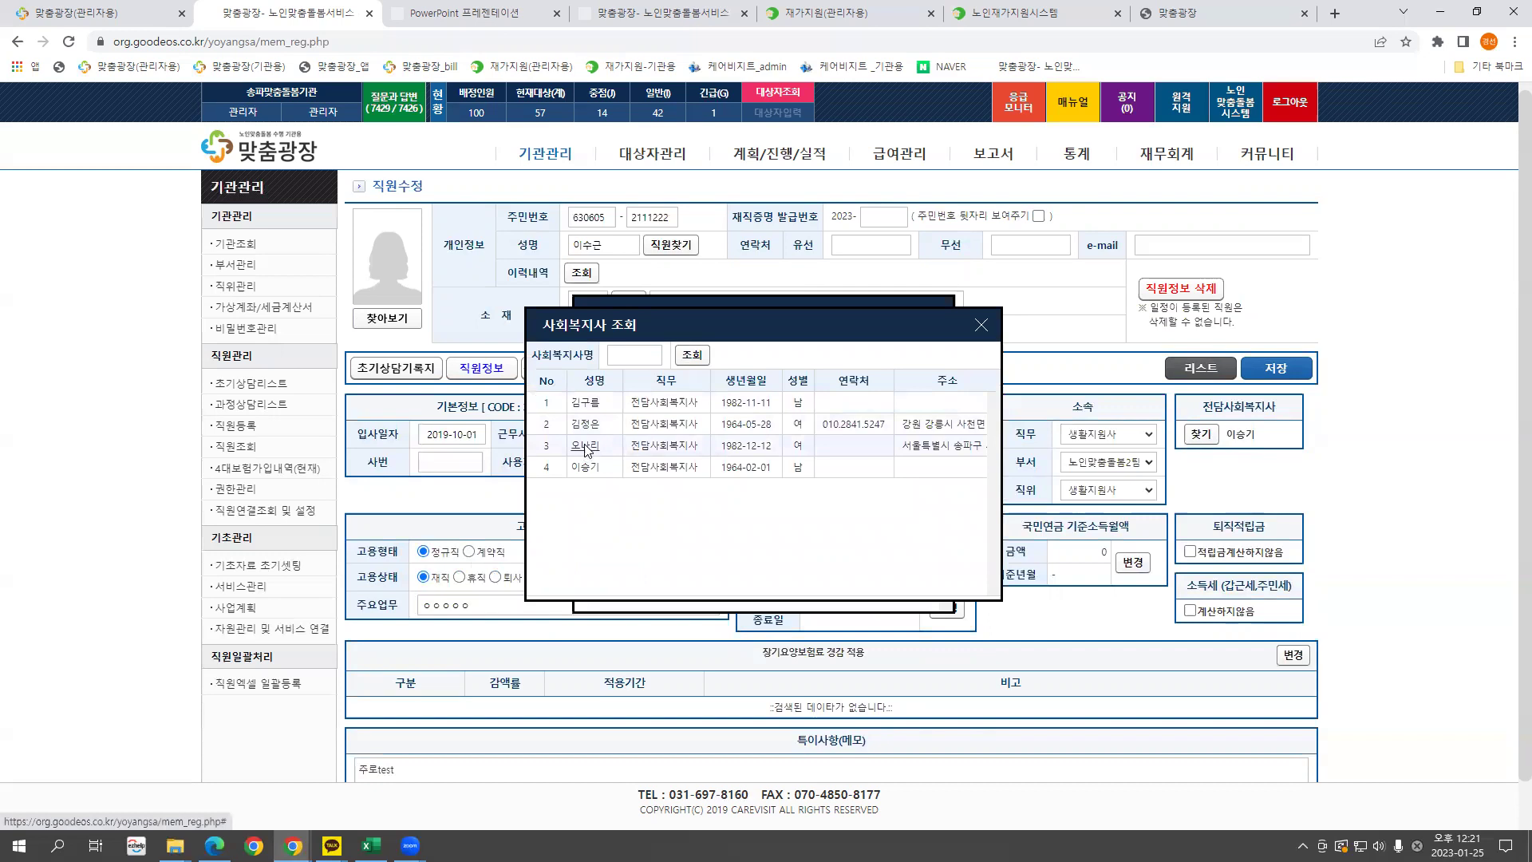
{"action": "left_click", "coordinate": [587, 448]}
Set the assignment start date to 20230101 and apply it, acknowledging the success message.
{"action": "left_click", "coordinate": [712, 369]}
{"action": "left_click_drag", "start_coordinate": [724, 371], "coordinate": [650, 384]}
{"action": "type", "text": "20230101"}
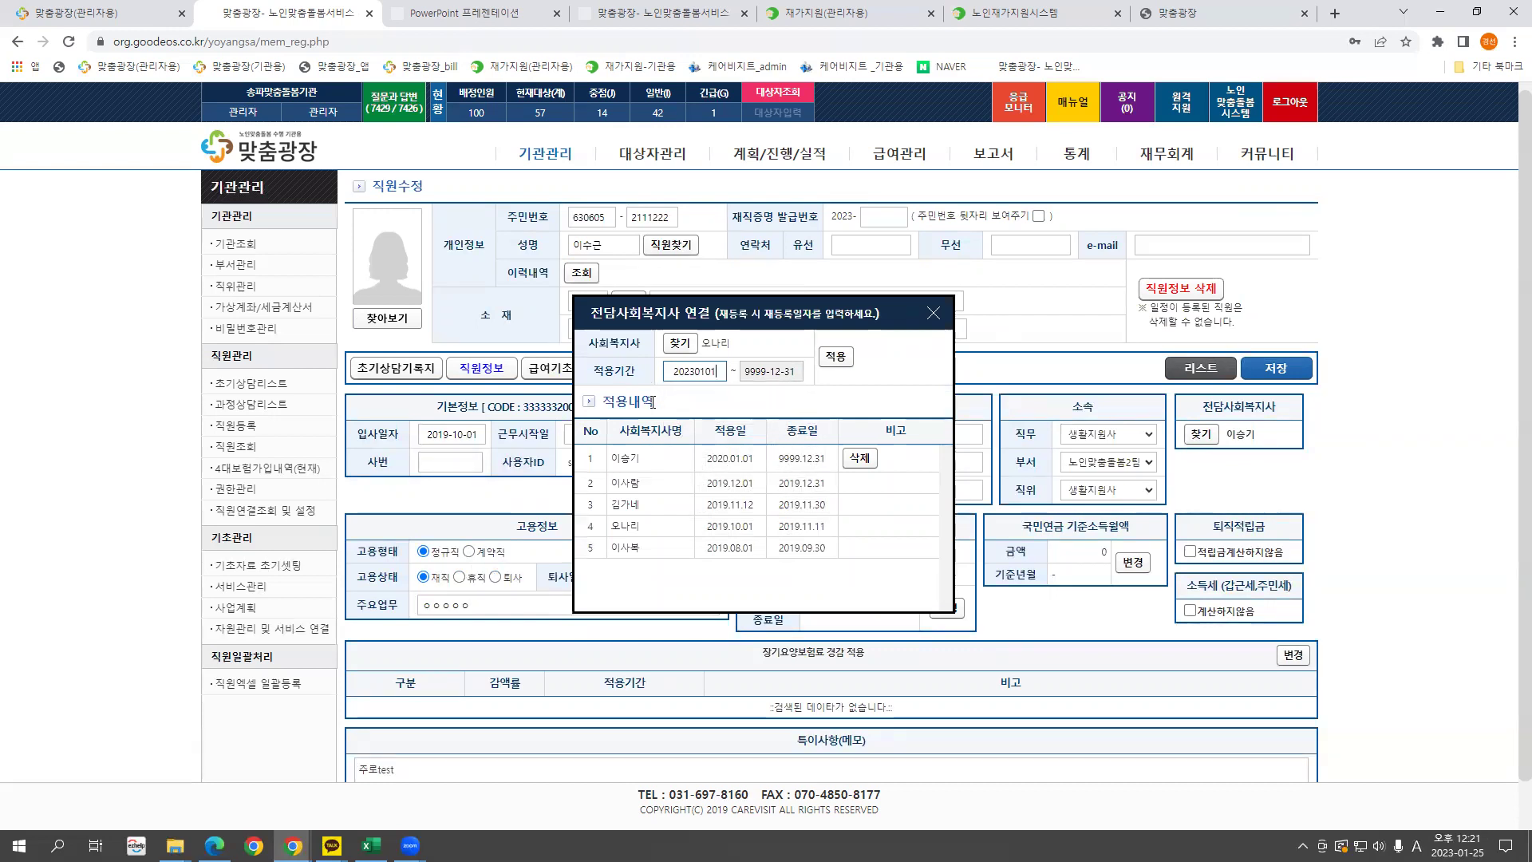
{"action": "left_click_drag", "start_coordinate": [621, 458], "coordinate": [826, 454]}
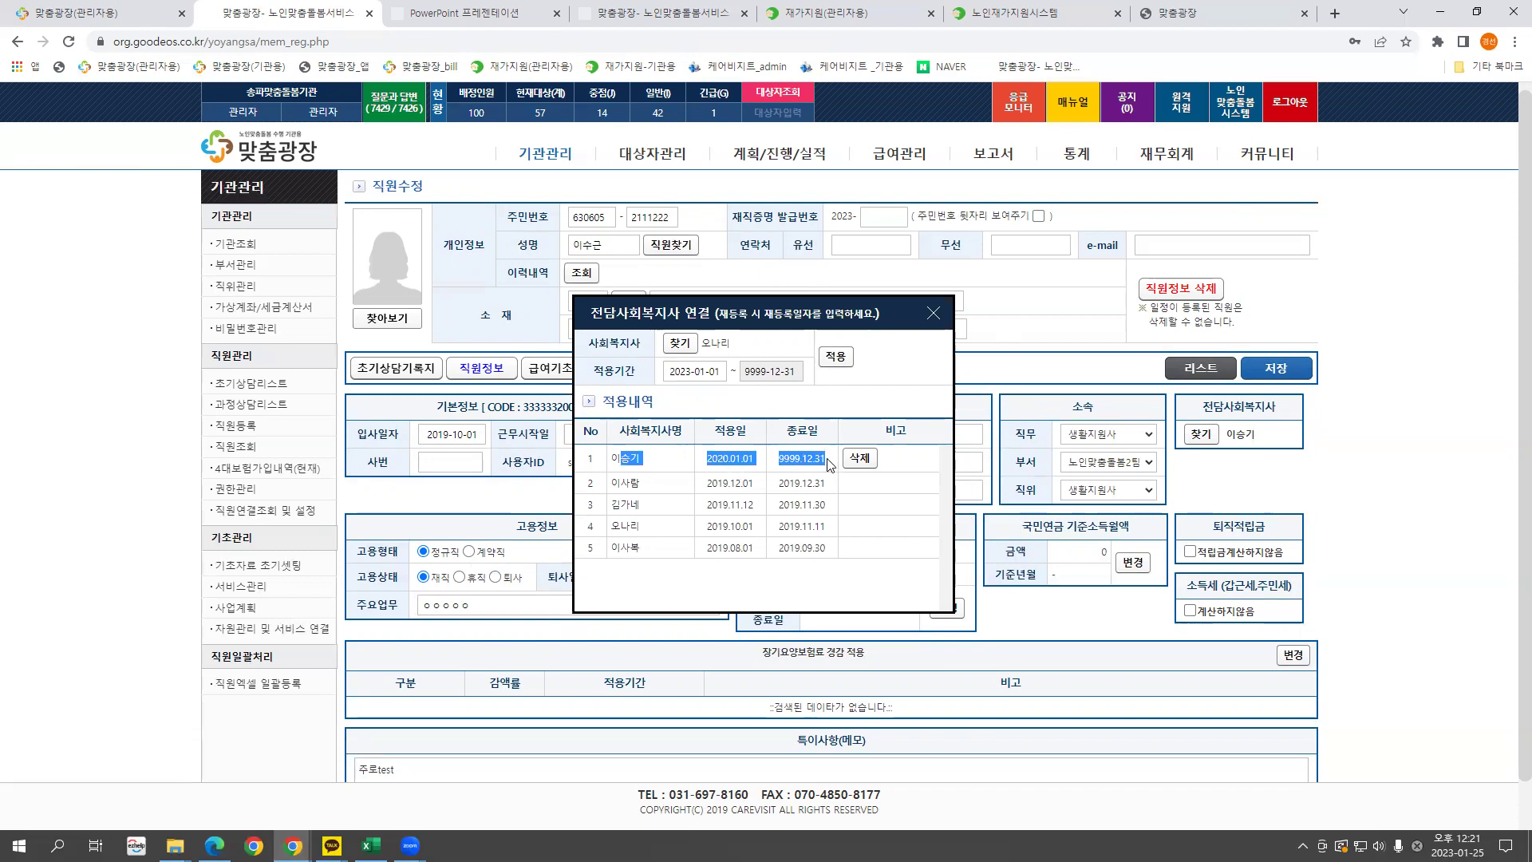
{"action": "left_click", "coordinate": [759, 397]}
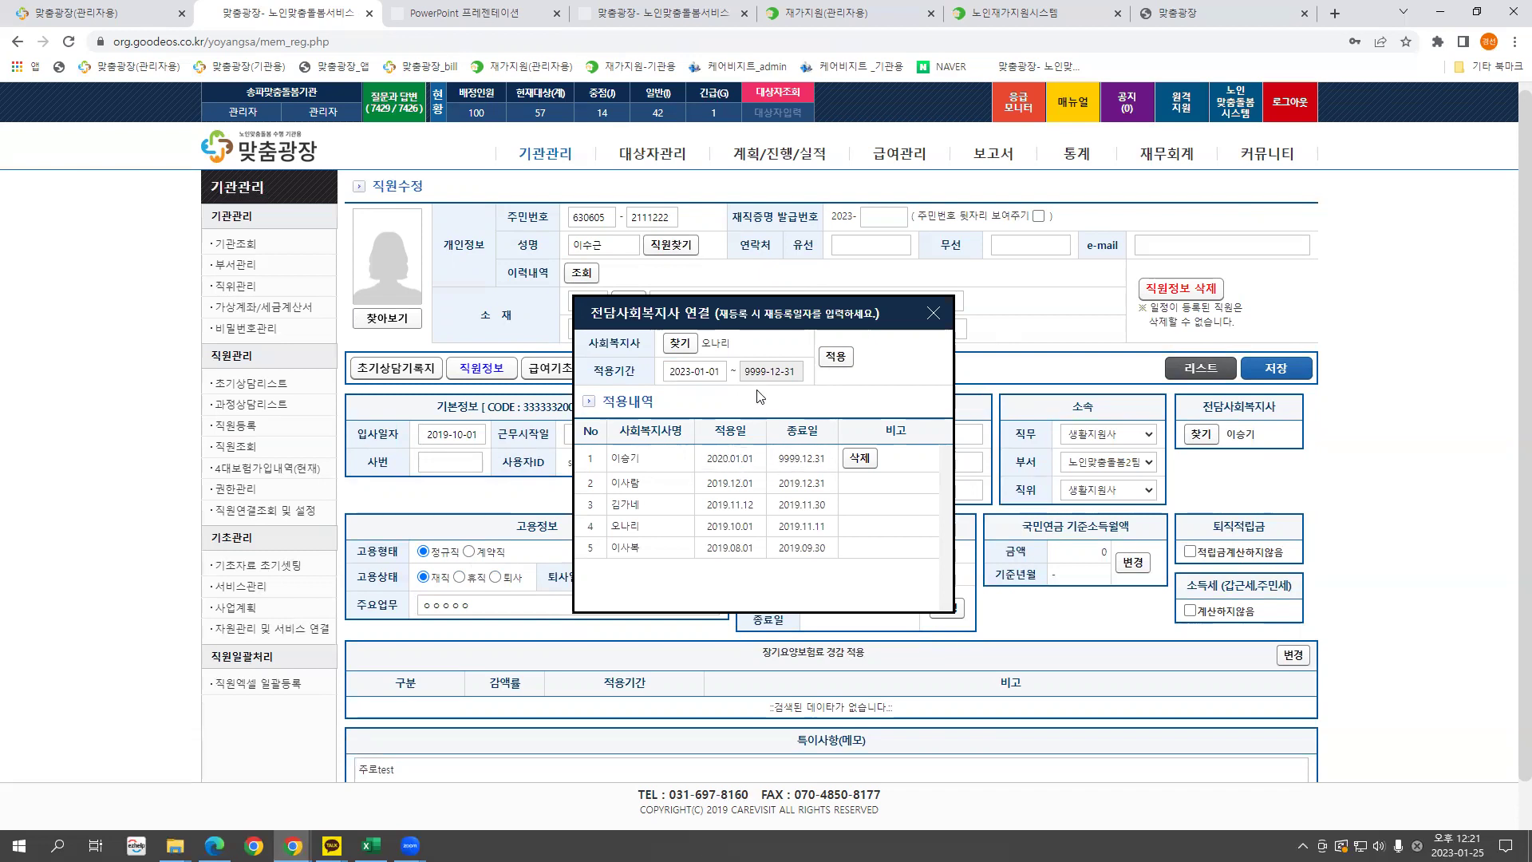
{"action": "left_click", "coordinate": [724, 374]}
{"action": "left_click", "coordinate": [868, 382]}
{"action": "left_click", "coordinate": [852, 374]}
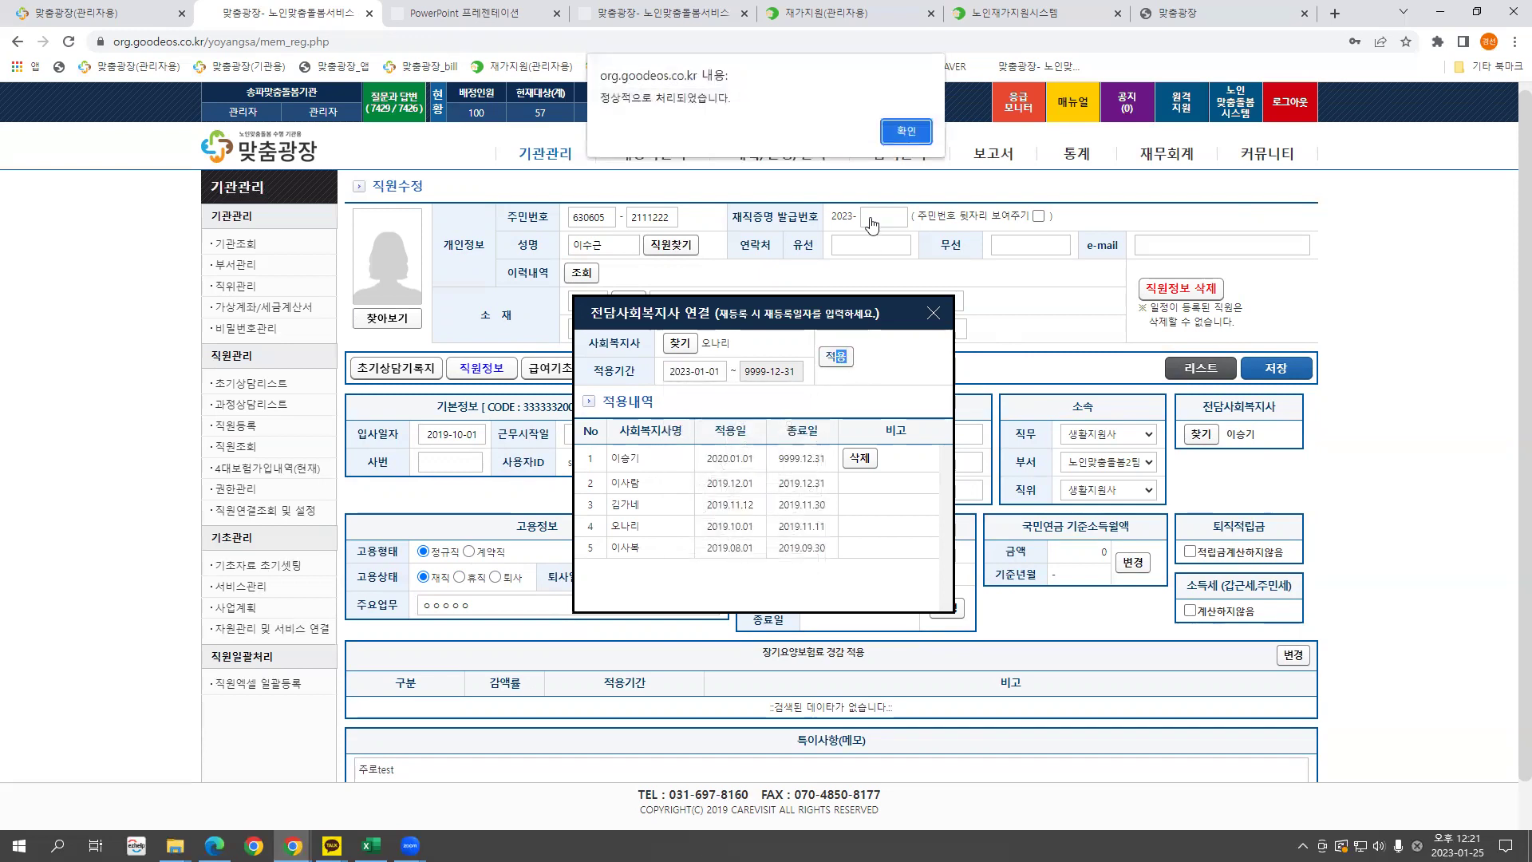
{"action": "left_click", "coordinate": [894, 140]}
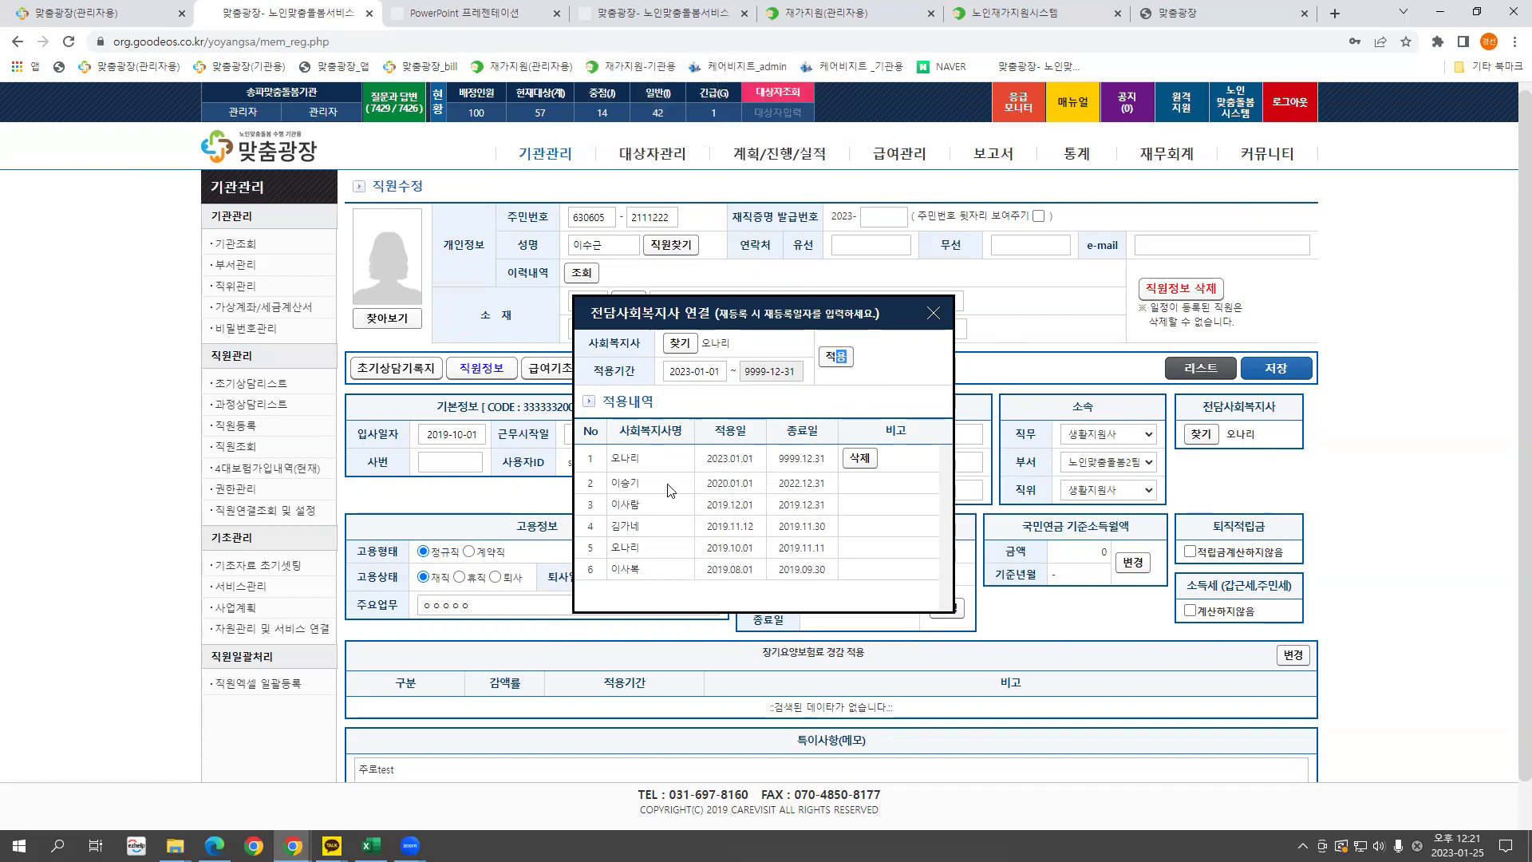
{"action": "left_click_drag", "start_coordinate": [611, 483], "coordinate": [762, 459]}
Close the assignment window and review the 직무 options, leaving 생활지원사 in place.
{"action": "left_click", "coordinate": [934, 313]}
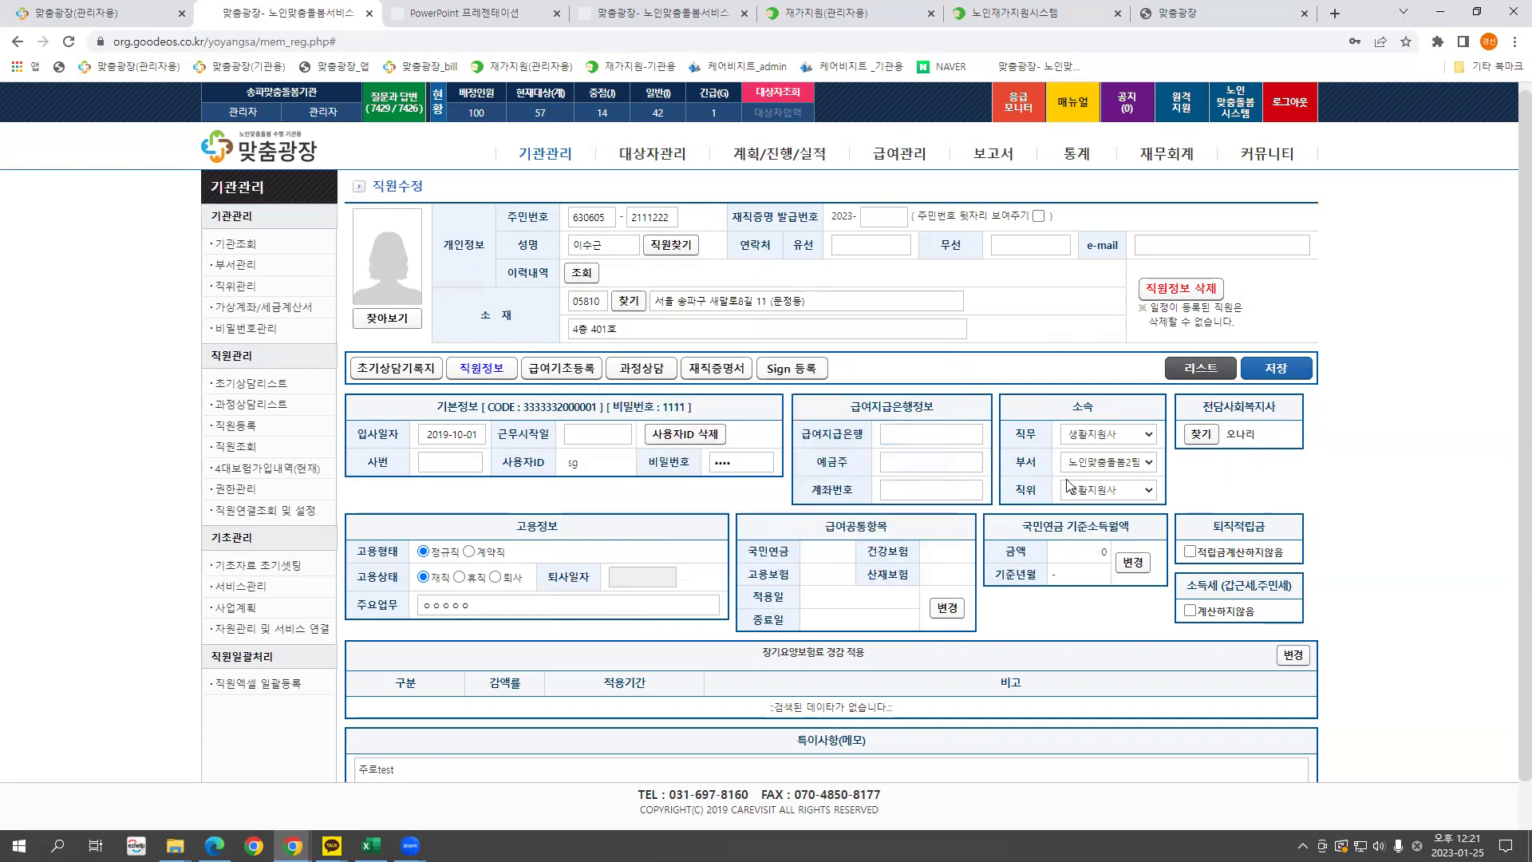
{"action": "left_click", "coordinate": [1093, 440]}
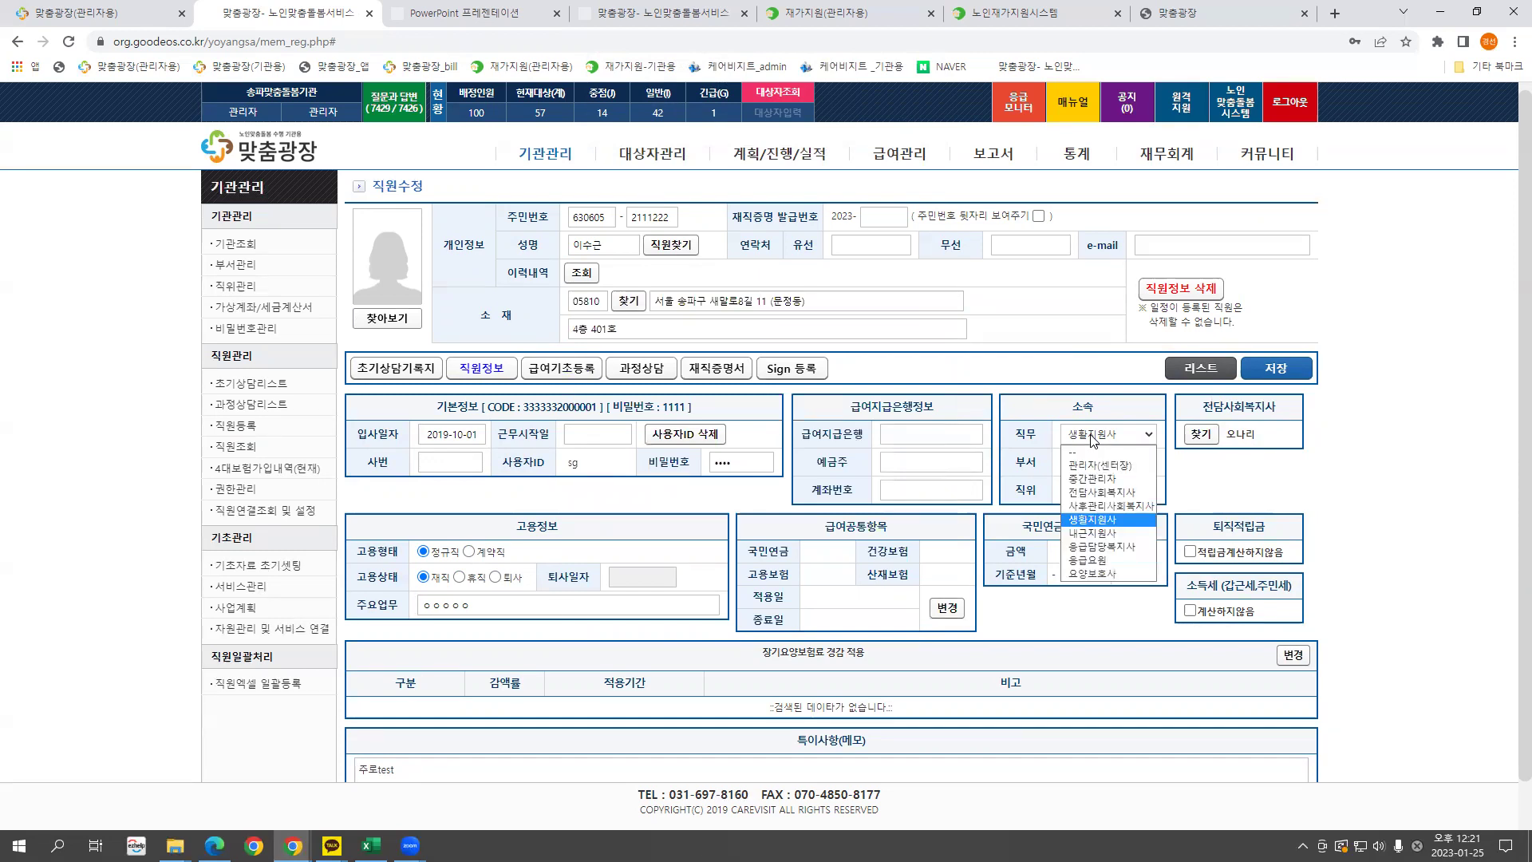
{"action": "left_click", "coordinate": [1093, 440]}
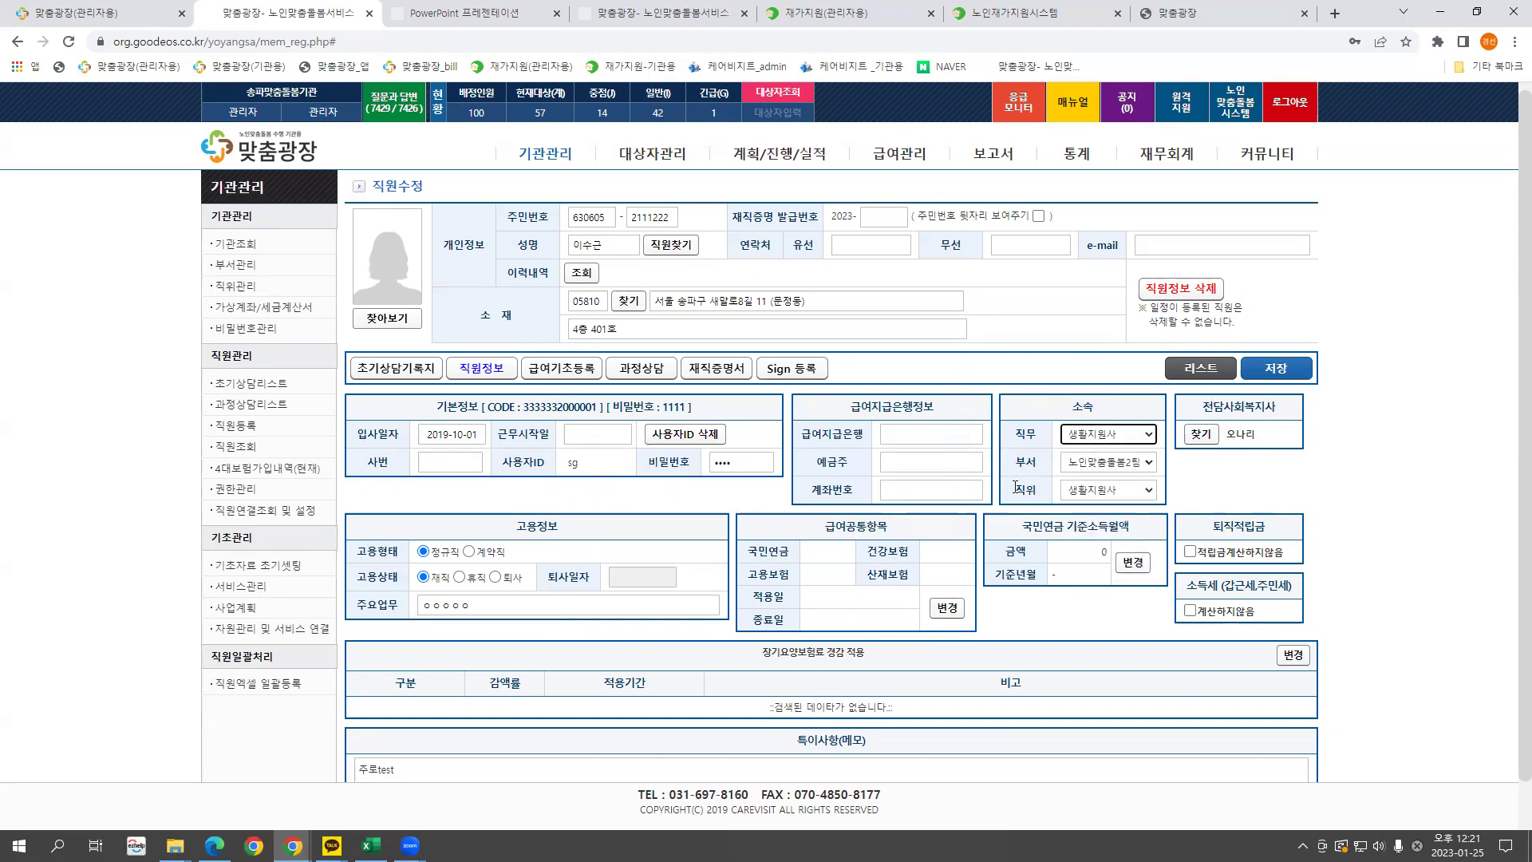
{"action": "left_click", "coordinate": [236, 286]}
{"action": "left_click", "coordinate": [1085, 439]}
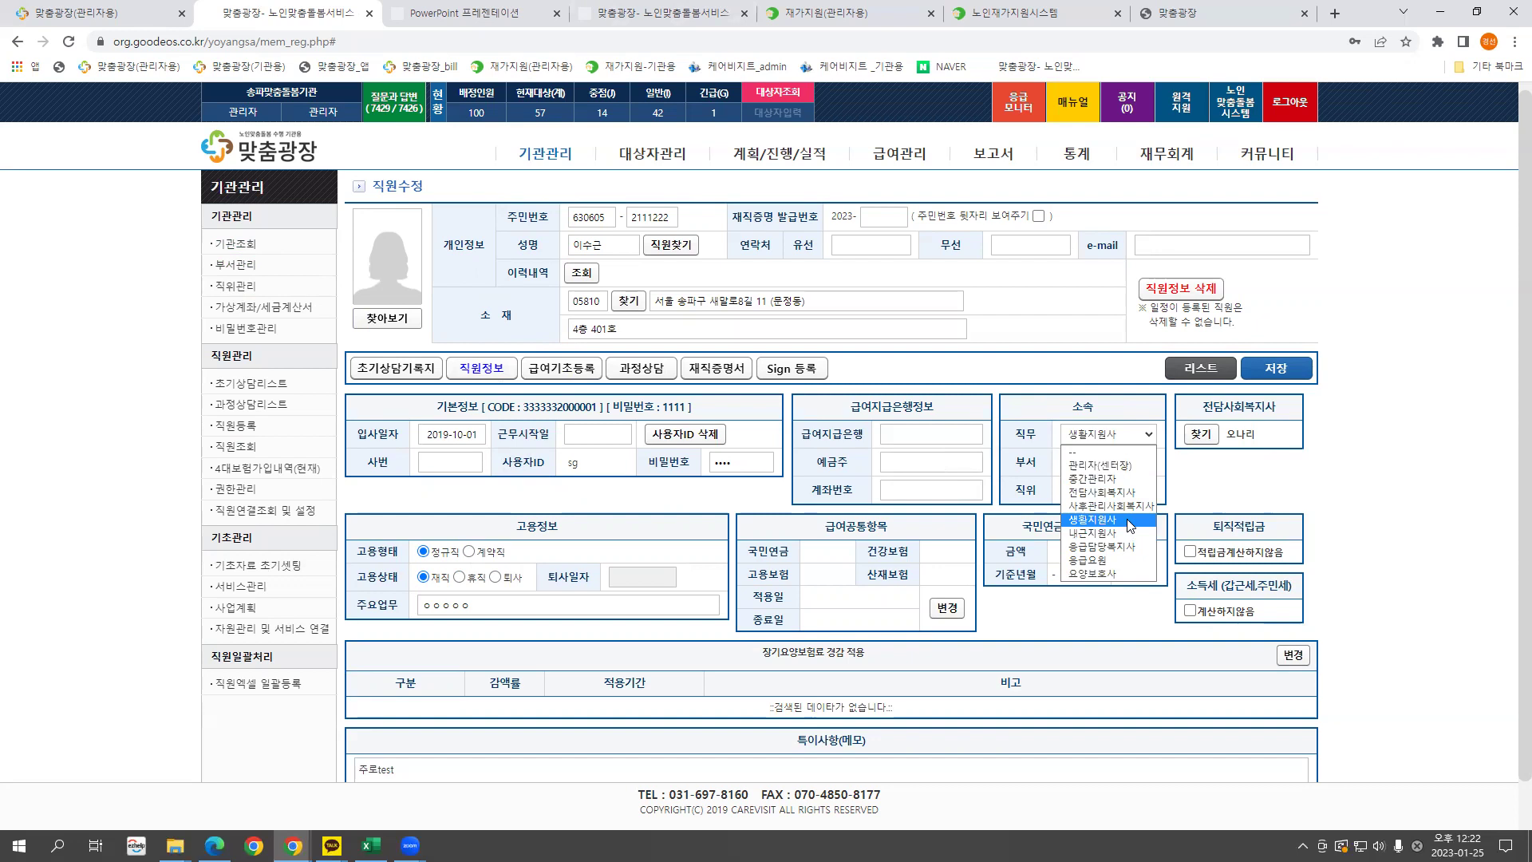
{"action": "left_click", "coordinate": [1109, 438]}
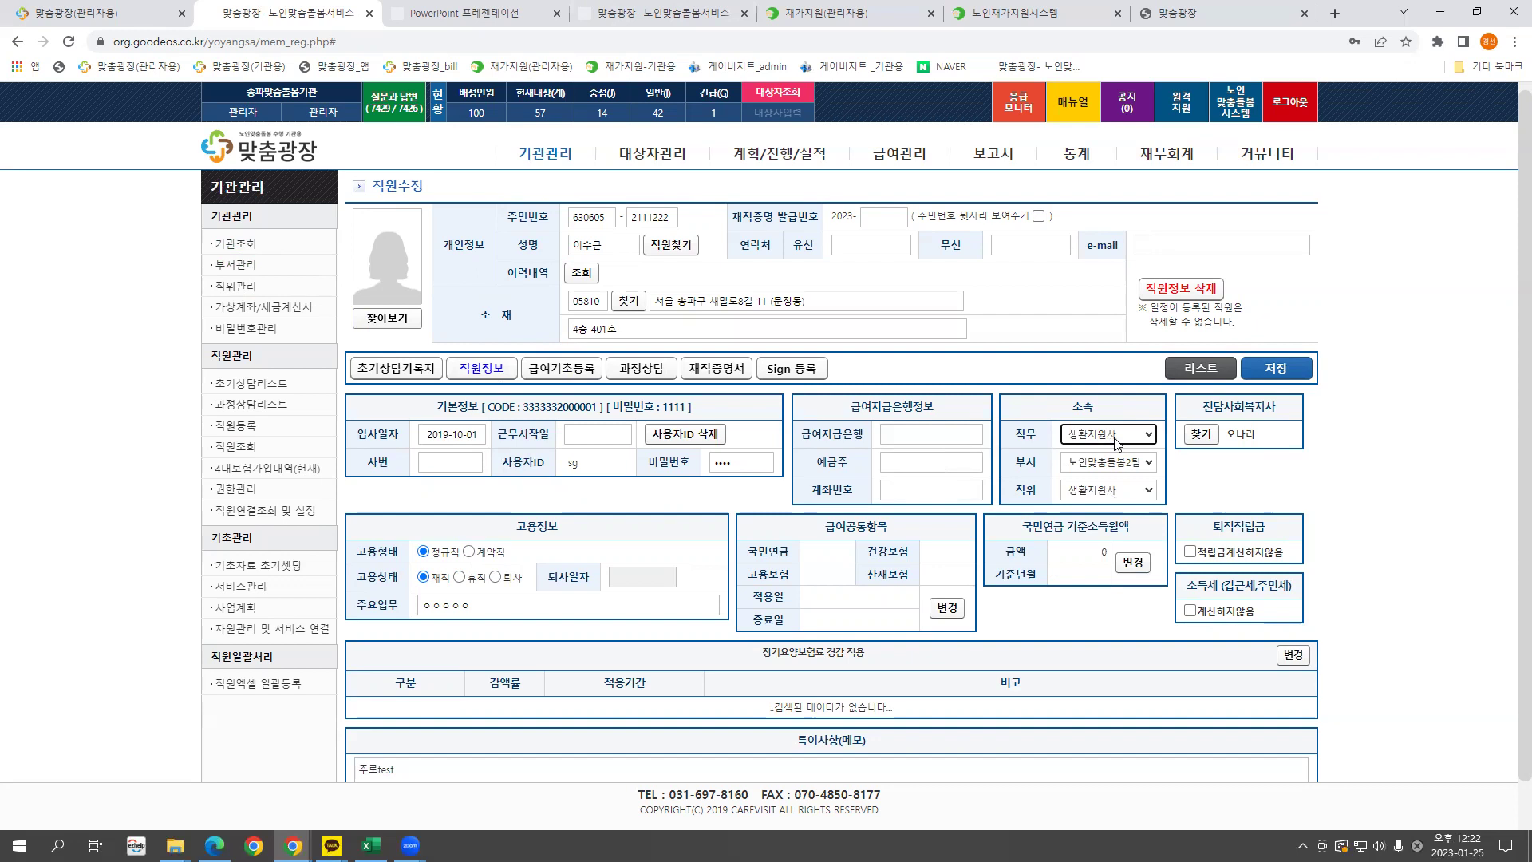
Switch 직무 to 내근지원사, then settle on 전담사회복지사.
{"action": "left_click", "coordinate": [1111, 440]}
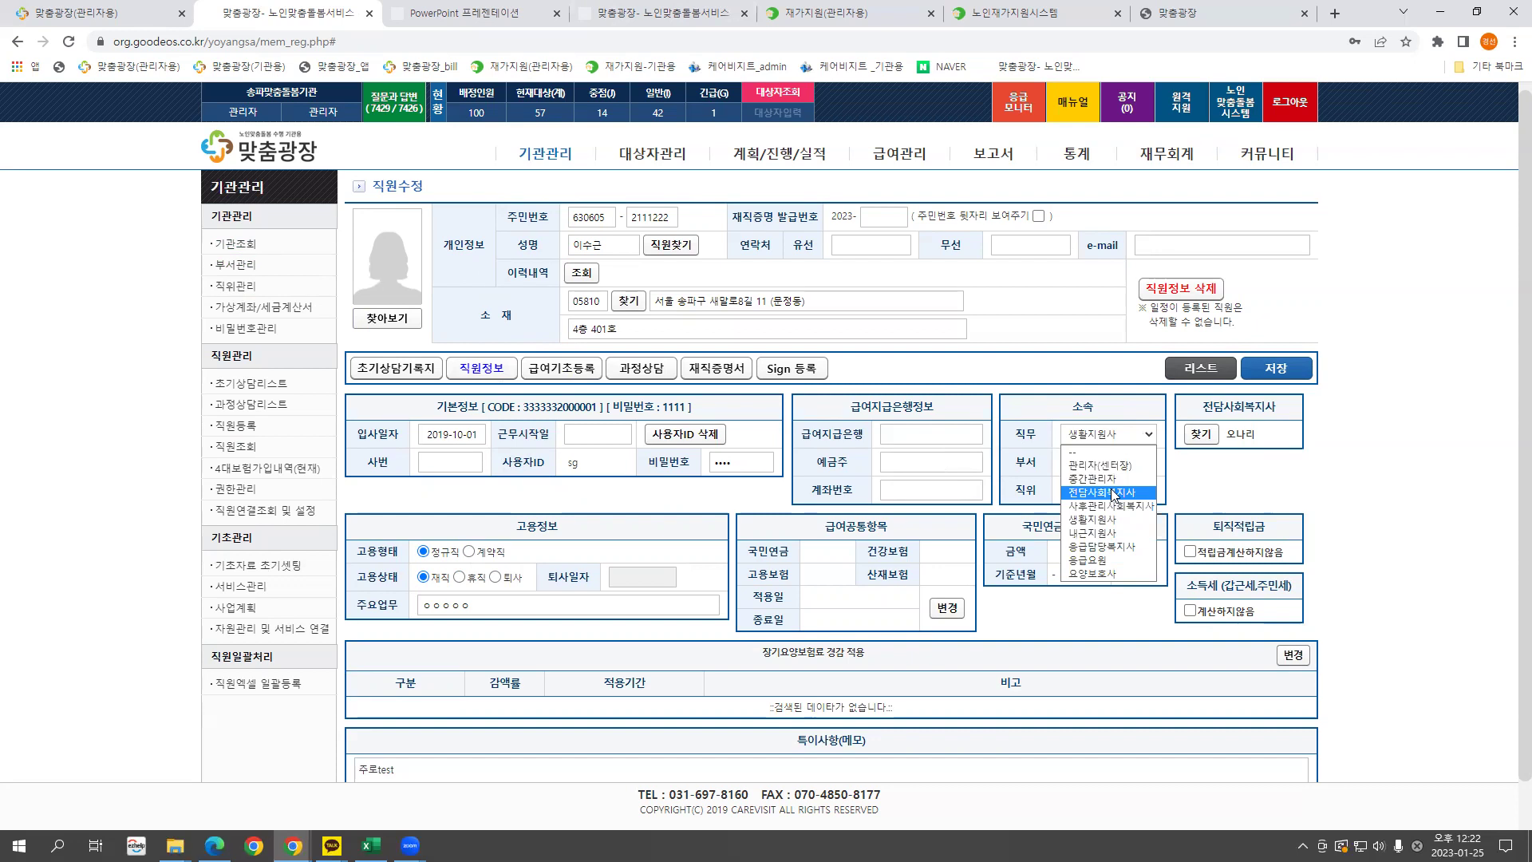
{"action": "left_click", "coordinate": [1109, 533]}
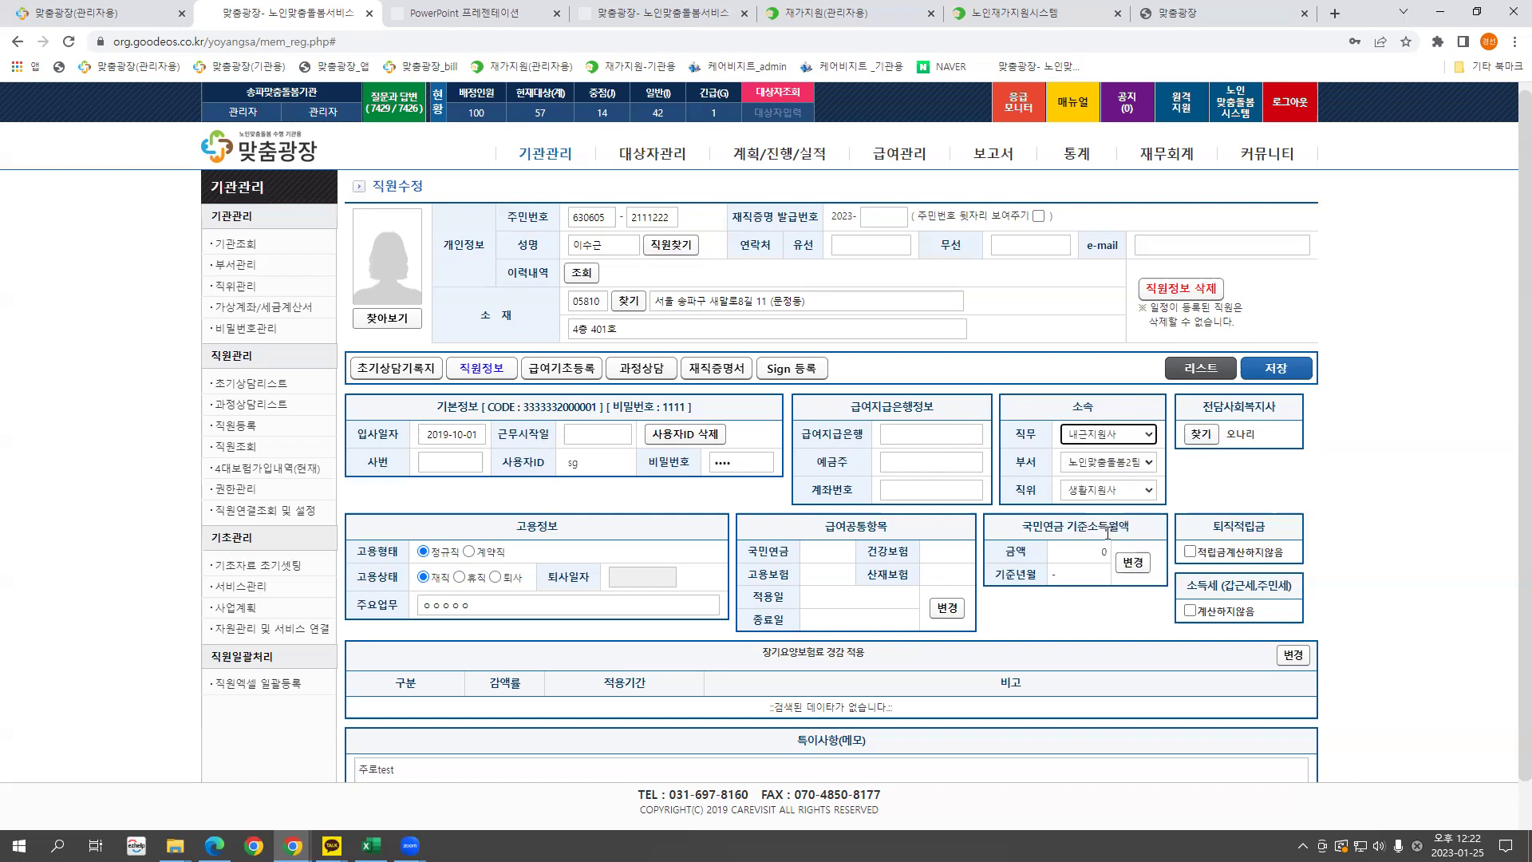
{"action": "left_click", "coordinate": [1130, 439]}
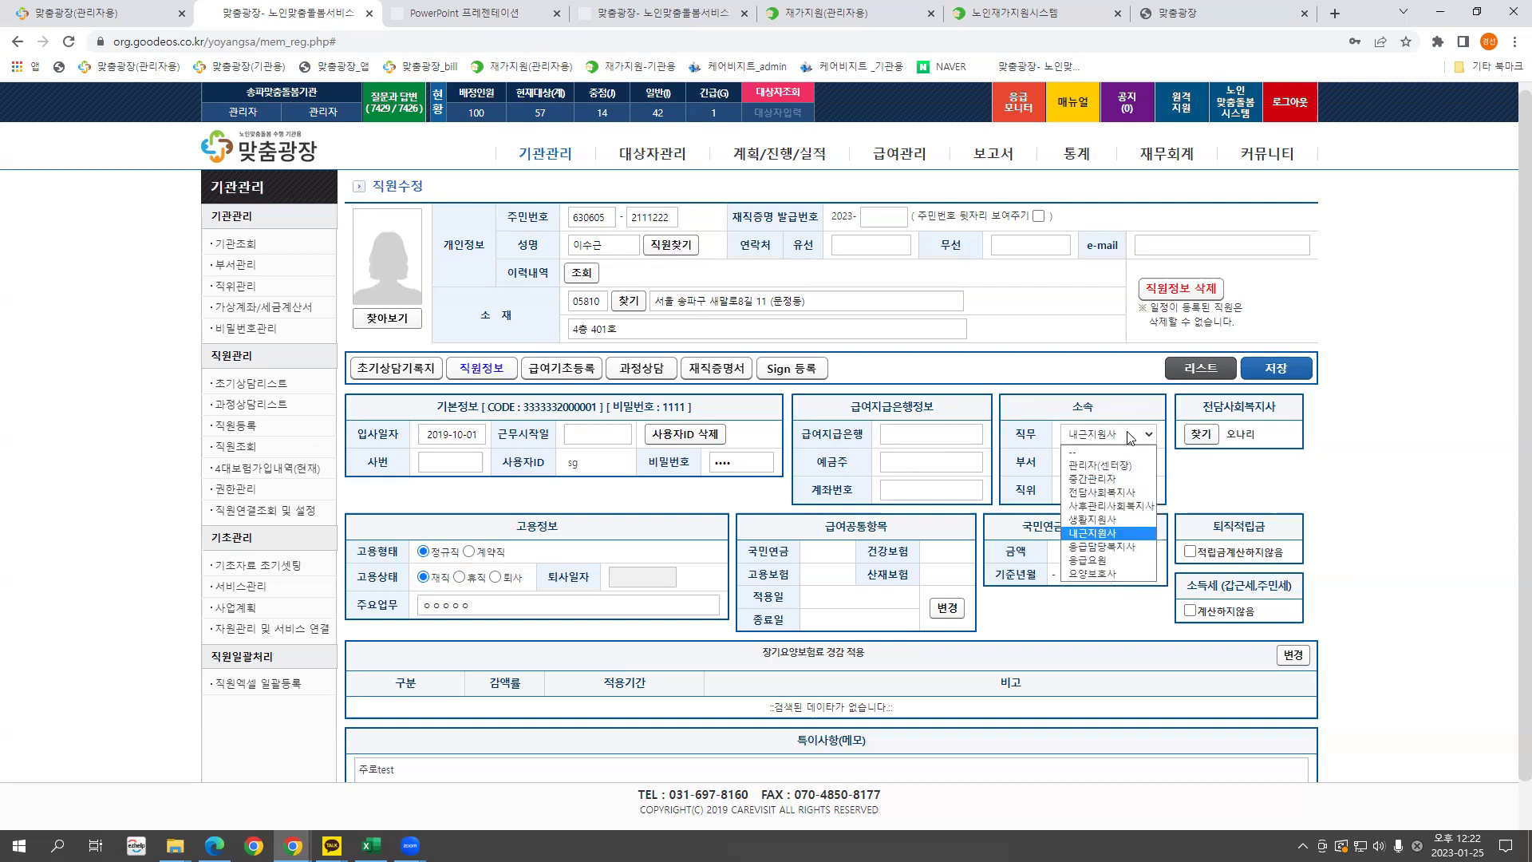
{"action": "left_click", "coordinate": [1123, 493]}
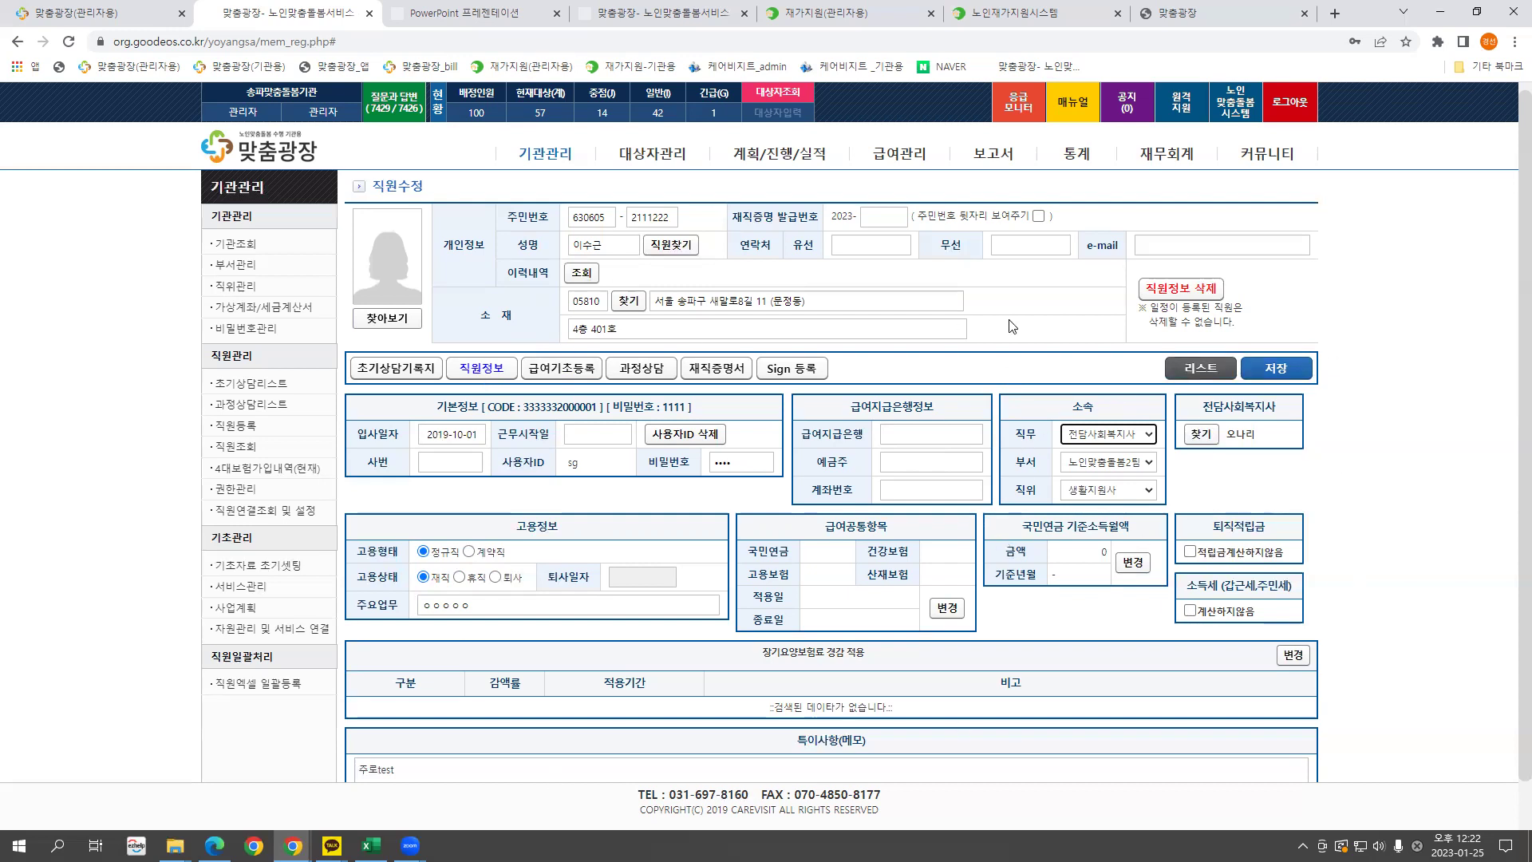
{"action": "left_click", "coordinate": [1117, 438]}
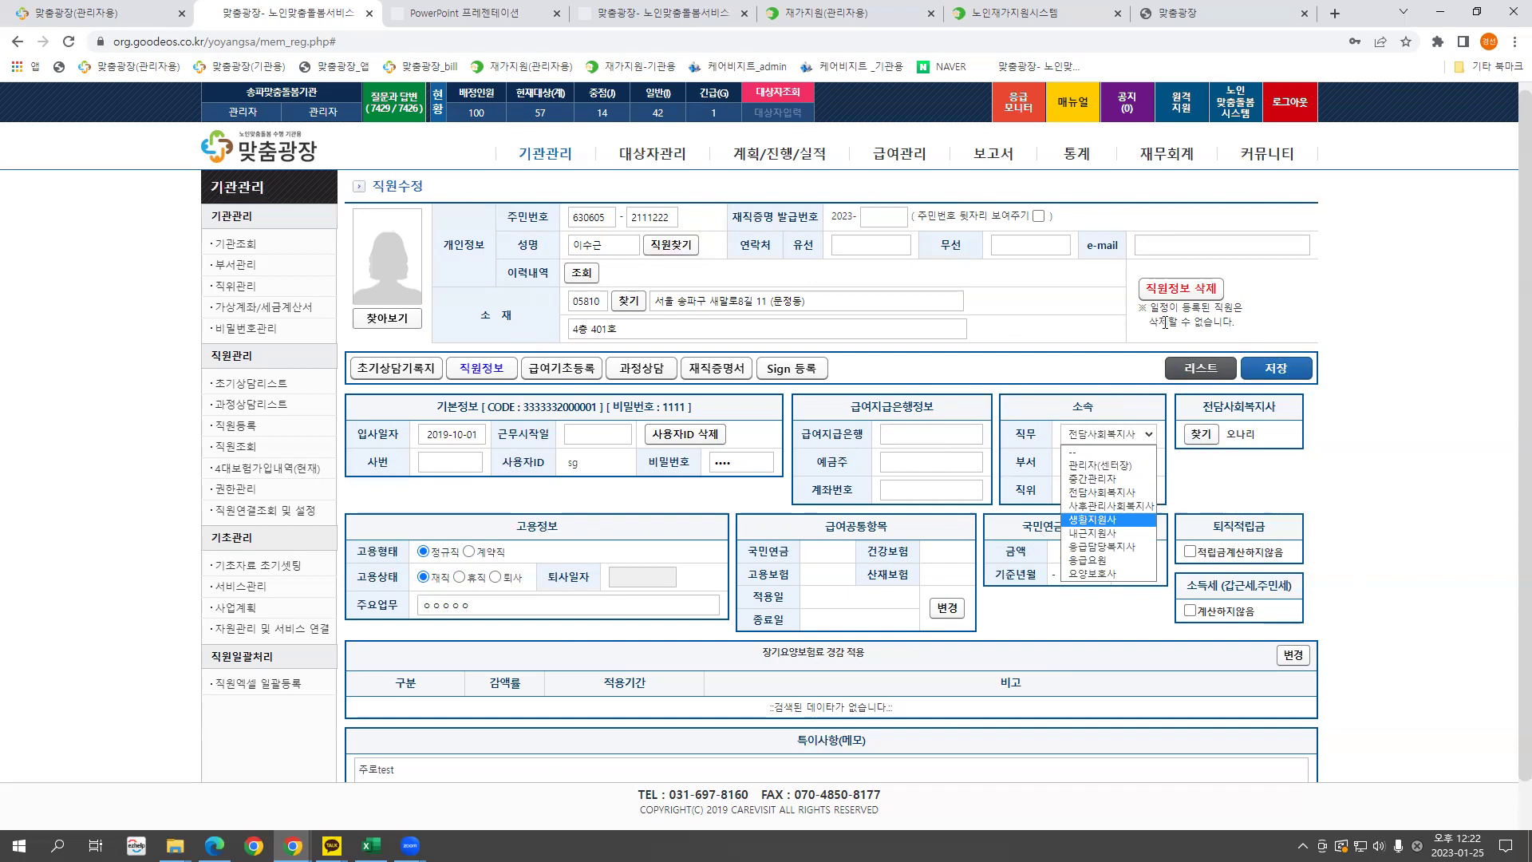
{"action": "left_click", "coordinate": [1052, 433]}
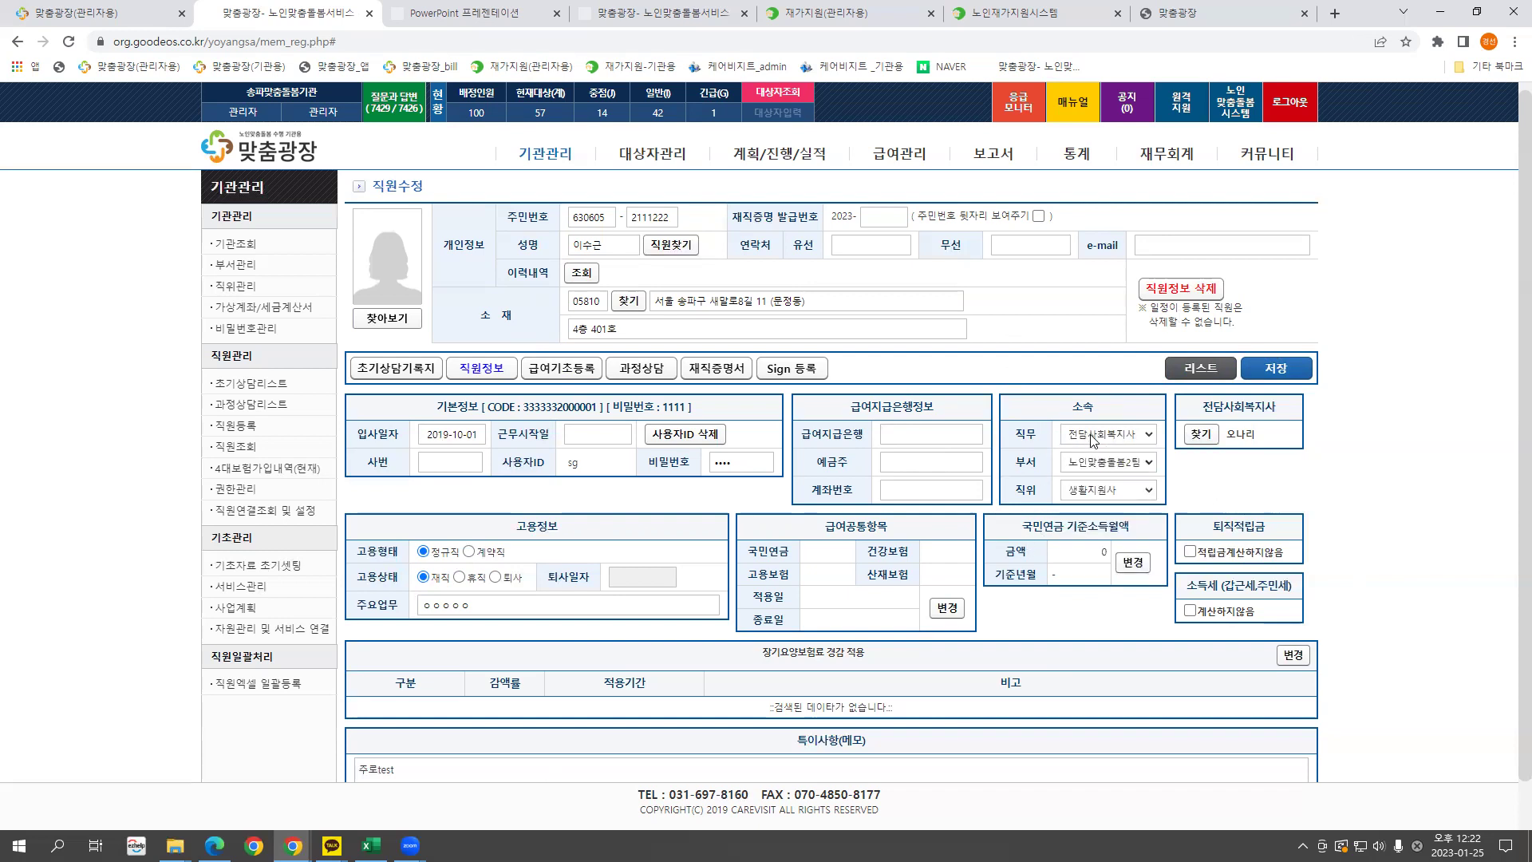
{"action": "left_click", "coordinate": [1093, 438]}
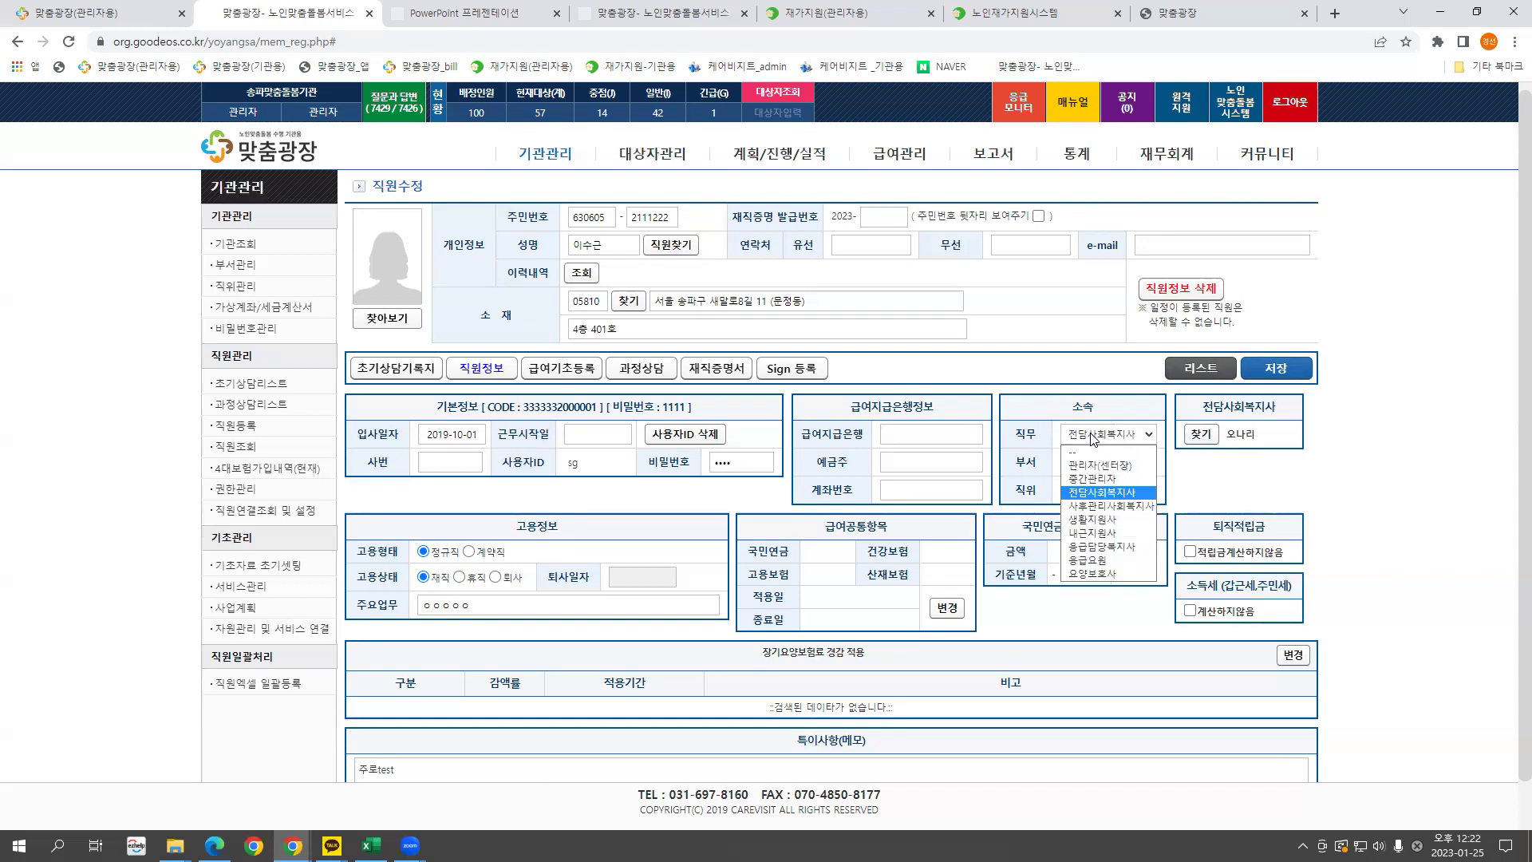
{"action": "left_click", "coordinate": [1094, 438]}
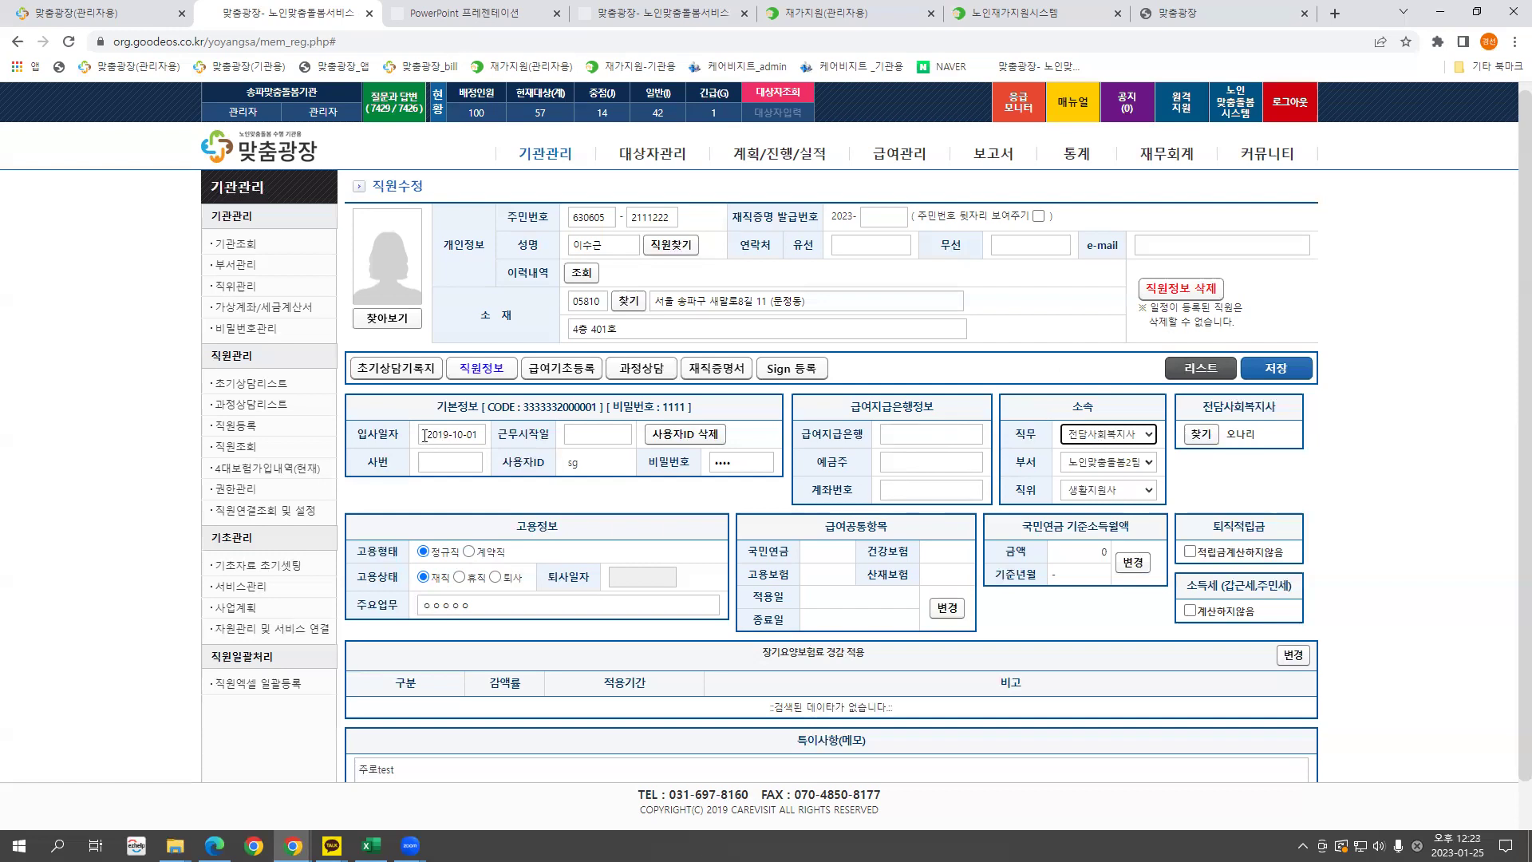
{"action": "double_click", "coordinate": [568, 464]}
{"action": "left_click", "coordinate": [581, 470]}
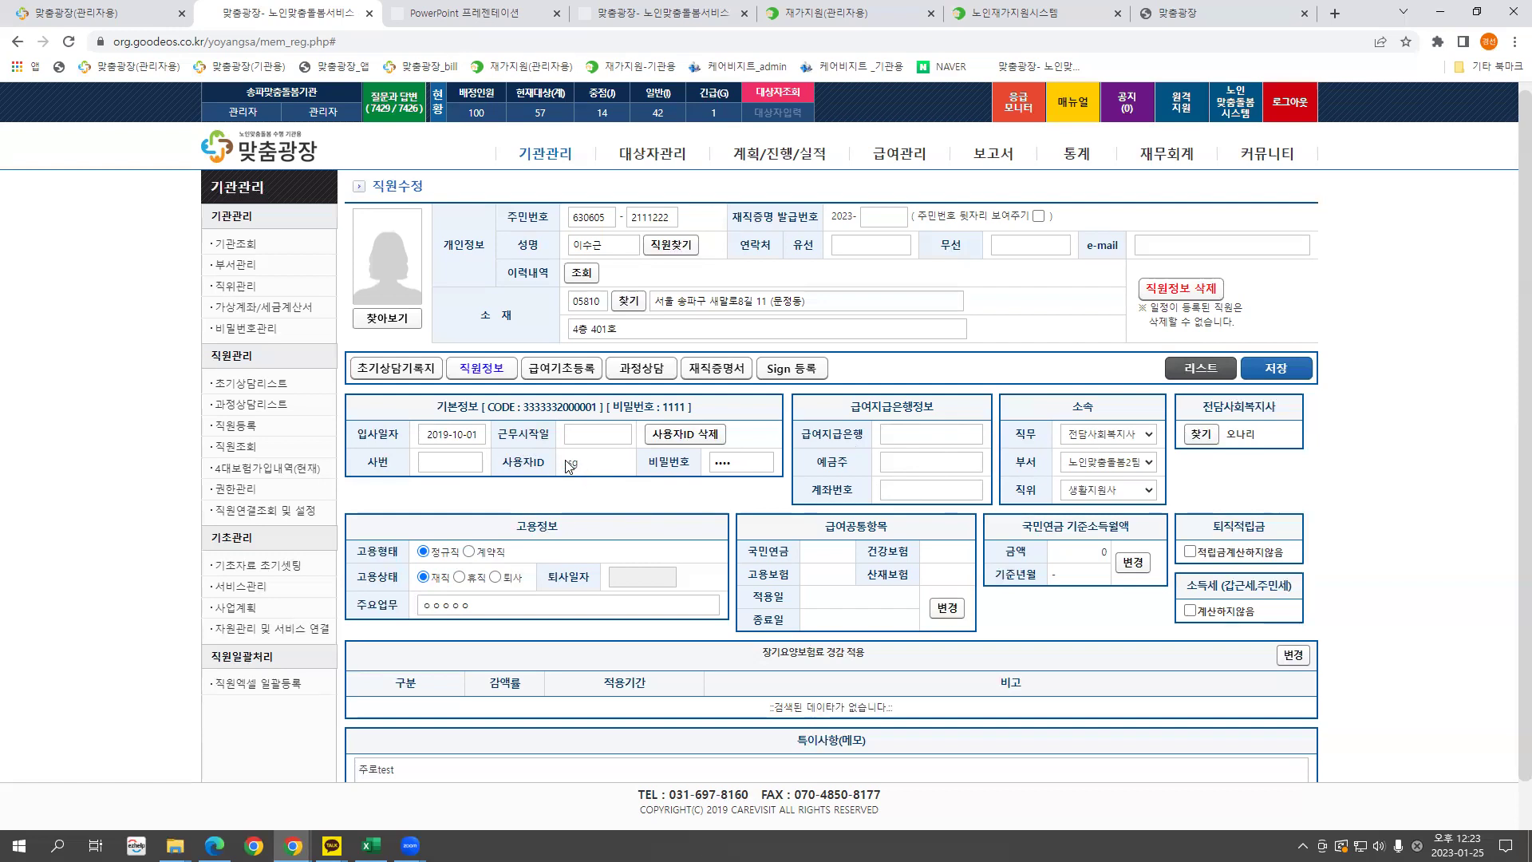
{"action": "double_click", "coordinate": [718, 463]}
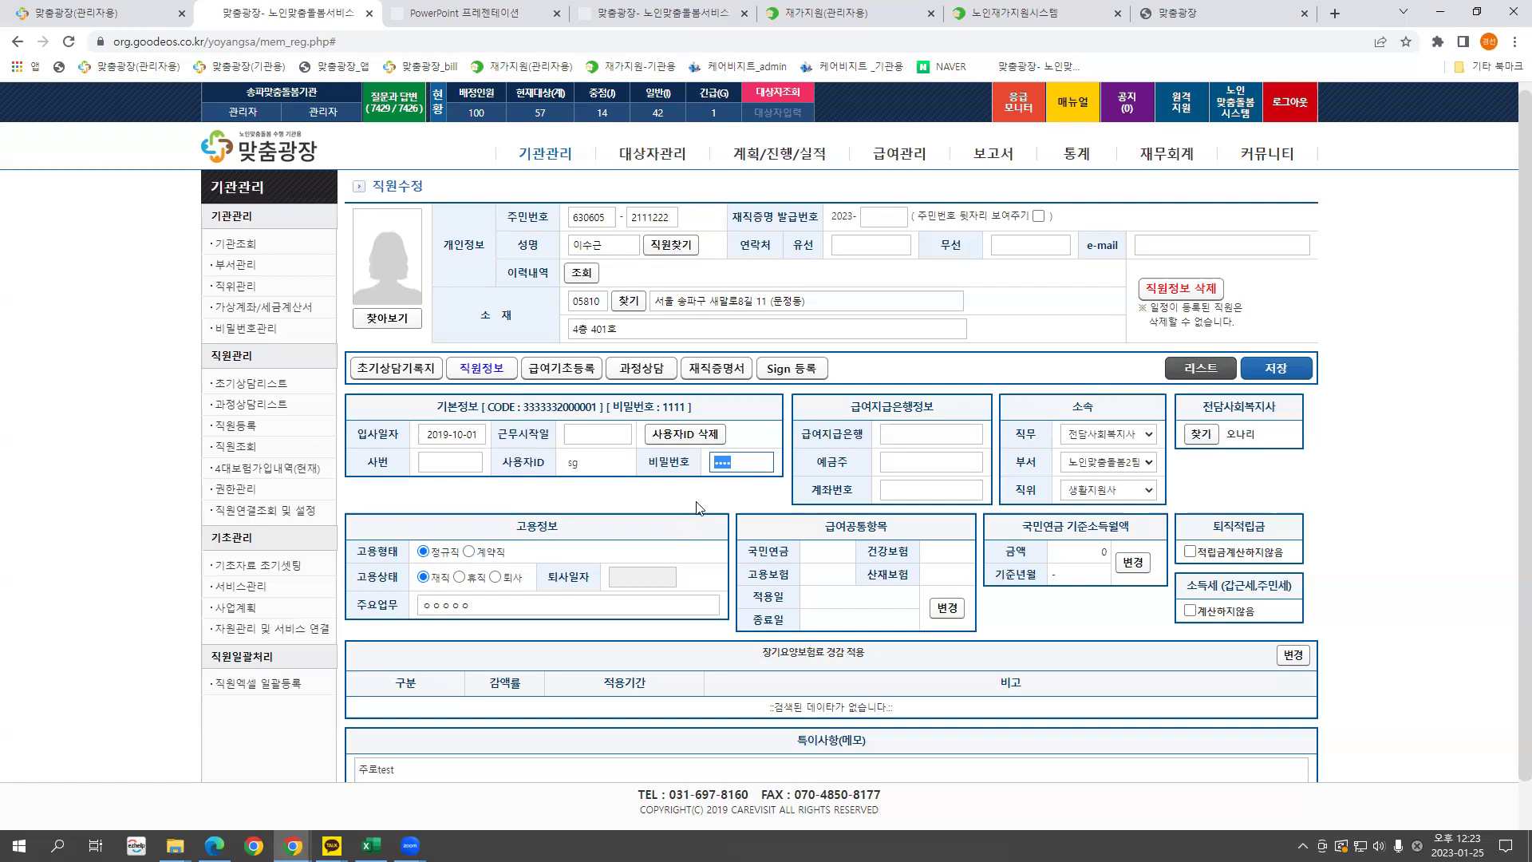
{"action": "left_click", "coordinate": [736, 464]}
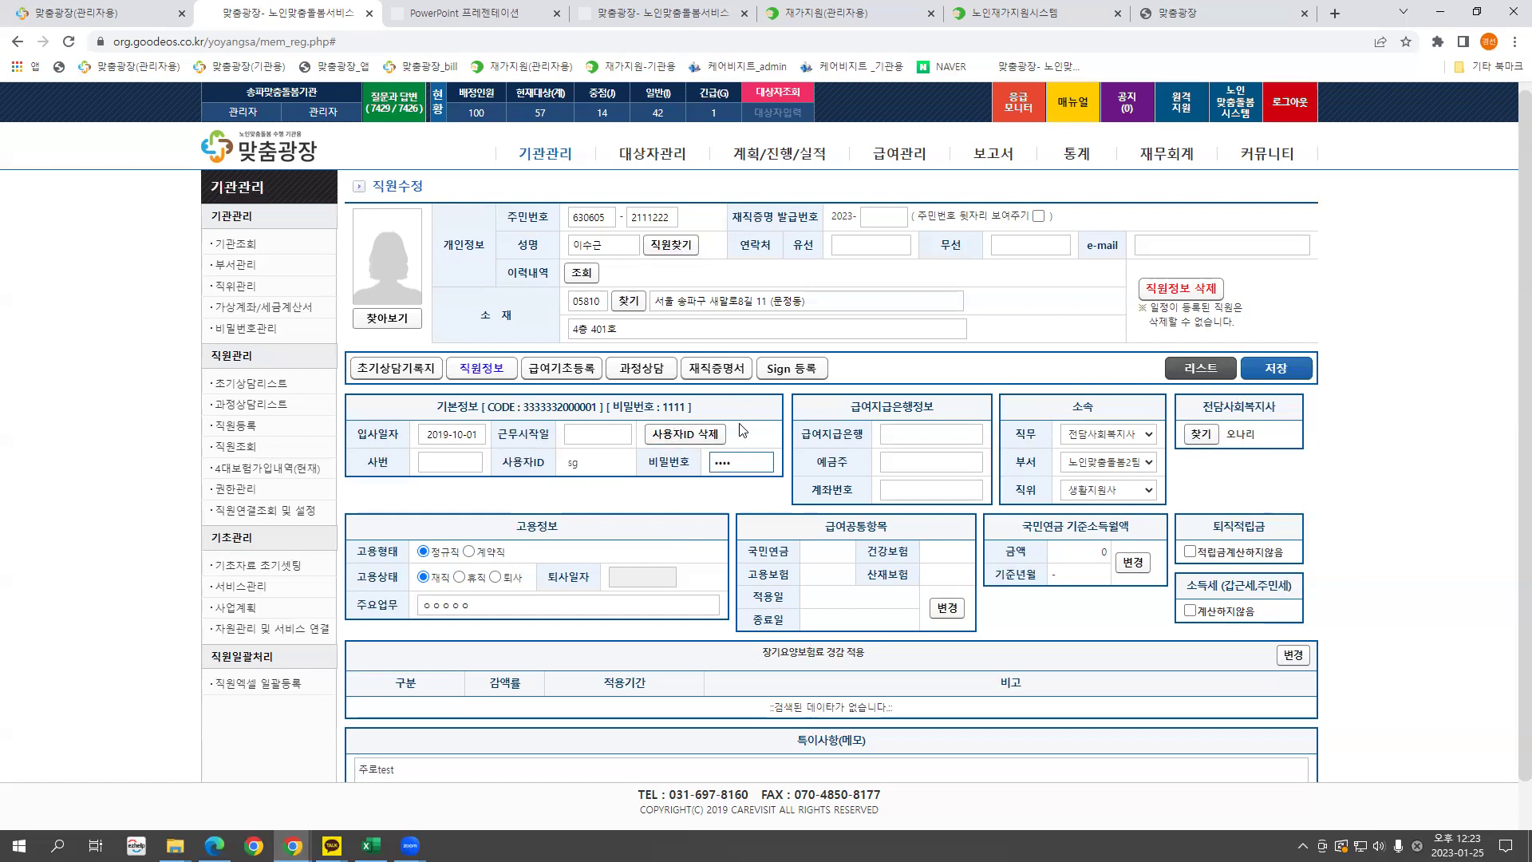
{"action": "double_click", "coordinate": [572, 465]}
{"action": "left_click", "coordinate": [572, 466]}
{"action": "left_click_drag", "start_coordinate": [567, 463], "coordinate": [582, 463]}
{"action": "key", "text": "ctrl+a"}
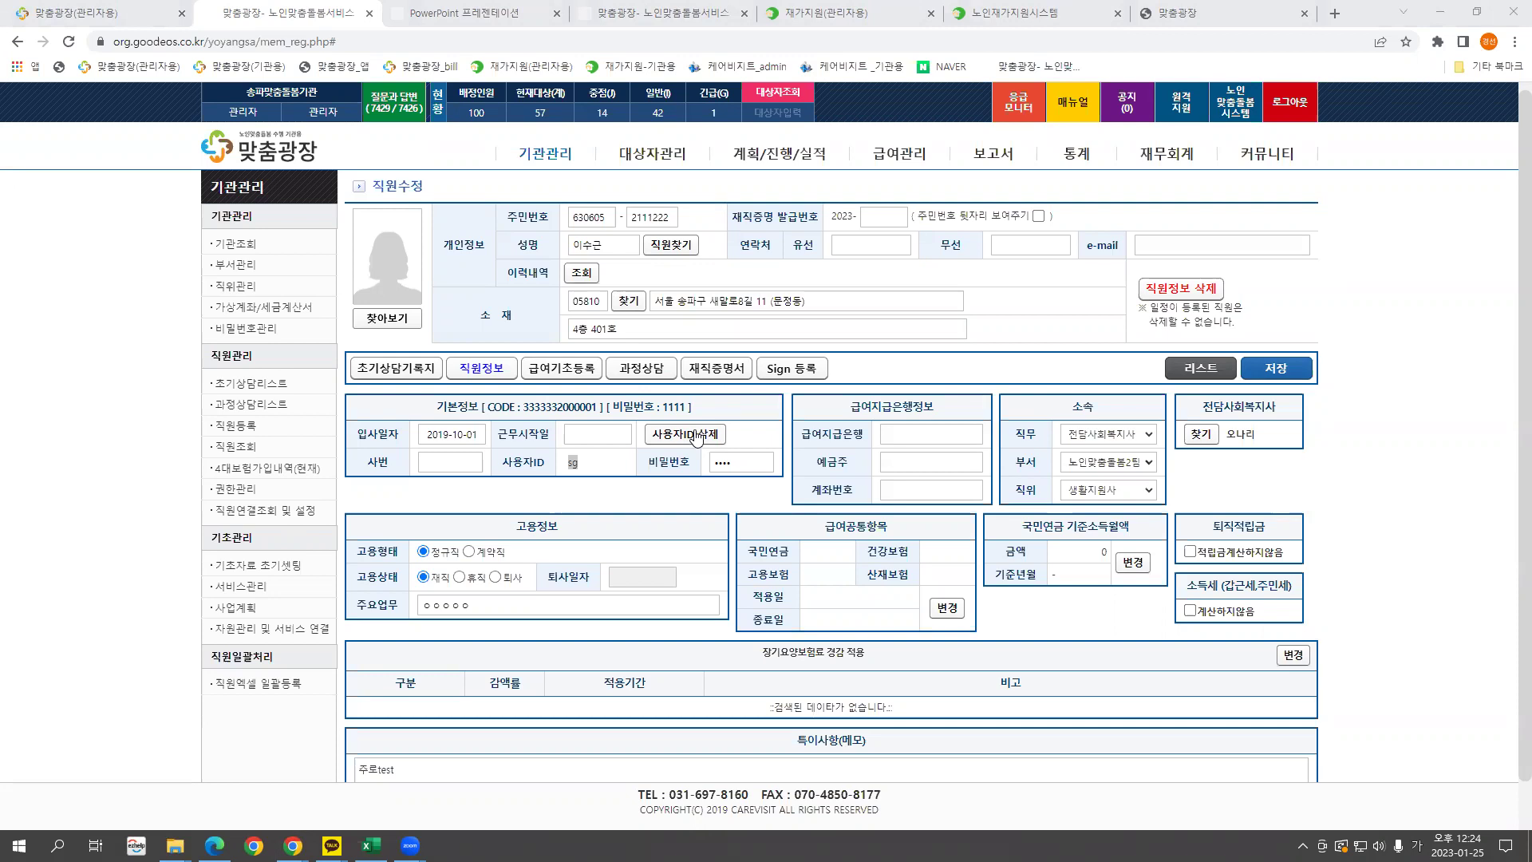
Delete the staff member's 사용자ID, then re-enter the same user ID and a new password.
{"action": "left_click", "coordinate": [696, 436]}
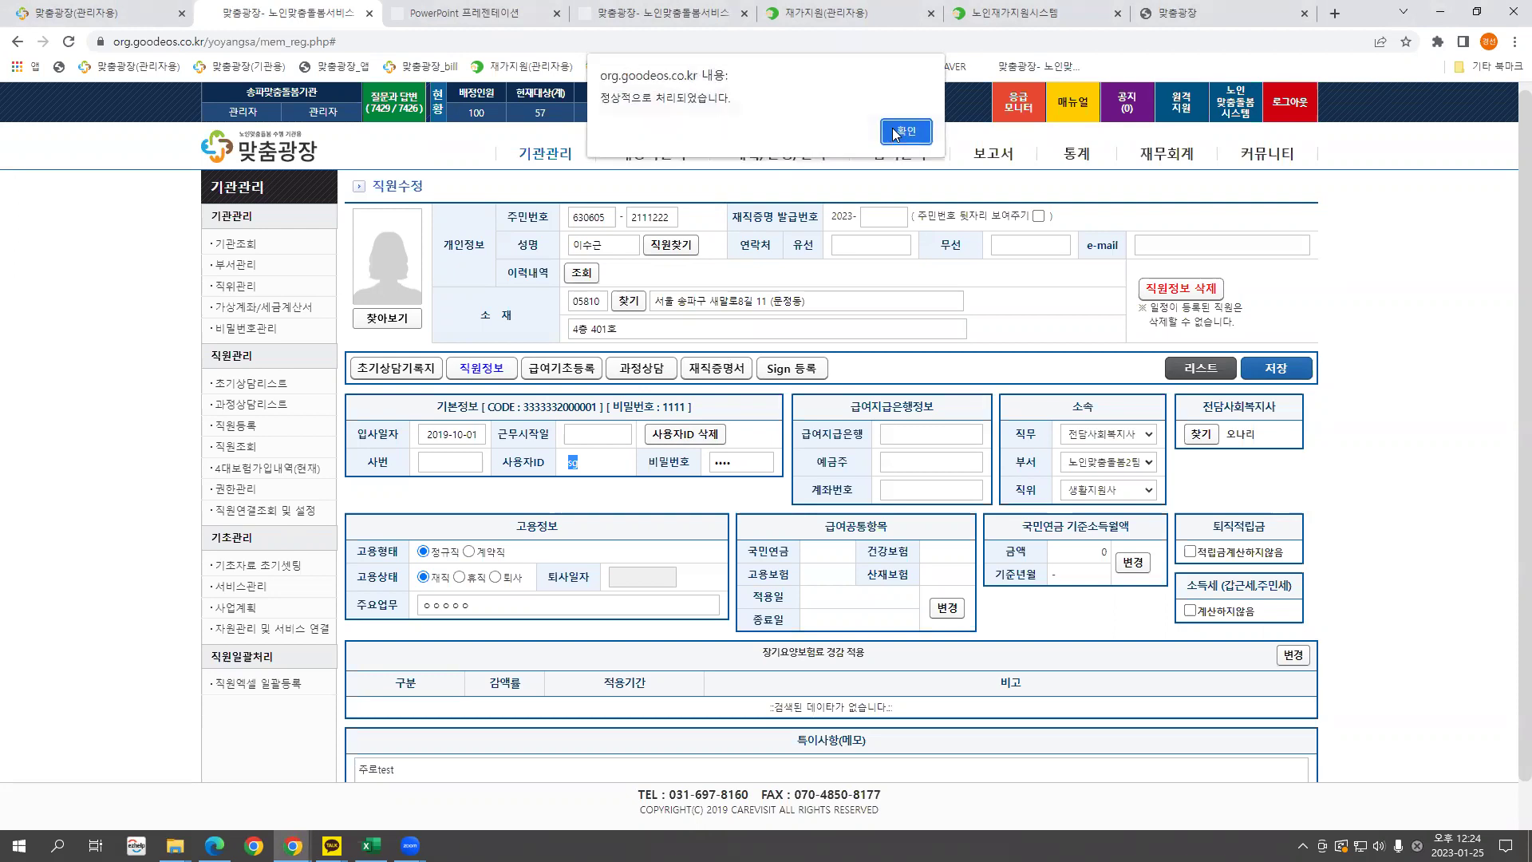
{"action": "left_click", "coordinate": [847, 133]}
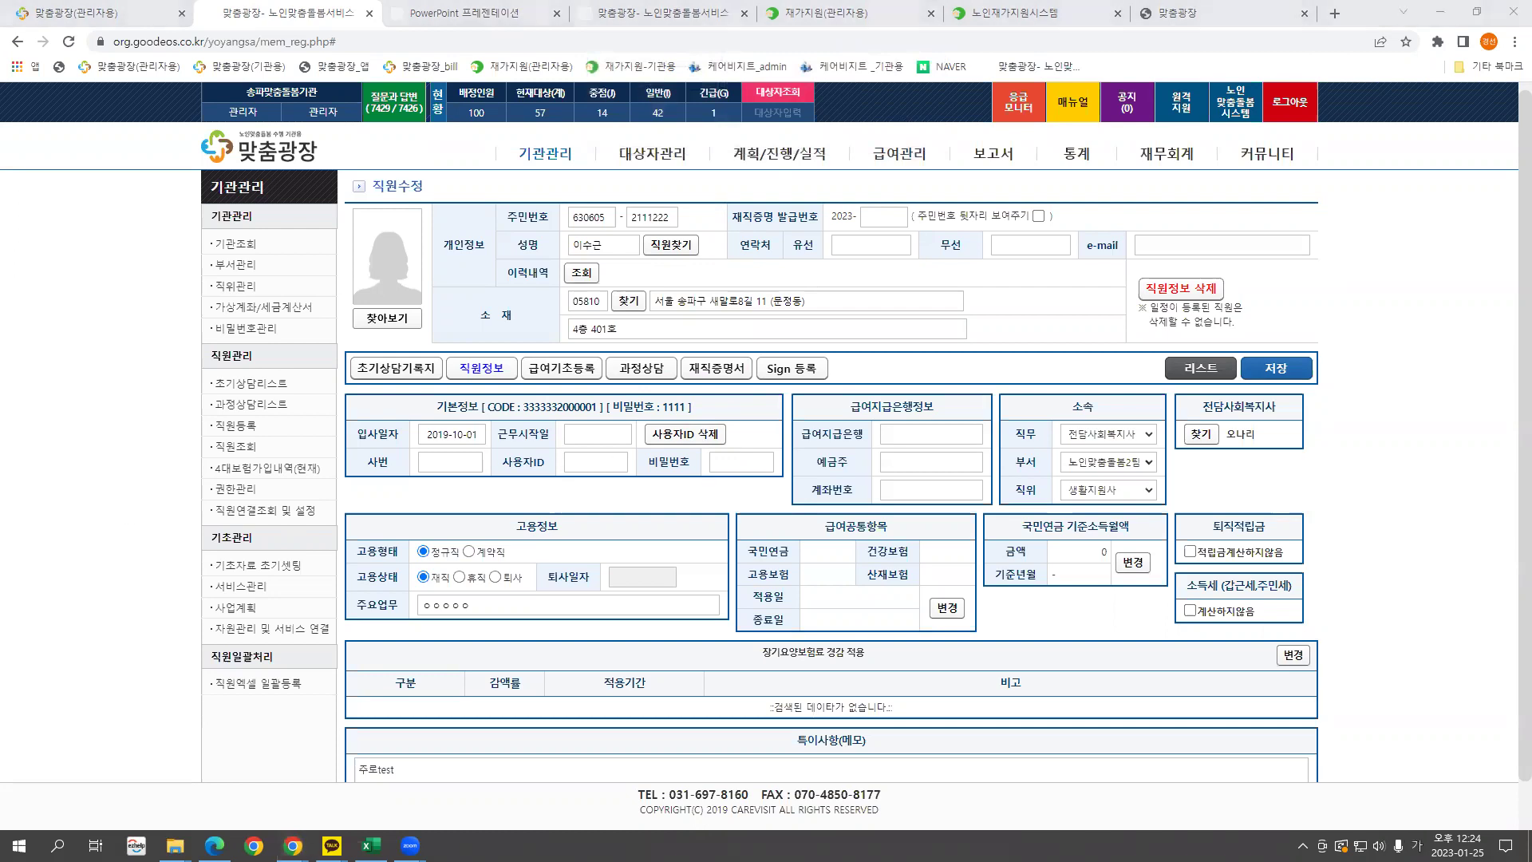
{"action": "left_click", "coordinate": [595, 462]}
{"action": "type", "text": "sg"}
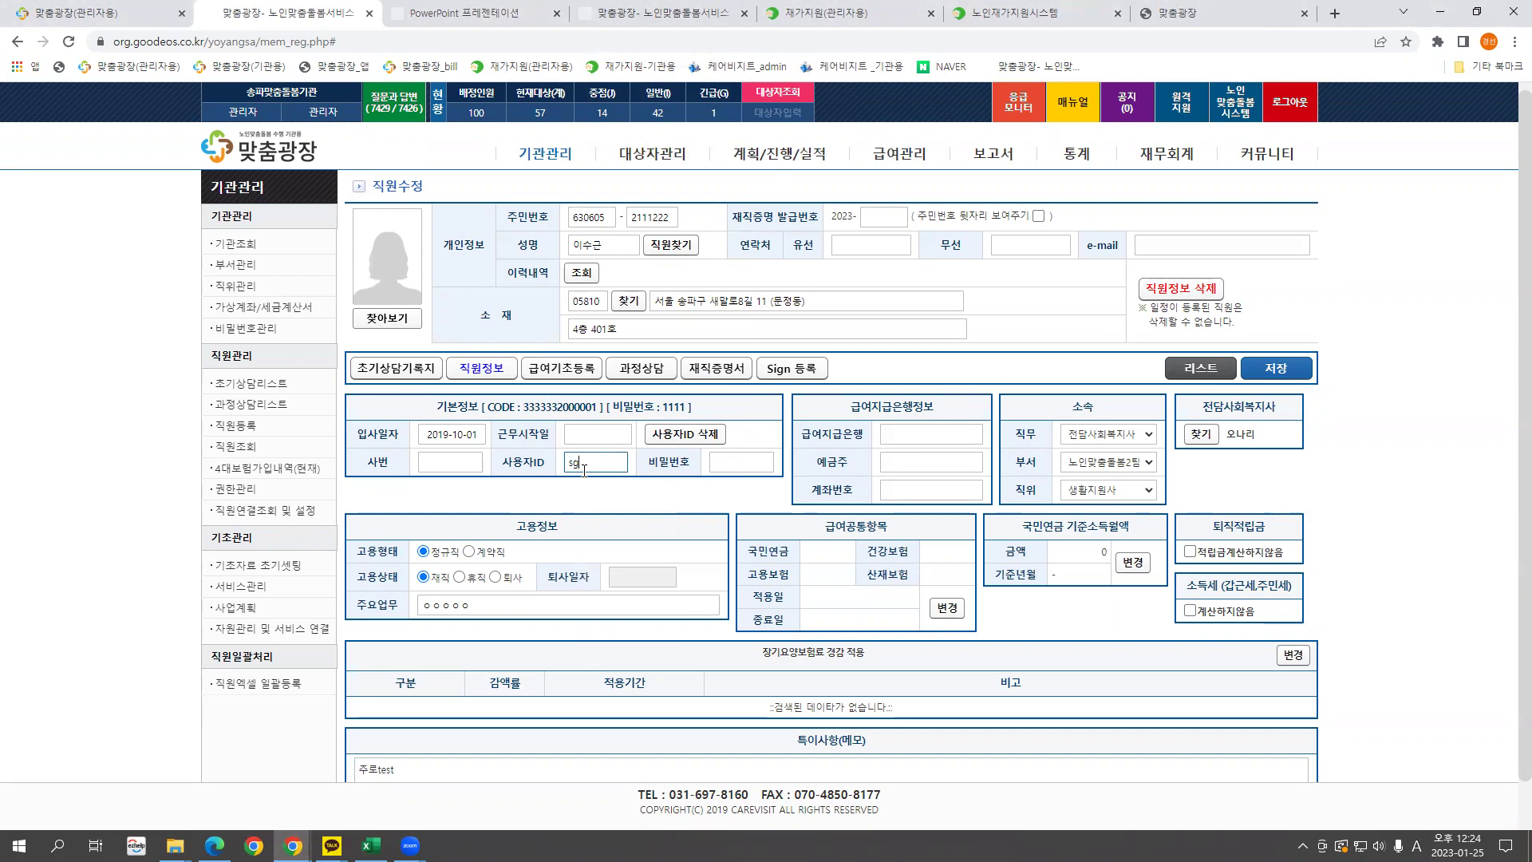
{"action": "left_click", "coordinate": [719, 467]}
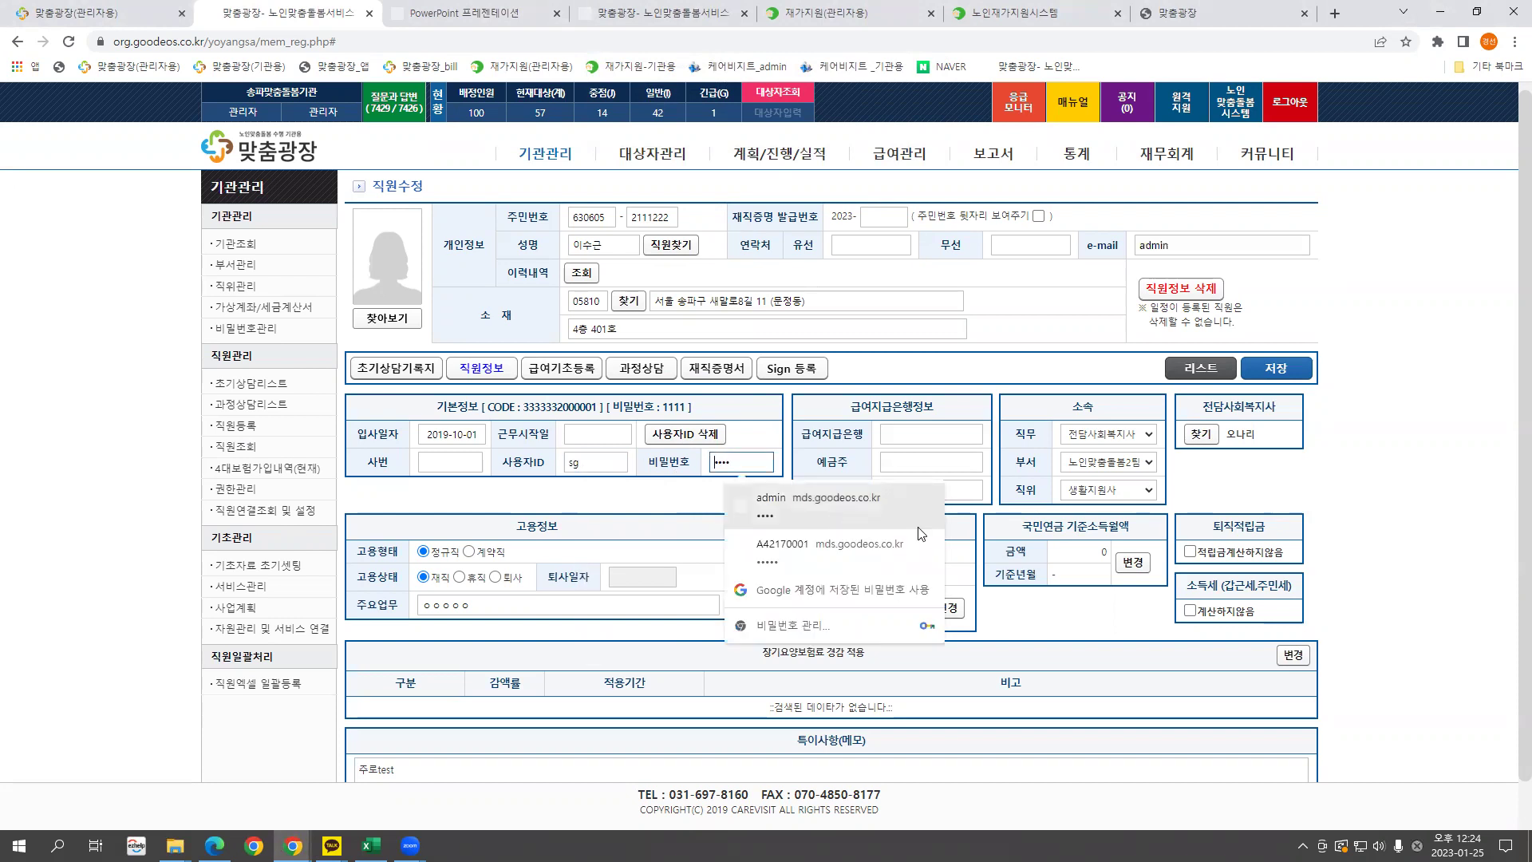
{"action": "type", "text": "1"}
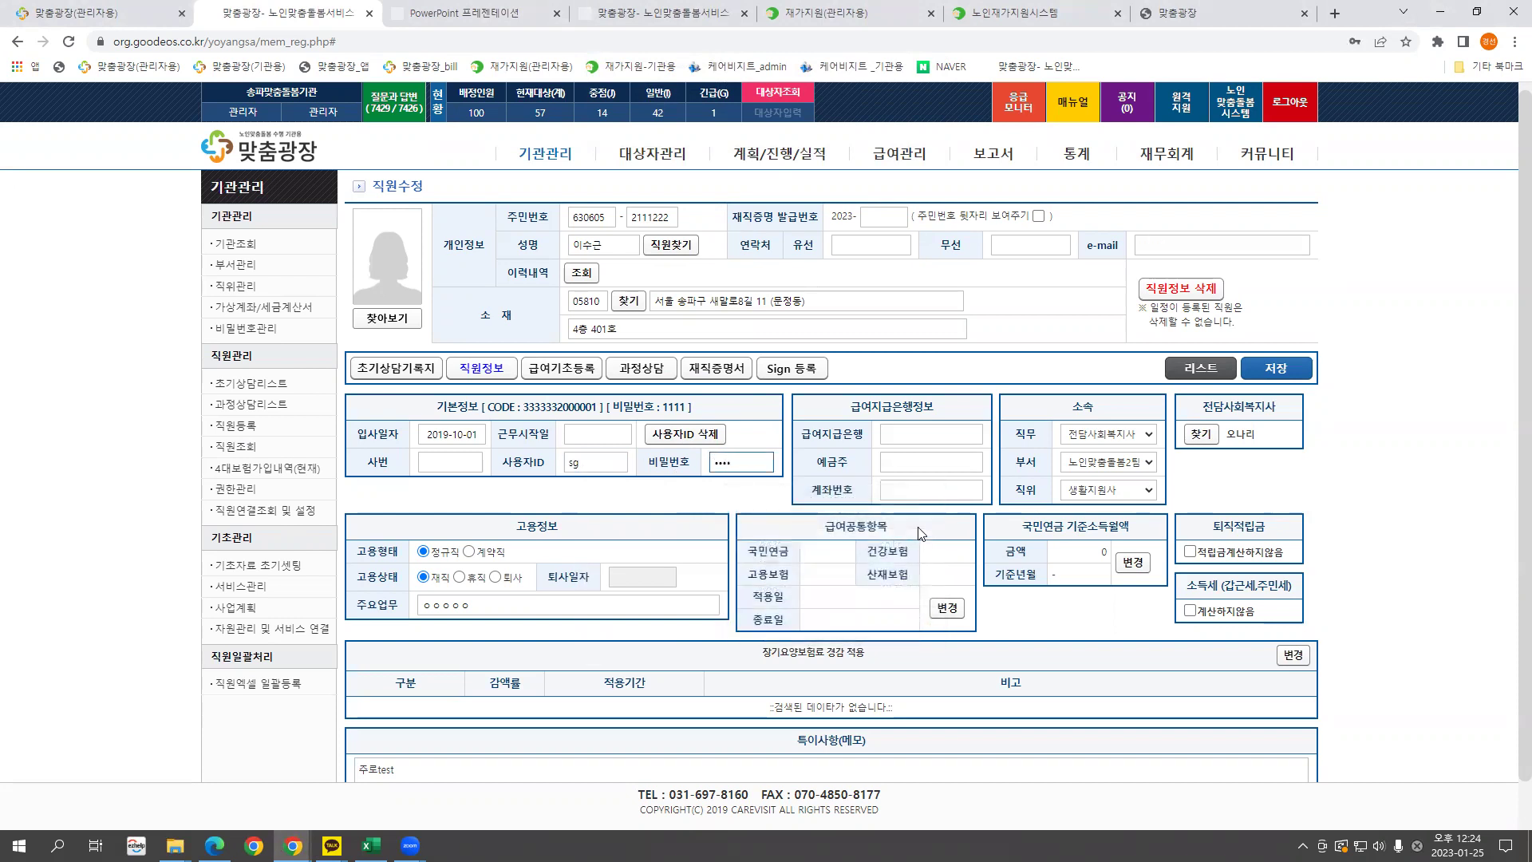
Save the staff record, dismiss the success notice, and check the saved login values.
{"action": "left_click", "coordinate": [1286, 371]}
{"action": "left_click", "coordinate": [902, 131]}
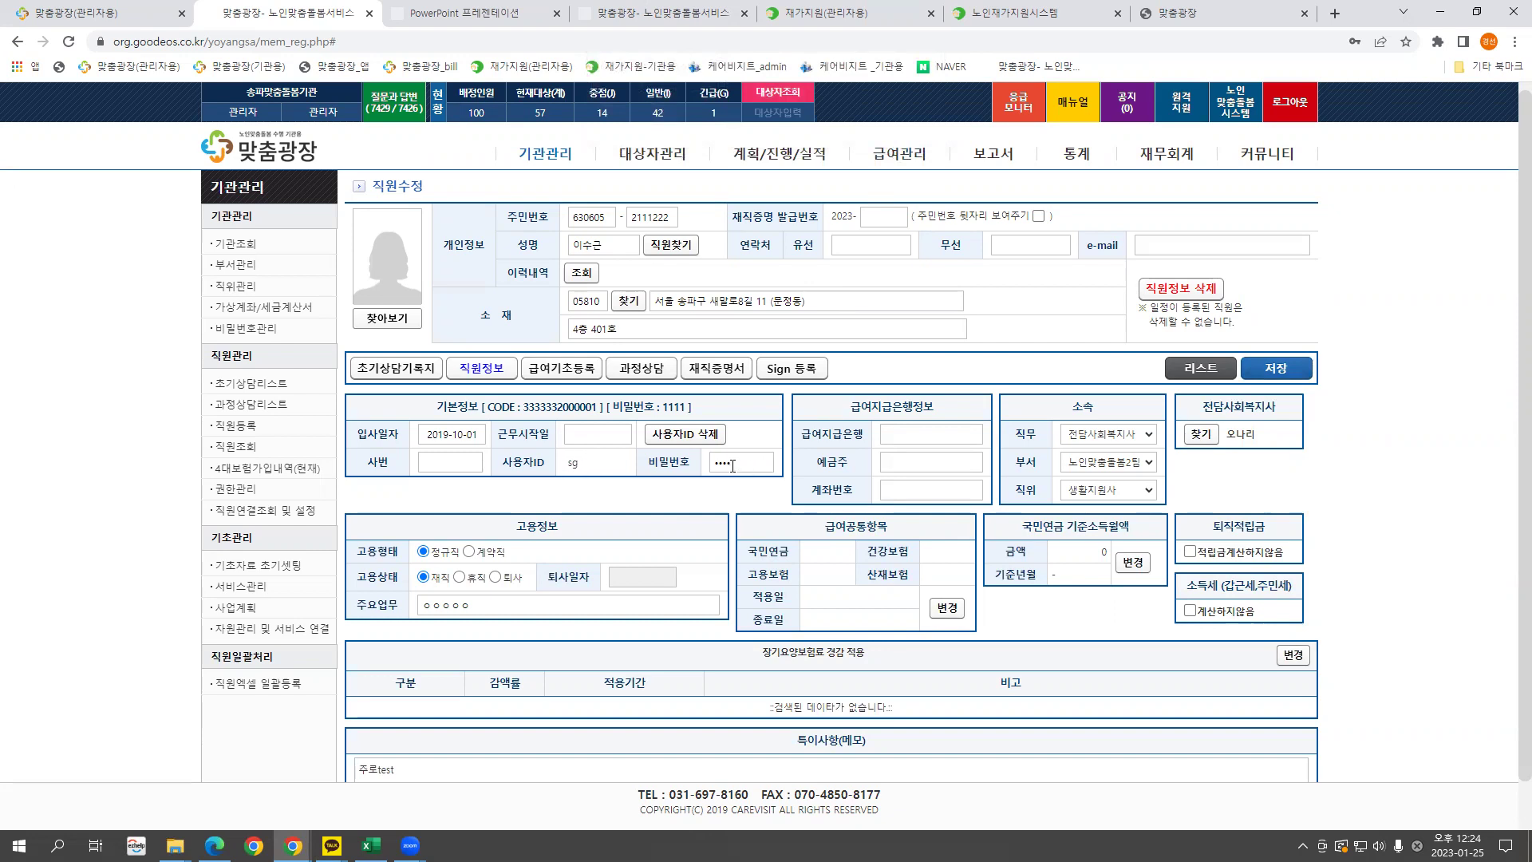
{"action": "left_click_drag", "start_coordinate": [732, 465], "coordinate": [713, 462]}
{"action": "double_click", "coordinate": [580, 464]}
Set status 퇴사 with 퇴사일자 2022-12-31 and save, confirming both dialogs.
{"action": "scroll", "coordinate": [638, 509], "scroll_direction": "down", "scroll_amount": 1}
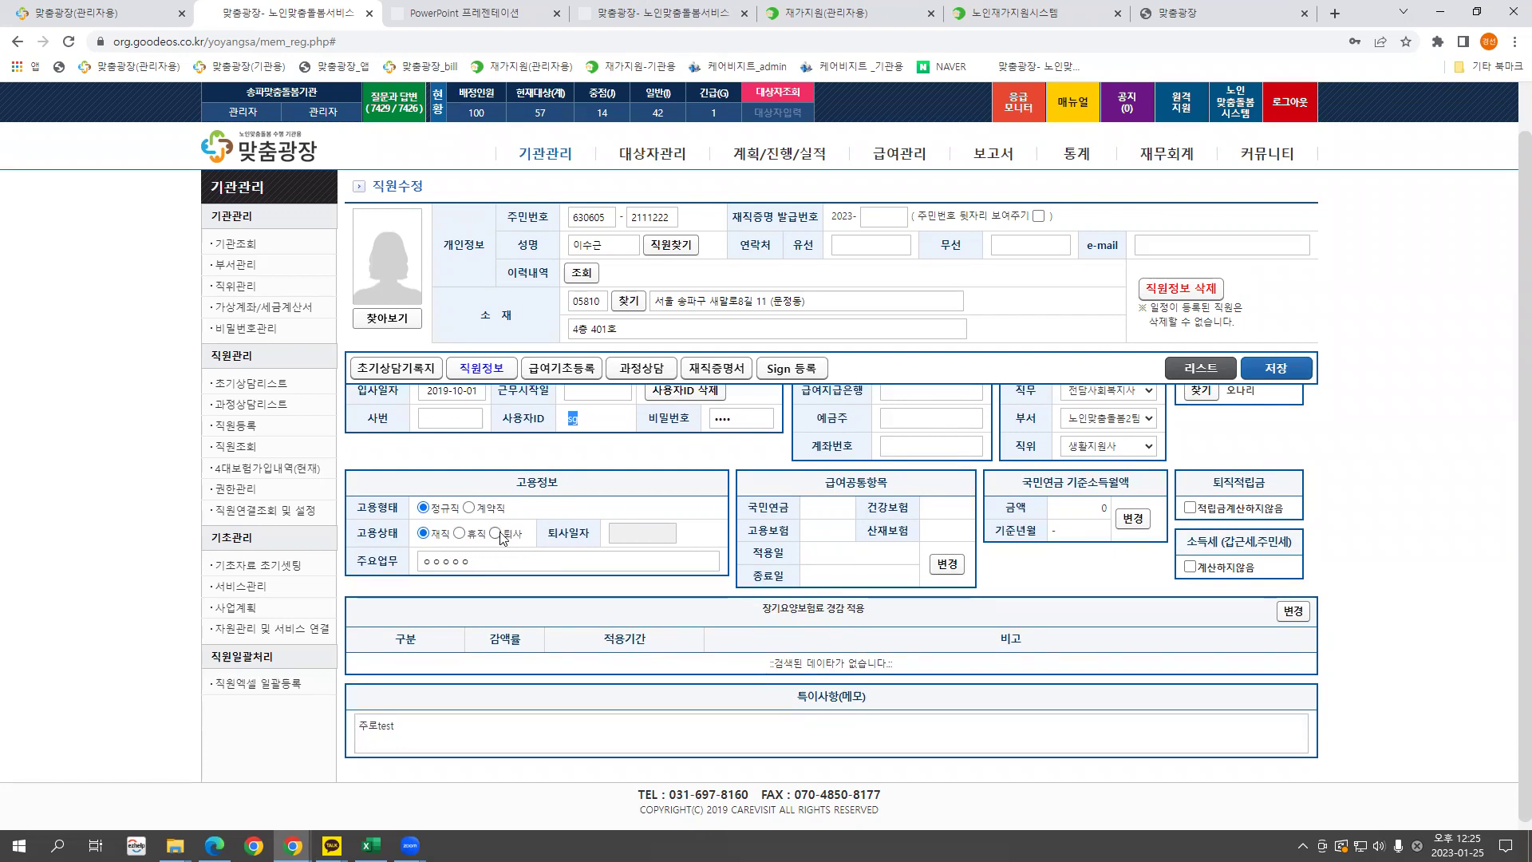
{"action": "left_click", "coordinate": [495, 533]}
{"action": "left_click", "coordinate": [629, 530]}
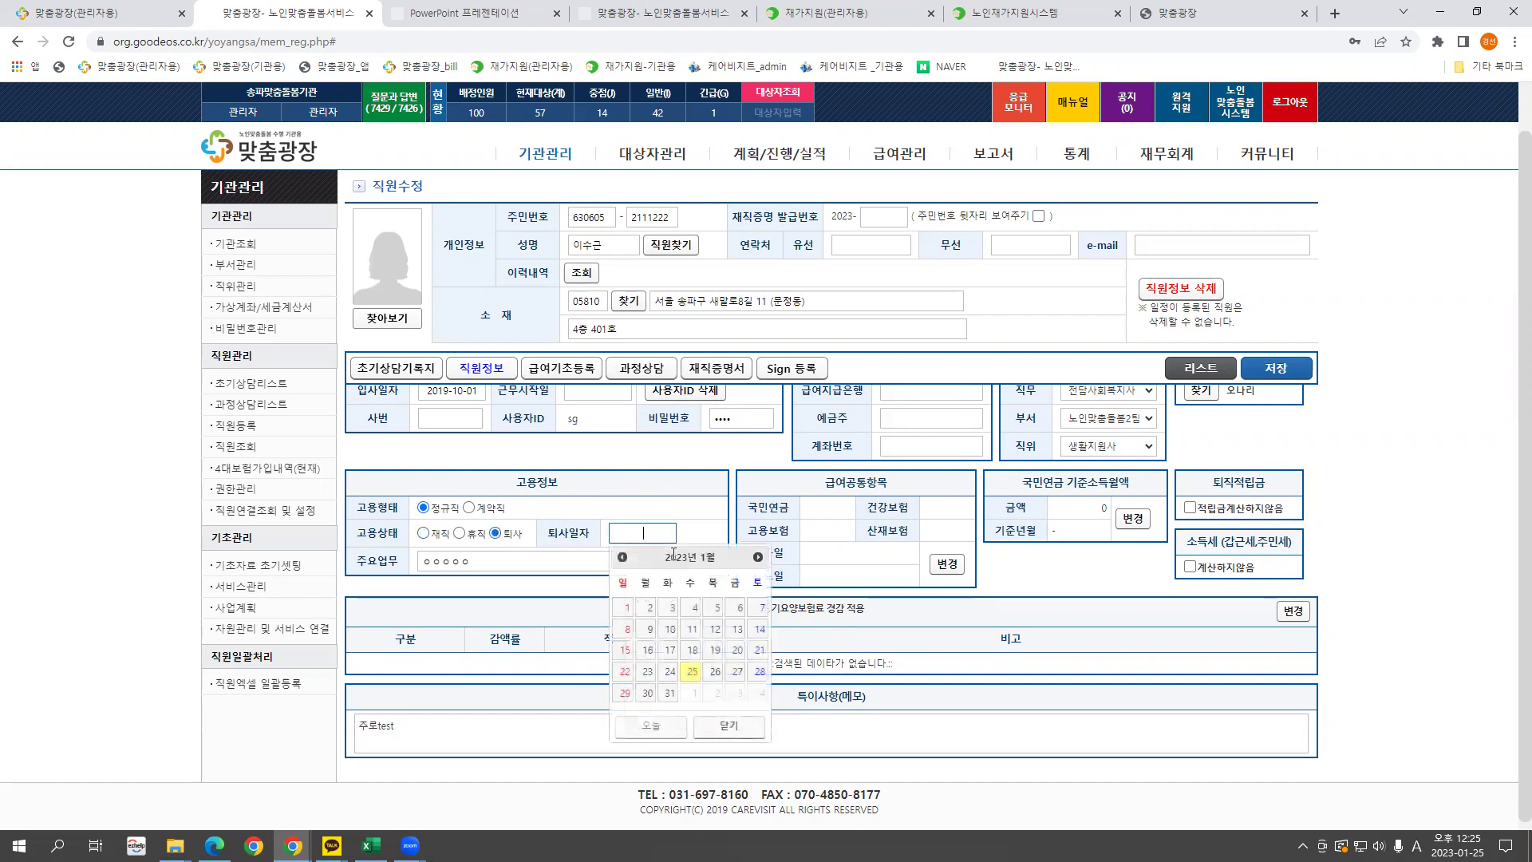
{"action": "type", "text": "2022123"}
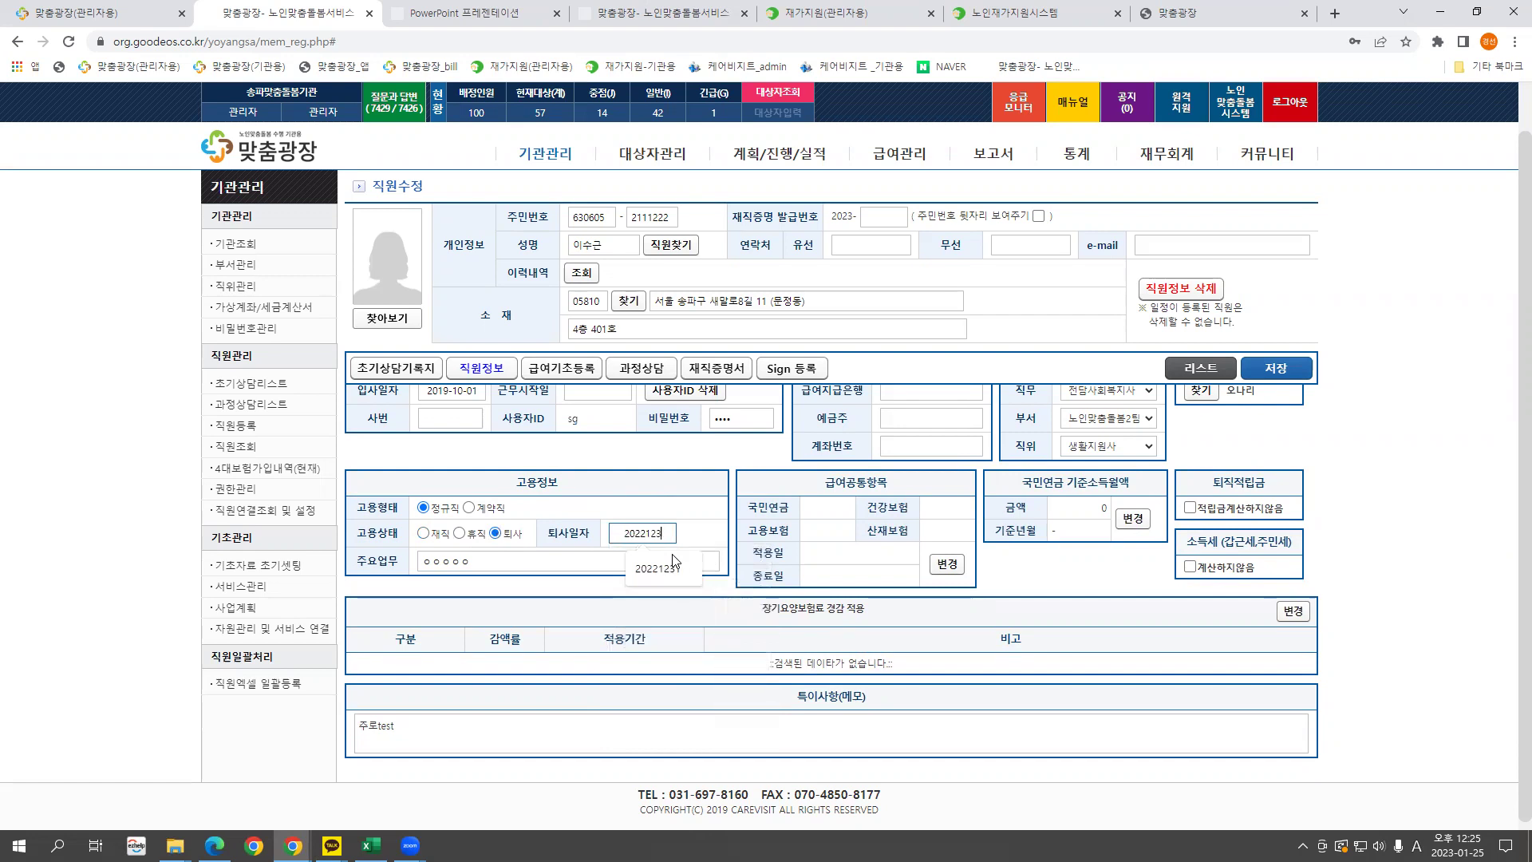
{"action": "left_click", "coordinate": [673, 565]}
{"action": "left_click", "coordinate": [1283, 373]}
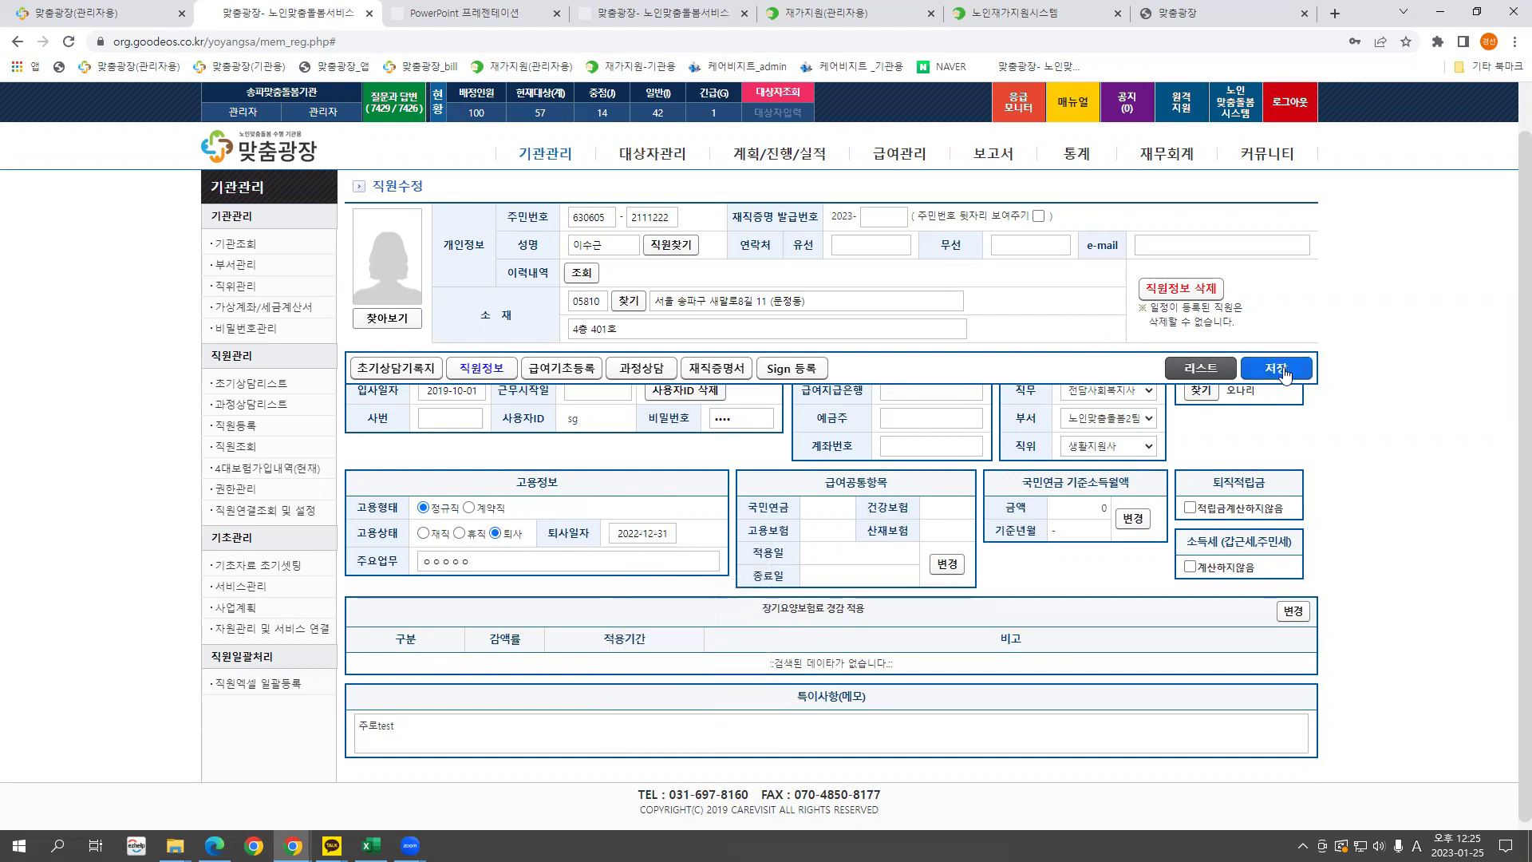
{"action": "left_click", "coordinate": [902, 128]}
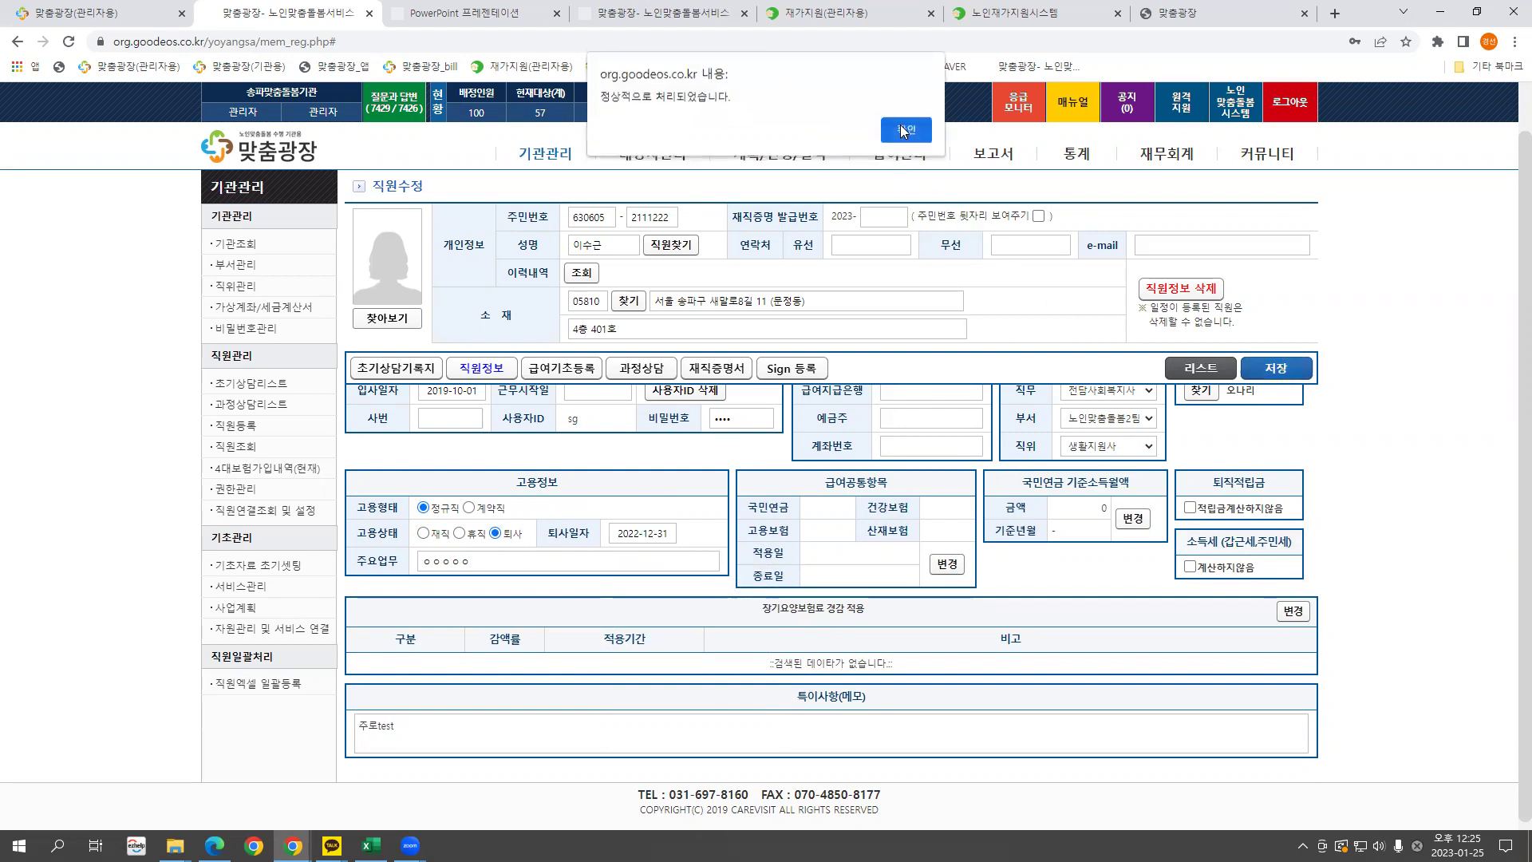
{"action": "left_click", "coordinate": [901, 128]}
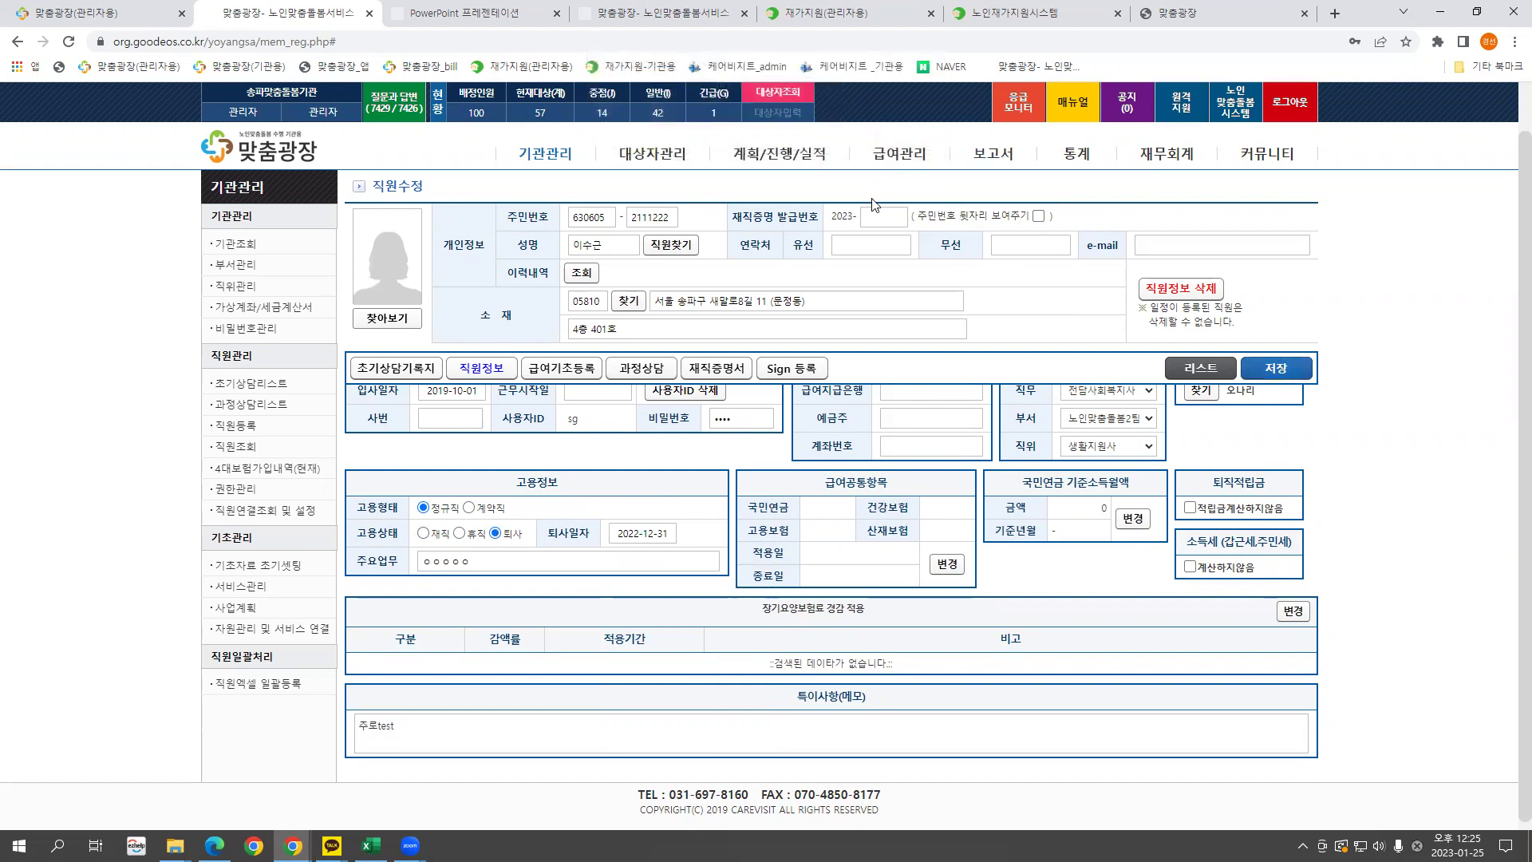
Back in 직원조회, search the staff member's name filtered to resigned staff and open the result.
{"action": "left_click", "coordinate": [1212, 369]}
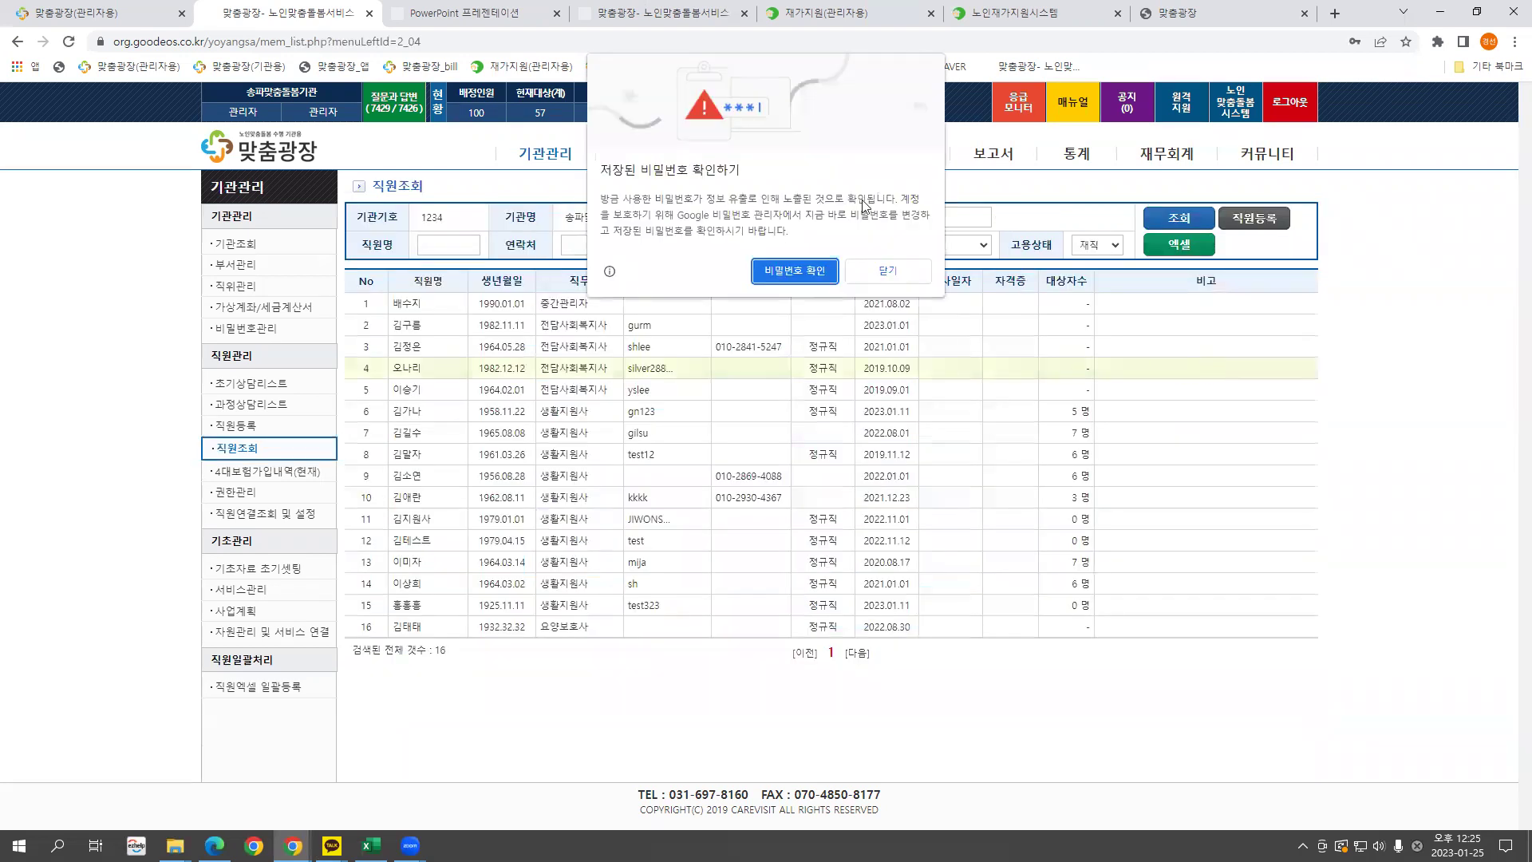
{"action": "left_click", "coordinate": [887, 271]}
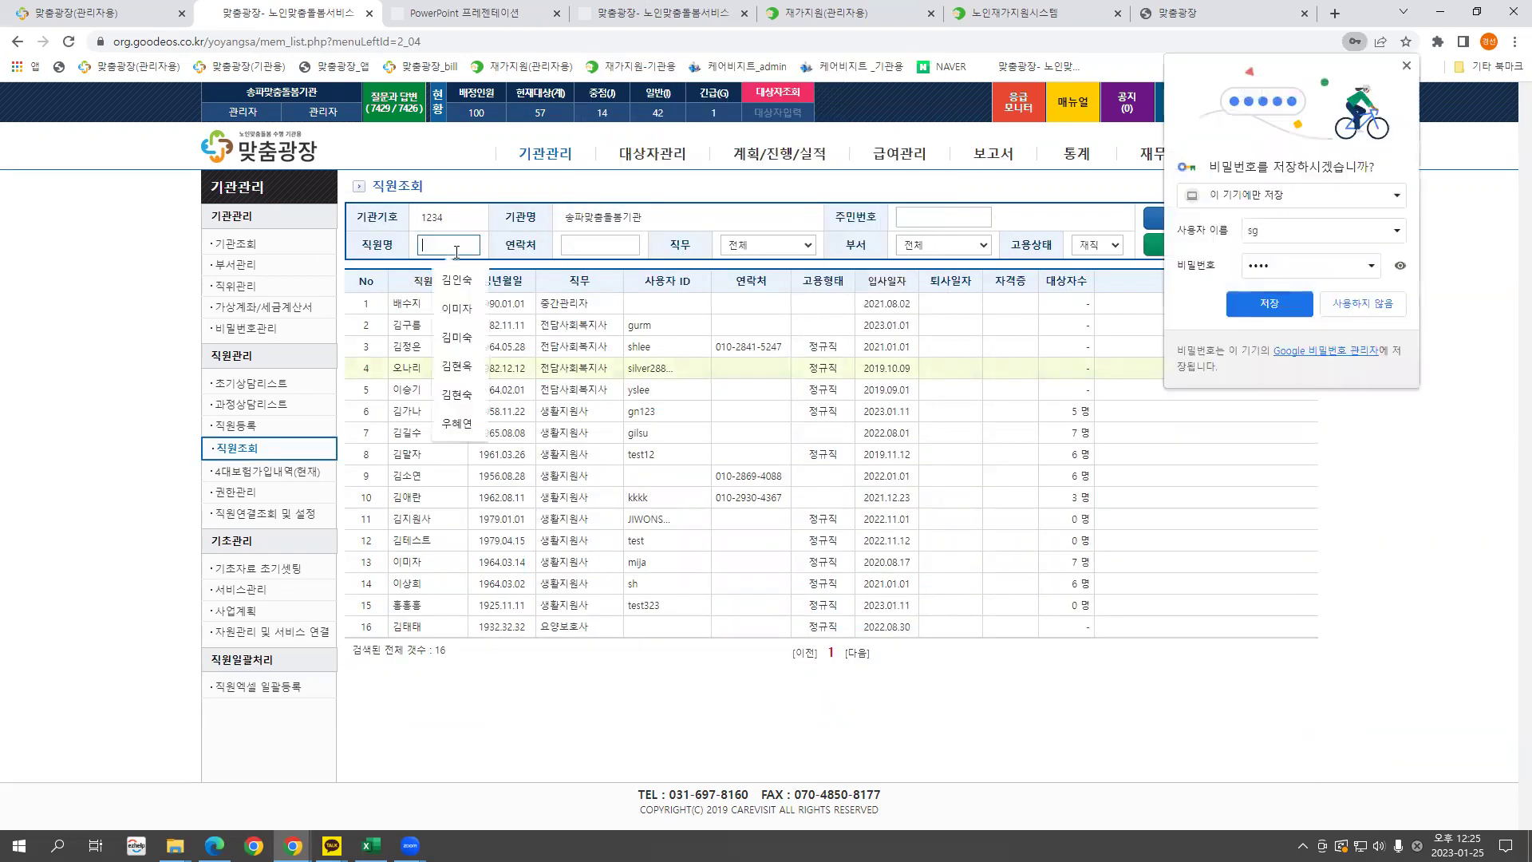
{"action": "left_click", "coordinate": [1277, 498]}
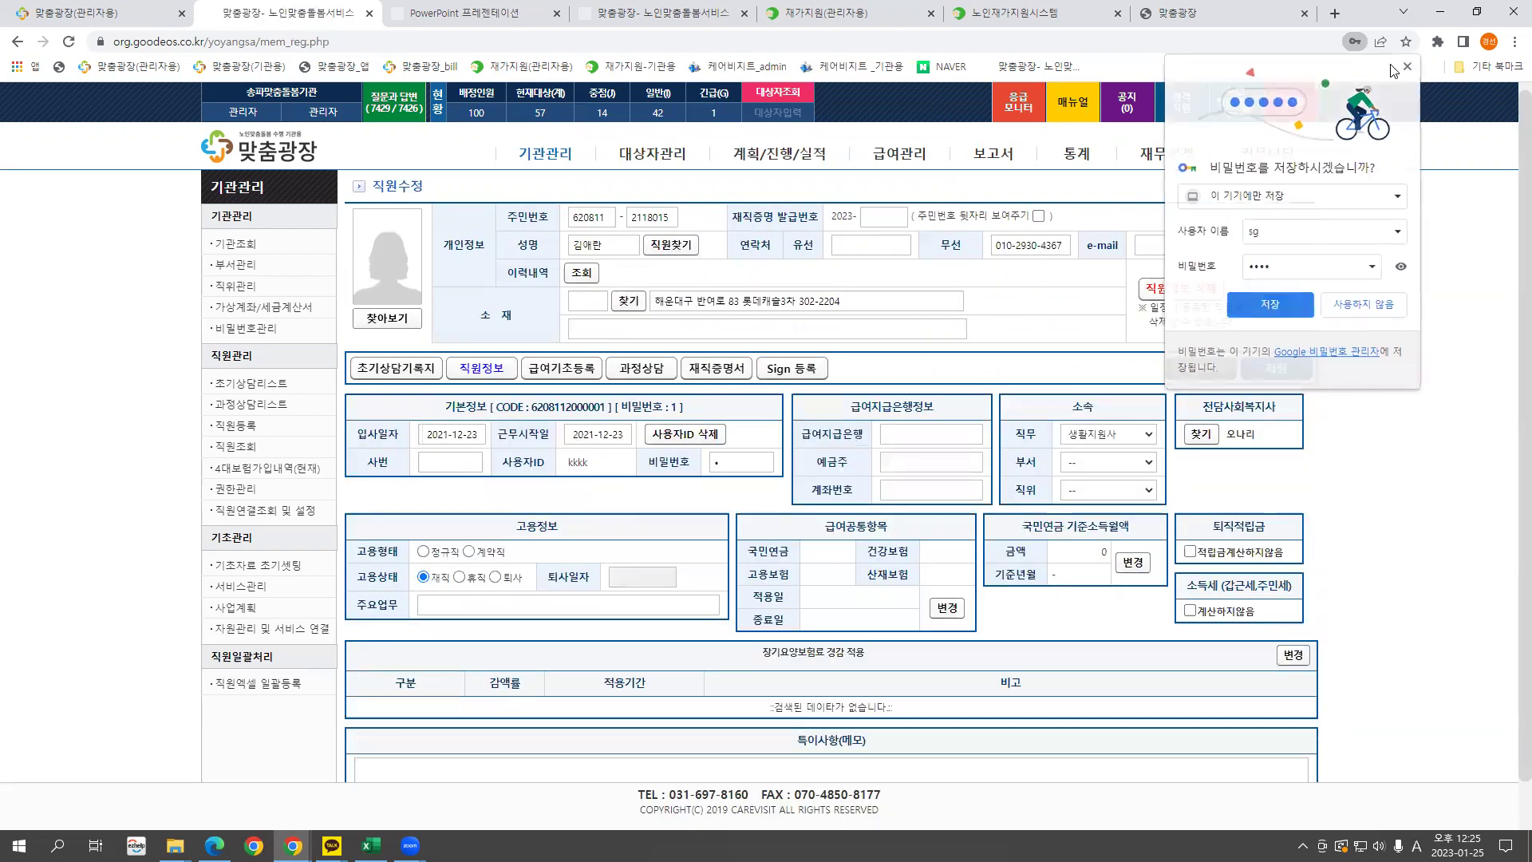
{"action": "left_click", "coordinate": [237, 446]}
{"action": "left_click", "coordinate": [447, 244]}
{"action": "key", "text": "Hangul"}
{"action": "type", "text": "이수"}
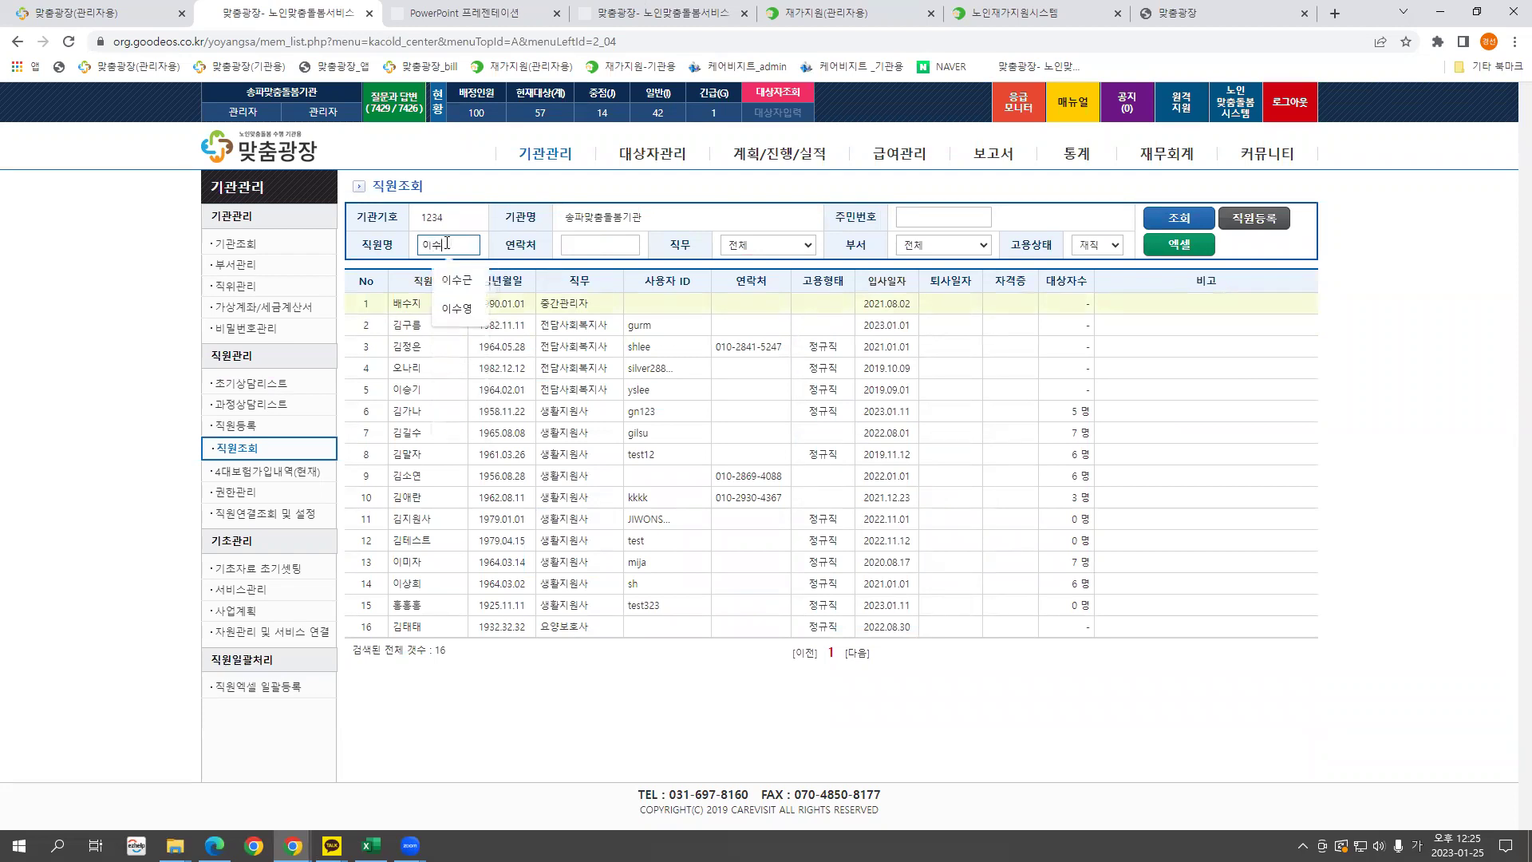
{"action": "key", "text": "Return"}
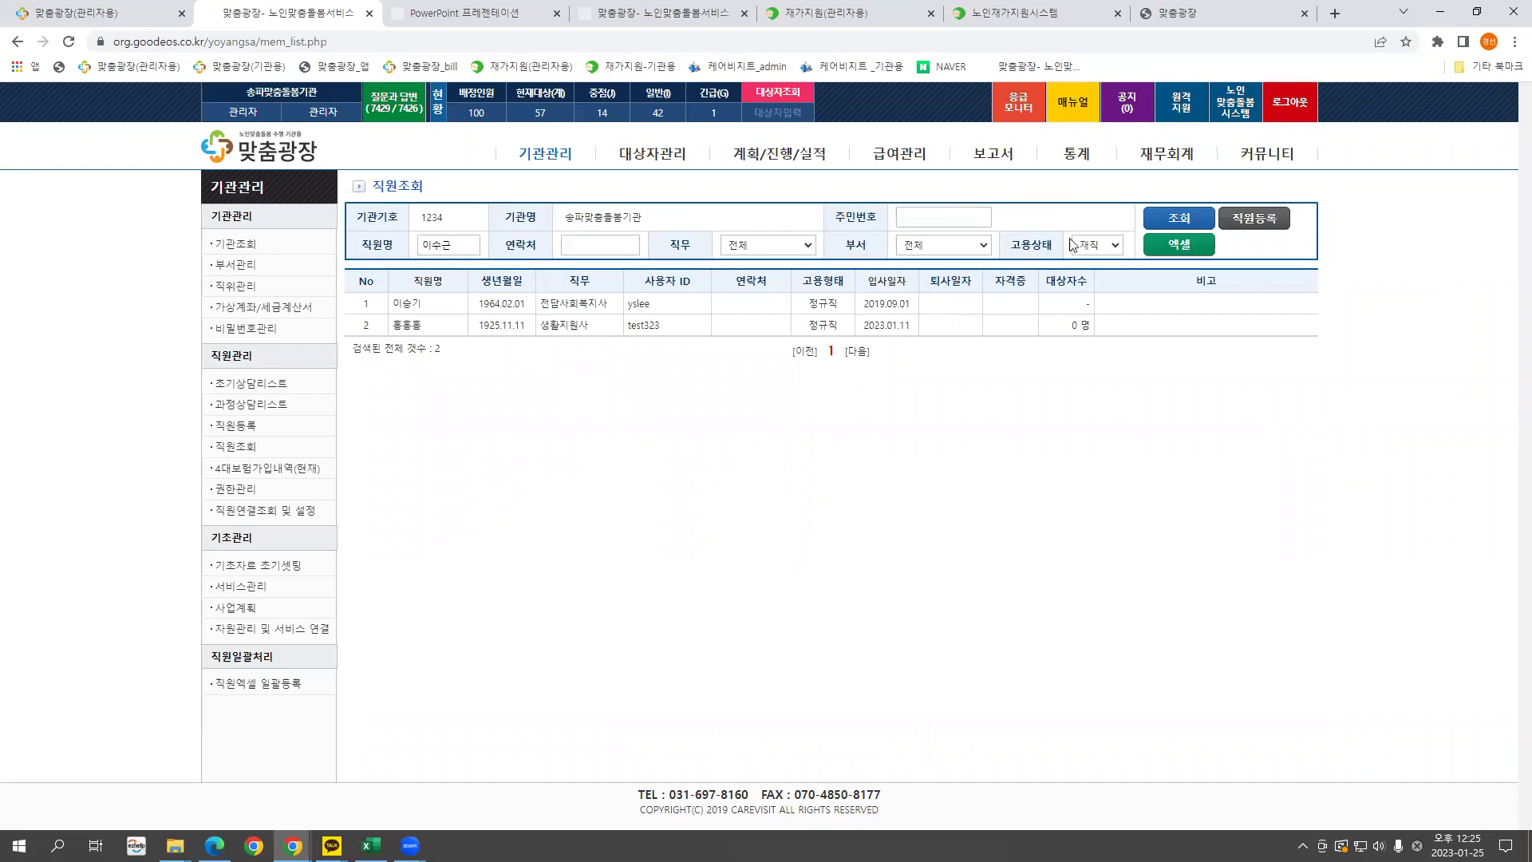
{"action": "left_click", "coordinate": [1105, 246]}
{"action": "left_click", "coordinate": [1089, 304]}
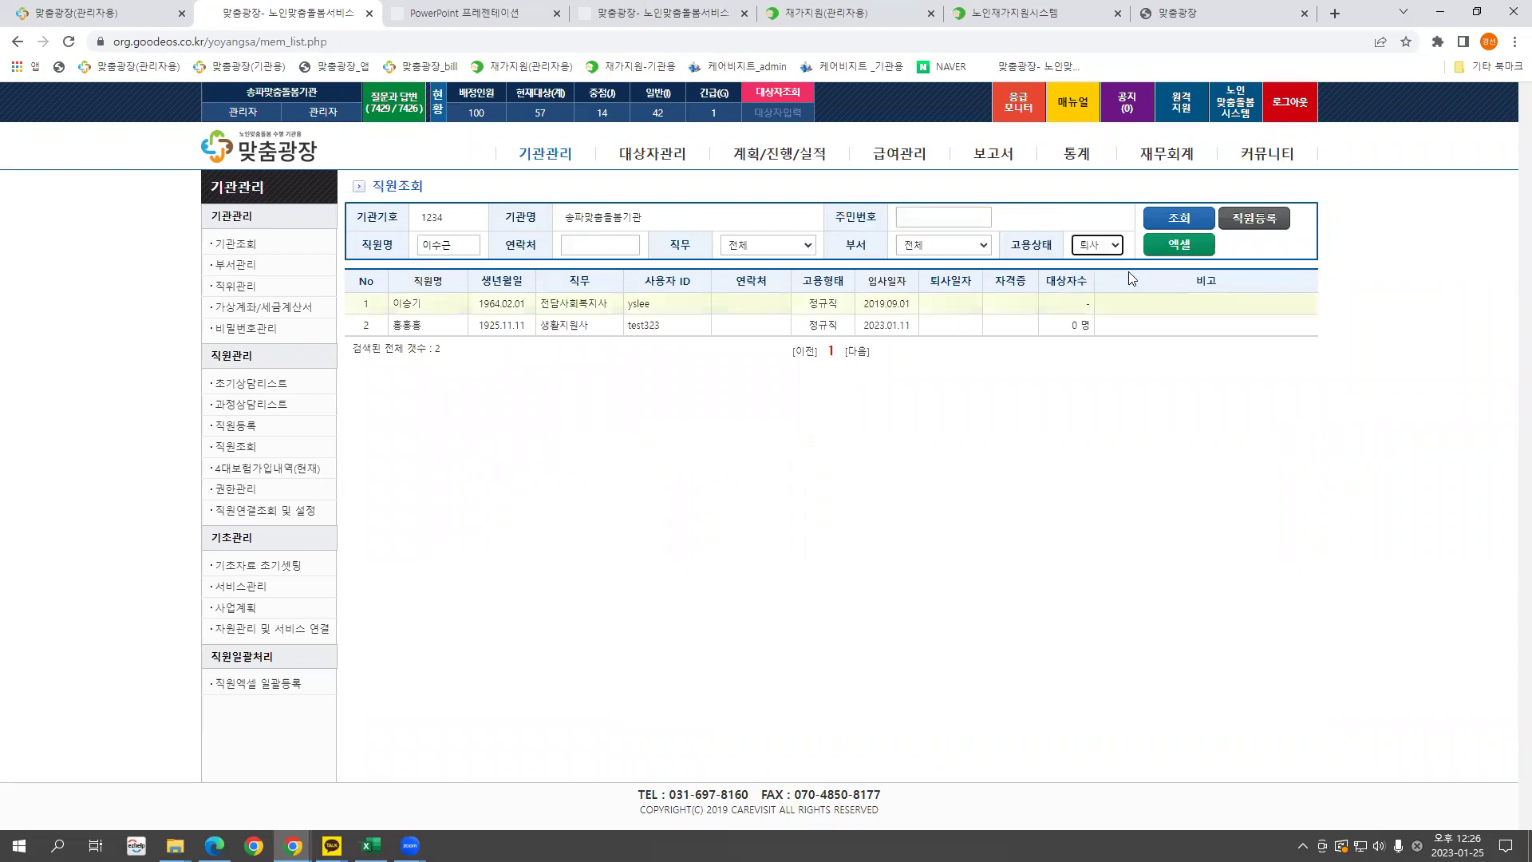
{"action": "left_click", "coordinate": [1179, 218]}
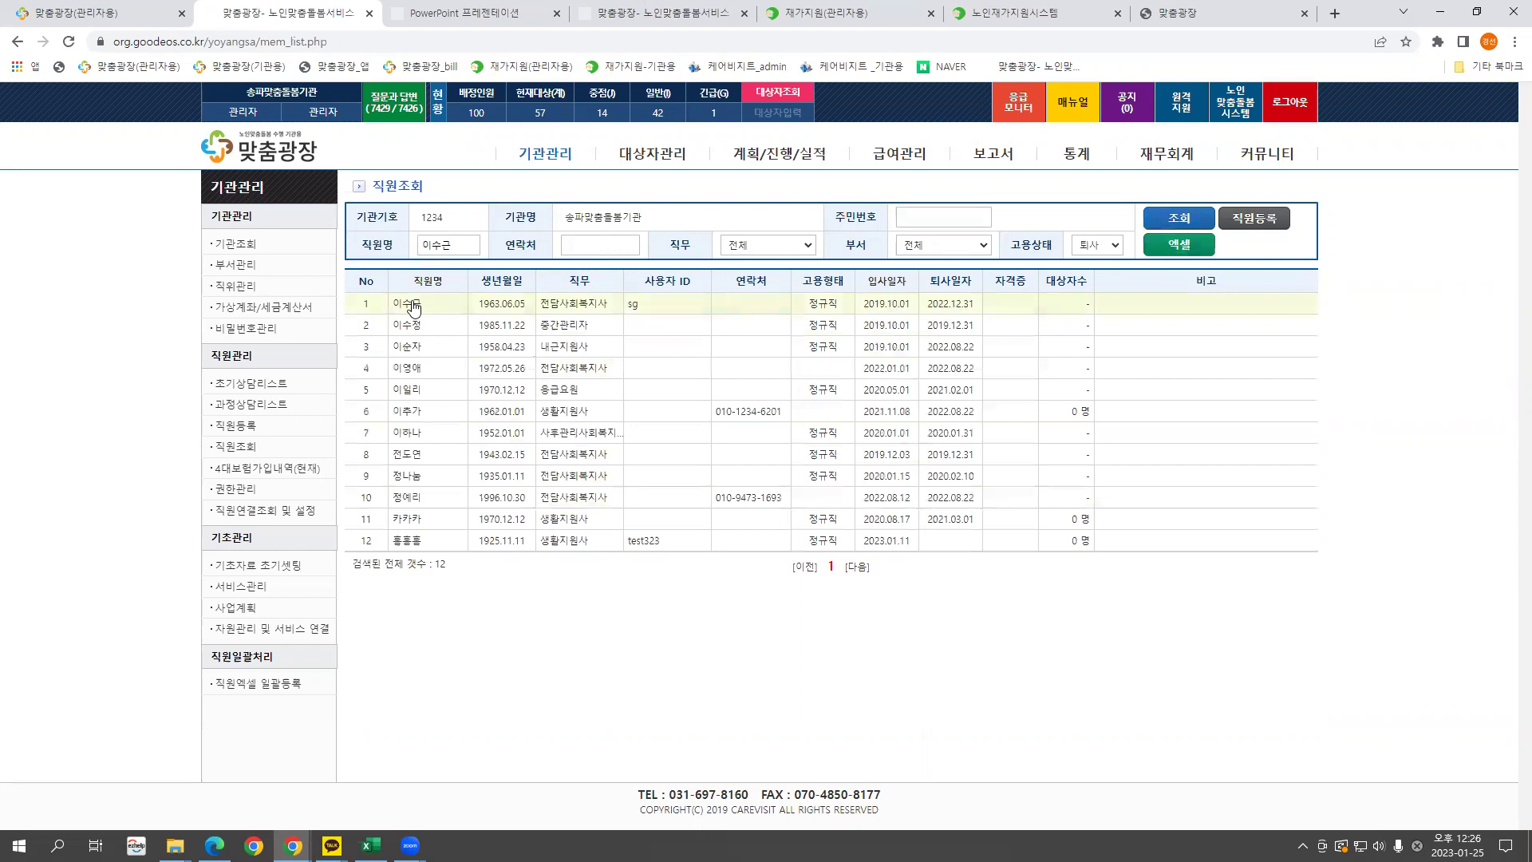
{"action": "left_click", "coordinate": [407, 303]}
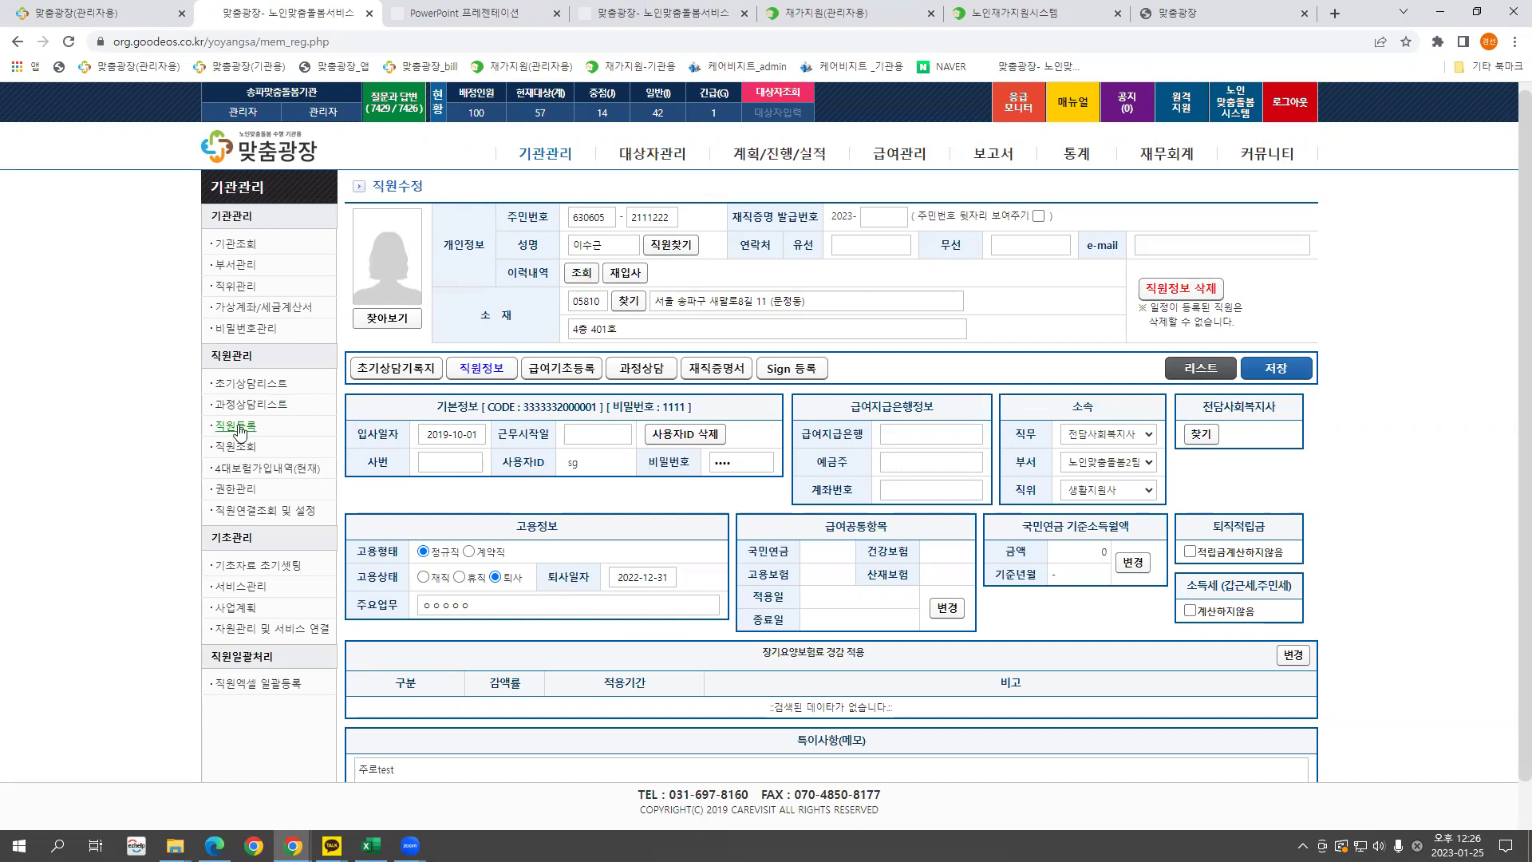
Re-search the full staff name with 고용상태 set to 전체 and open their record.
{"action": "left_click", "coordinate": [249, 451]}
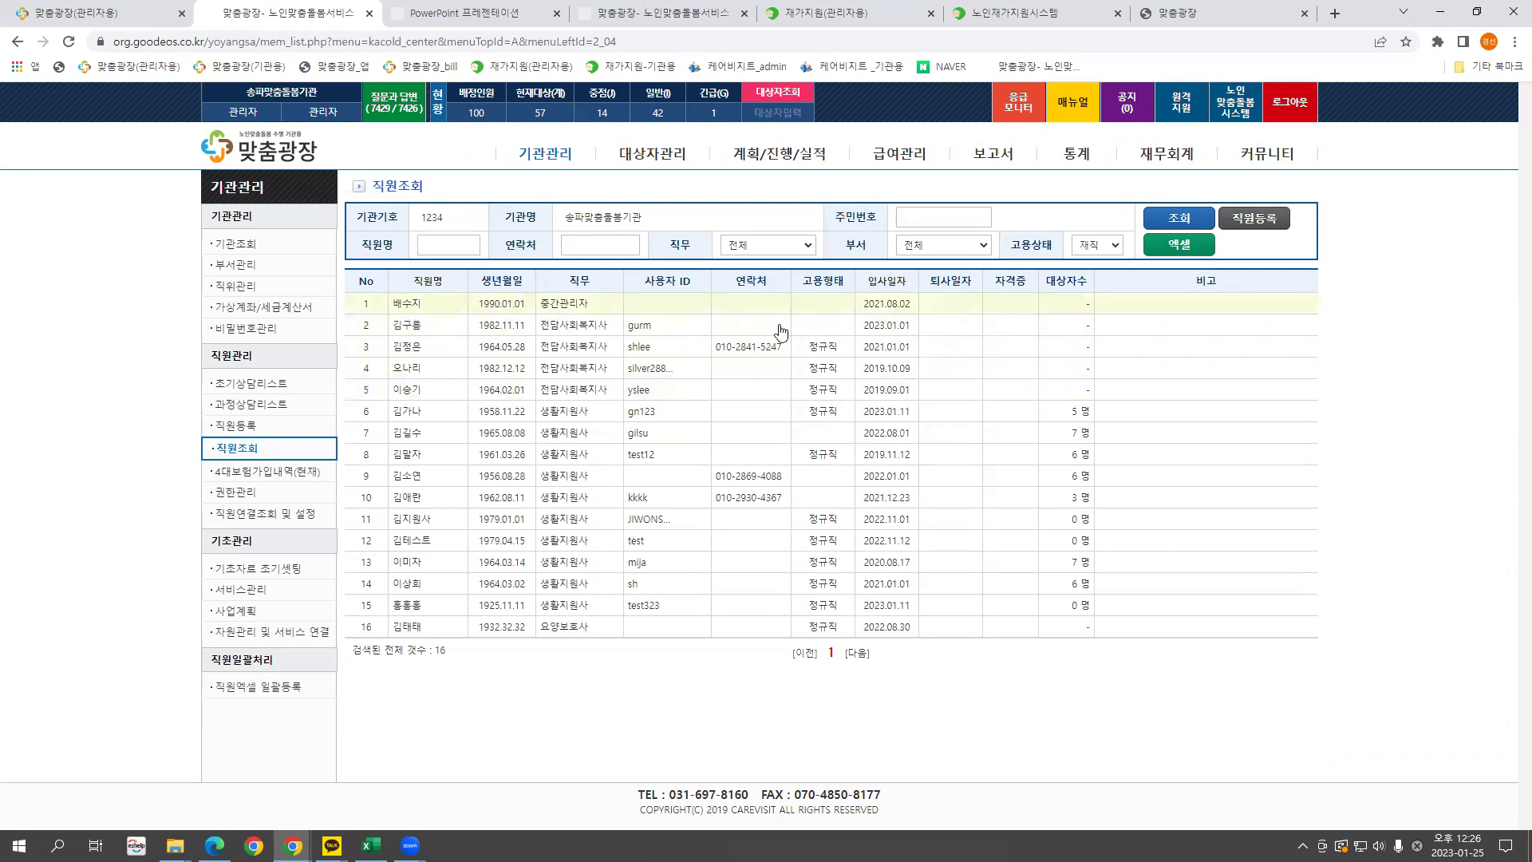
{"action": "left_click", "coordinate": [477, 244]}
{"action": "key", "text": "Return"}
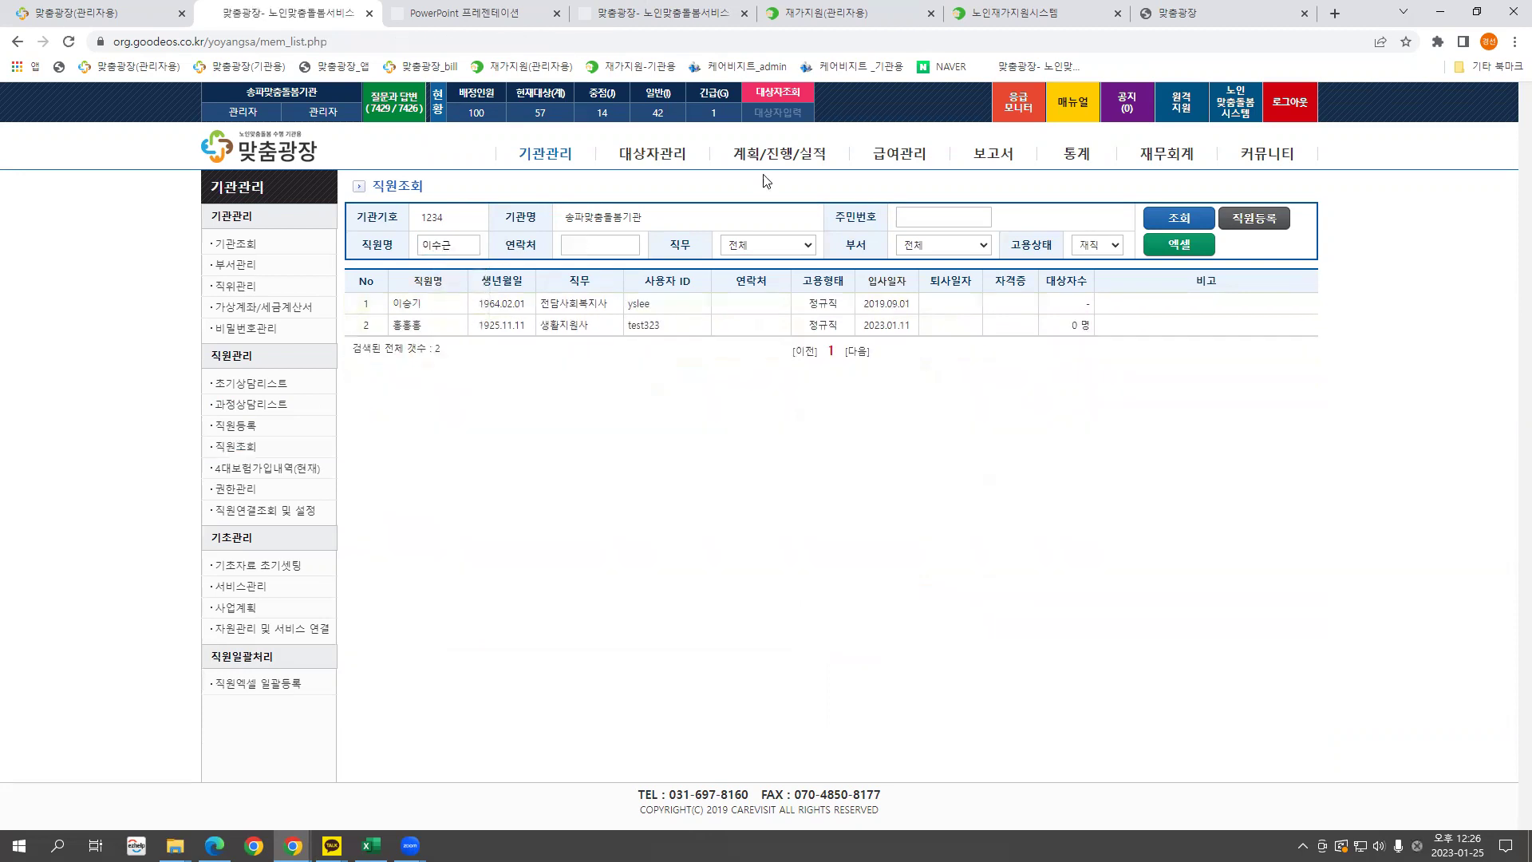
{"action": "left_click", "coordinate": [1097, 245]}
{"action": "left_click", "coordinate": [1091, 261]}
{"action": "left_click", "coordinate": [1179, 218]}
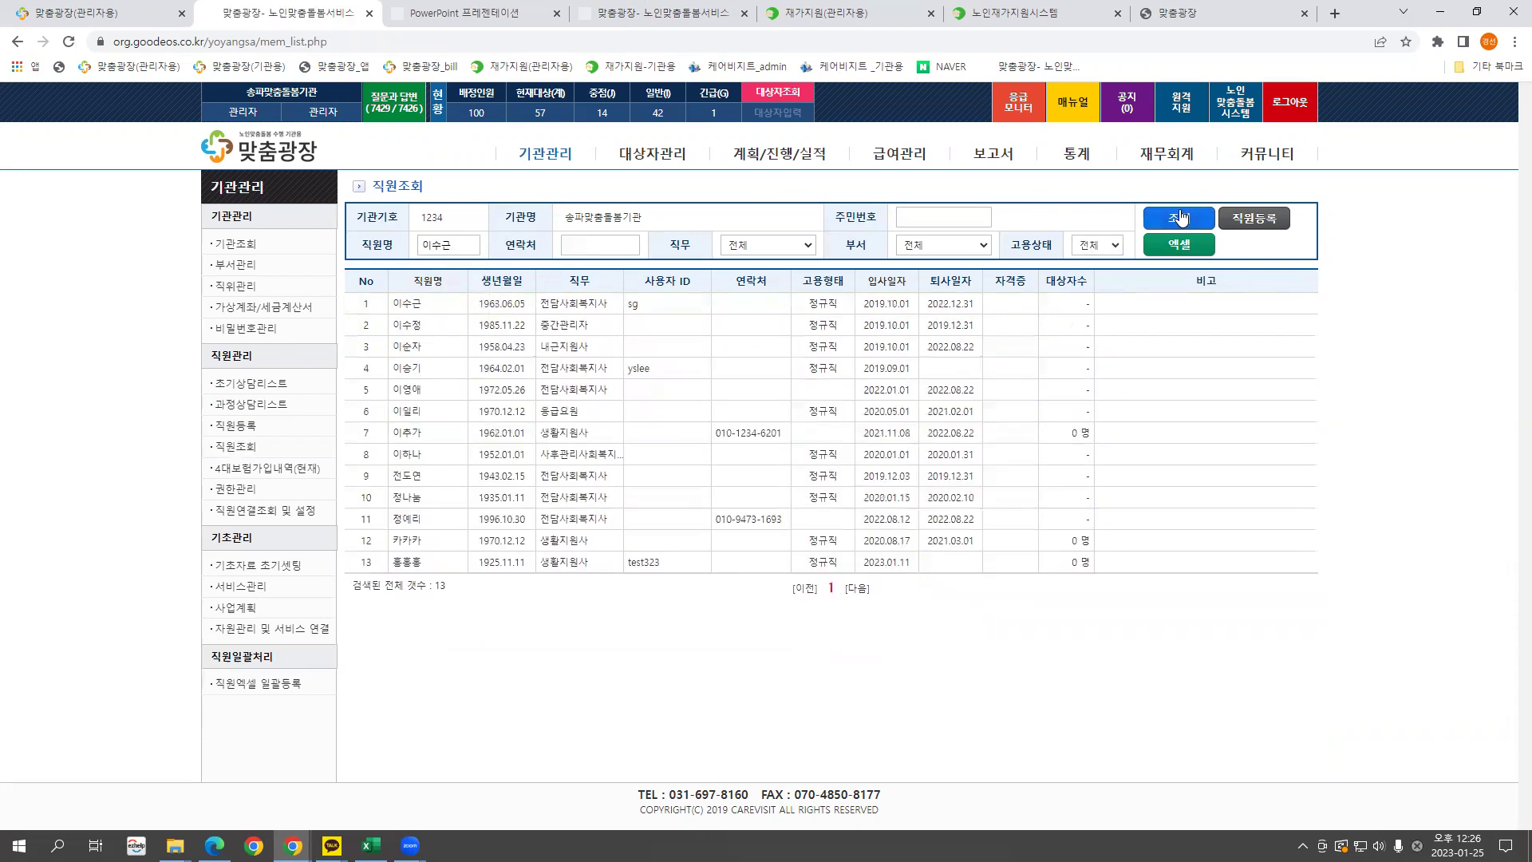
{"action": "left_click", "coordinate": [403, 303]}
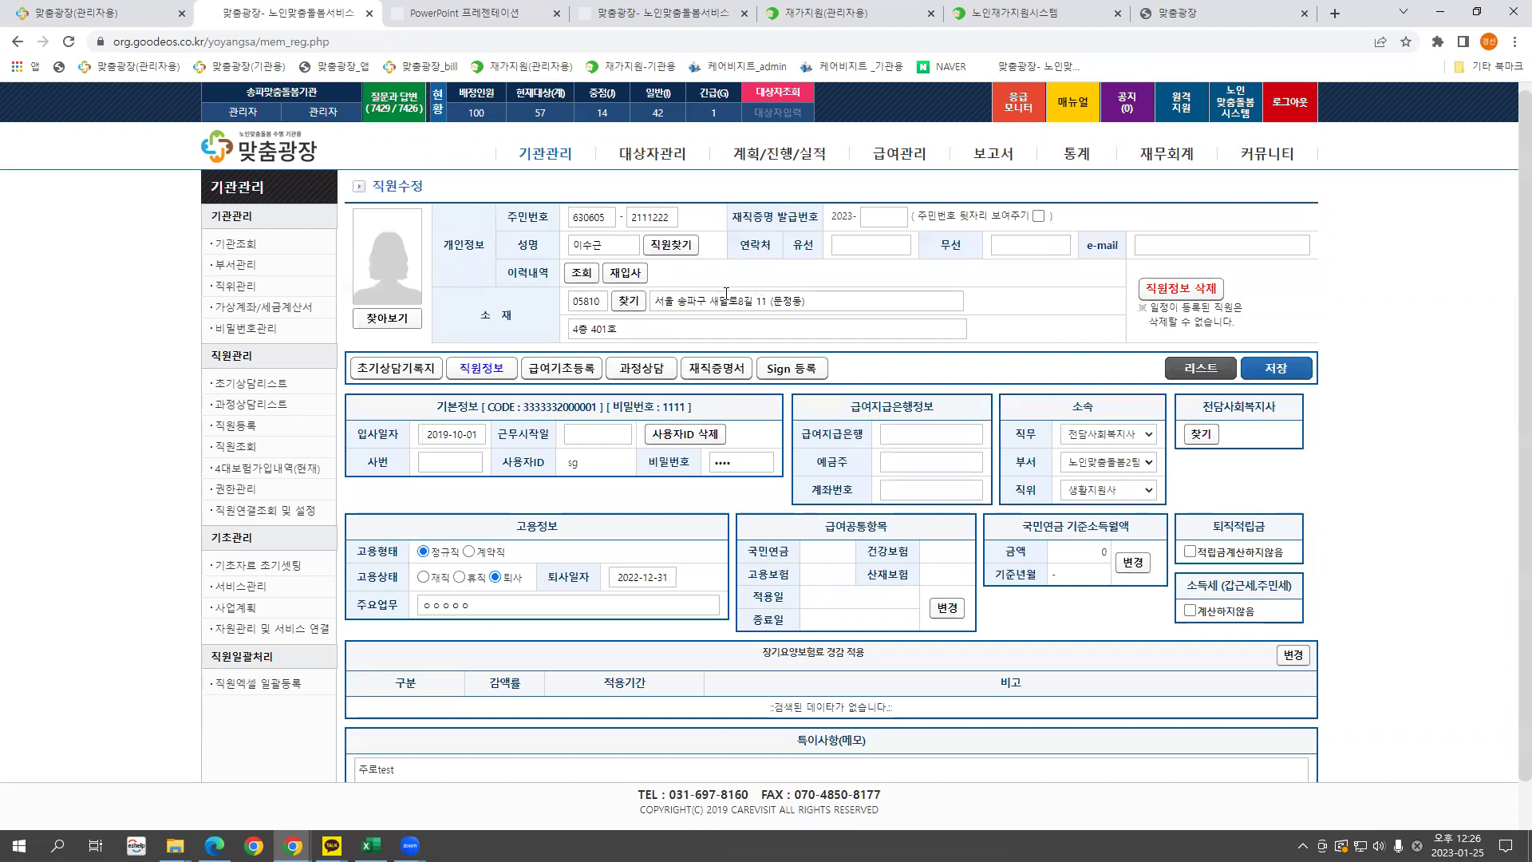
Register a 재입사 with 입사일자 20230101, confirm the success alert, and close the popup.
{"action": "left_click", "coordinate": [630, 274]}
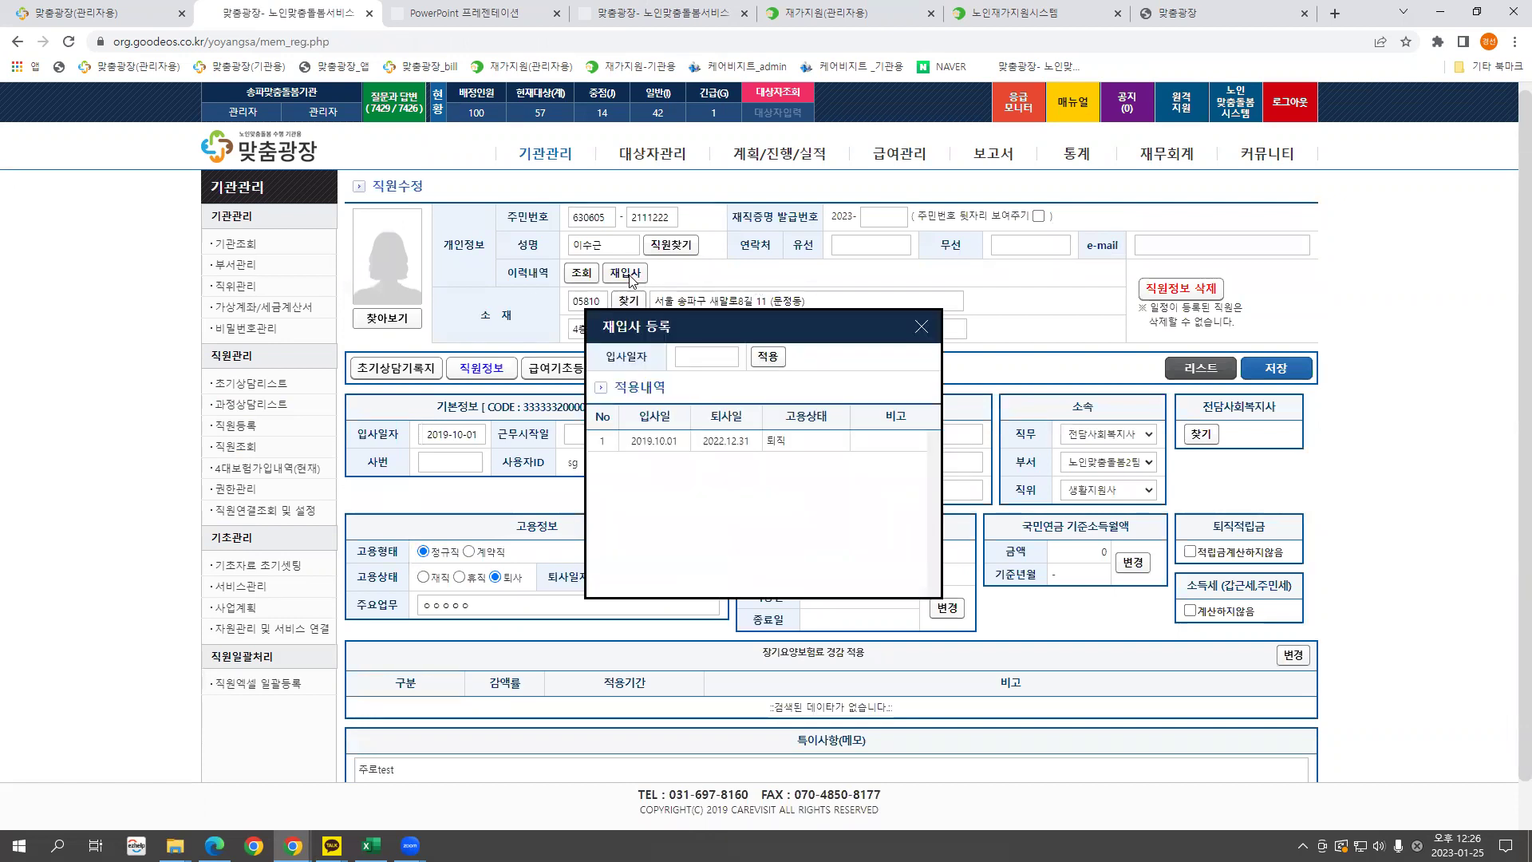
{"action": "left_click", "coordinate": [707, 357]}
{"action": "type", "text": "20230101"}
{"action": "left_click", "coordinate": [770, 359]}
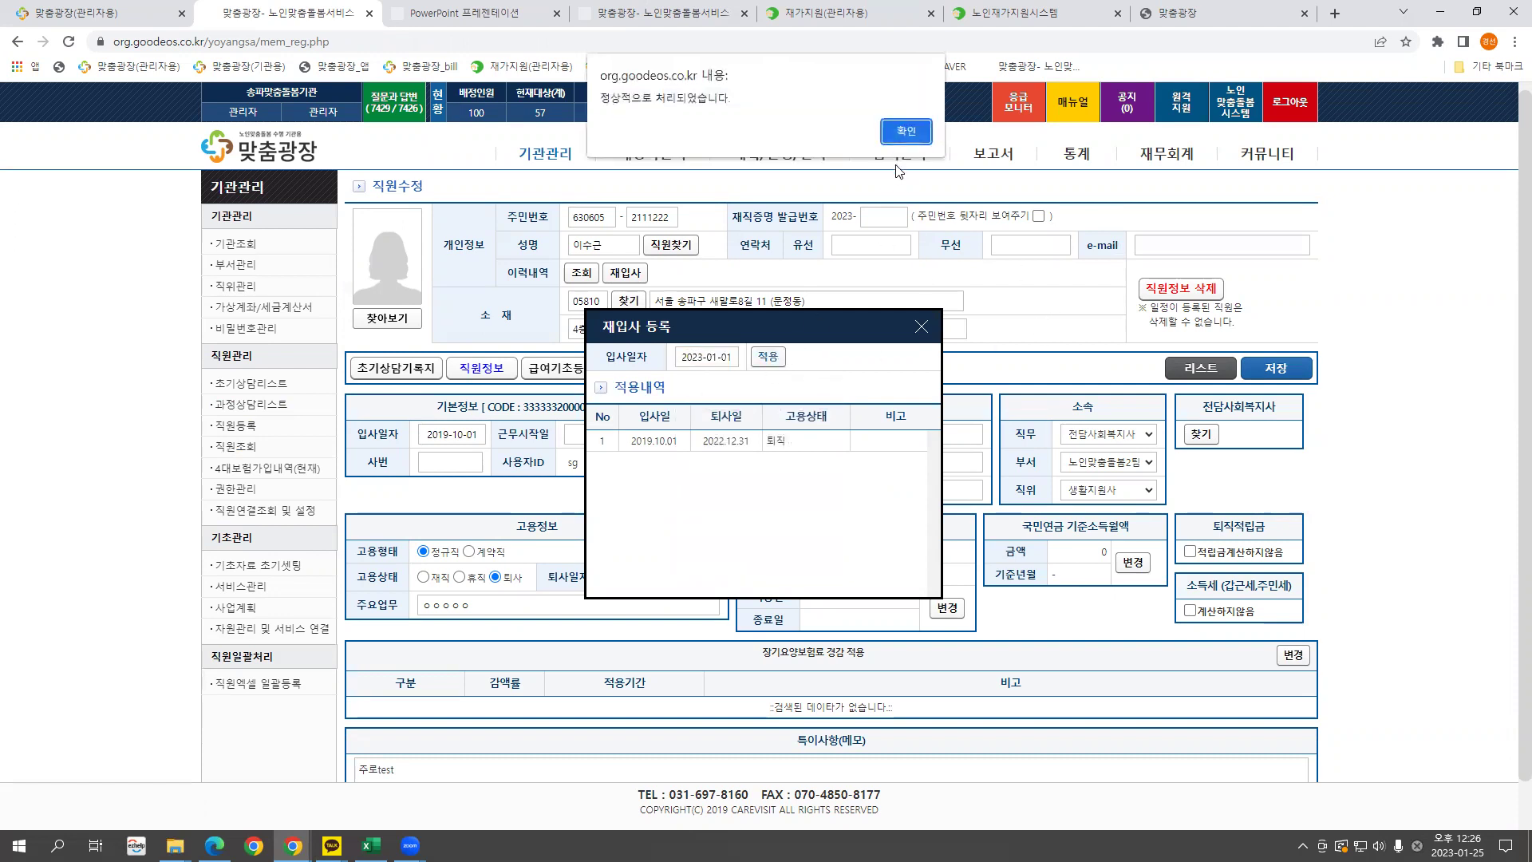
{"action": "left_click", "coordinate": [909, 133]}
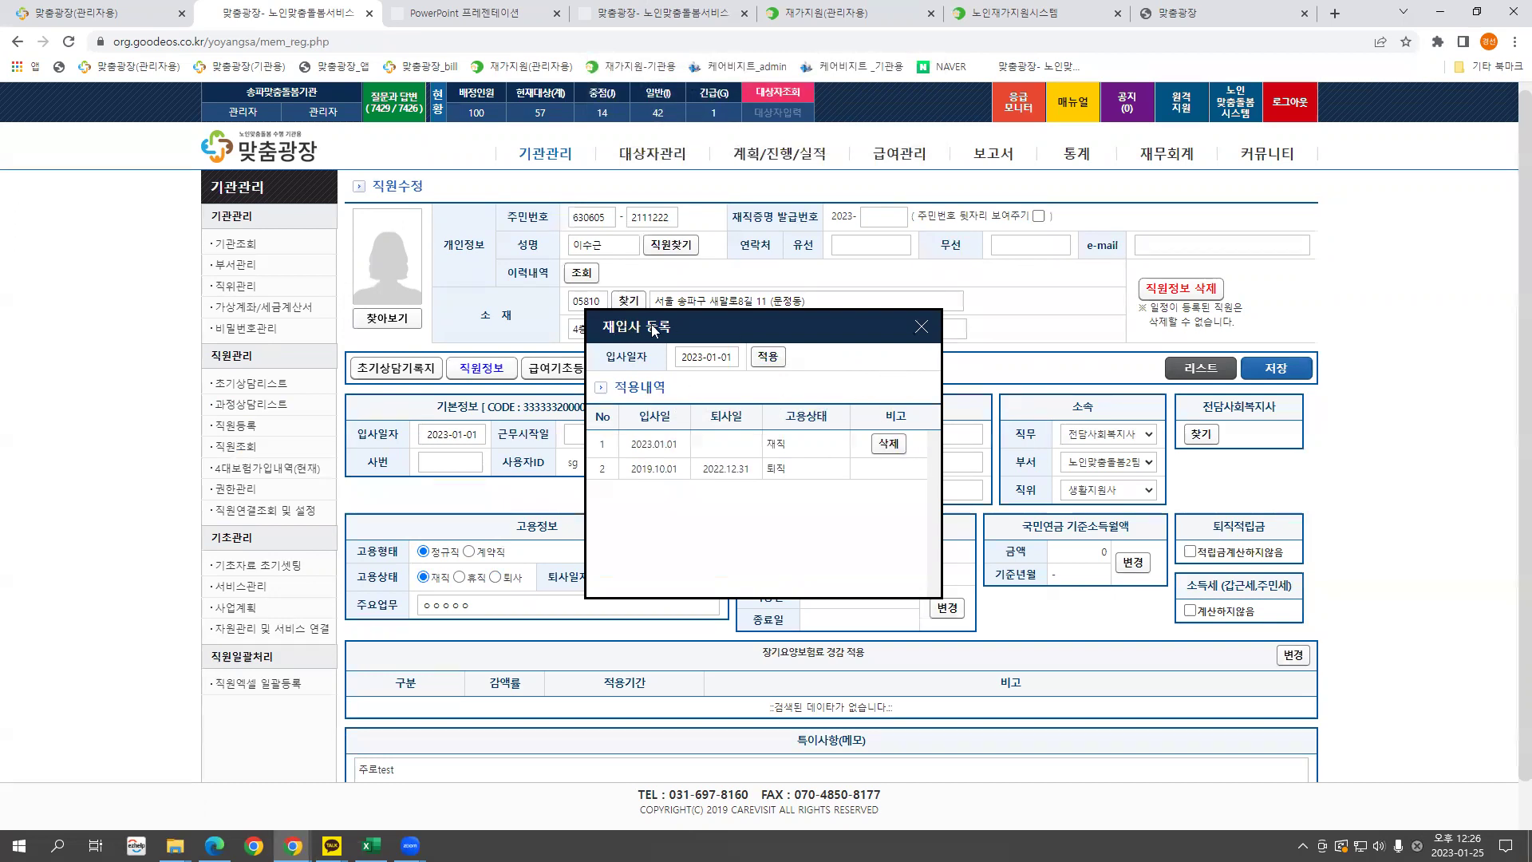
{"action": "left_click_drag", "start_coordinate": [652, 328], "coordinate": [719, 330]}
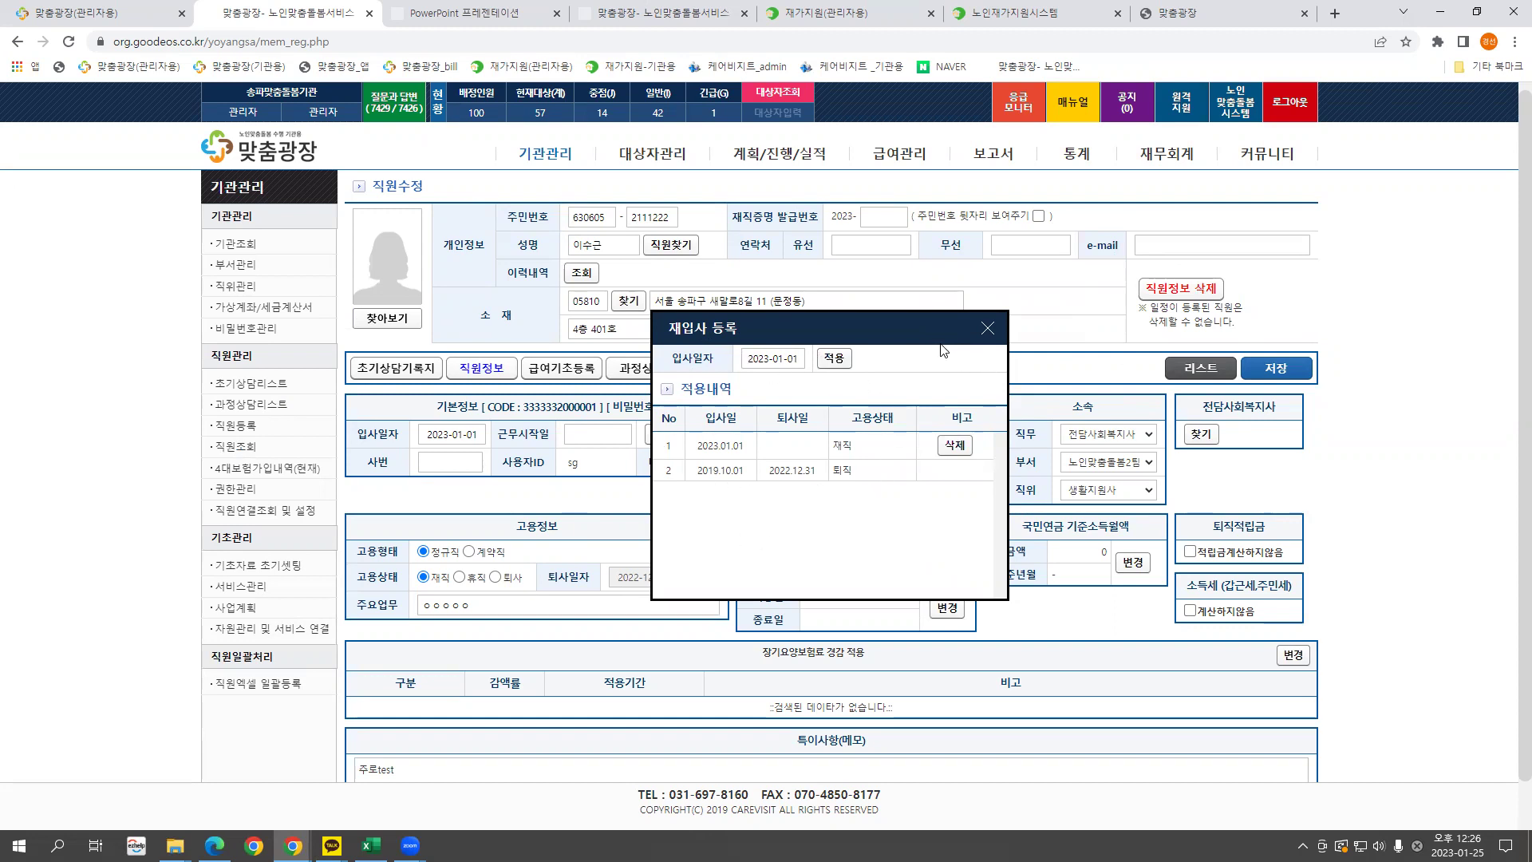
{"action": "left_click_drag", "start_coordinate": [855, 336], "coordinate": [805, 363]}
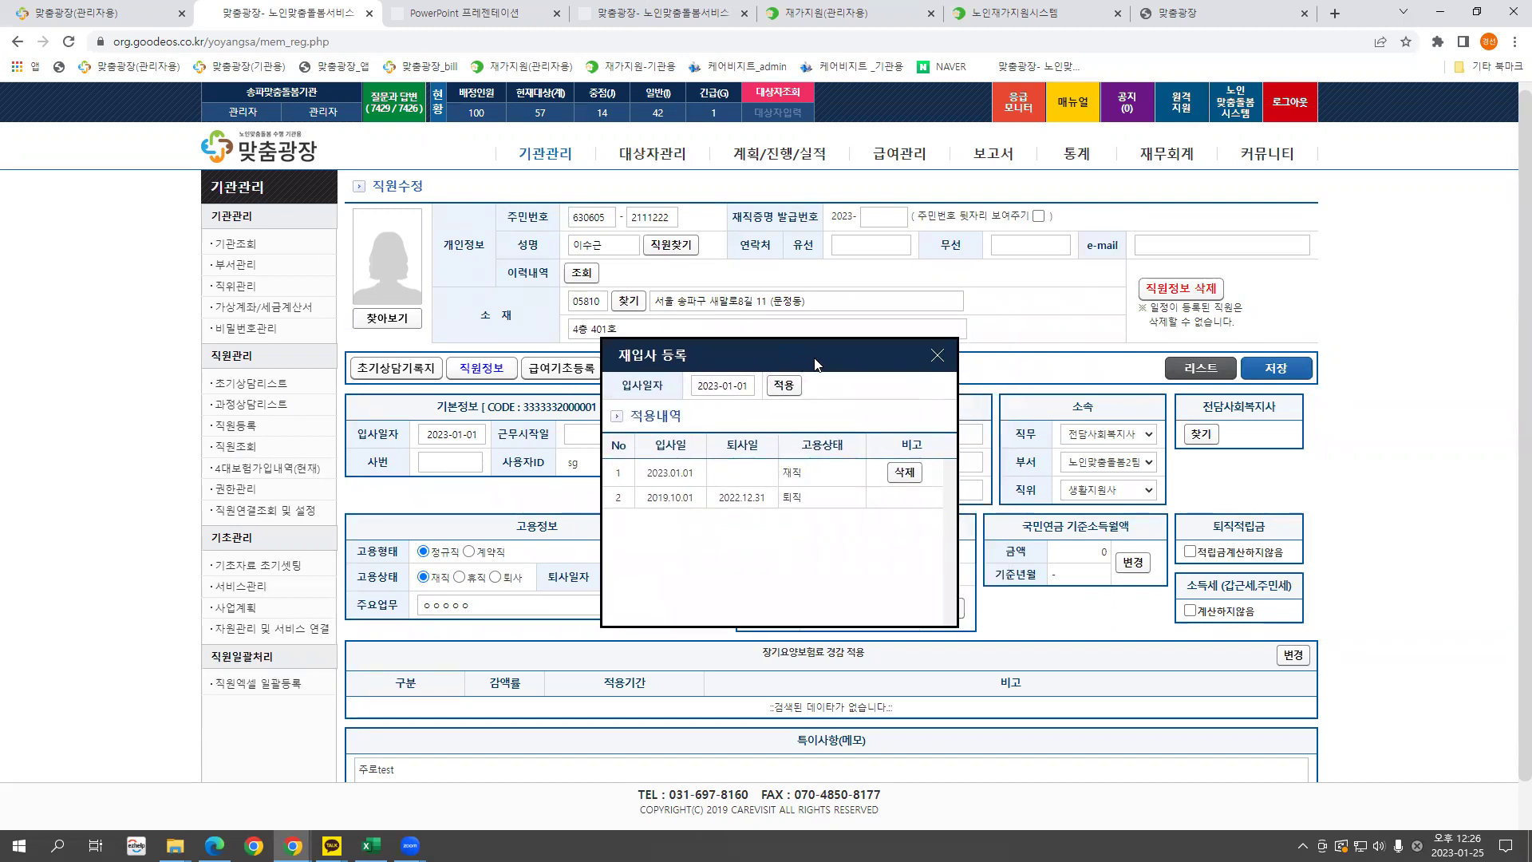
{"action": "left_click_drag", "start_coordinate": [819, 354], "coordinate": [791, 347]}
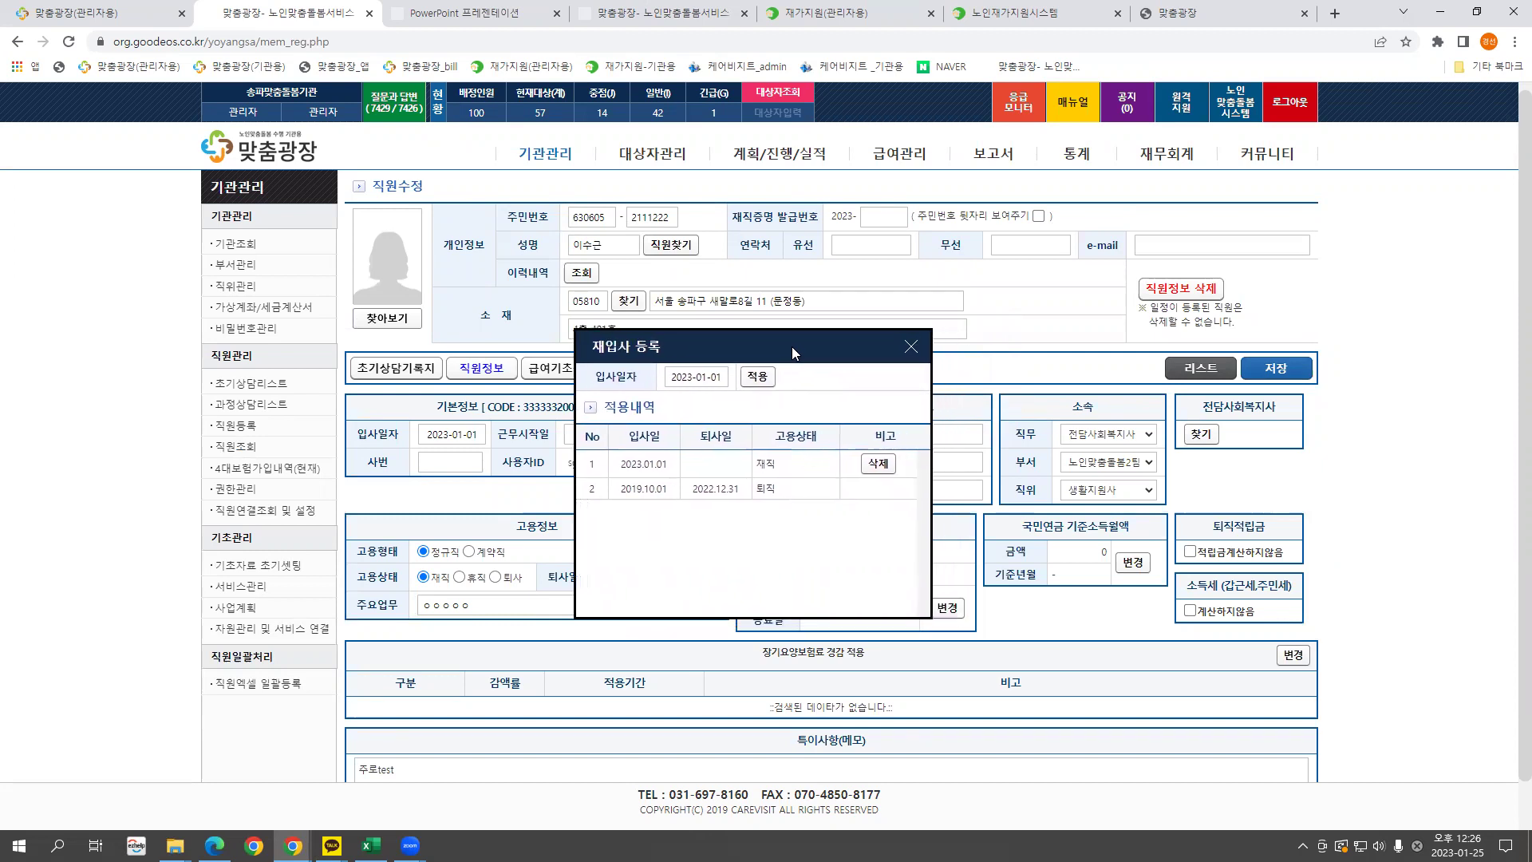
{"action": "left_click", "coordinate": [911, 350]}
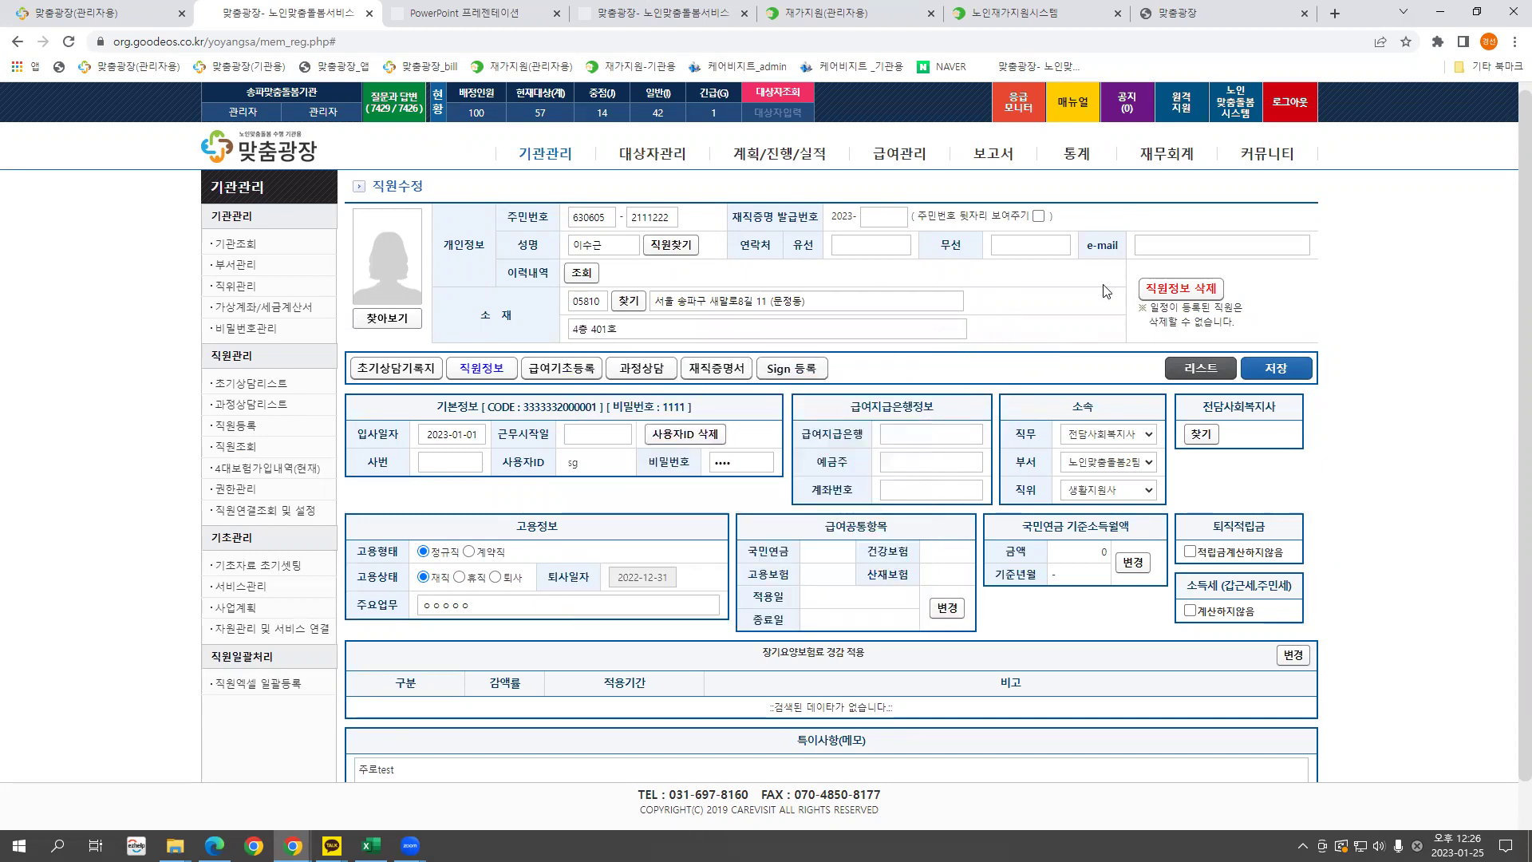
{"action": "left_click", "coordinate": [1207, 375]}
{"action": "left_click", "coordinate": [405, 309]}
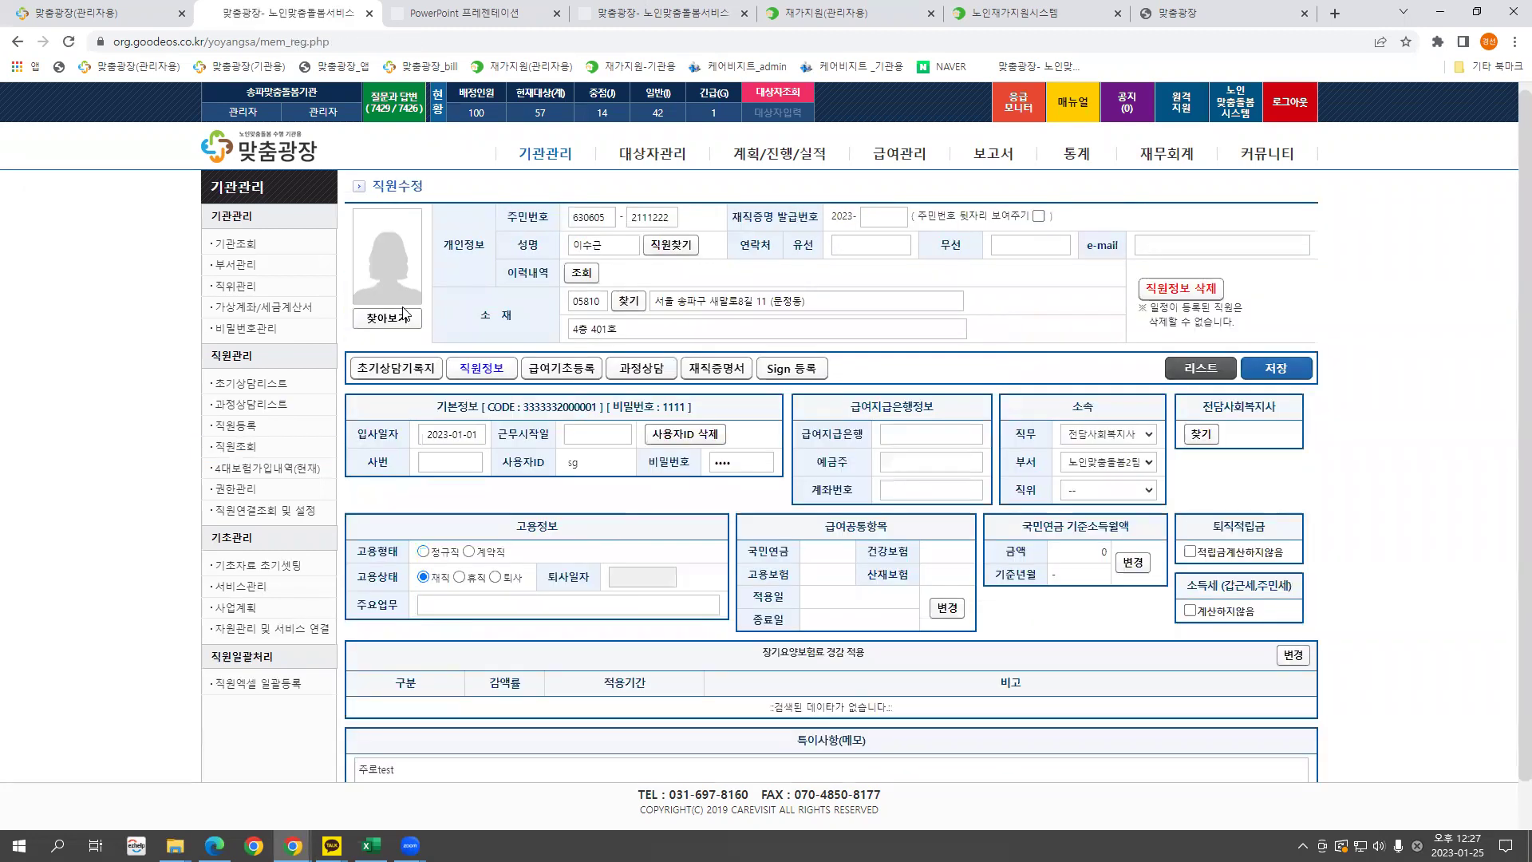
{"action": "left_click", "coordinate": [437, 433]}
{"action": "left_click", "coordinate": [782, 386]}
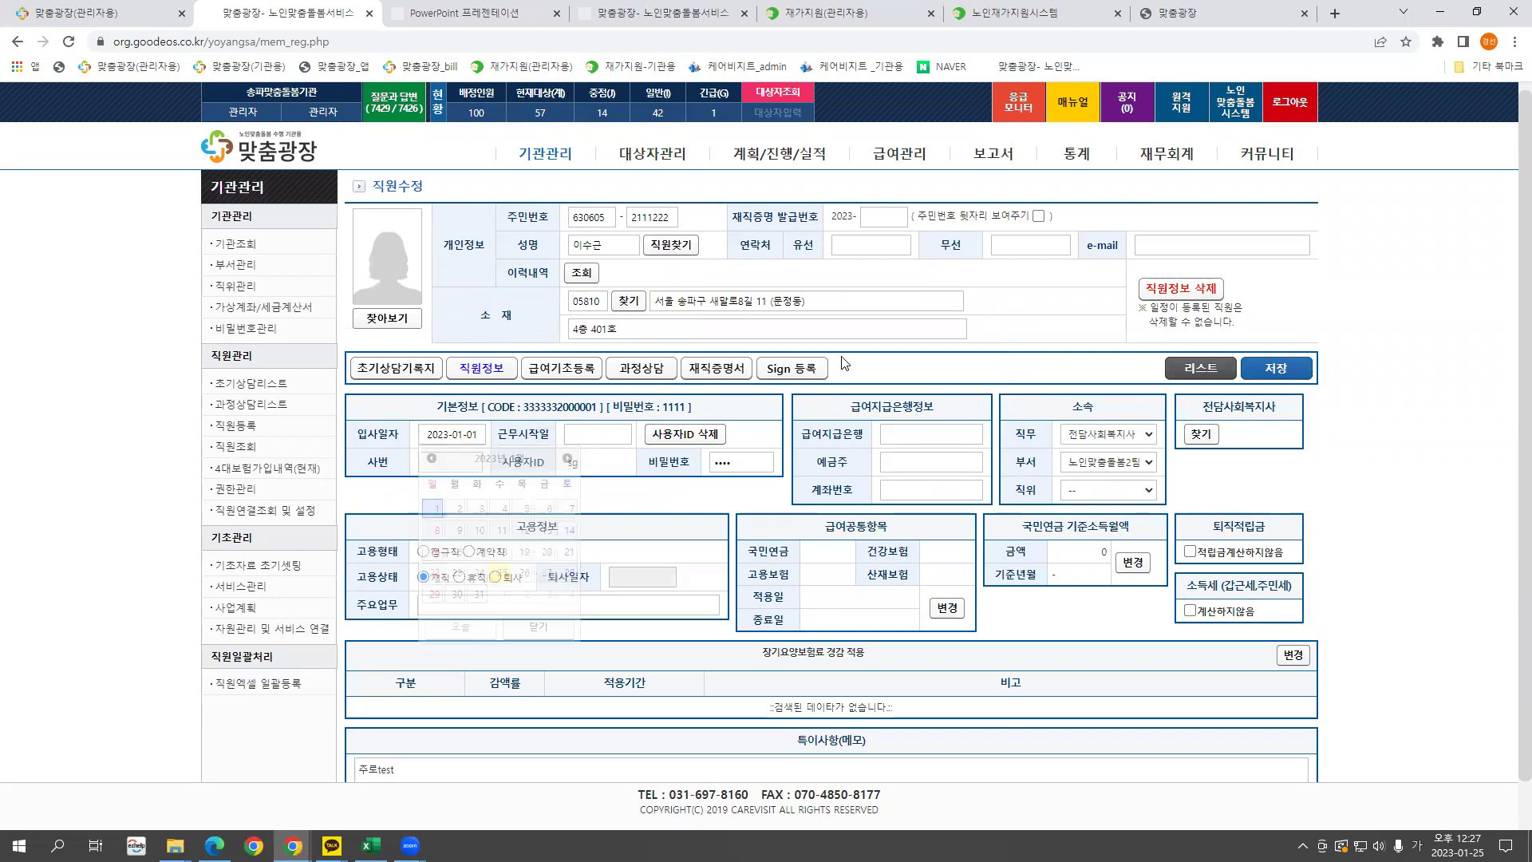
{"action": "left_click", "coordinate": [582, 273]}
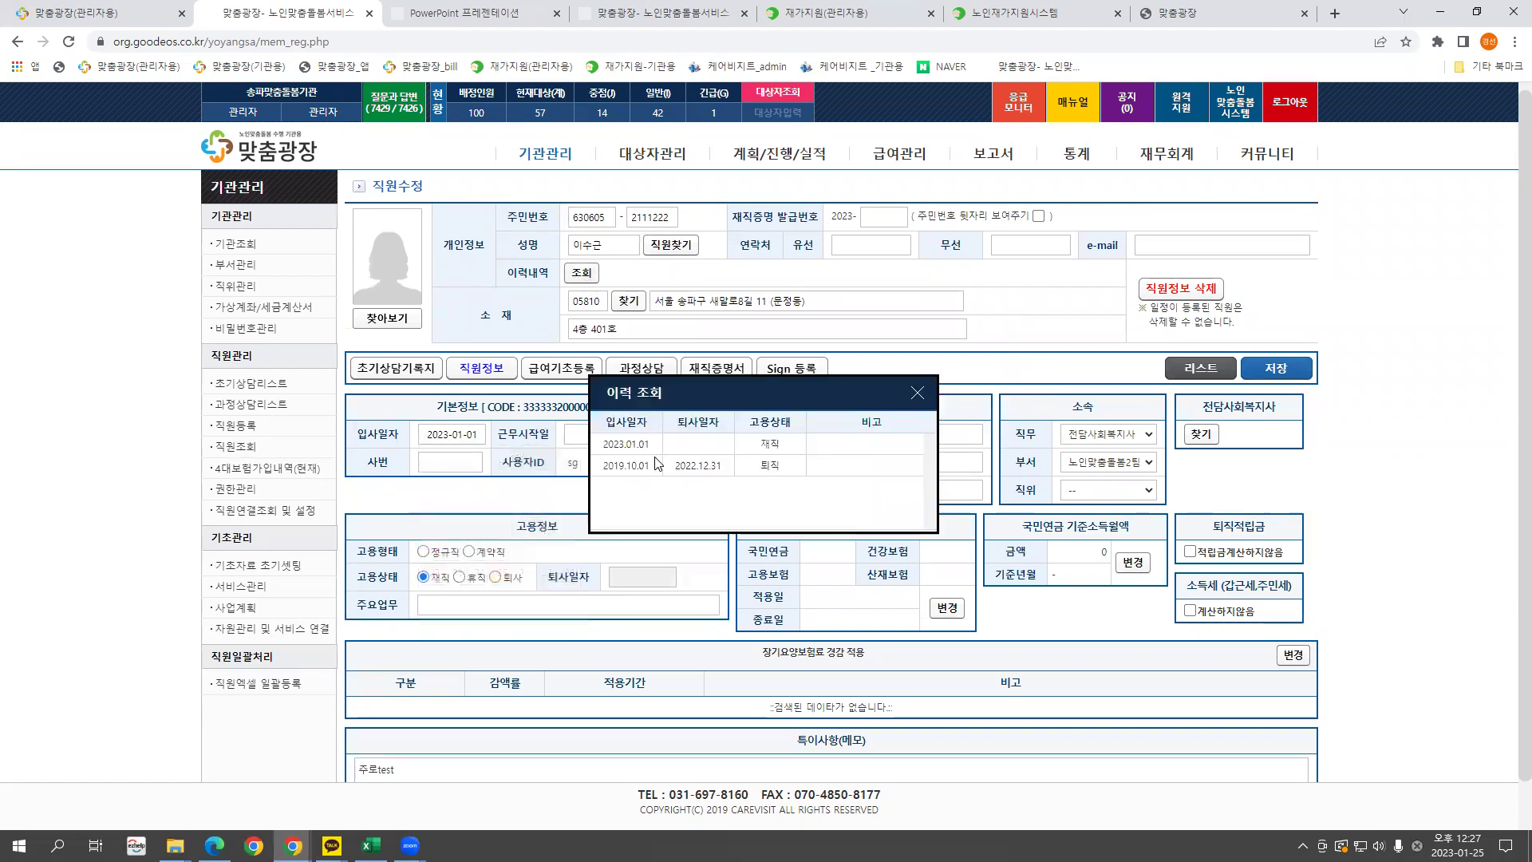
{"action": "left_click_drag", "start_coordinate": [606, 464], "coordinate": [793, 473]}
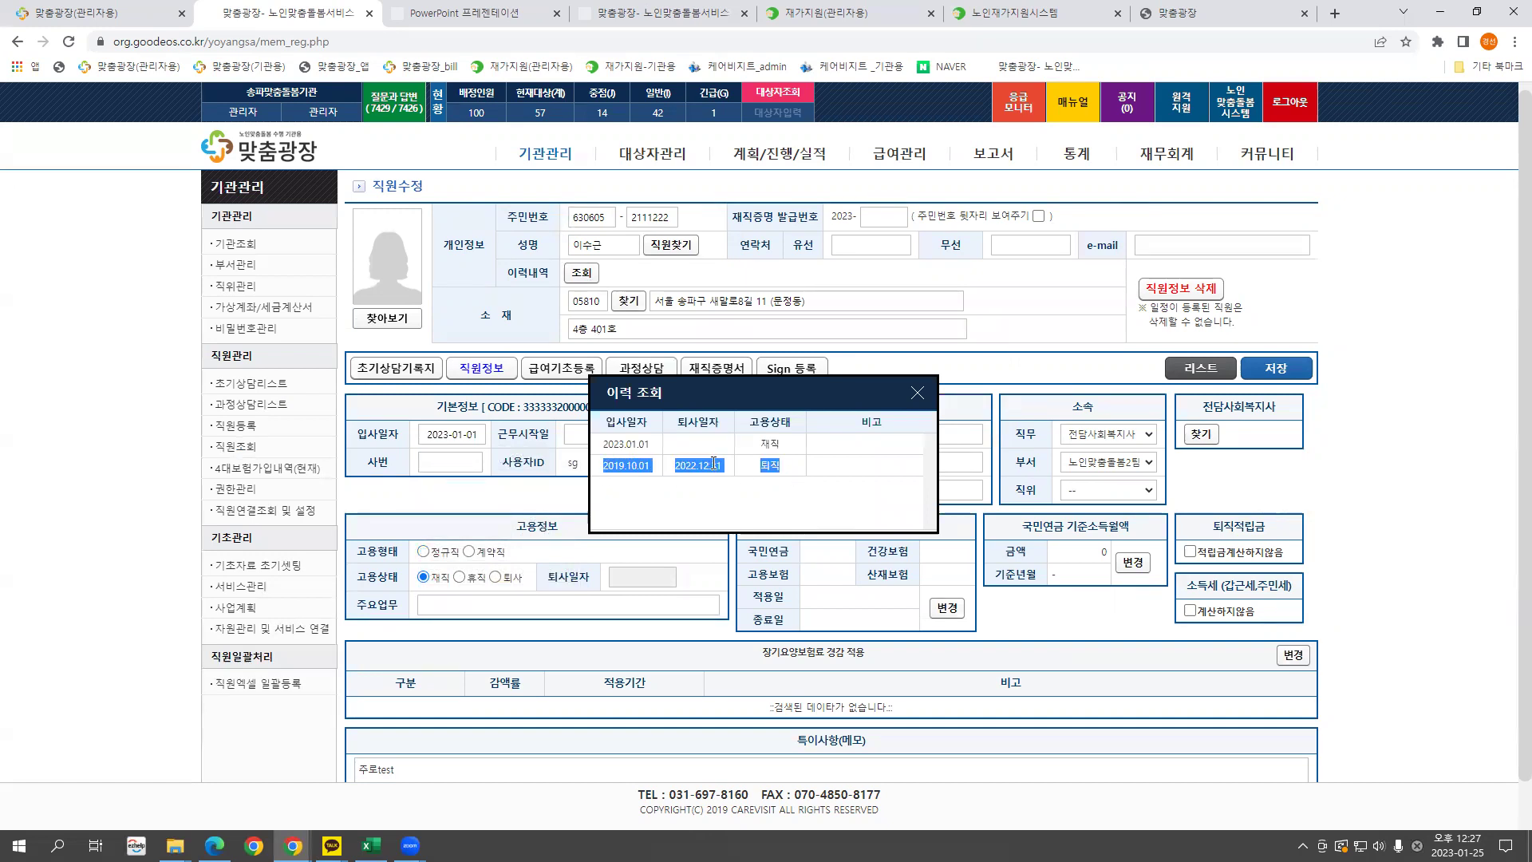
{"action": "left_click", "coordinate": [627, 457]}
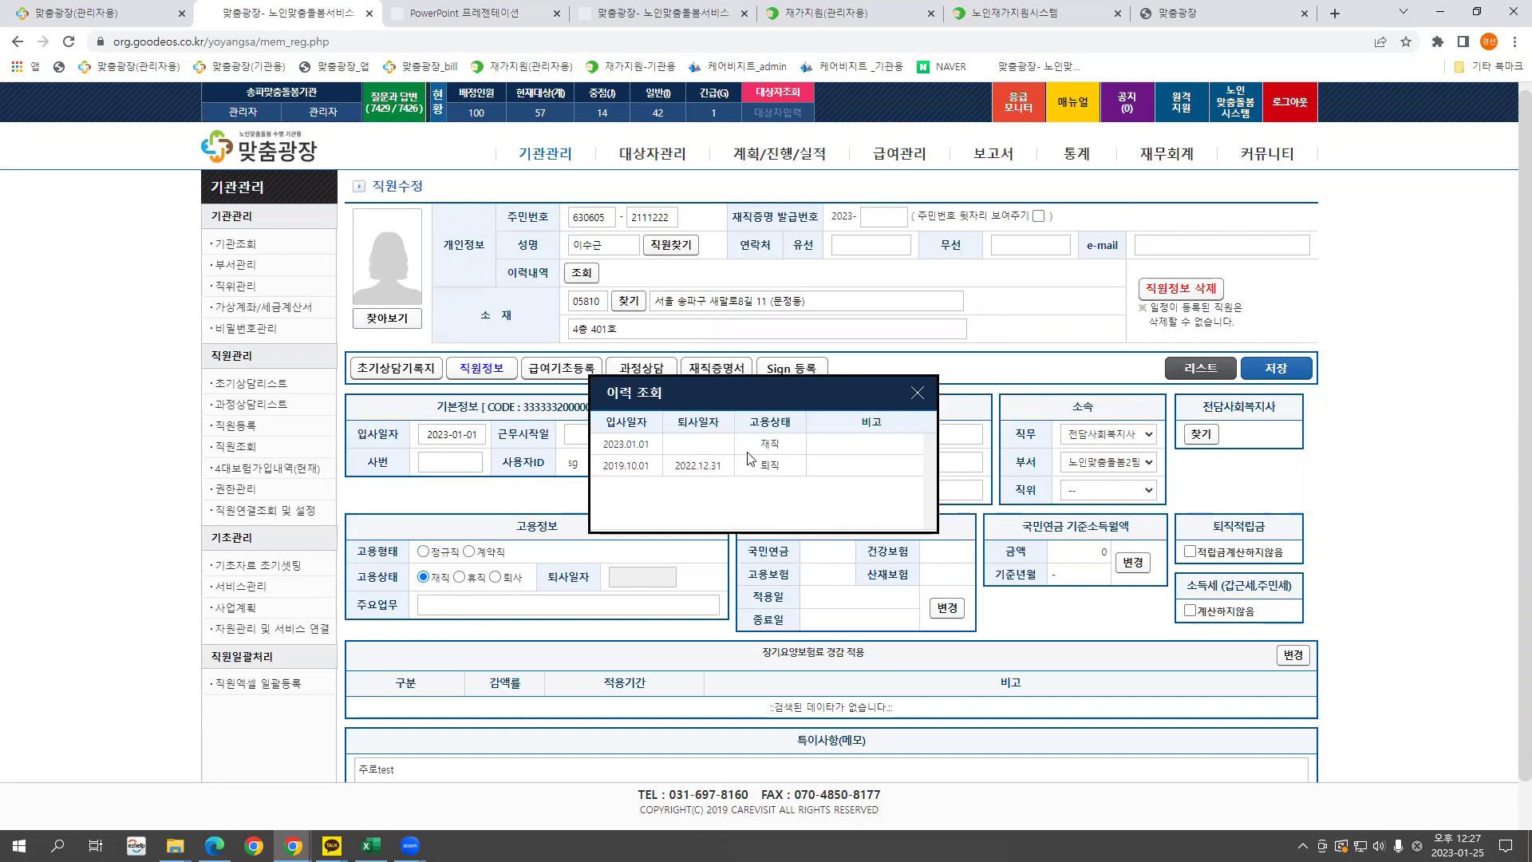
{"action": "left_click_drag", "start_coordinate": [722, 464], "coordinate": [677, 464]}
{"action": "left_click", "coordinate": [629, 466]}
{"action": "left_click_drag", "start_coordinate": [787, 470], "coordinate": [604, 447]}
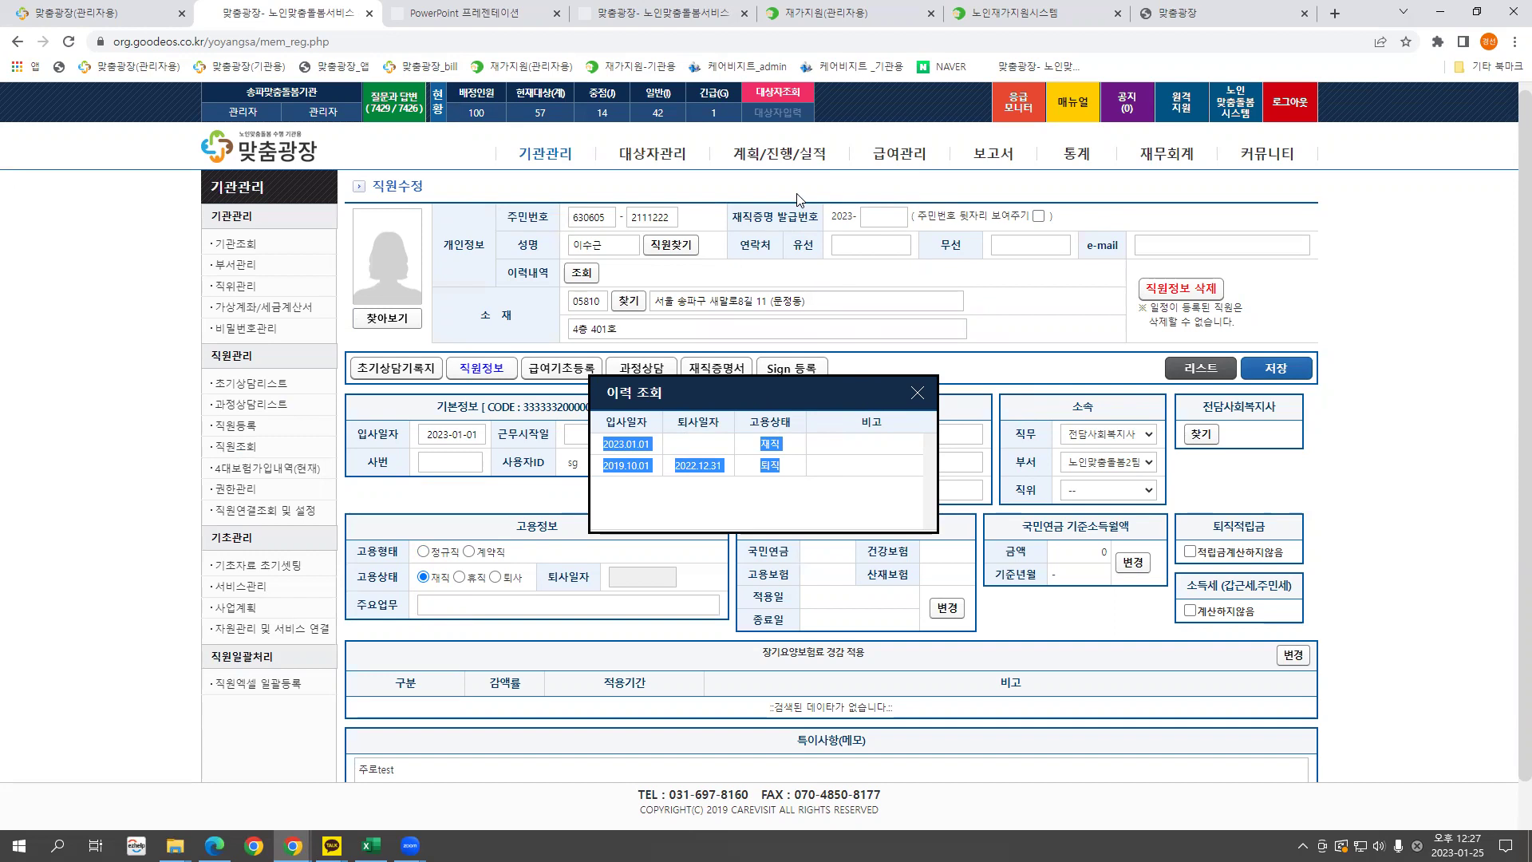
{"action": "left_click", "coordinate": [915, 393]}
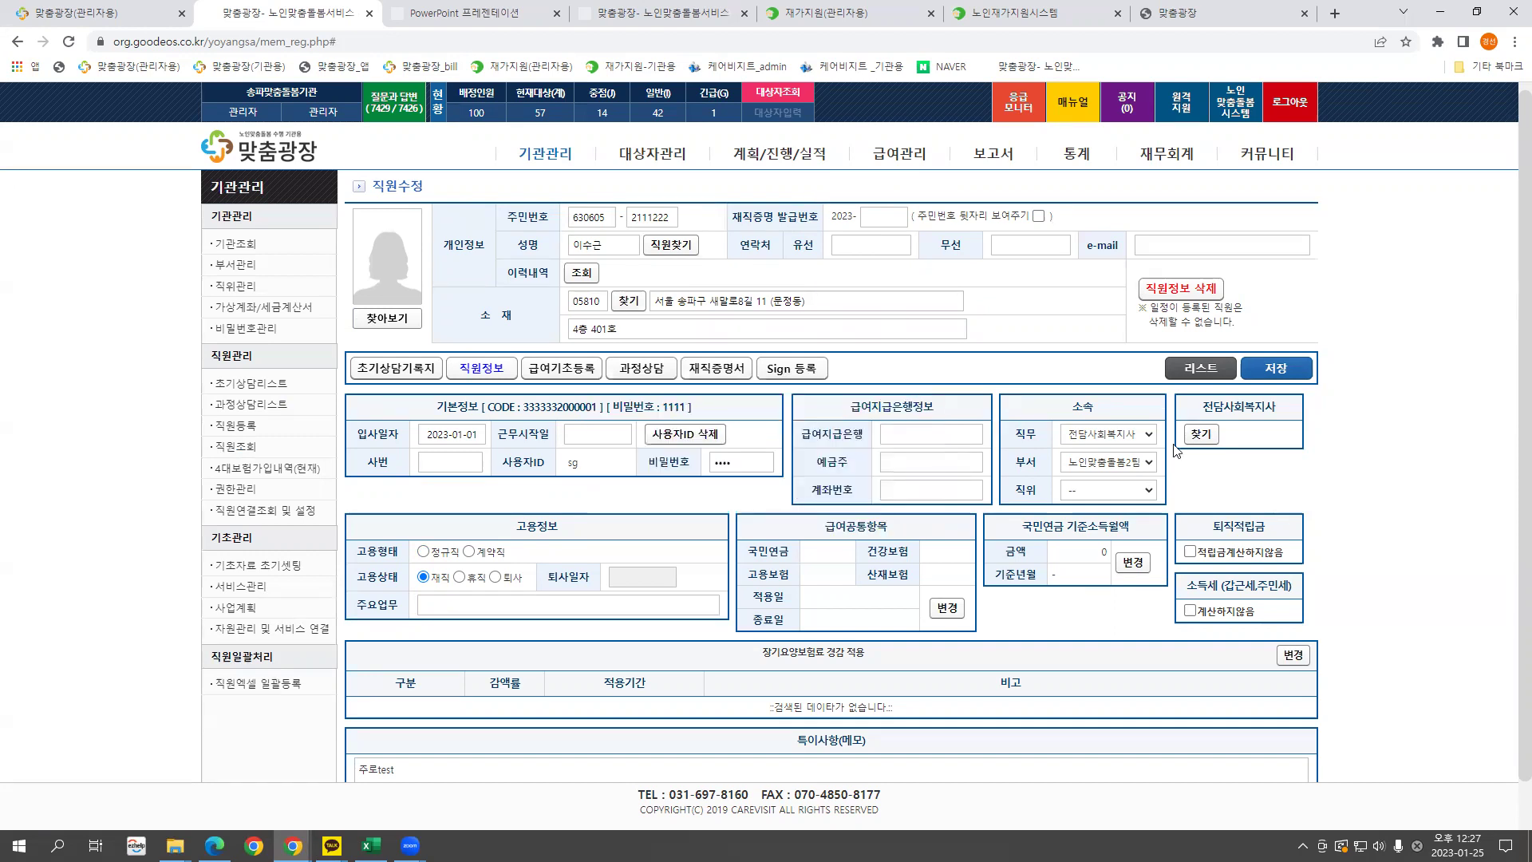
After the job-type warning, set 직무 to 생활지원사 and check the social worker linking form.
{"action": "left_click", "coordinate": [1209, 437]}
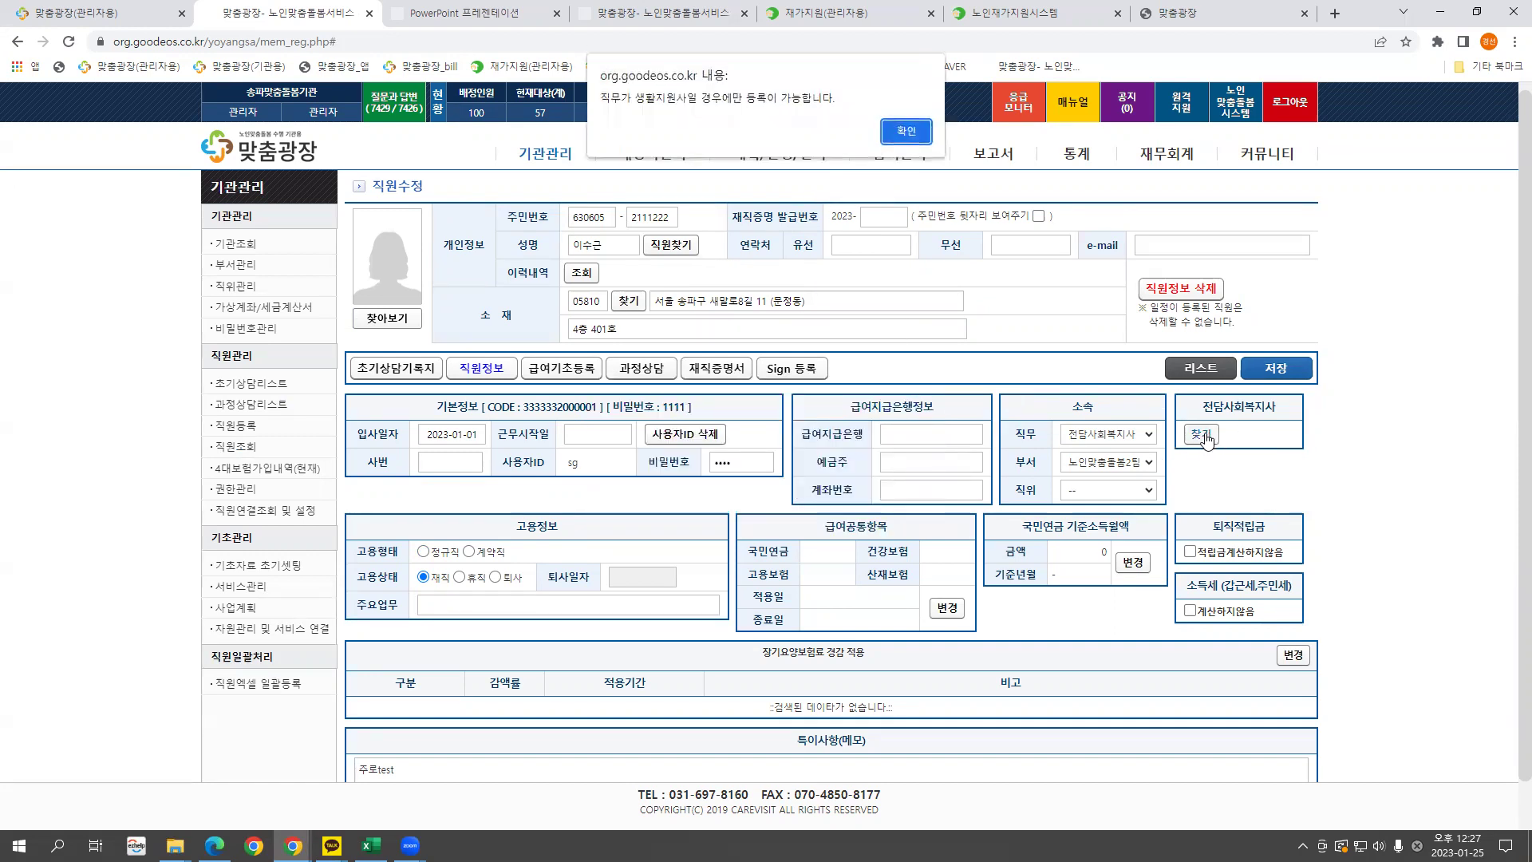
{"action": "left_click", "coordinate": [902, 134]}
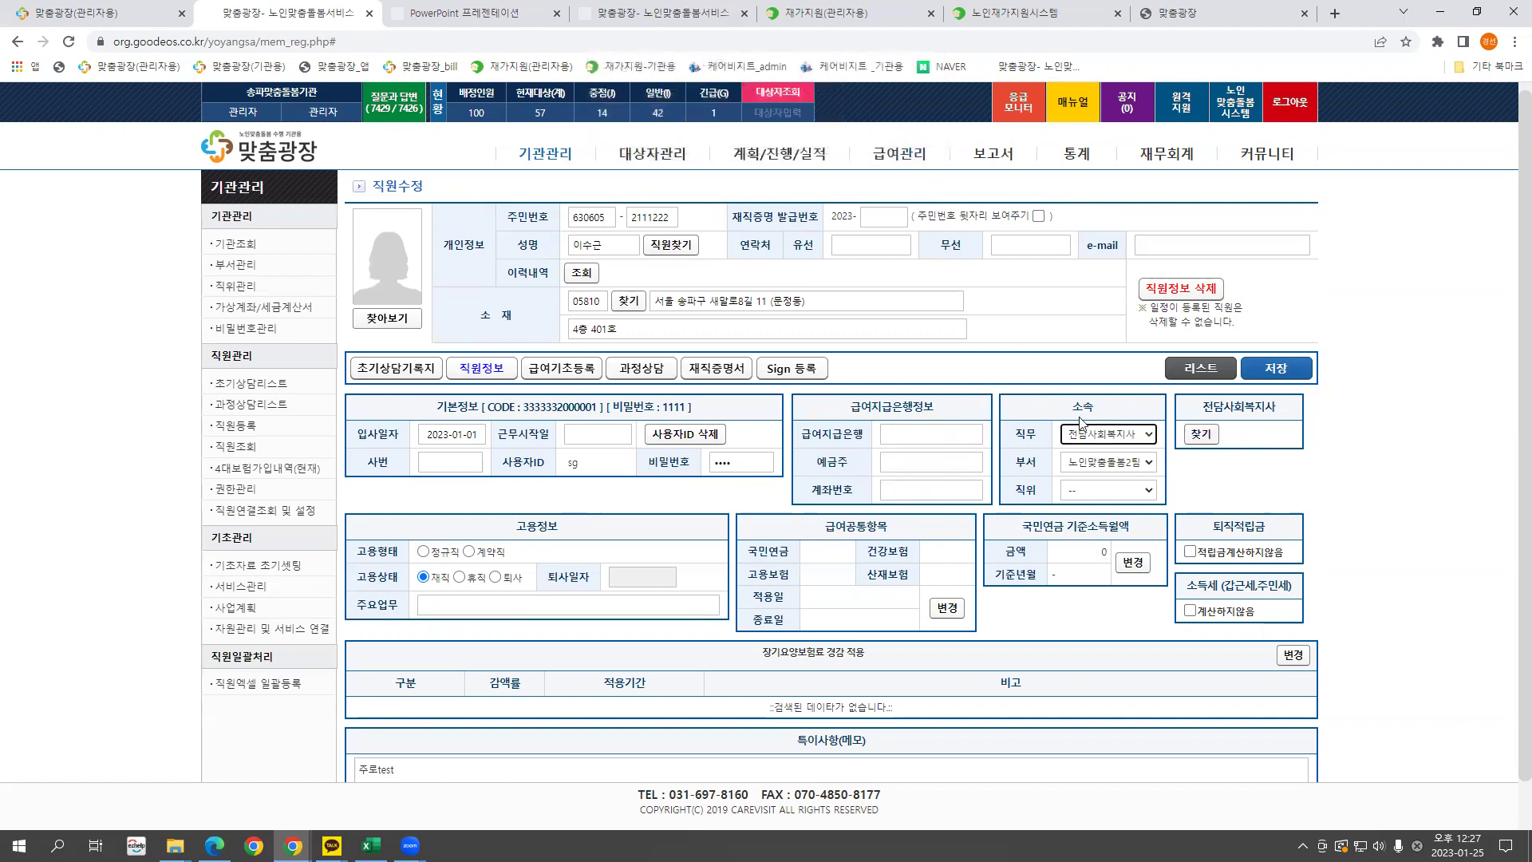
{"action": "left_click", "coordinate": [1134, 437]}
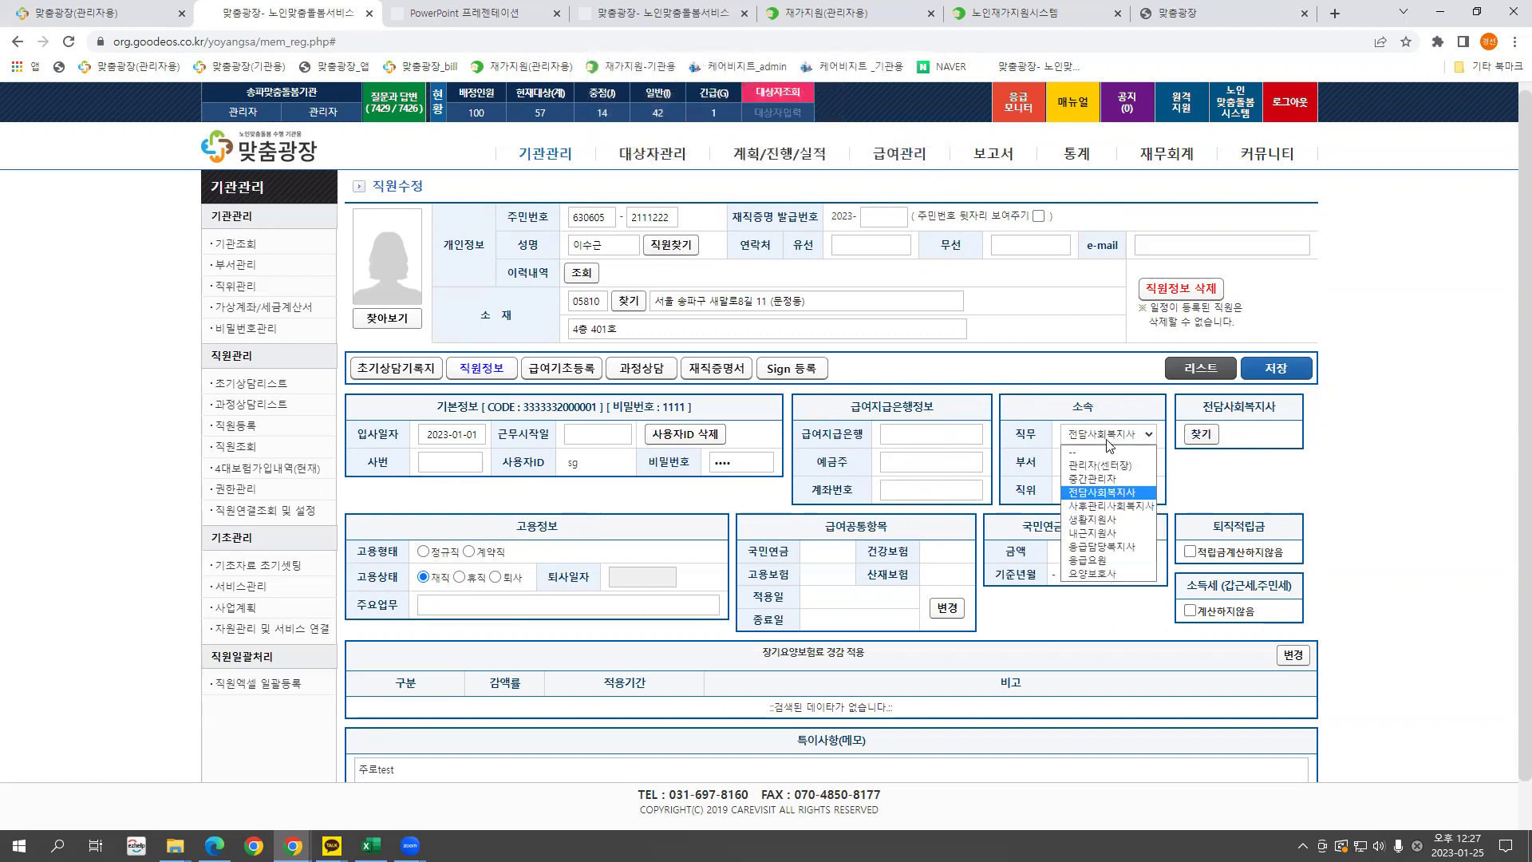
{"action": "left_click", "coordinate": [1109, 520]}
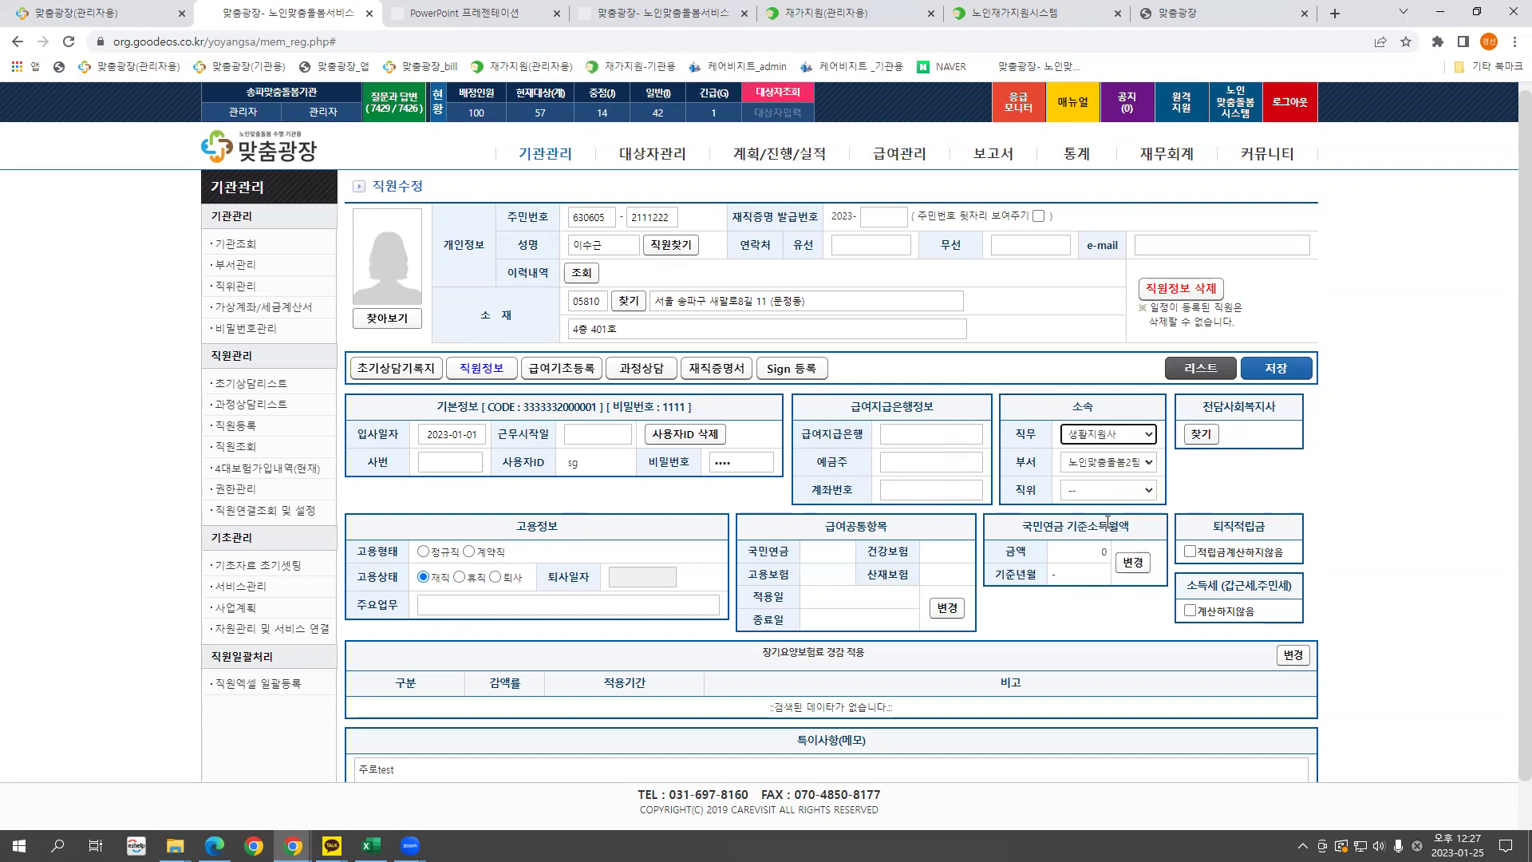
{"action": "left_click", "coordinate": [1197, 432]}
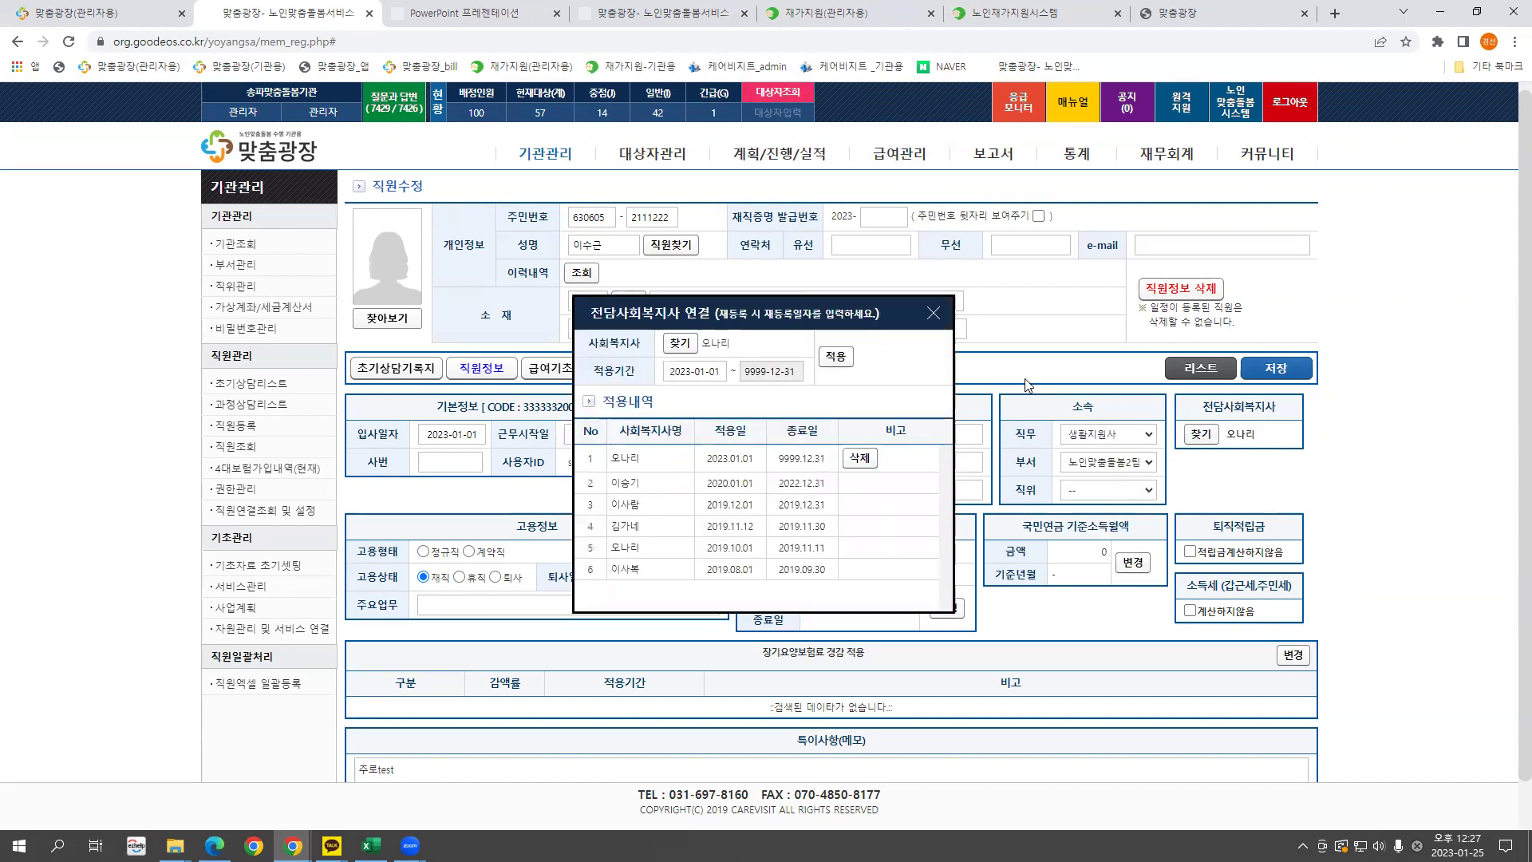
{"action": "left_click", "coordinate": [934, 314]}
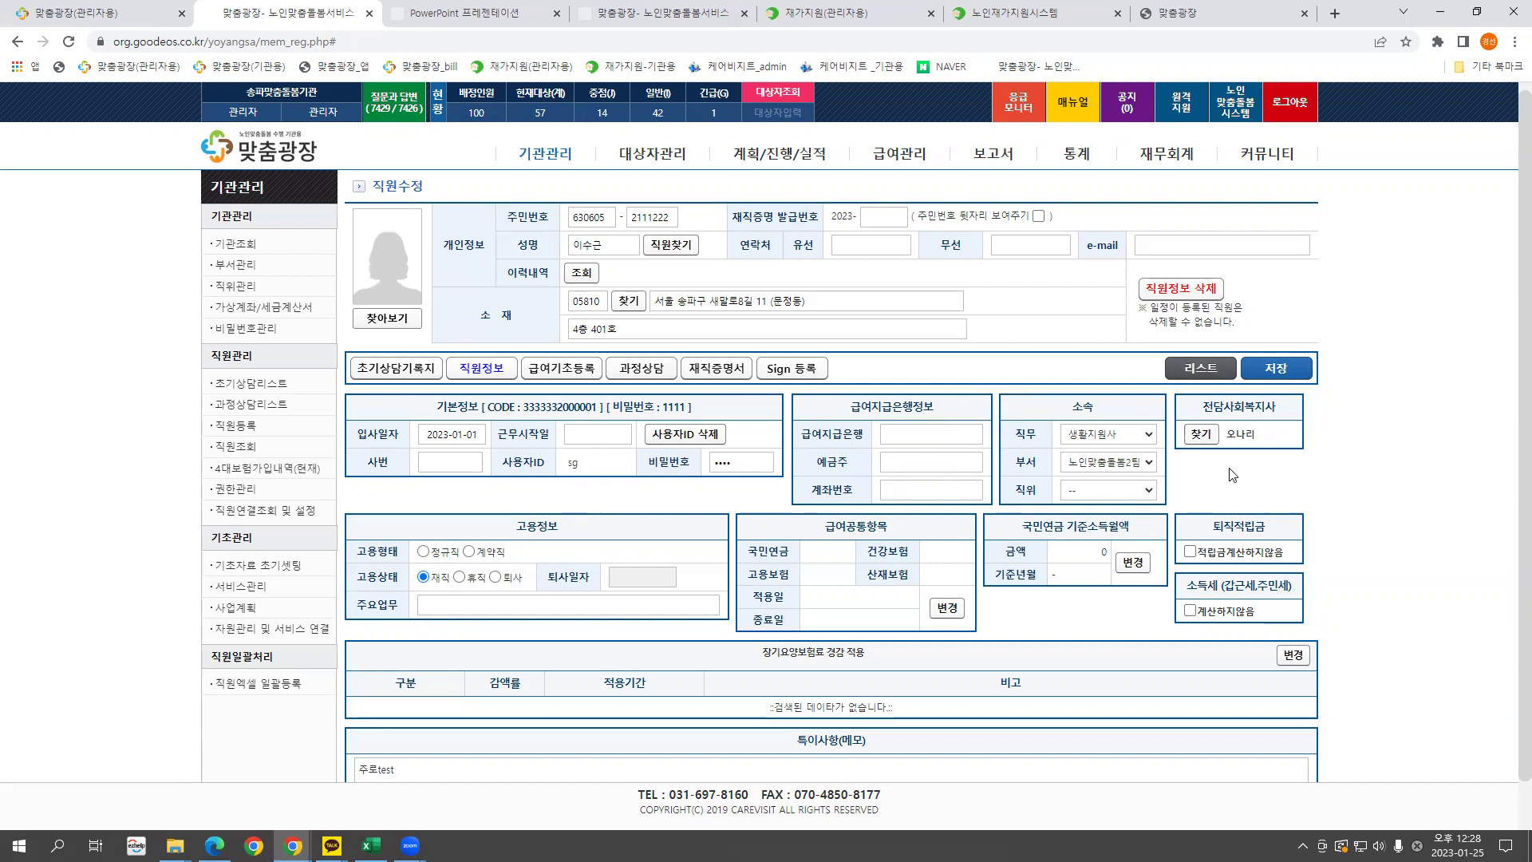
{"action": "scroll", "coordinate": [1232, 463], "scroll_direction": "down", "scroll_amount": 1}
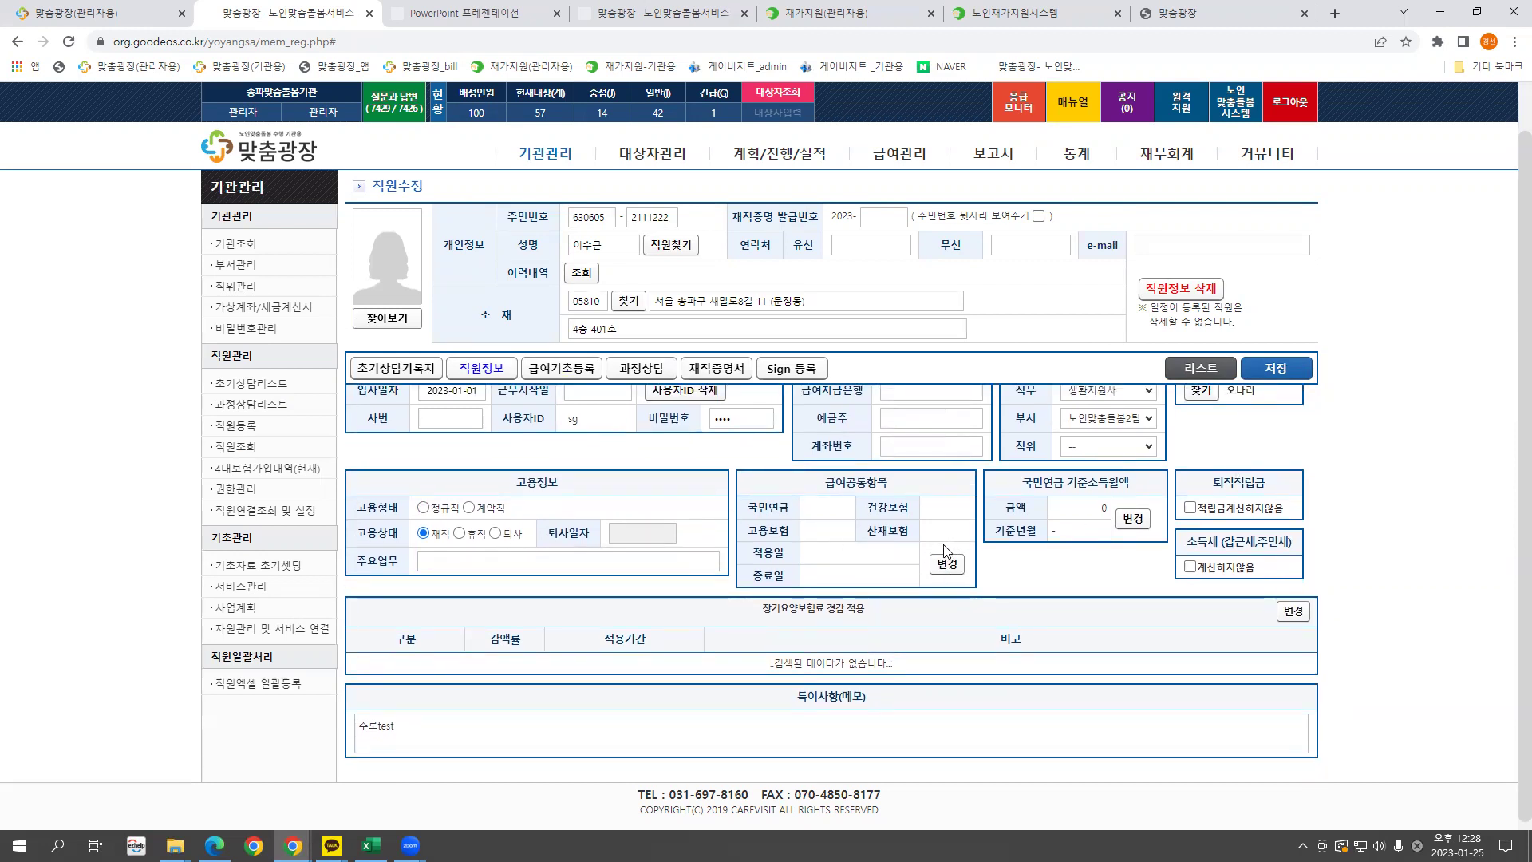
In 급여공통항목 변경, set 국민연금 to 가입 and apply, enrolling all four insurances from 2023.01.01.
{"action": "scroll", "coordinate": [954, 567], "scroll_direction": "up", "scroll_amount": 1}
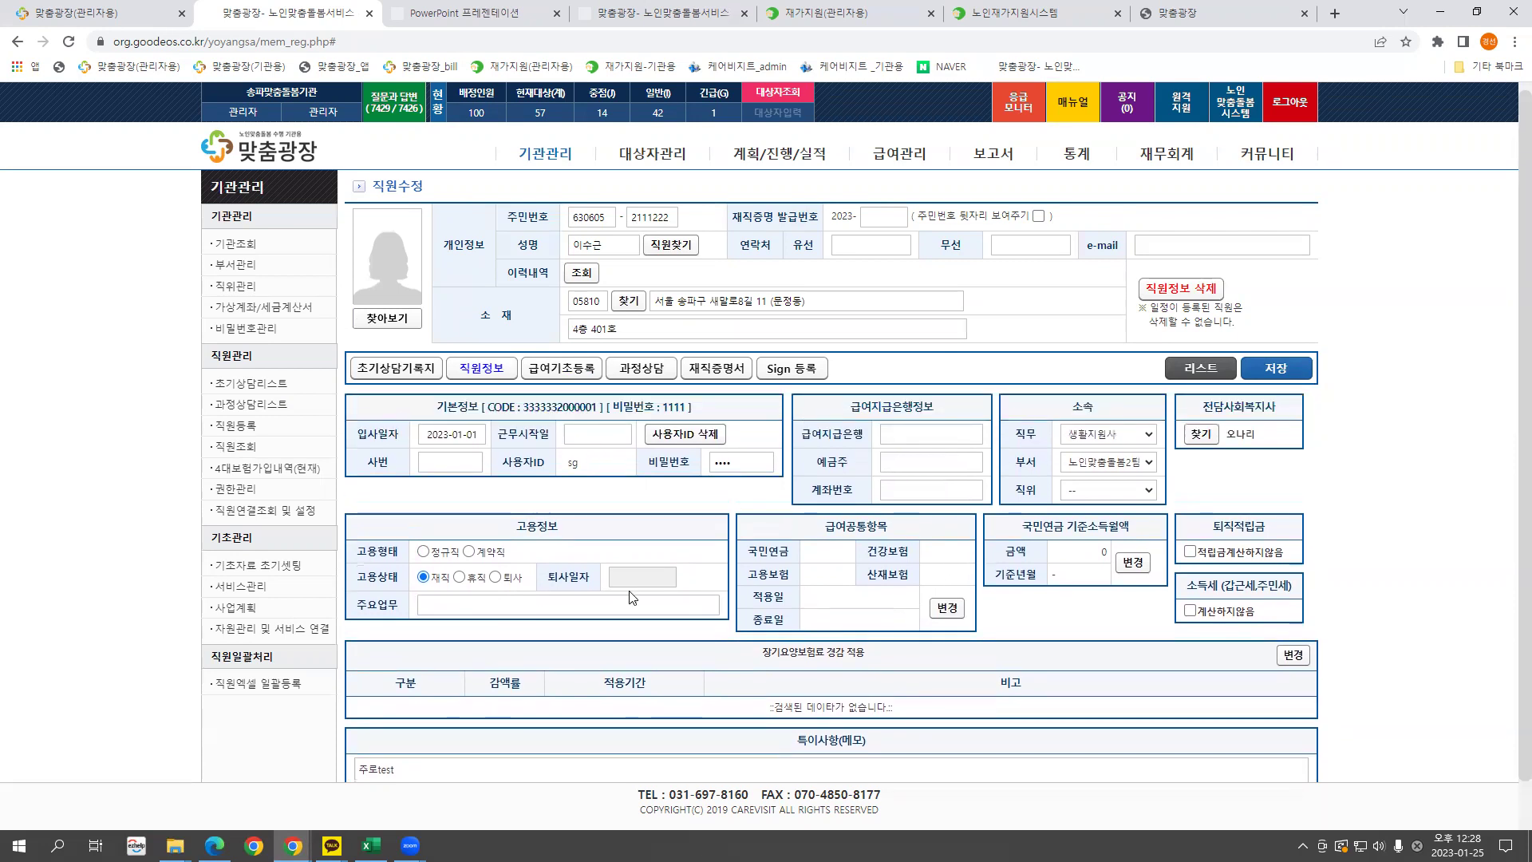
{"action": "left_click", "coordinate": [958, 612]}
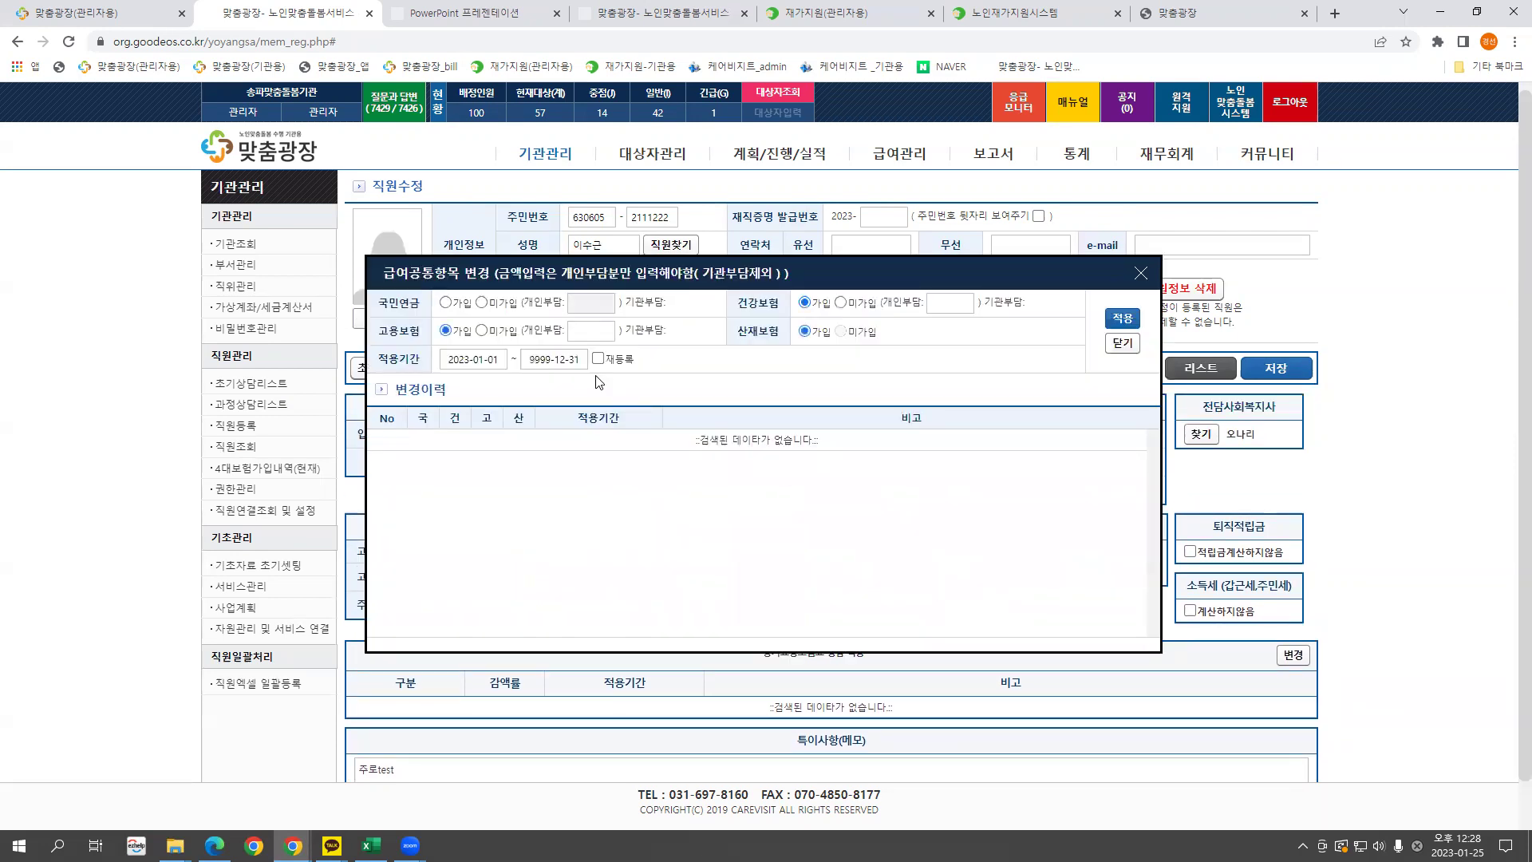
{"action": "left_click", "coordinate": [445, 303]}
{"action": "left_click", "coordinate": [1125, 321]}
{"action": "left_click", "coordinate": [911, 145]}
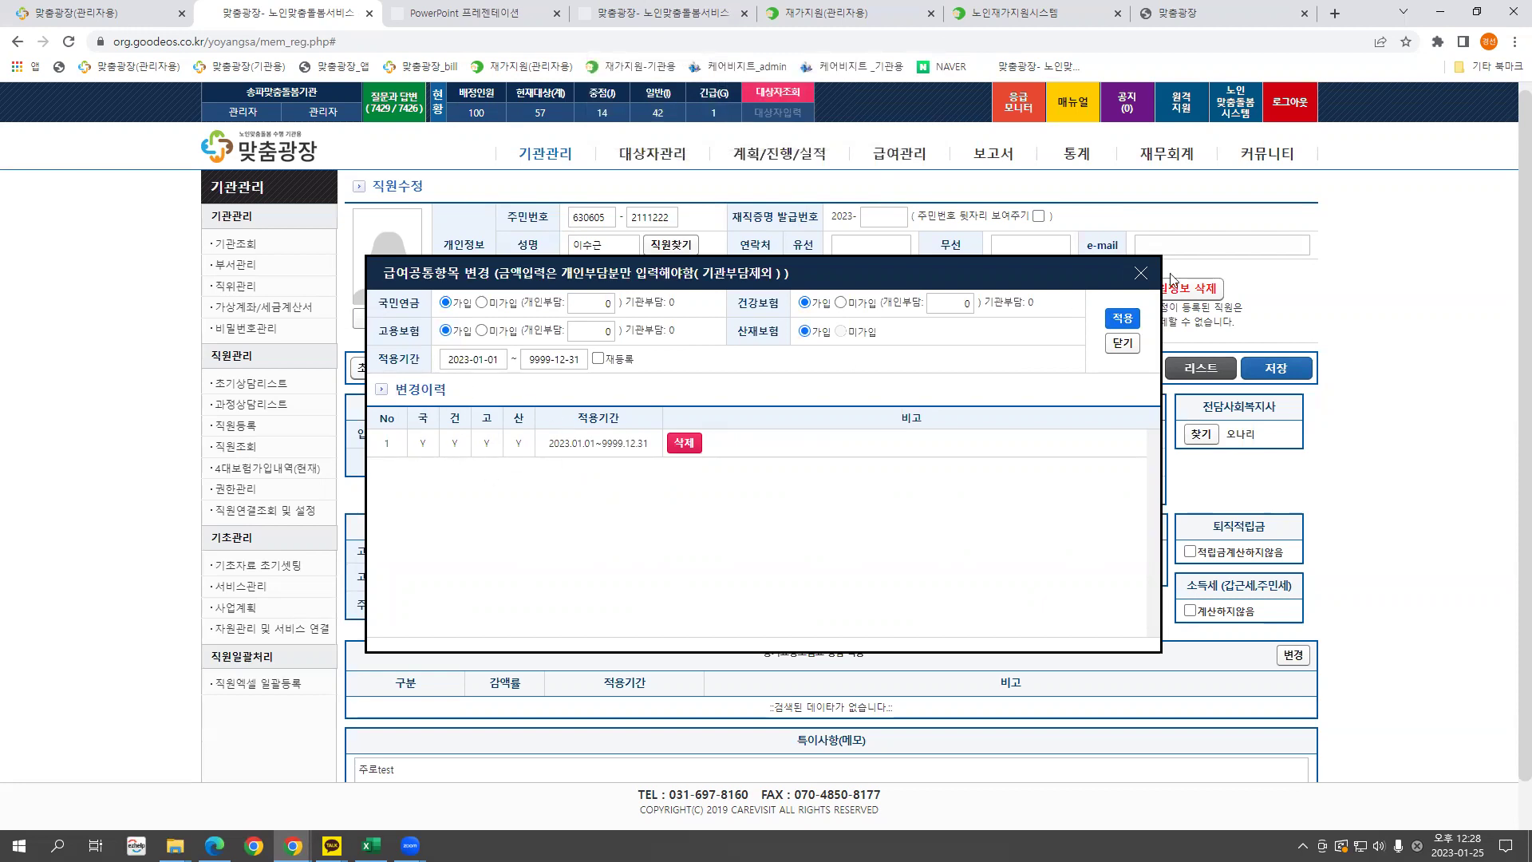
{"action": "left_click_drag", "start_coordinate": [873, 274], "coordinate": [973, 257]}
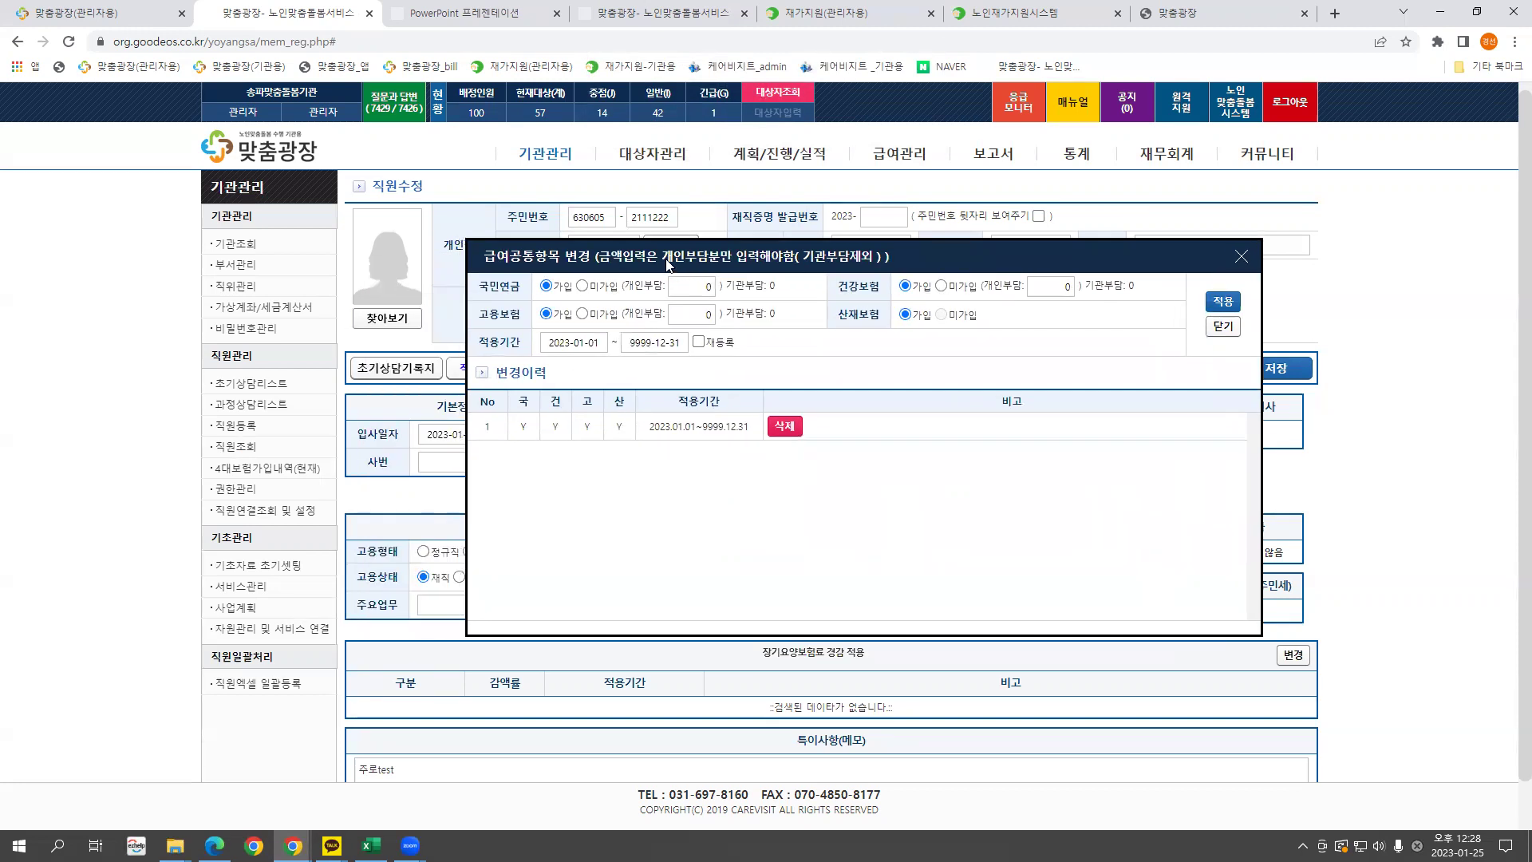
{"action": "left_click", "coordinate": [1240, 256]}
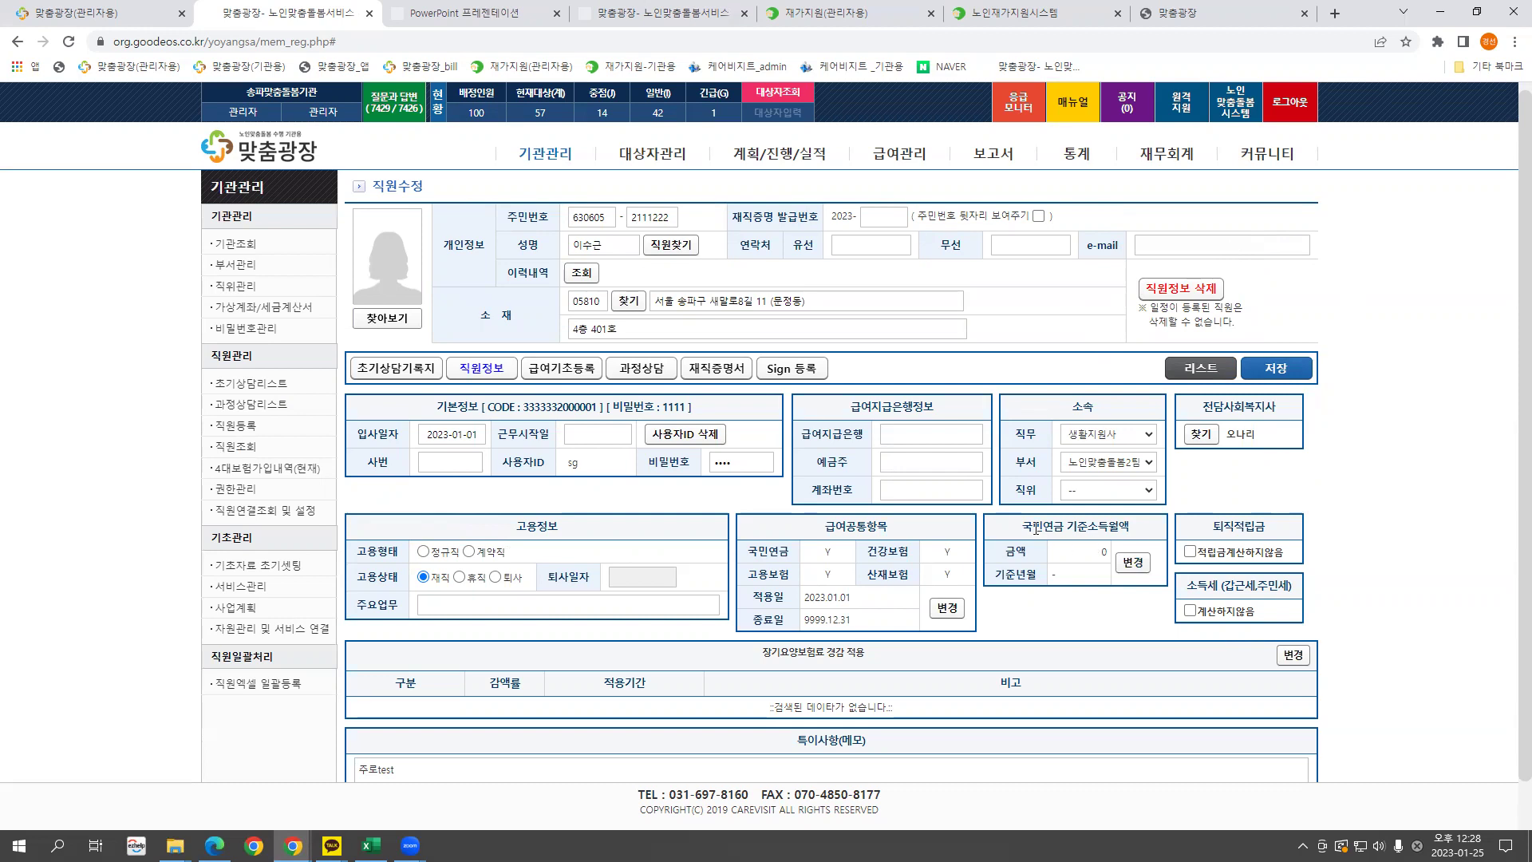
{"action": "left_click_drag", "start_coordinate": [1033, 527], "coordinate": [1132, 527]}
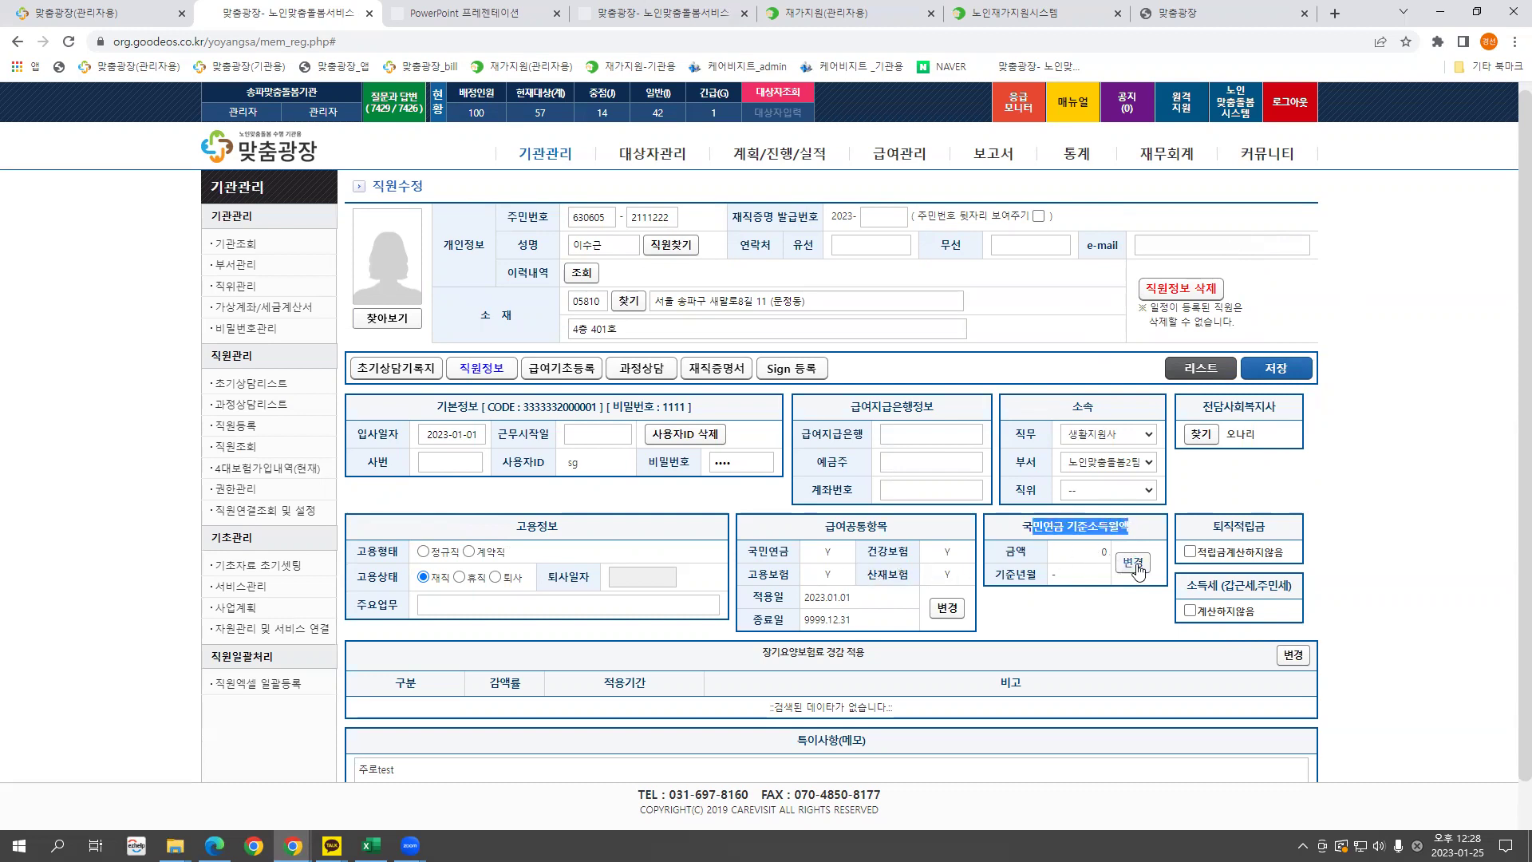
Replace the 국민연금 기준소득월액 of 0 with 1,194,470 from 2023-01 and apply it.
{"action": "left_click", "coordinate": [1133, 564]}
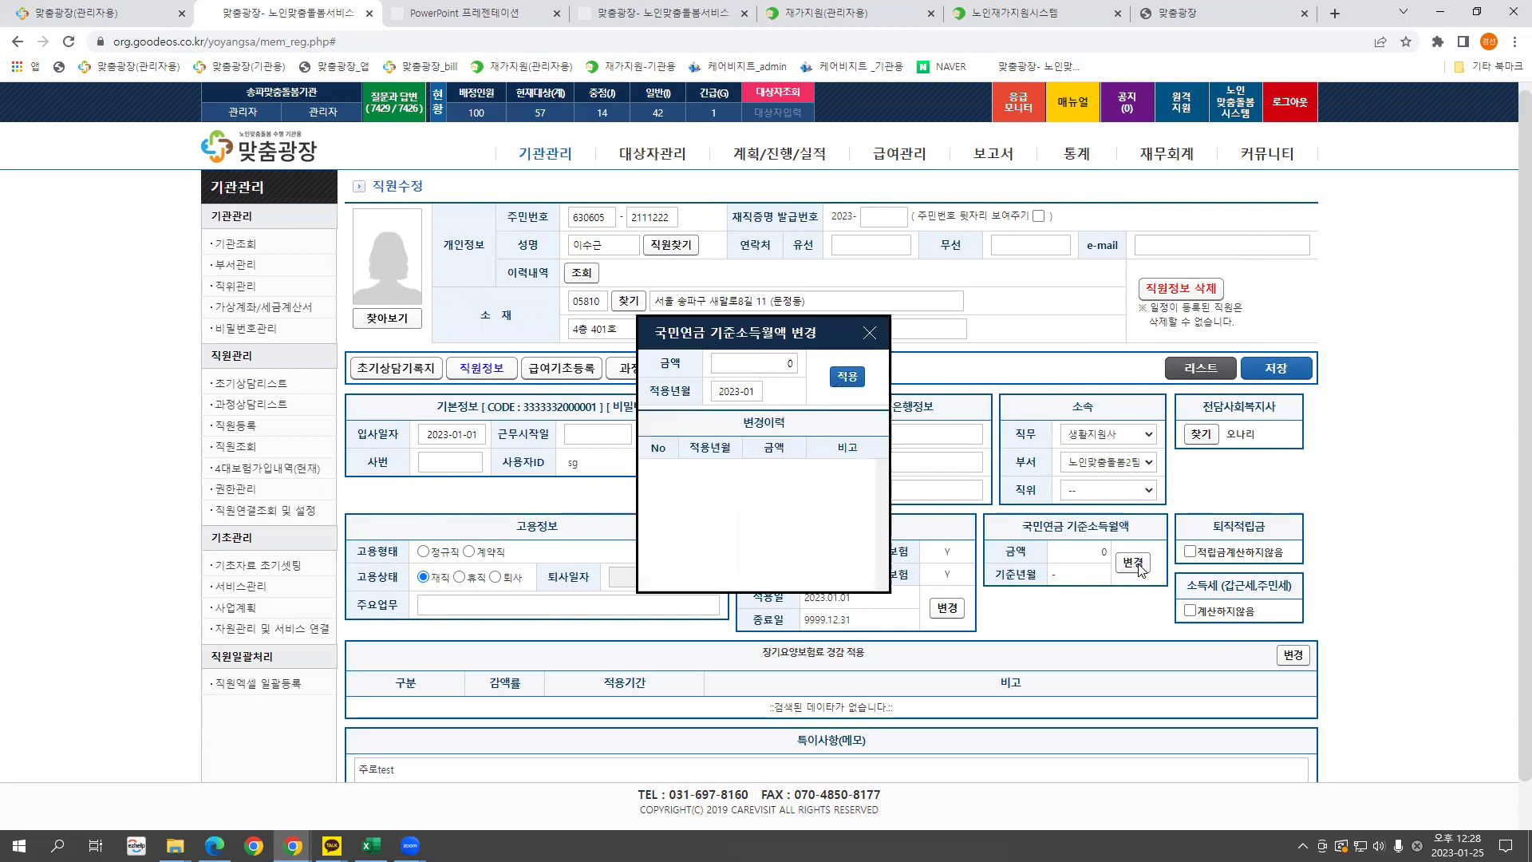
{"action": "left_click", "coordinate": [753, 362]}
{"action": "left_click_drag", "start_coordinate": [753, 363], "coordinate": [797, 363]}
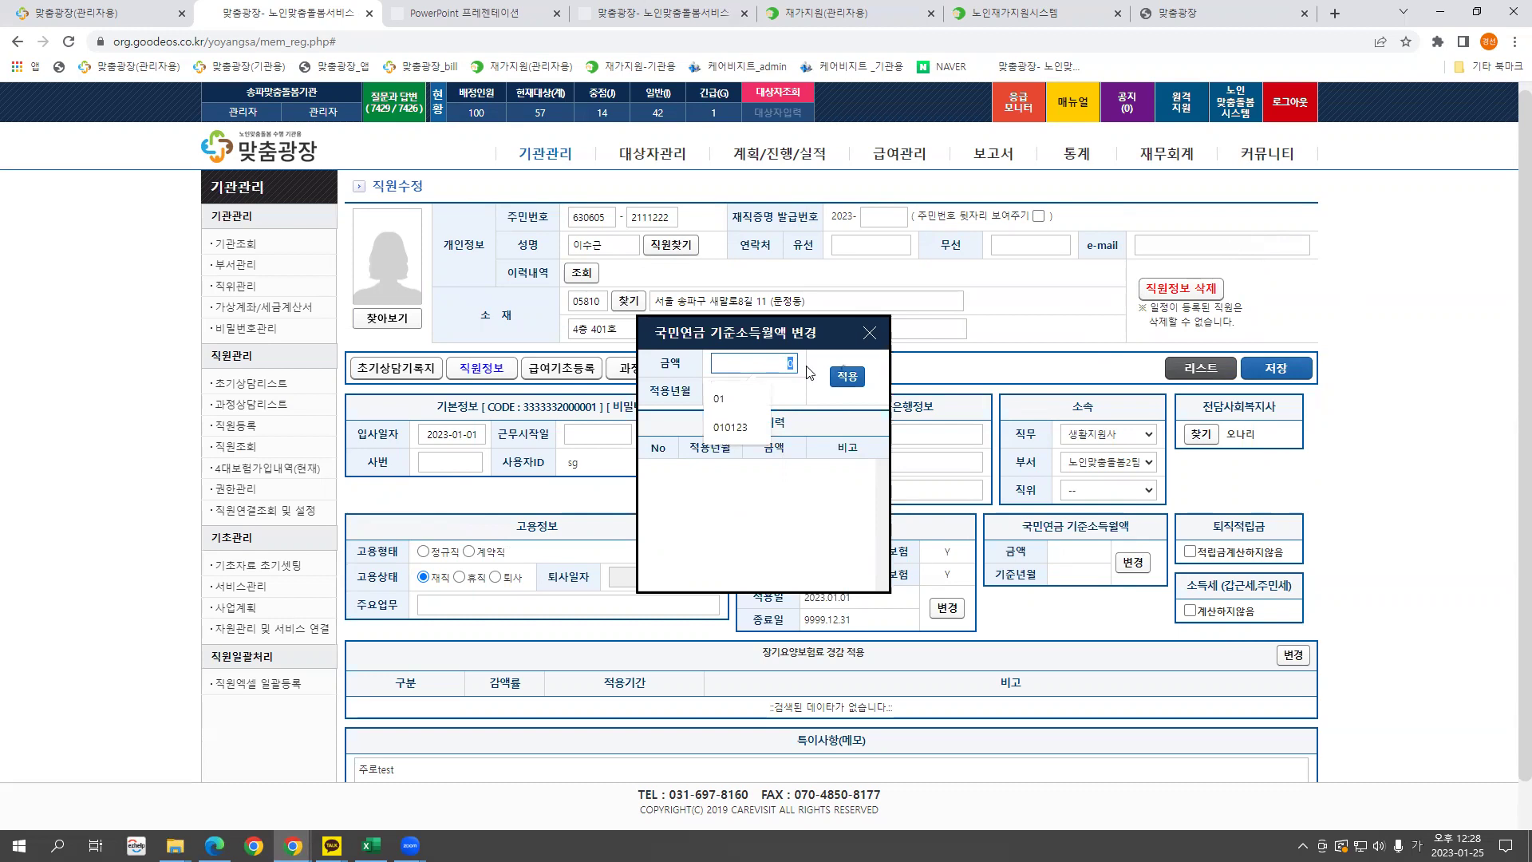
{"action": "left_click", "coordinate": [785, 368]}
{"action": "left_click_drag", "start_coordinate": [789, 362], "coordinate": [796, 361]}
{"action": "type", "text": "1,19"}
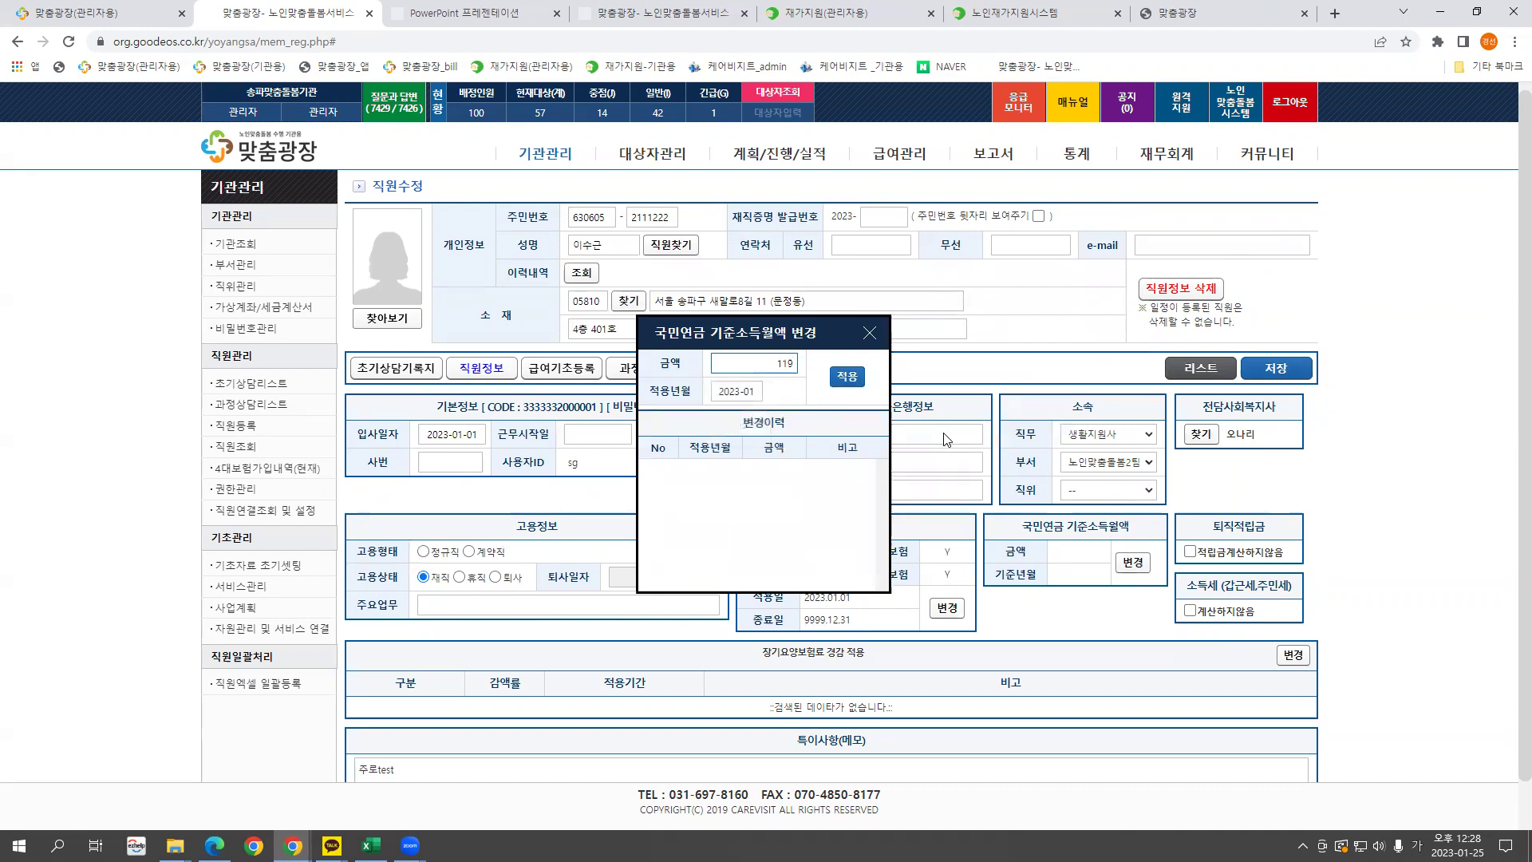
{"action": "type", "text": "4,470"}
{"action": "left_click", "coordinate": [844, 377]}
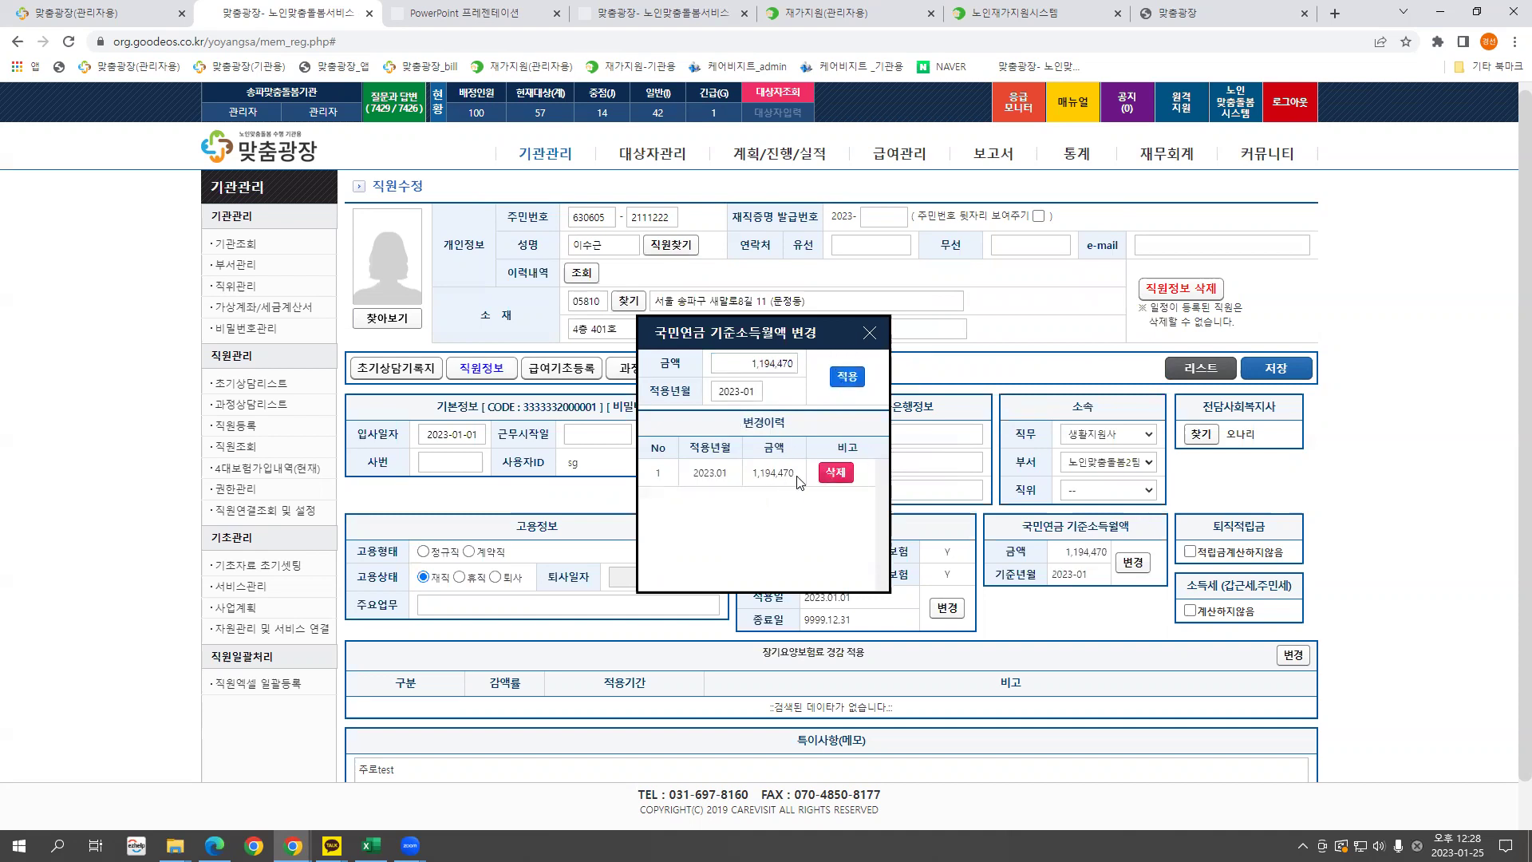
{"action": "left_click", "coordinate": [872, 335]}
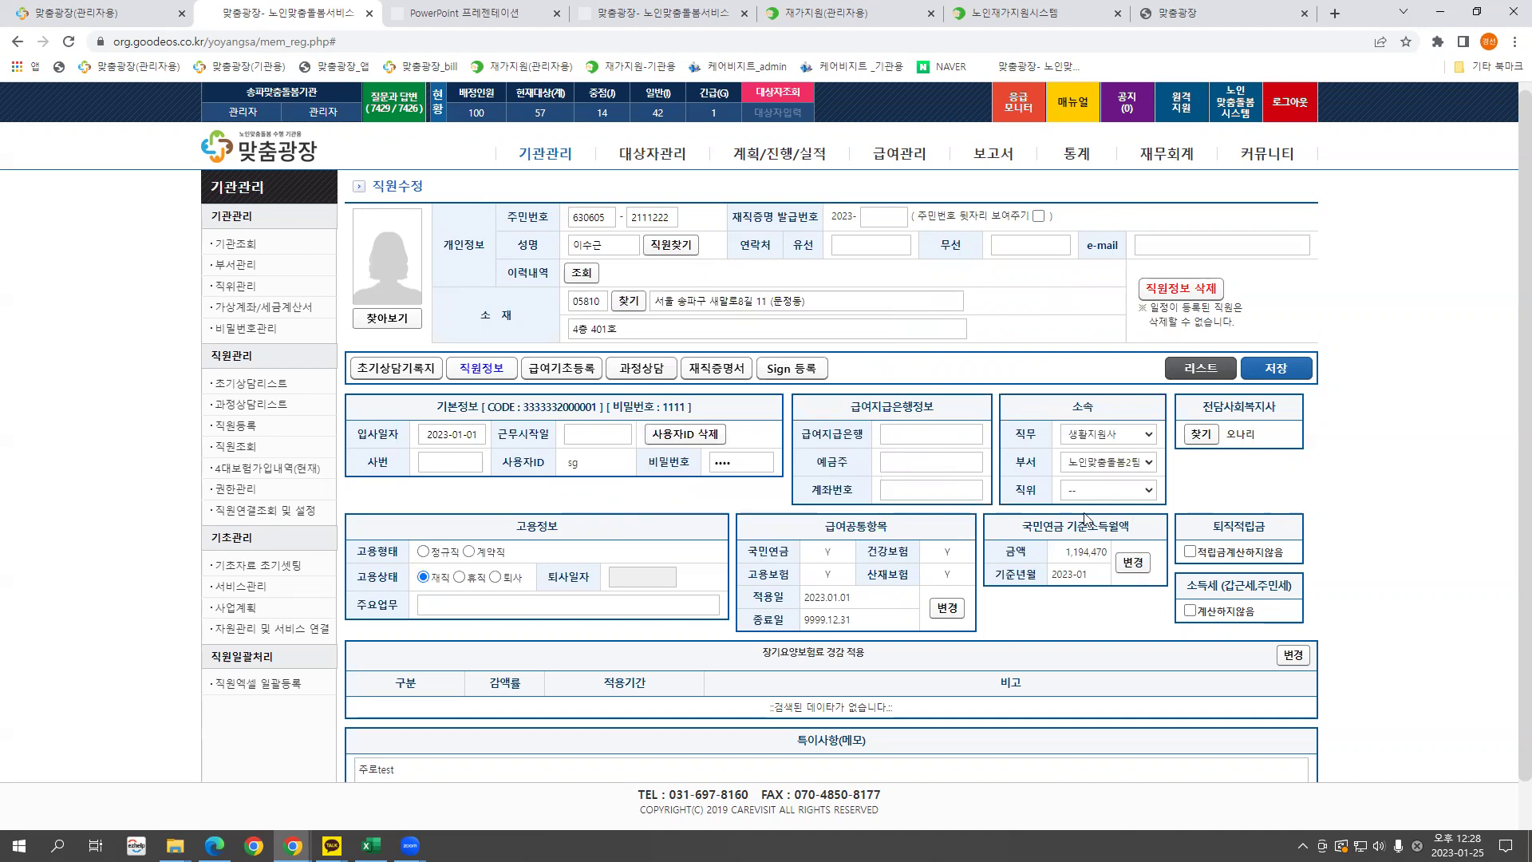
{"action": "scroll", "coordinate": [1122, 622], "scroll_direction": "down", "scroll_amount": 1}
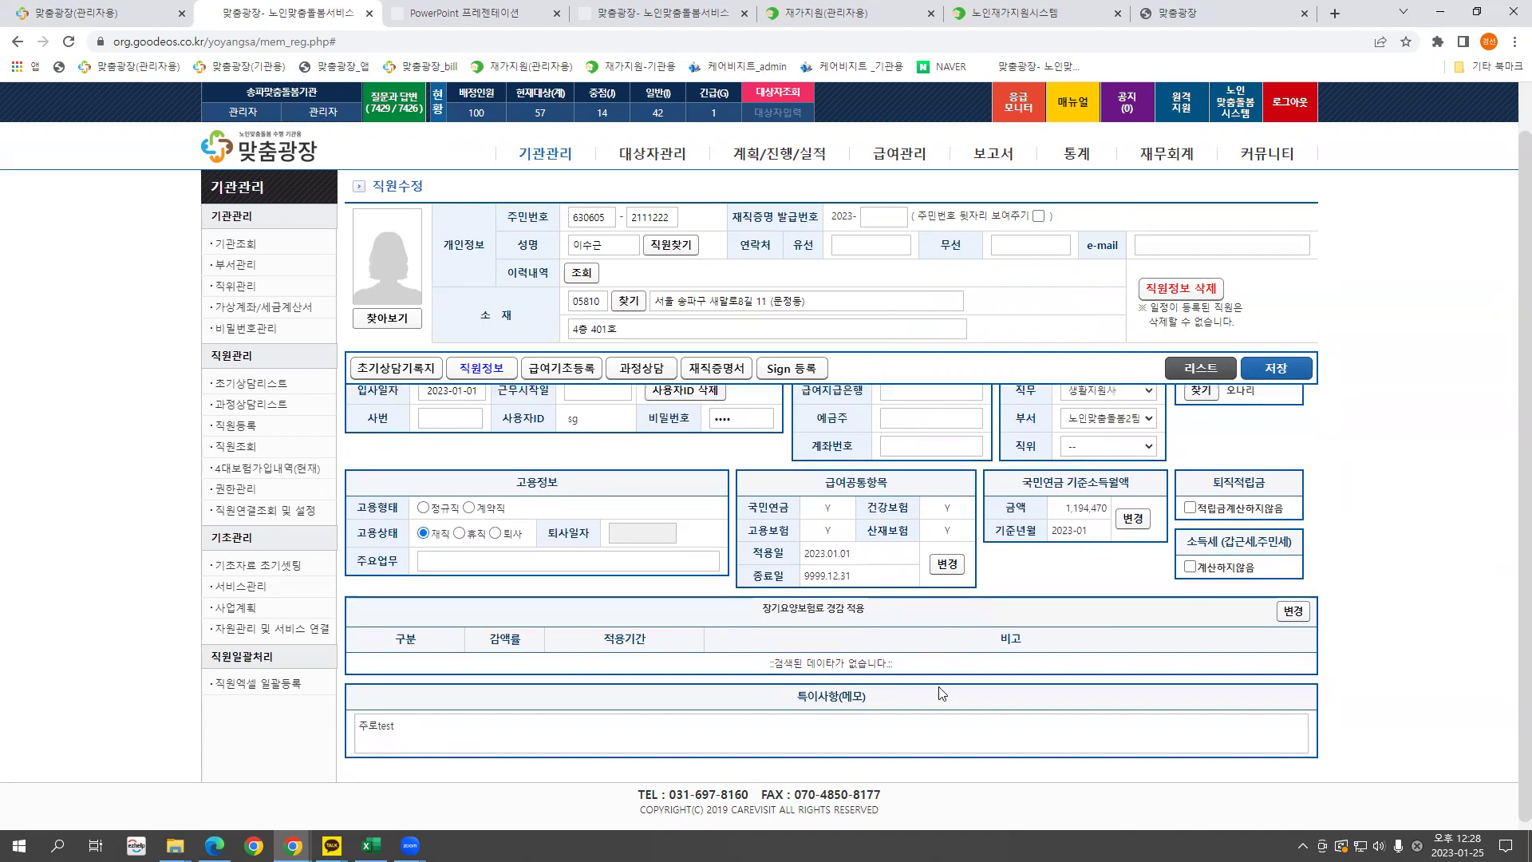
{"action": "scroll", "coordinate": [636, 636], "scroll_direction": "up", "scroll_amount": 1}
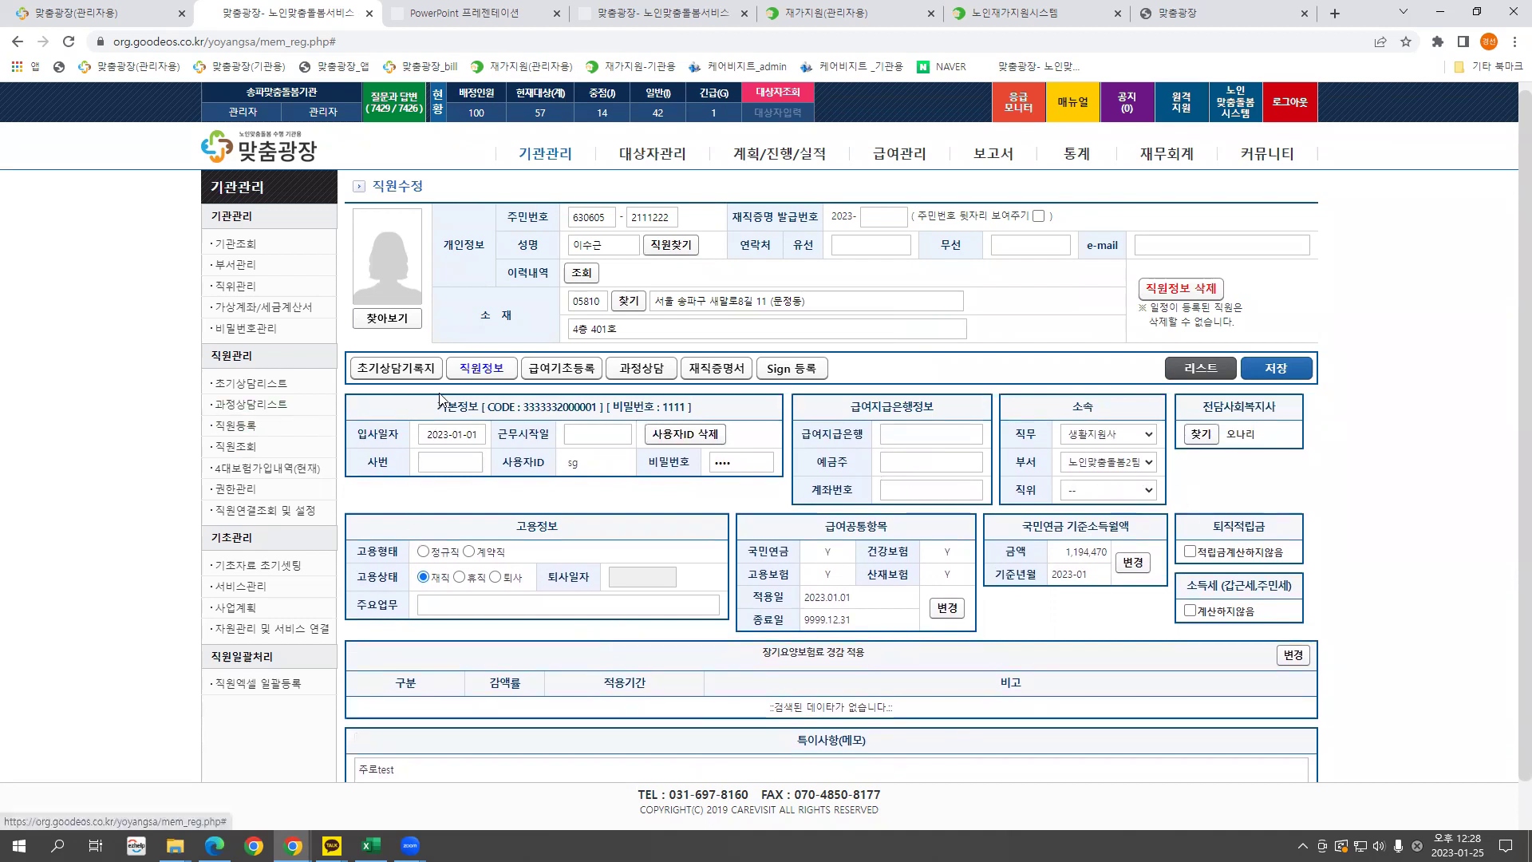
View the 4대보험가입내역(현재) list, then switch to the 직원조회 staff list.
{"action": "left_click", "coordinate": [284, 470]}
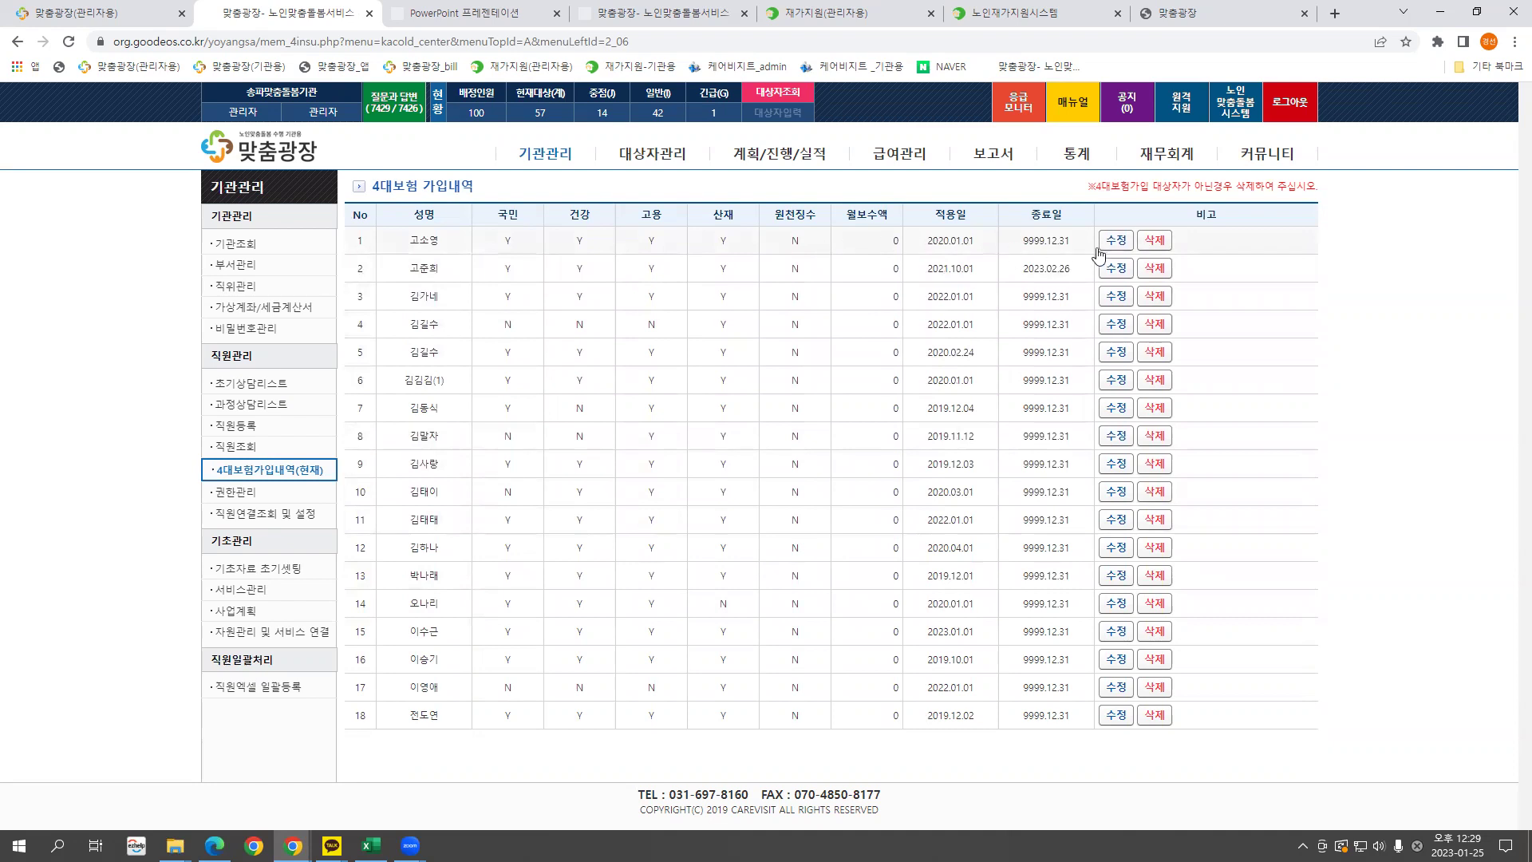
{"action": "left_click", "coordinate": [245, 448]}
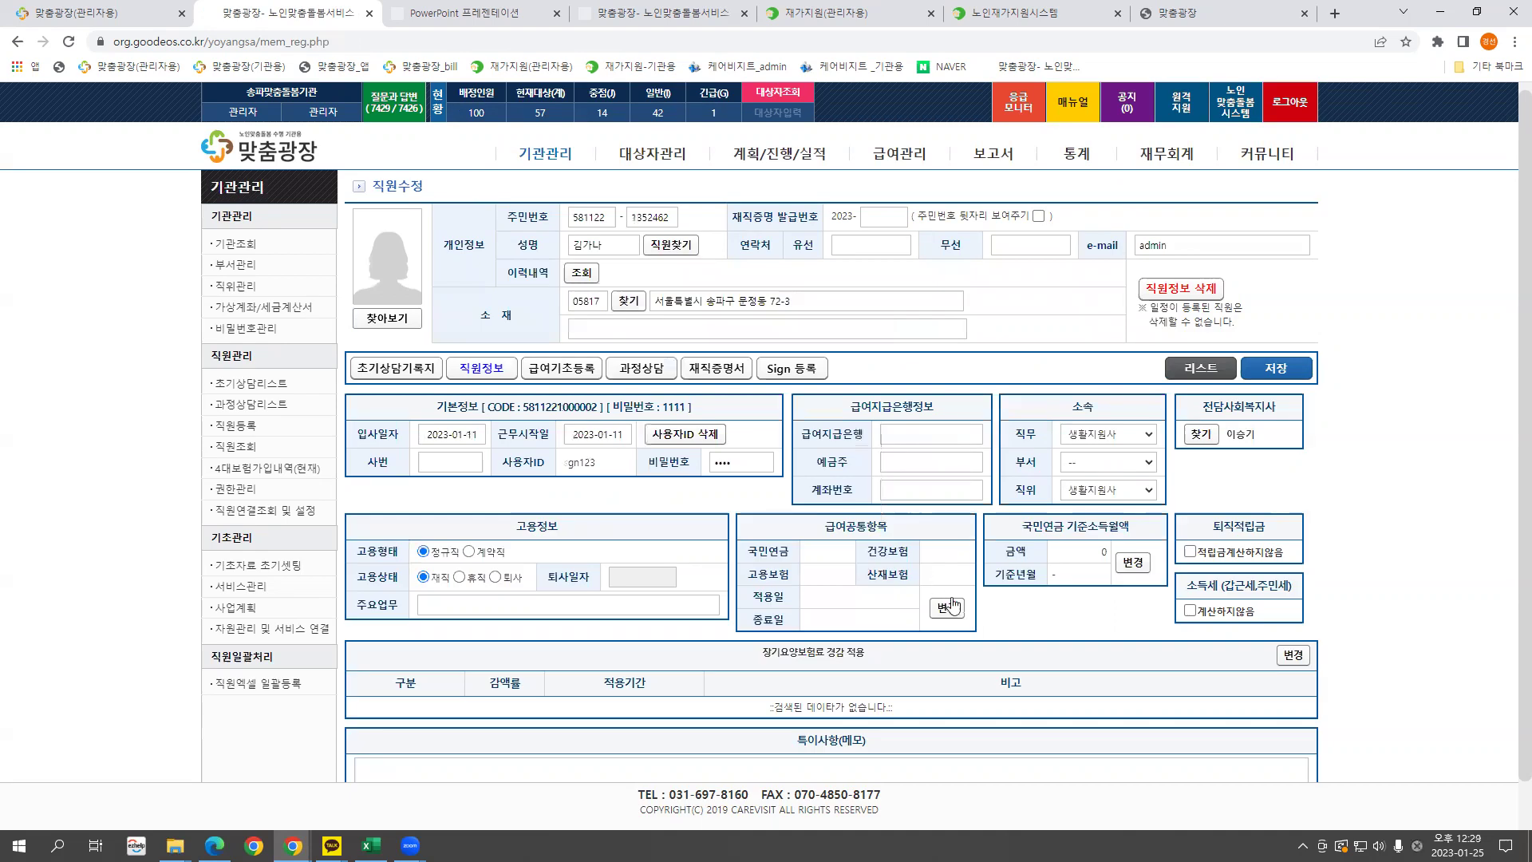
Check a staff record's 급여공통항목 dialog, then go to 권한관리 via 4대보험가입내역(현재).
{"action": "left_click", "coordinate": [950, 612]}
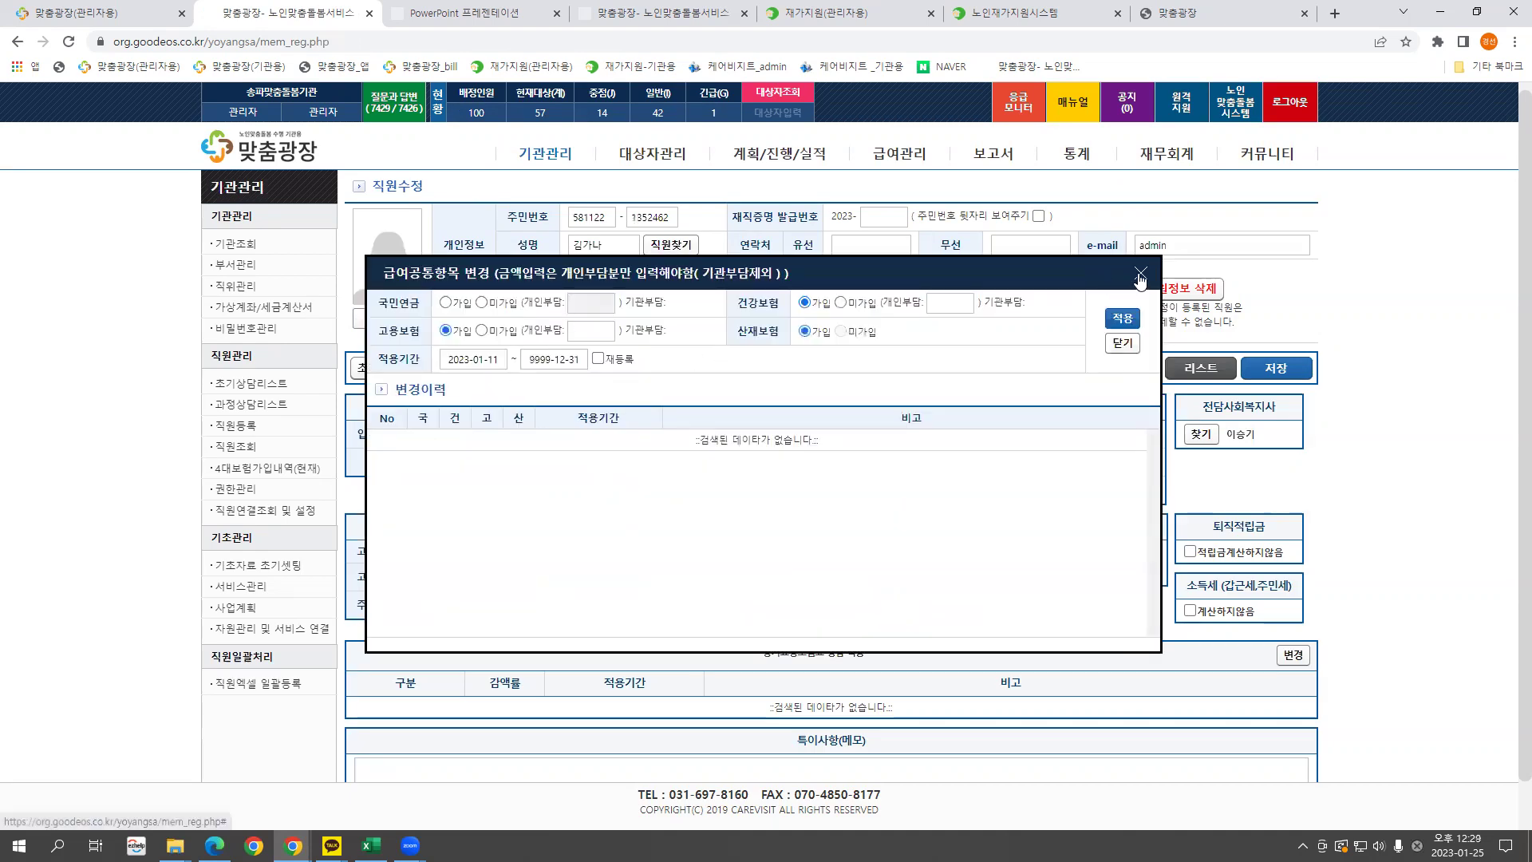
{"action": "left_click", "coordinate": [1142, 273]}
{"action": "left_click", "coordinate": [304, 469]}
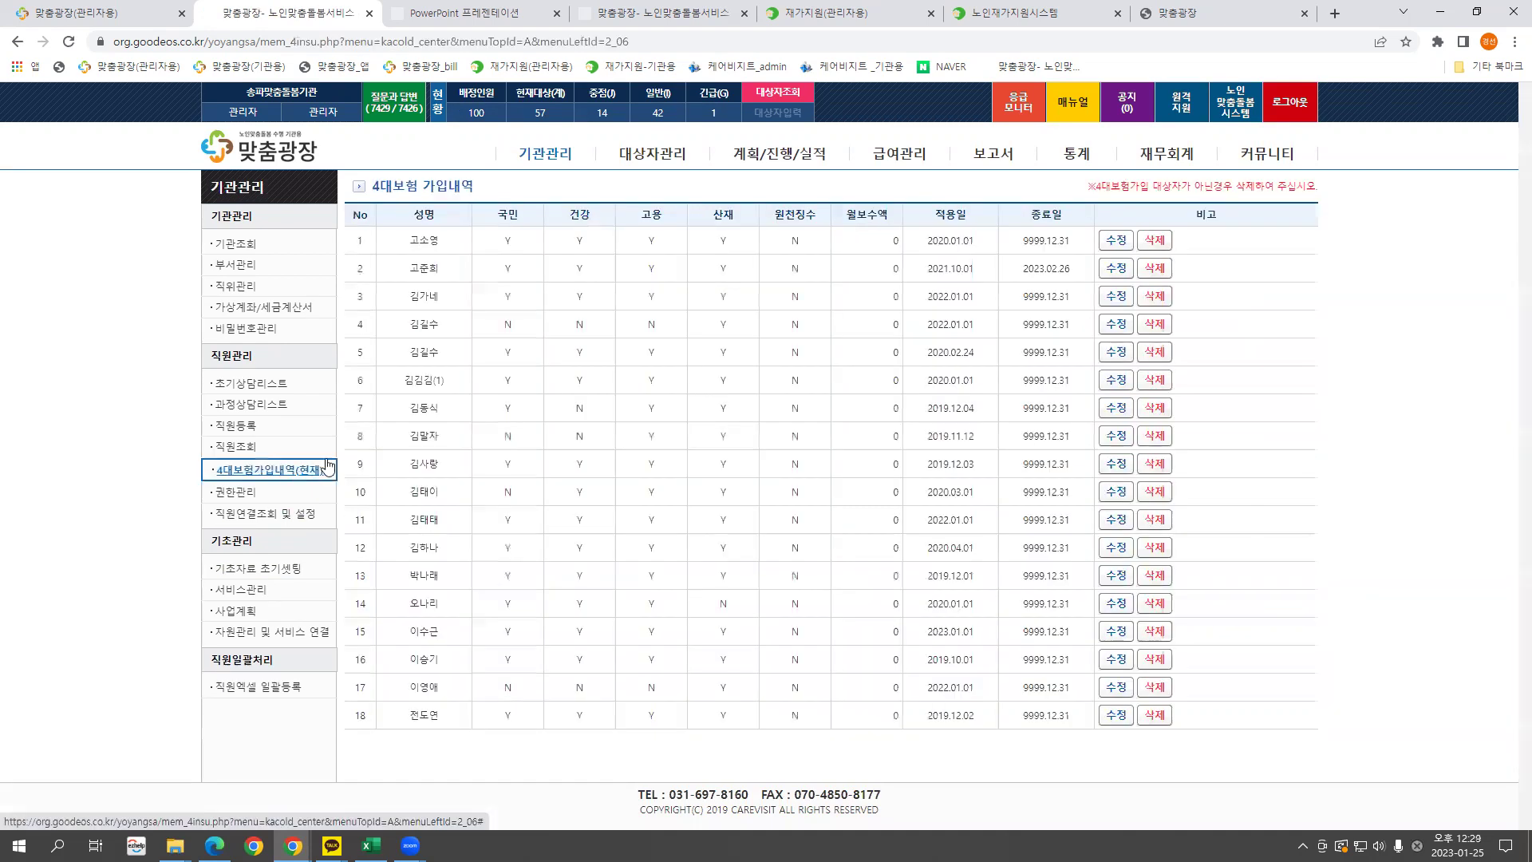
{"action": "left_click", "coordinate": [236, 492]}
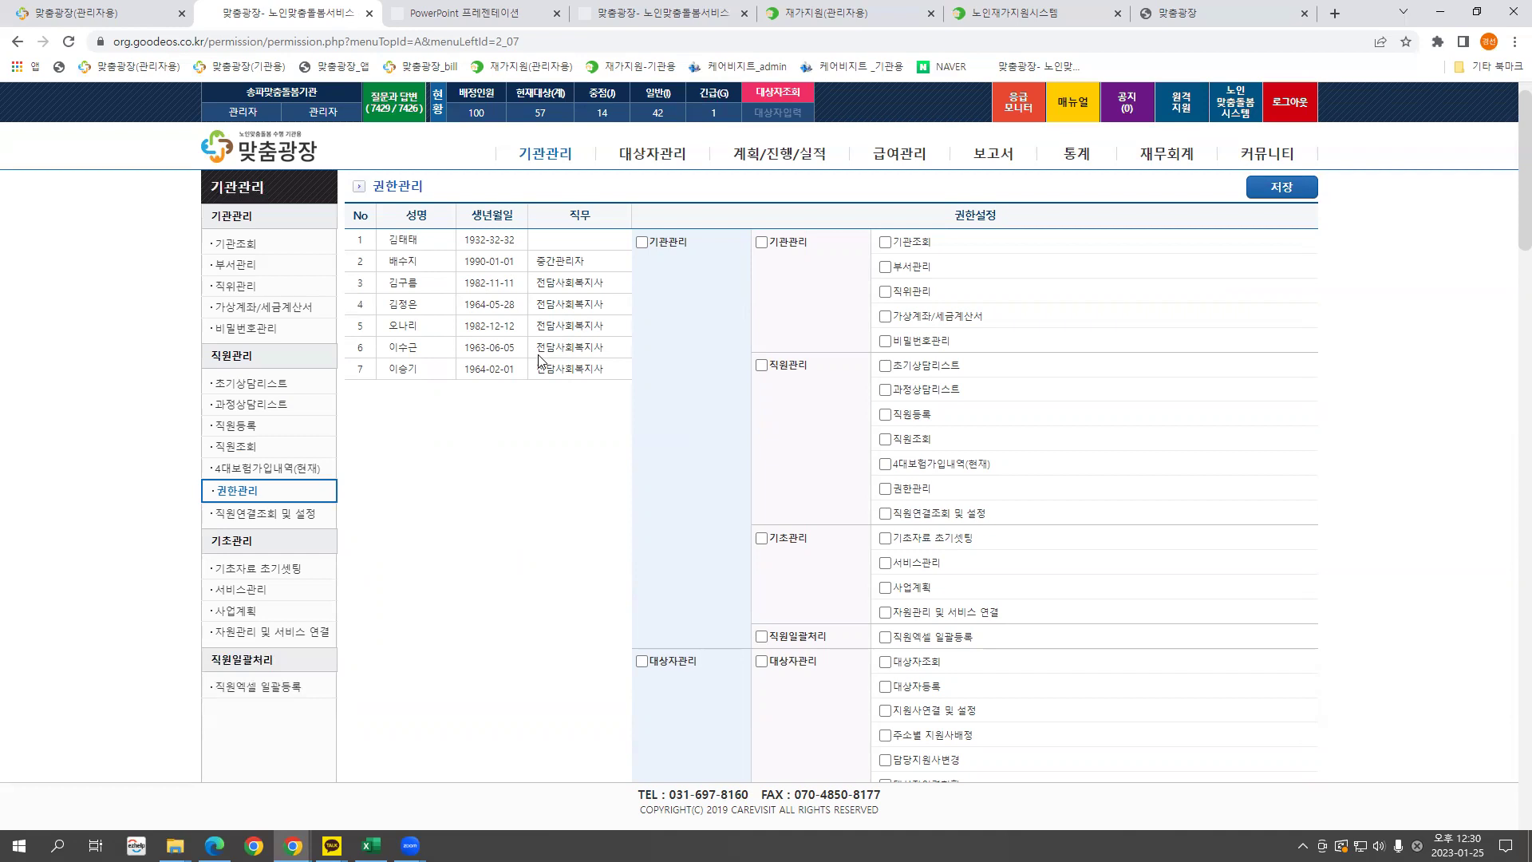
Browse staff permissions in 권한관리 and select the seventh staff member.
{"action": "left_click", "coordinate": [401, 284]}
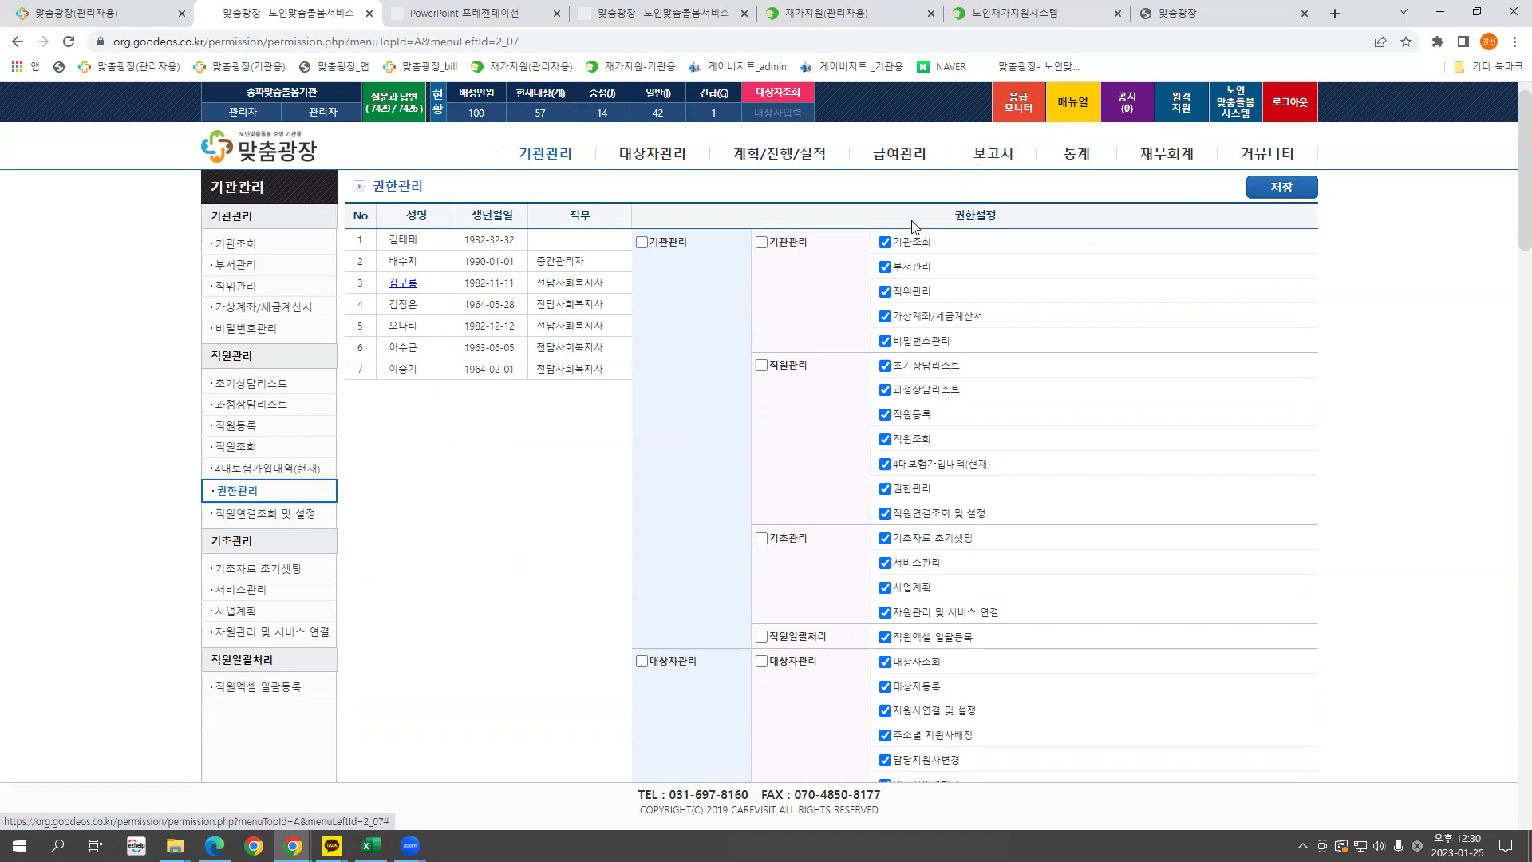
{"action": "left_click", "coordinate": [403, 308]}
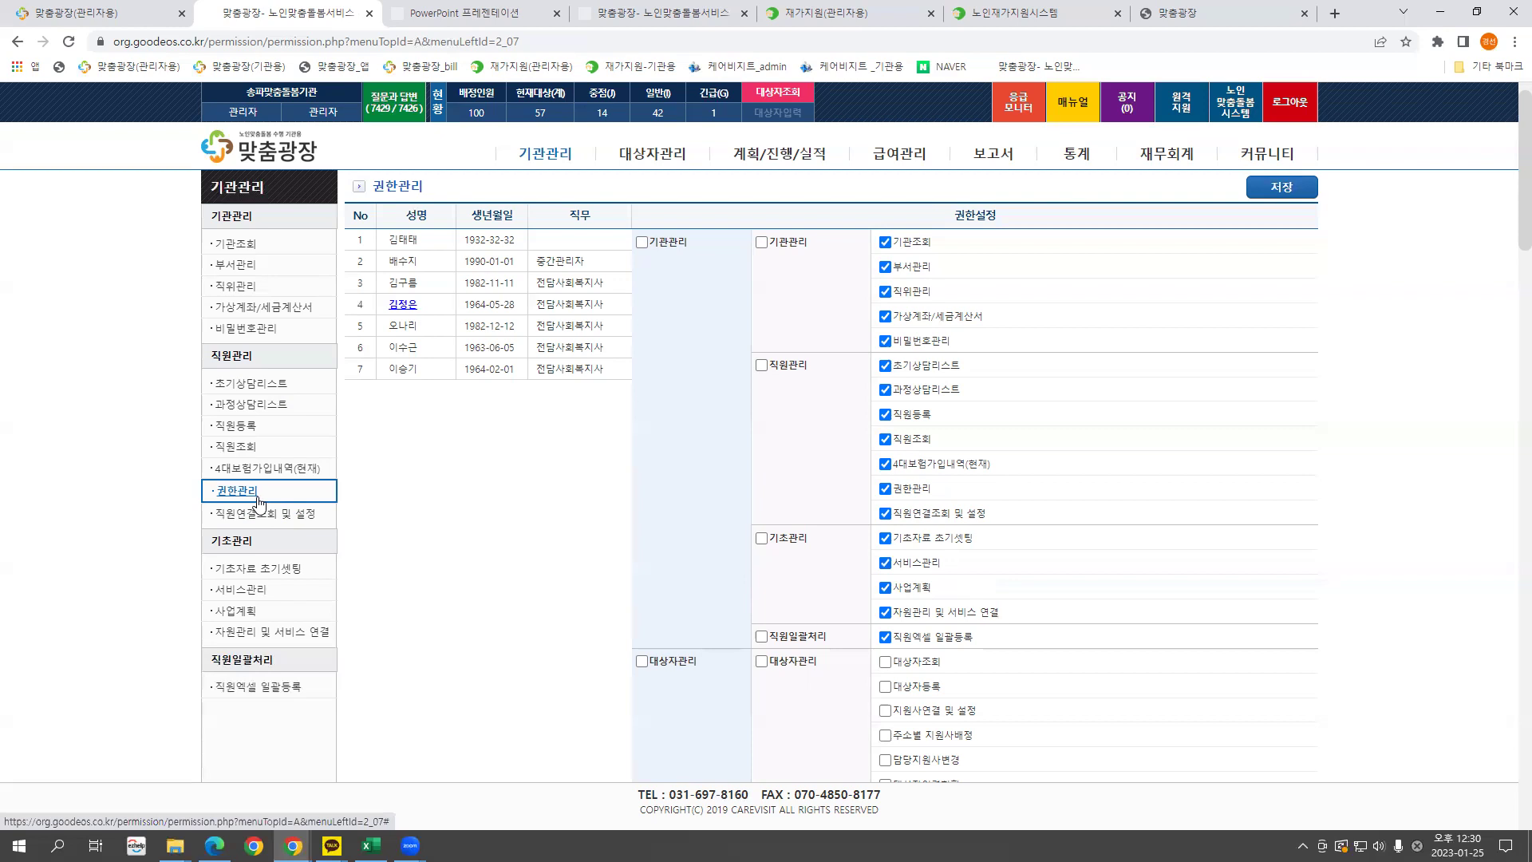
{"action": "left_click", "coordinate": [403, 370]}
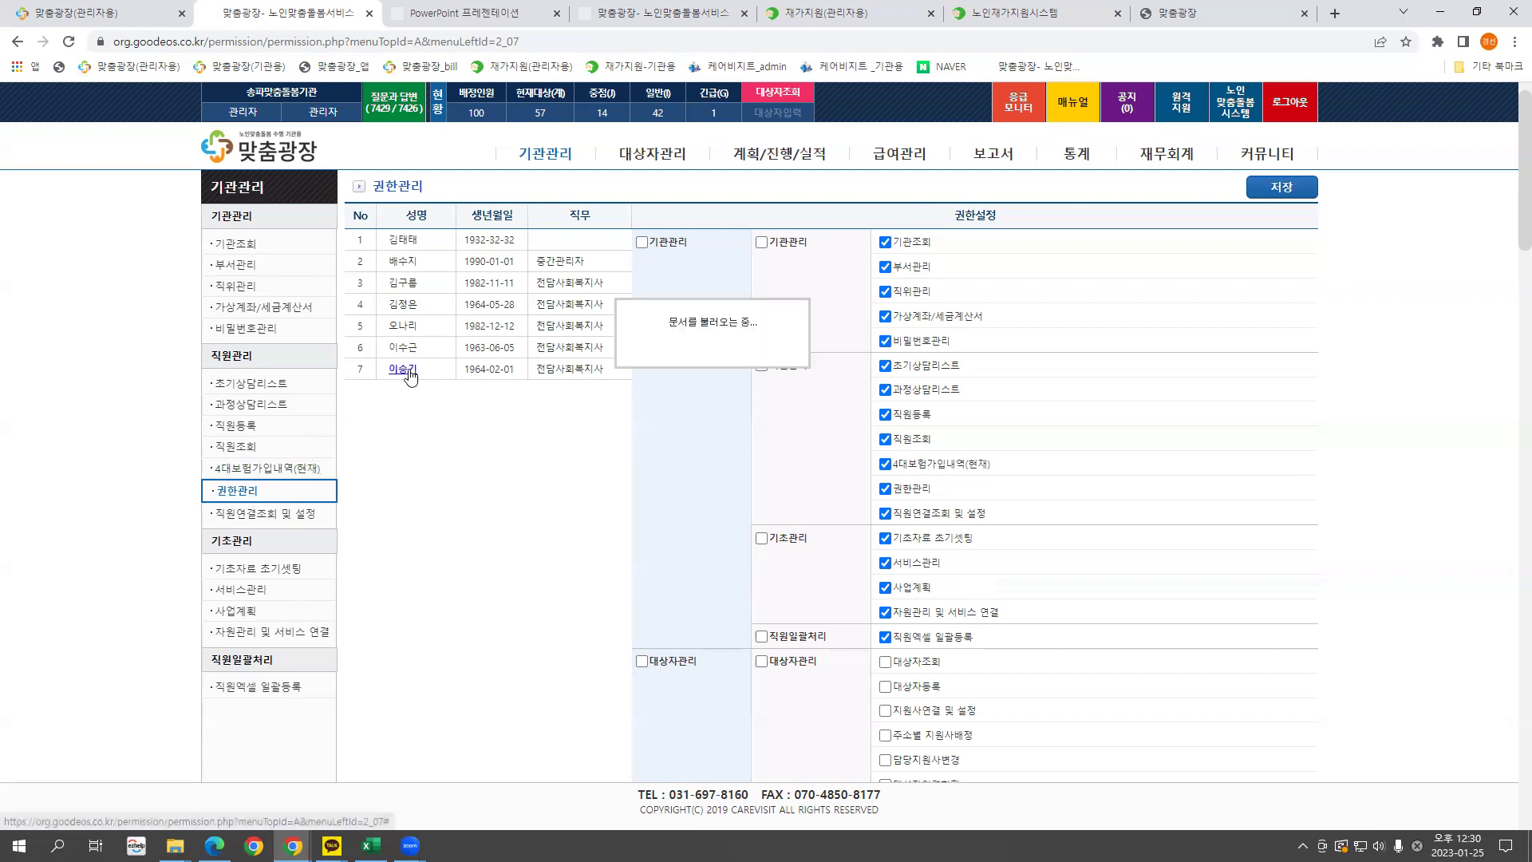
{"action": "left_click", "coordinate": [642, 242]}
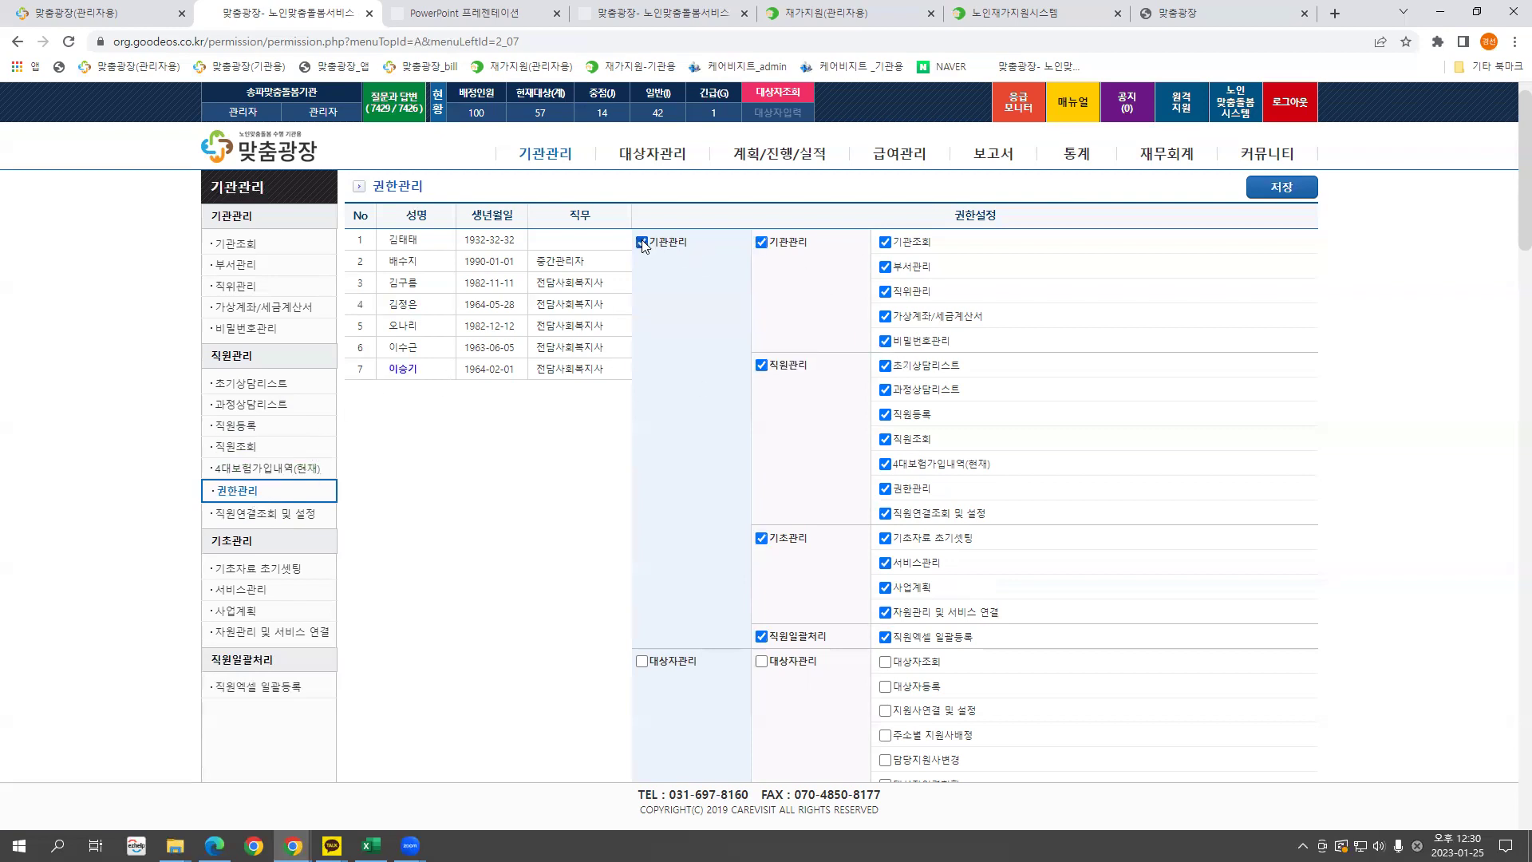
{"action": "left_click", "coordinate": [643, 242]}
{"action": "scroll", "coordinate": [933, 466], "scroll_direction": "down", "scroll_amount": 3}
{"action": "left_click", "coordinate": [642, 669]}
{"action": "left_click", "coordinate": [642, 669]}
{"action": "scroll", "coordinate": [623, 654], "scroll_direction": "up", "scroll_amount": 3}
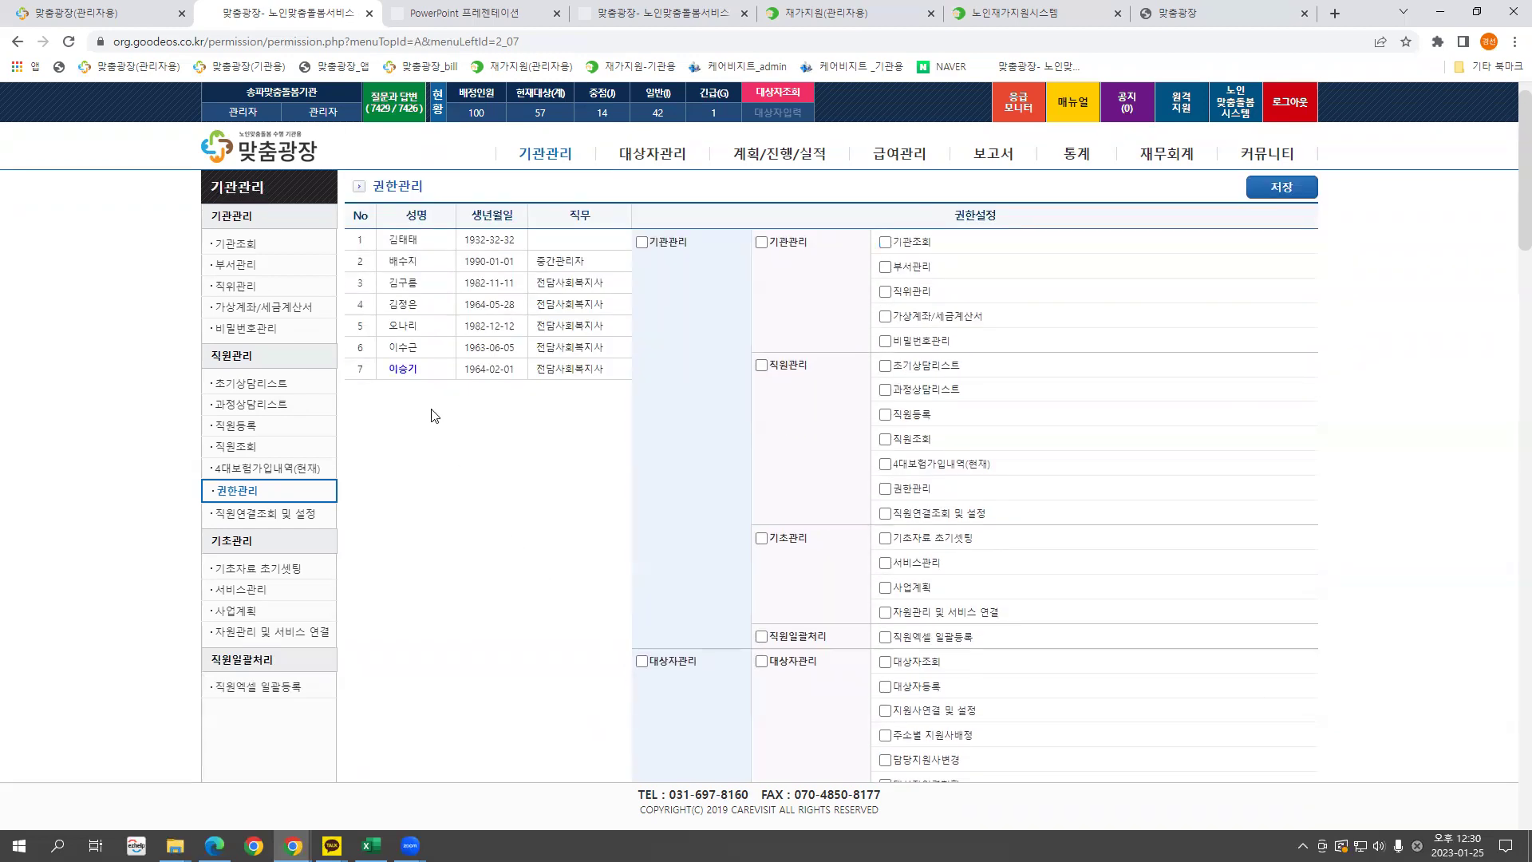
{"action": "left_click", "coordinate": [404, 370]}
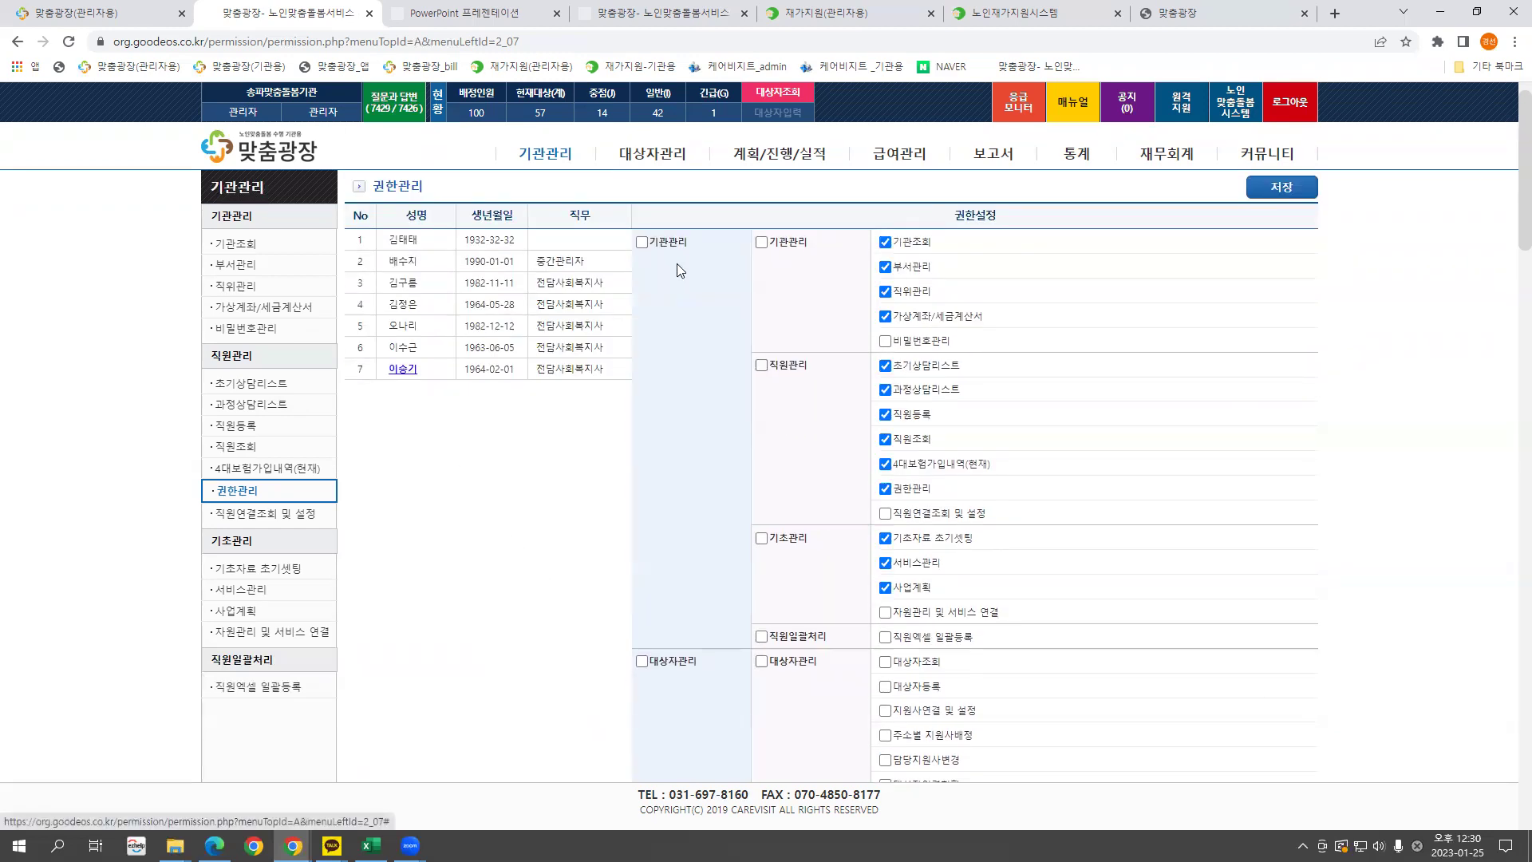
Grant the 계획/진행/실적, 급여관리, 보고서 and 통계 permissions, leaving 대상자관리 unticked.
{"action": "left_click", "coordinate": [642, 661]}
{"action": "scroll", "coordinate": [742, 658], "scroll_direction": "down", "scroll_amount": 5}
{"action": "left_click", "coordinate": [641, 511]}
{"action": "scroll", "coordinate": [651, 526], "scroll_direction": "down", "scroll_amount": 8}
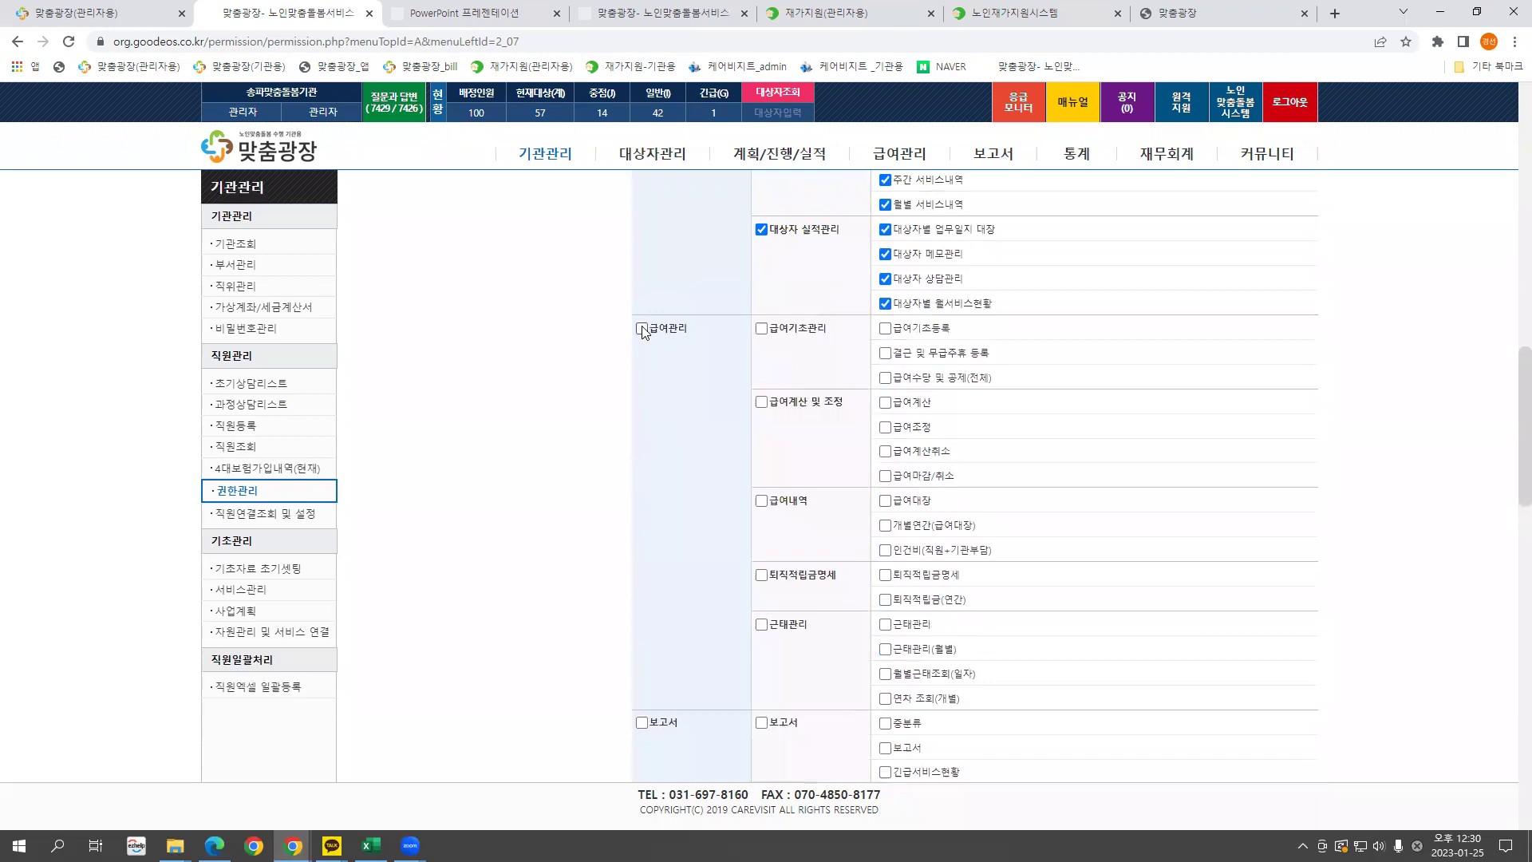
{"action": "left_click", "coordinate": [642, 329]}
{"action": "scroll", "coordinate": [677, 370], "scroll_direction": "down", "scroll_amount": 3}
{"action": "left_click", "coordinate": [642, 485]}
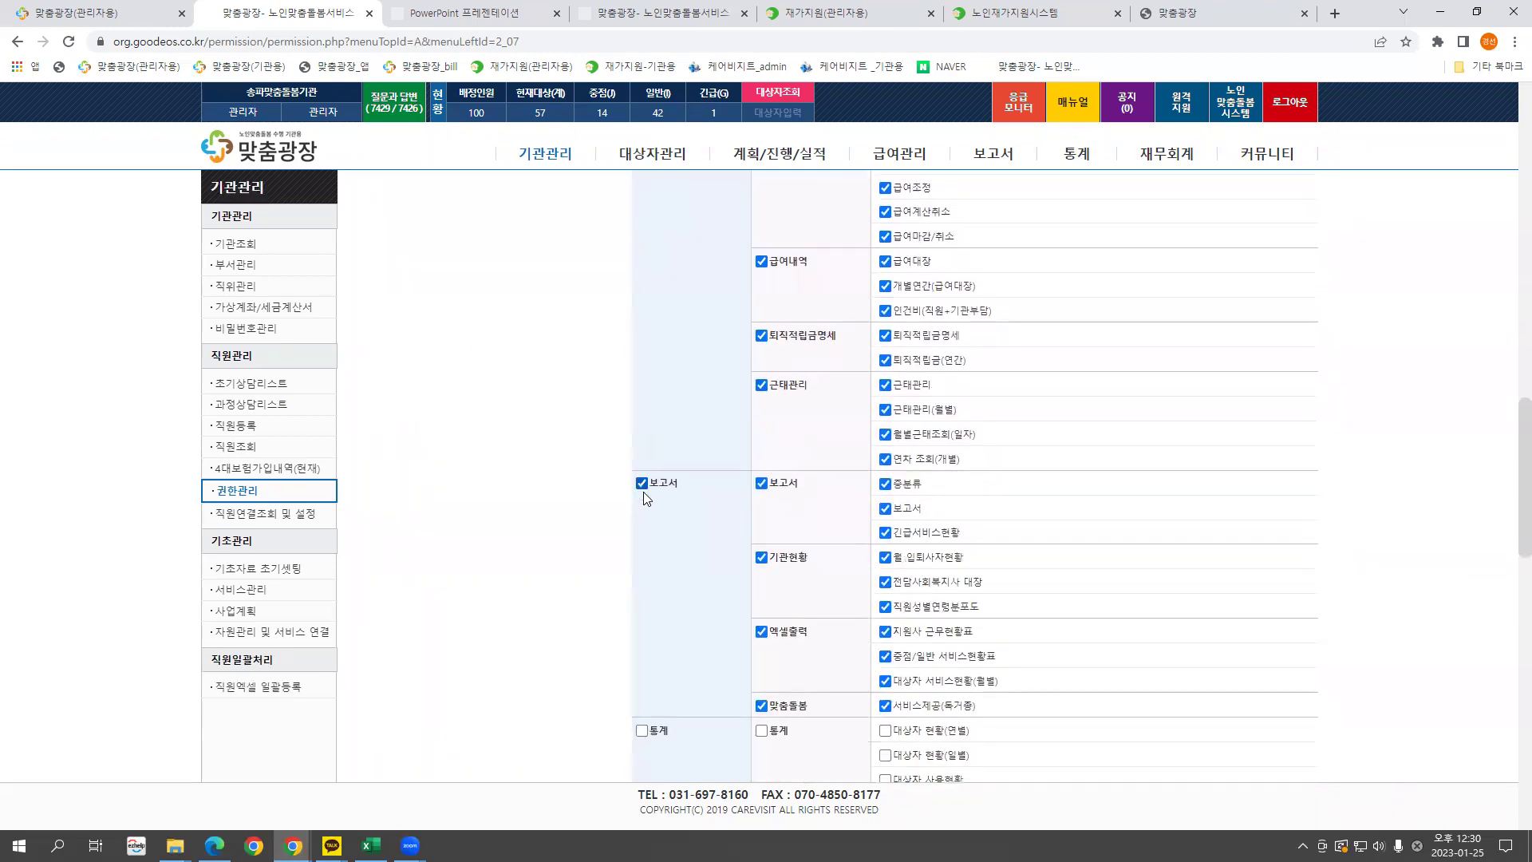
{"action": "scroll", "coordinate": [669, 567], "scroll_direction": "down", "scroll_amount": 3}
{"action": "left_click", "coordinate": [642, 491]}
{"action": "scroll", "coordinate": [678, 575], "scroll_direction": "down", "scroll_amount": 5}
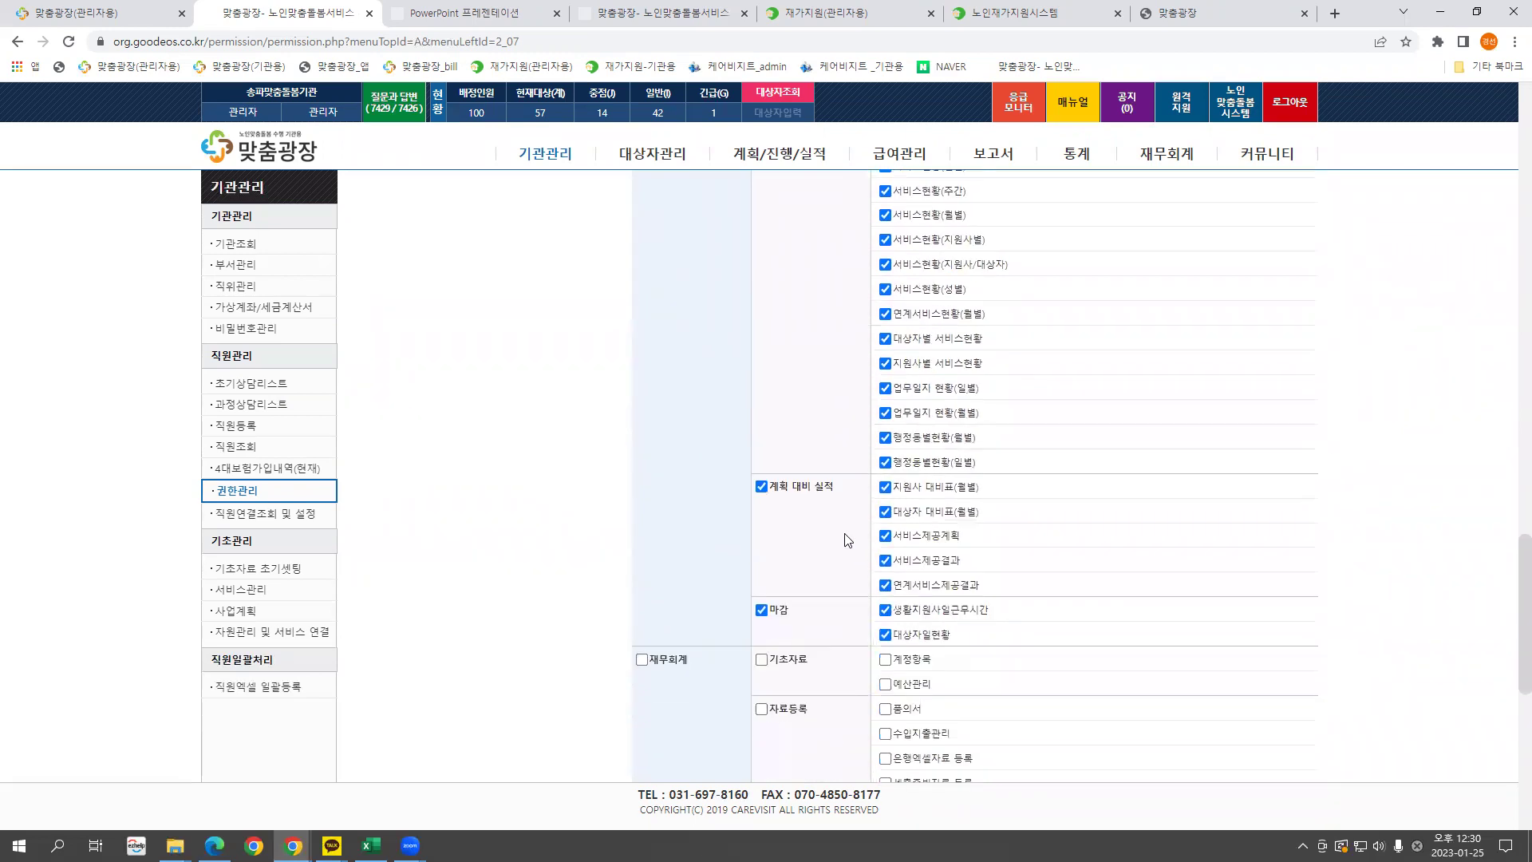
{"action": "scroll", "coordinate": [710, 651], "scroll_direction": "down", "scroll_amount": 2}
{"action": "scroll", "coordinate": [714, 638], "scroll_direction": "up", "scroll_amount": 10}
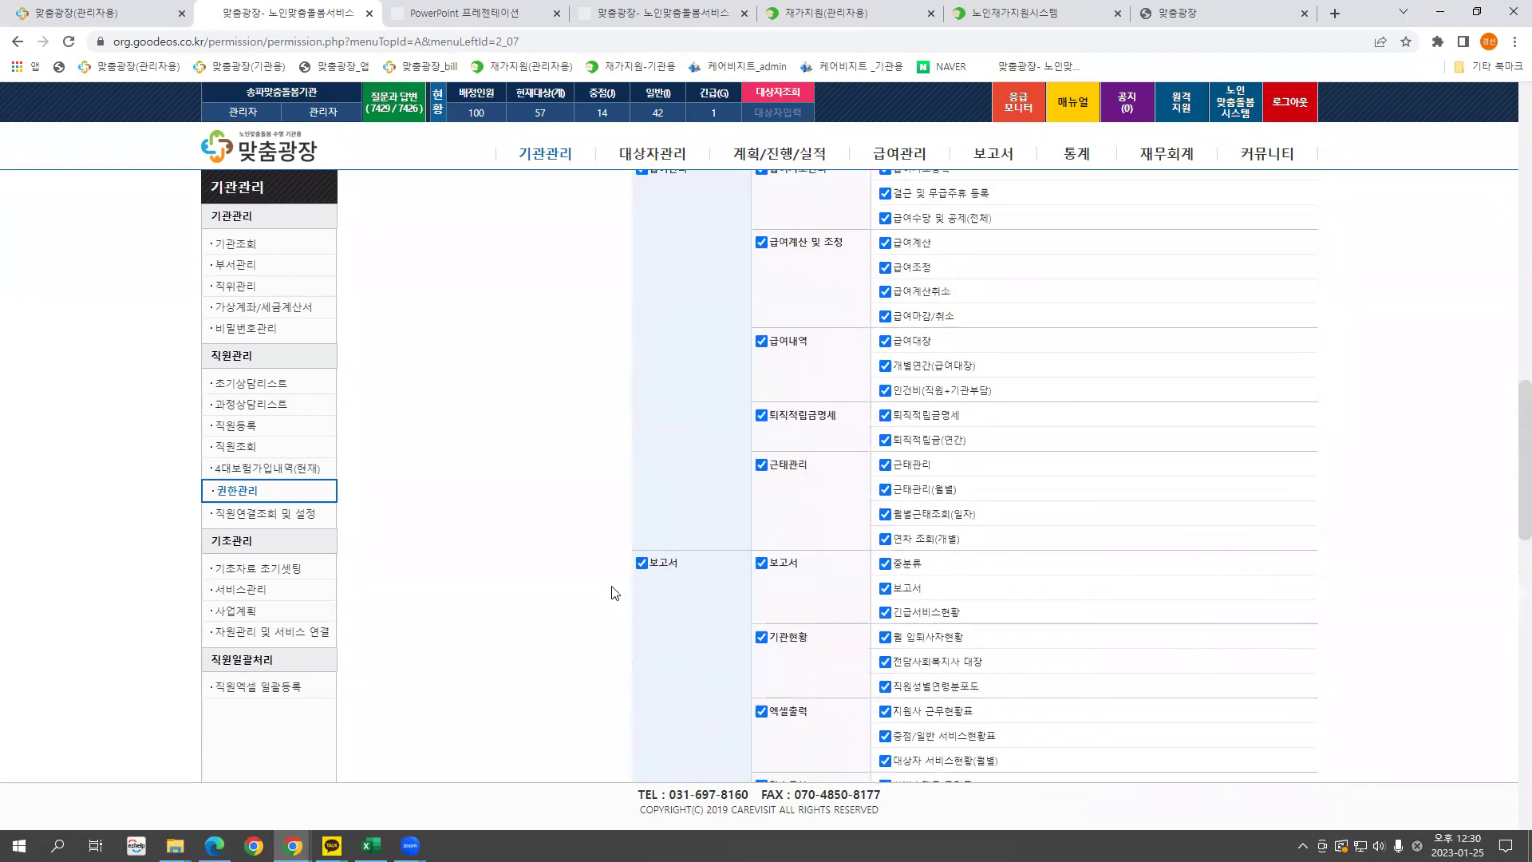
{"action": "scroll", "coordinate": [685, 589], "scroll_direction": "up", "scroll_amount": 10}
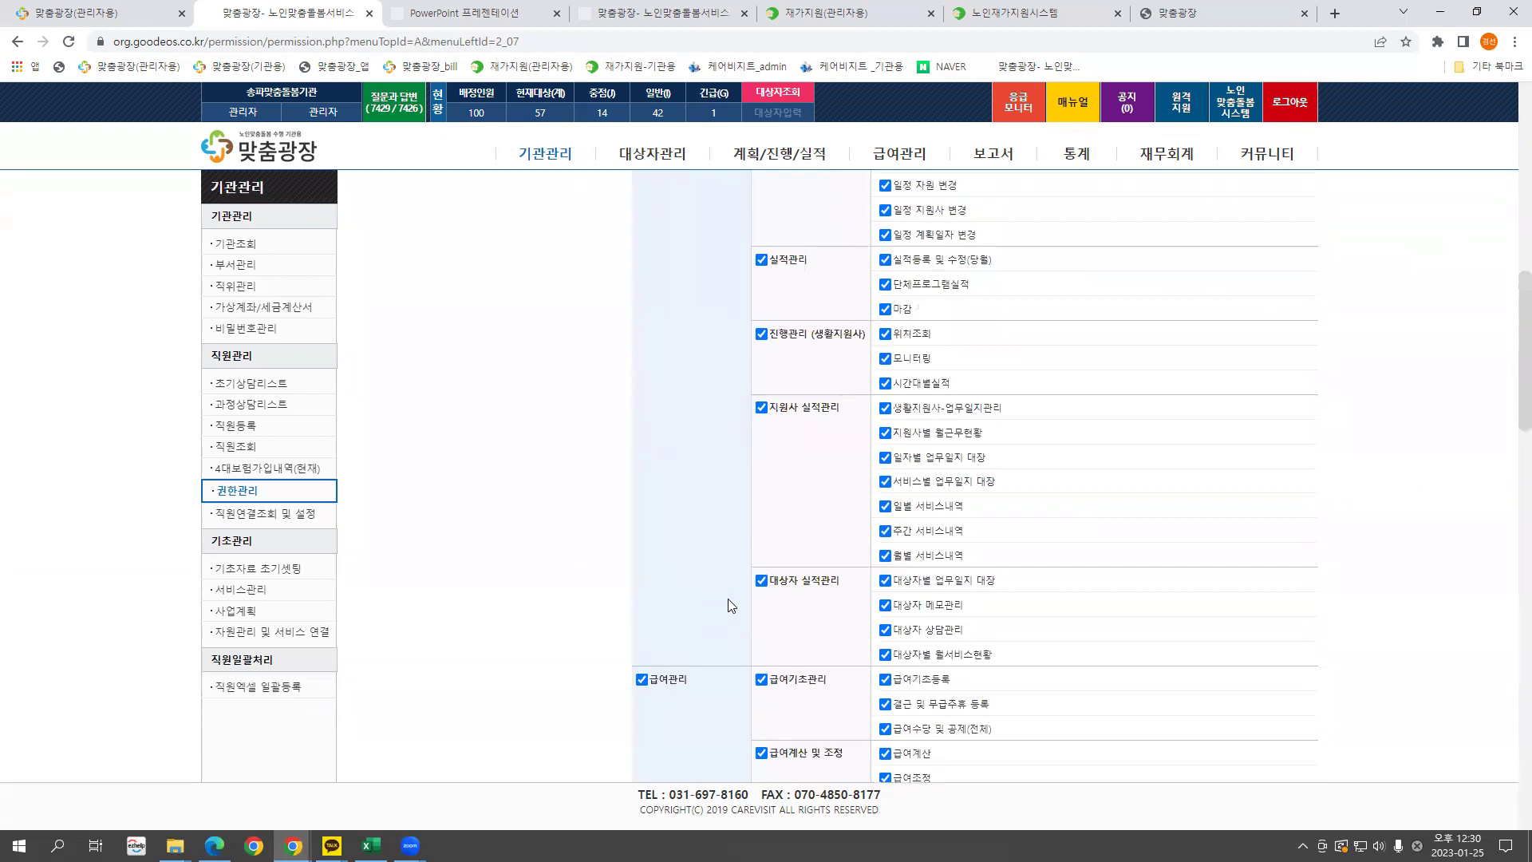
{"action": "scroll", "coordinate": [686, 517], "scroll_direction": "up", "scroll_amount": 2}
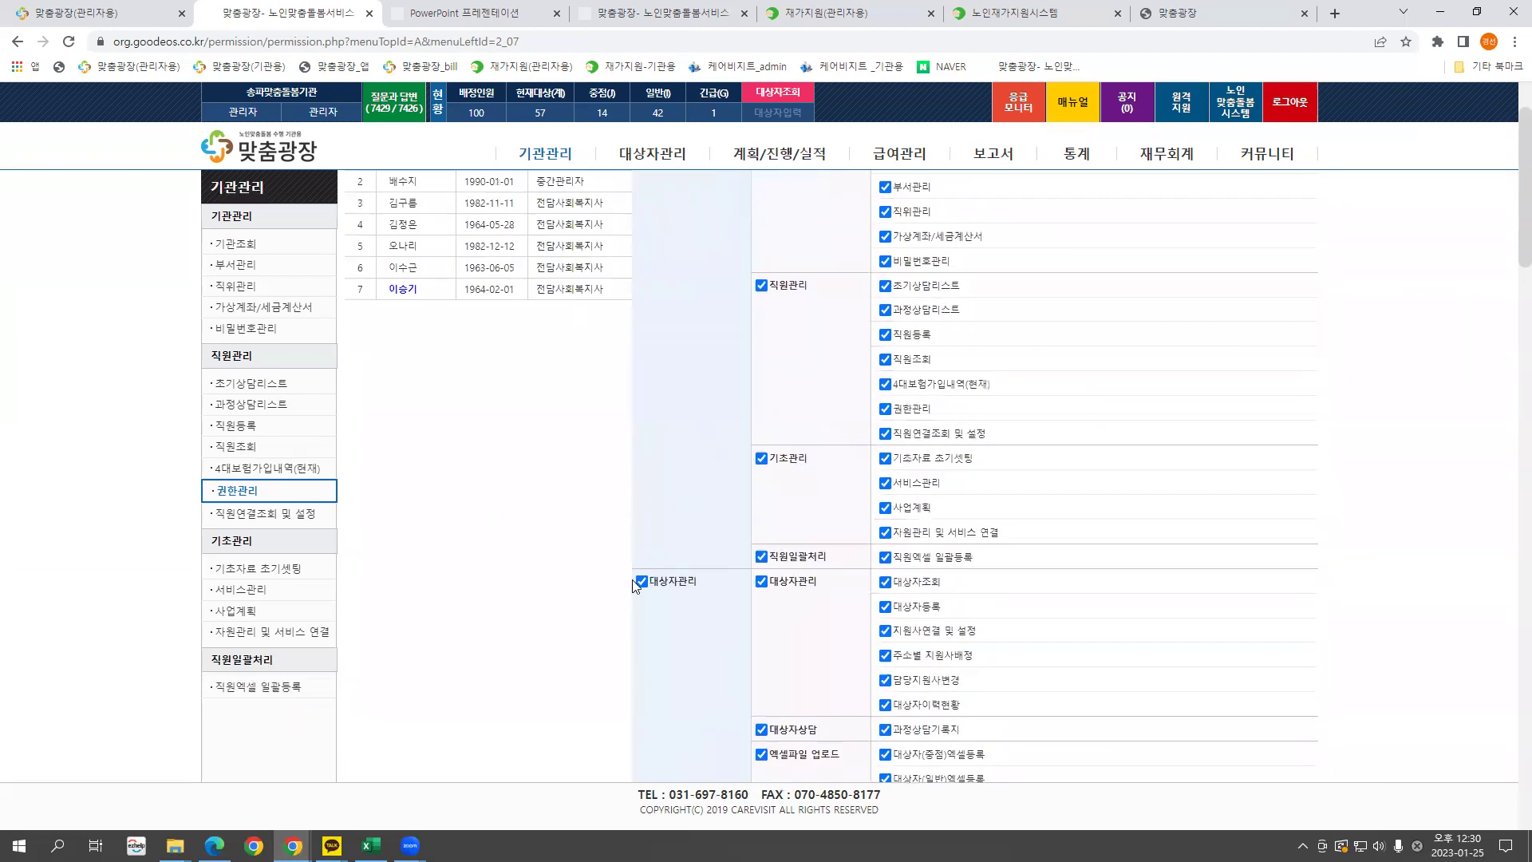
{"action": "left_click", "coordinate": [644, 583]}
{"action": "scroll", "coordinate": [680, 598], "scroll_direction": "up", "scroll_amount": 1}
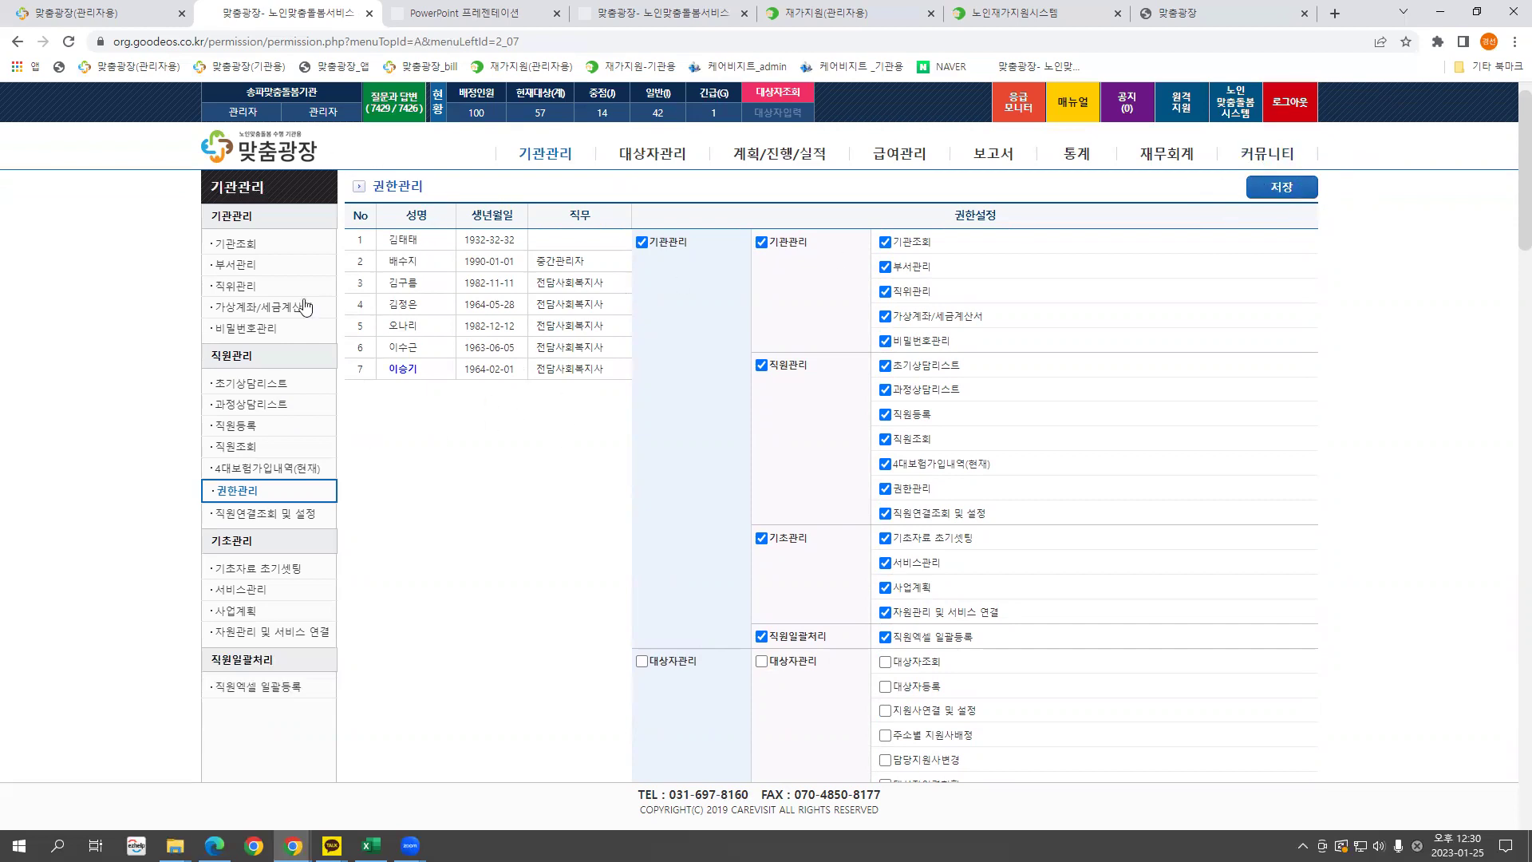
Grant all 기관관리 and 대상자관리 permissions including 대상자이력현황, then open 직원연결조회 및 설정.
{"action": "left_click", "coordinate": [237, 498]}
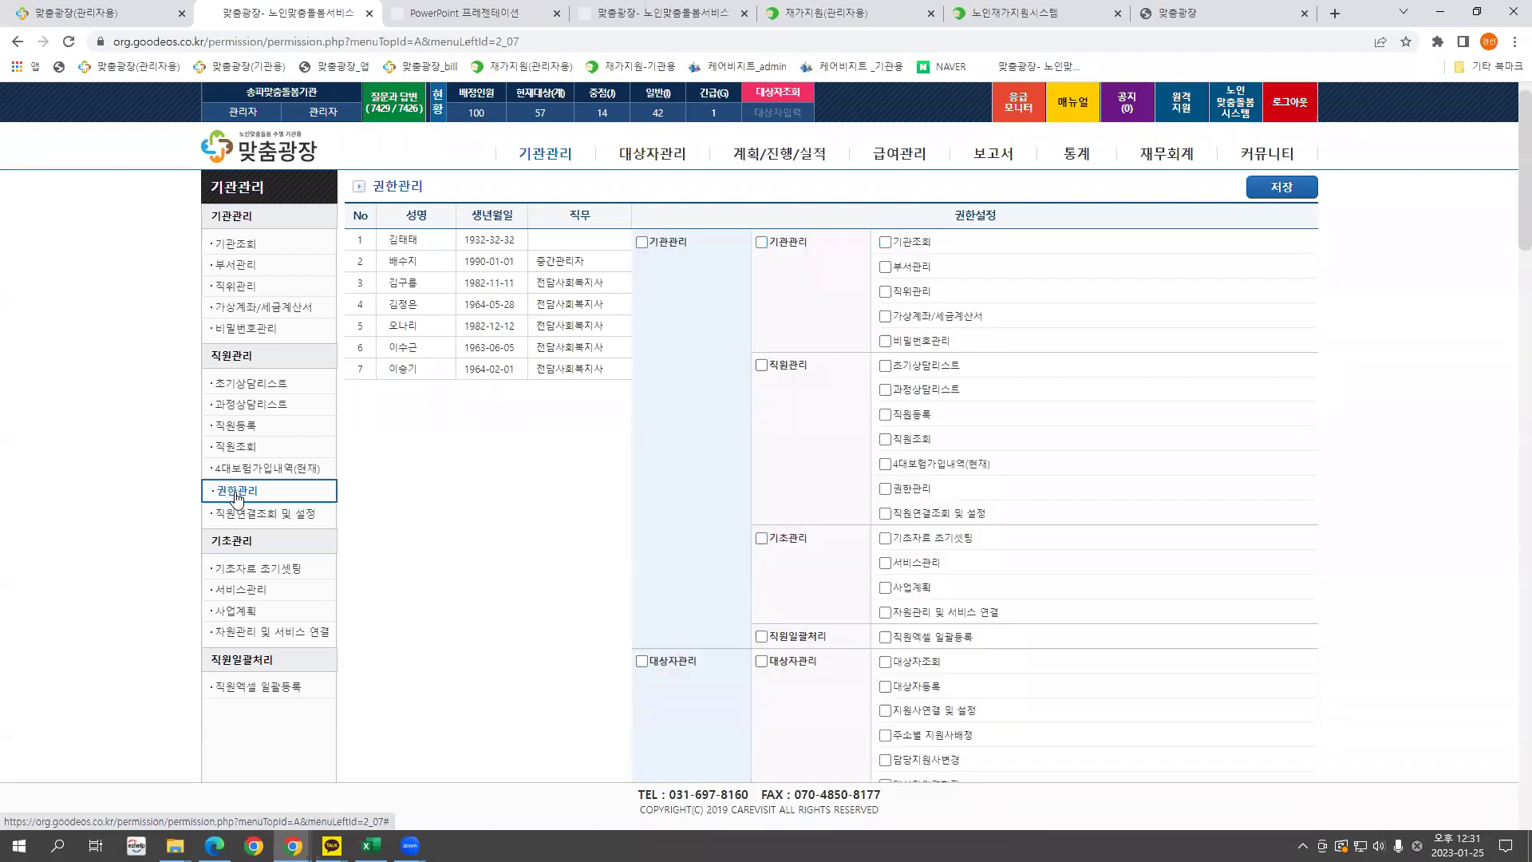
{"action": "left_click", "coordinate": [642, 242]}
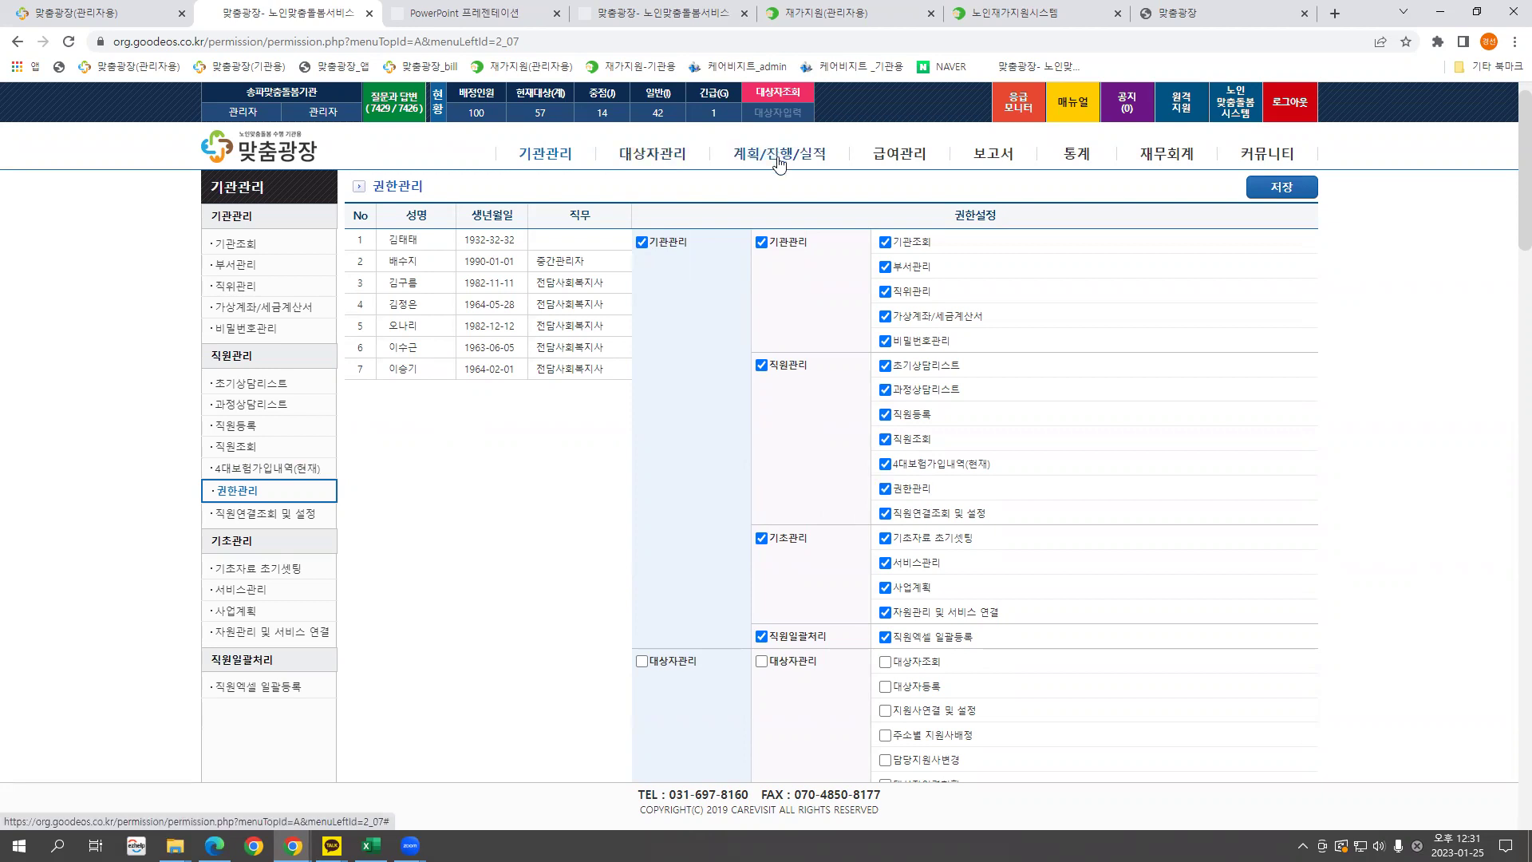
{"action": "scroll", "coordinate": [910, 594], "scroll_direction": "down", "scroll_amount": 2}
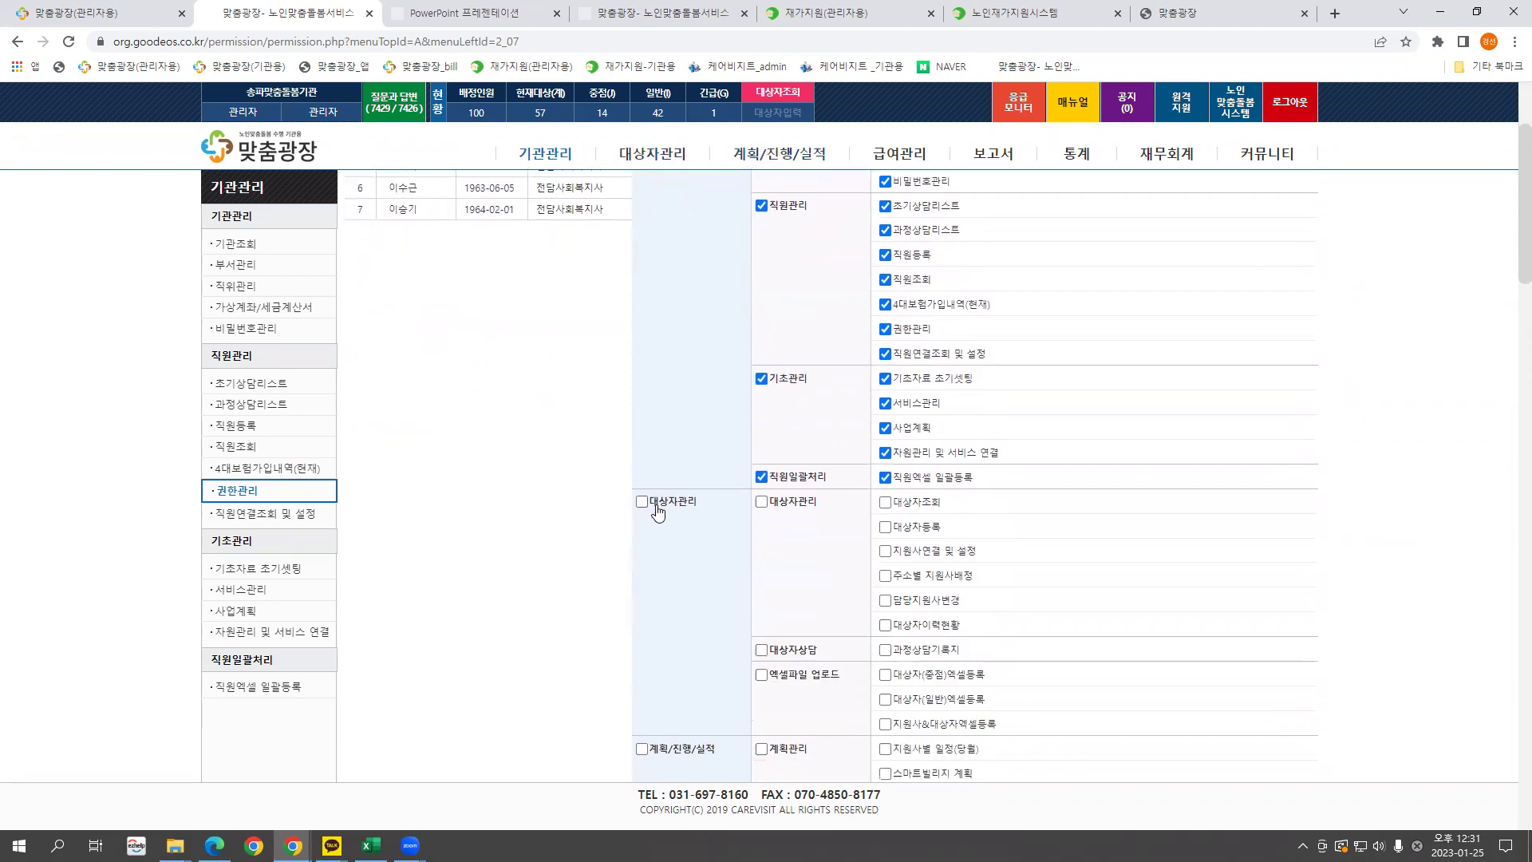
{"action": "left_click", "coordinate": [656, 505]}
{"action": "left_click", "coordinate": [886, 626]}
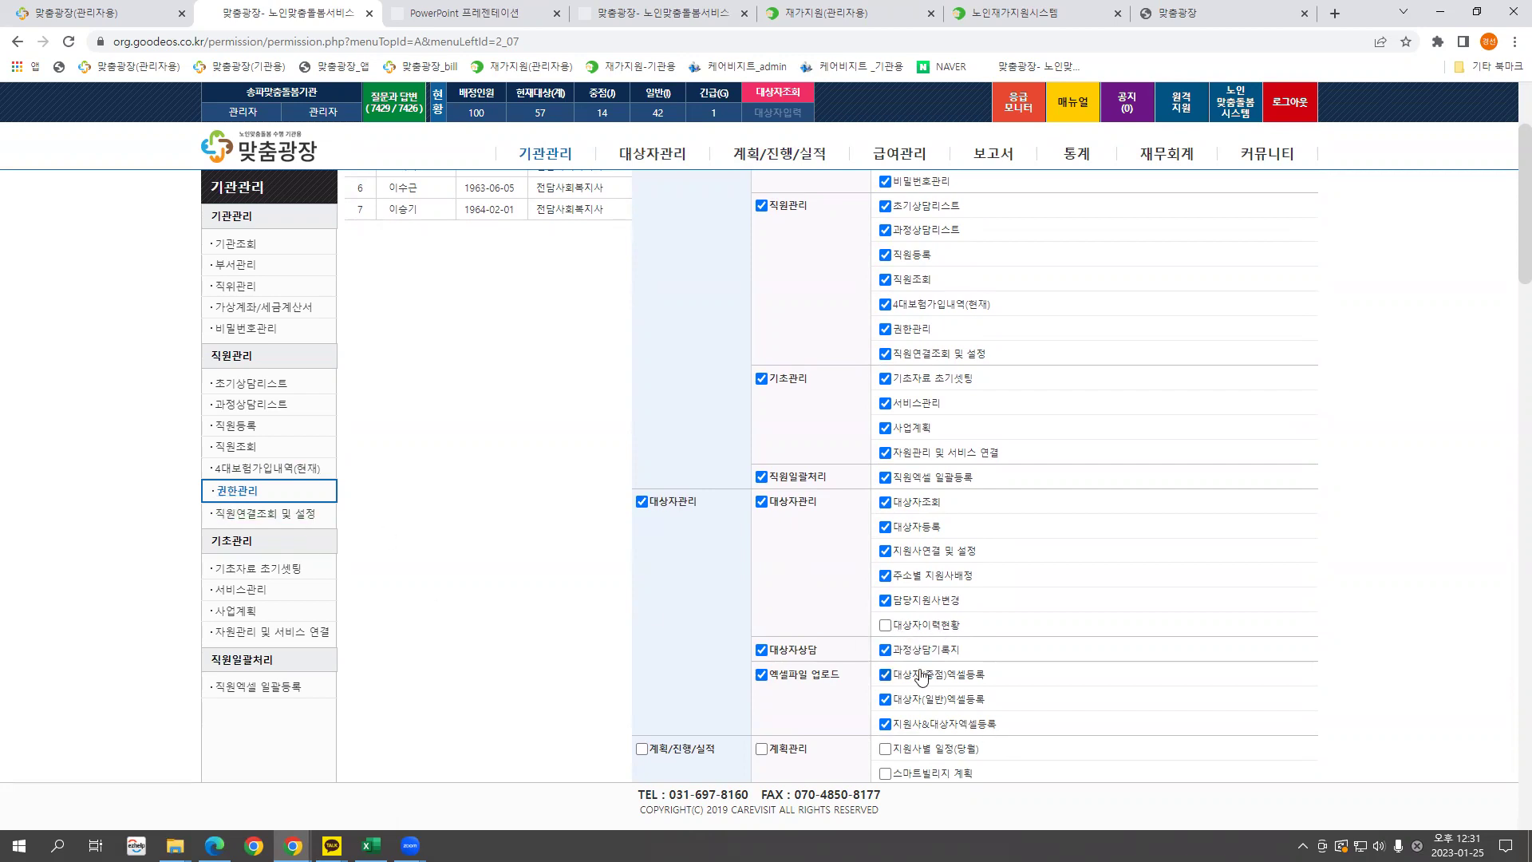
{"action": "left_click", "coordinate": [885, 626]}
{"action": "scroll", "coordinate": [431, 515], "scroll_direction": "up", "scroll_amount": 2}
{"action": "scroll", "coordinate": [431, 515], "scroll_direction": "up", "scroll_amount": 1}
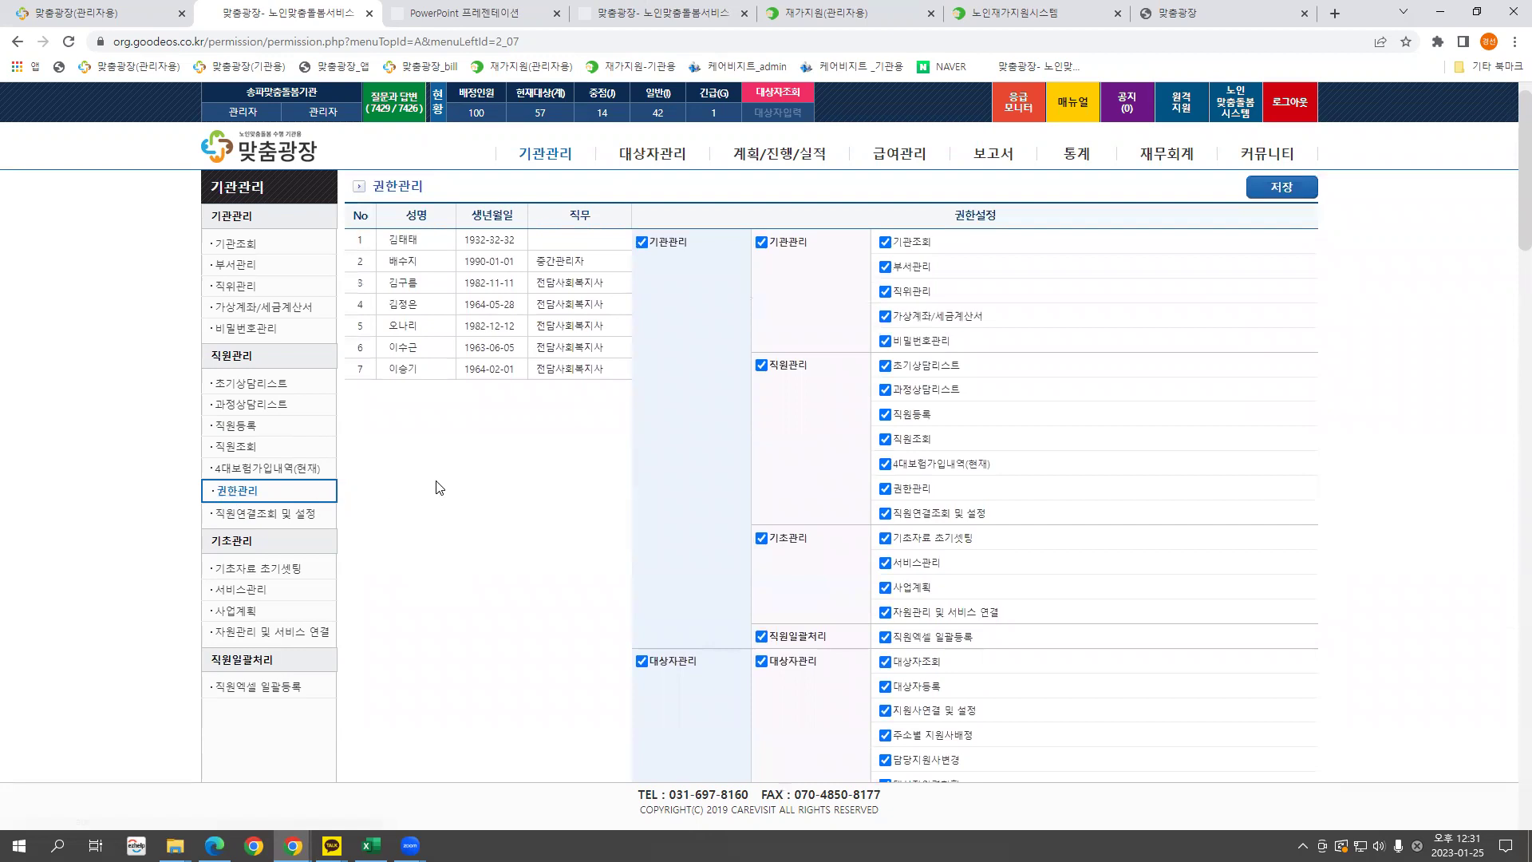
{"action": "left_click", "coordinate": [273, 516]}
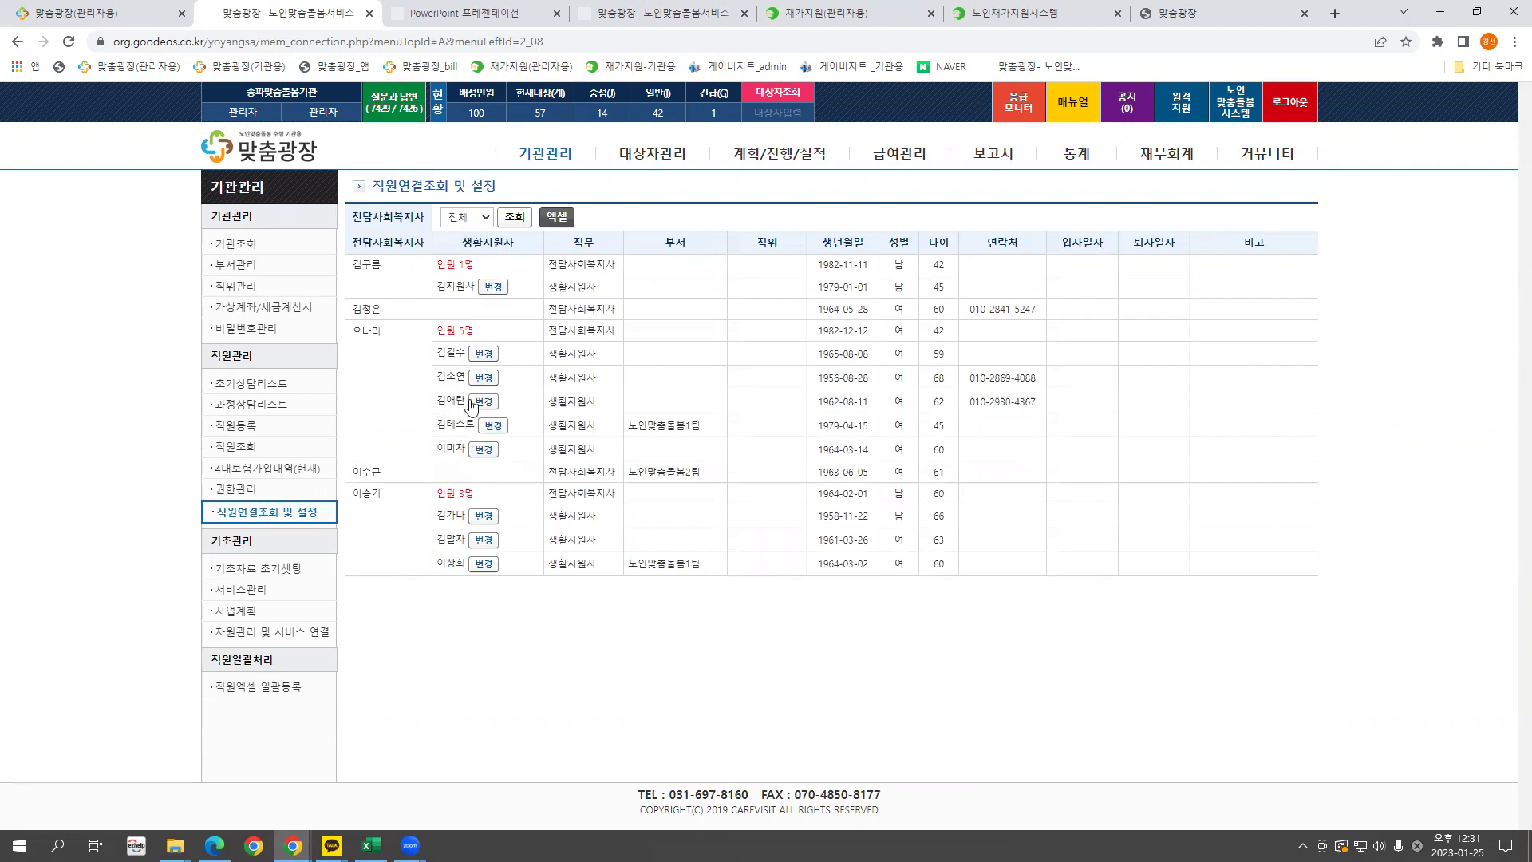
Try linking the fifth staff member, who is not a care worker, and return to the list.
{"action": "left_click", "coordinate": [246, 447]}
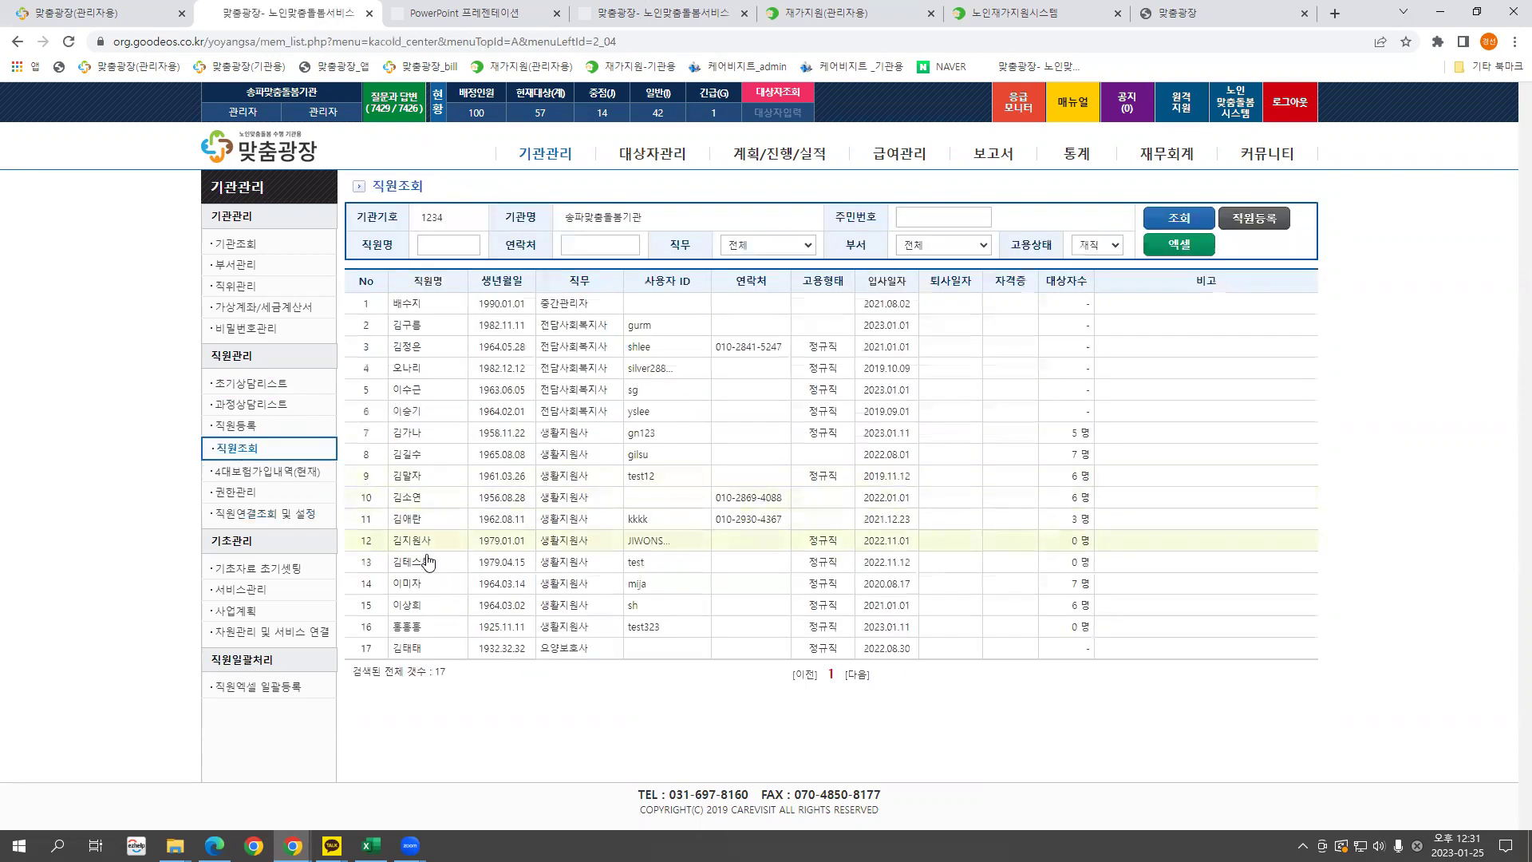
{"action": "left_click", "coordinate": [408, 390]}
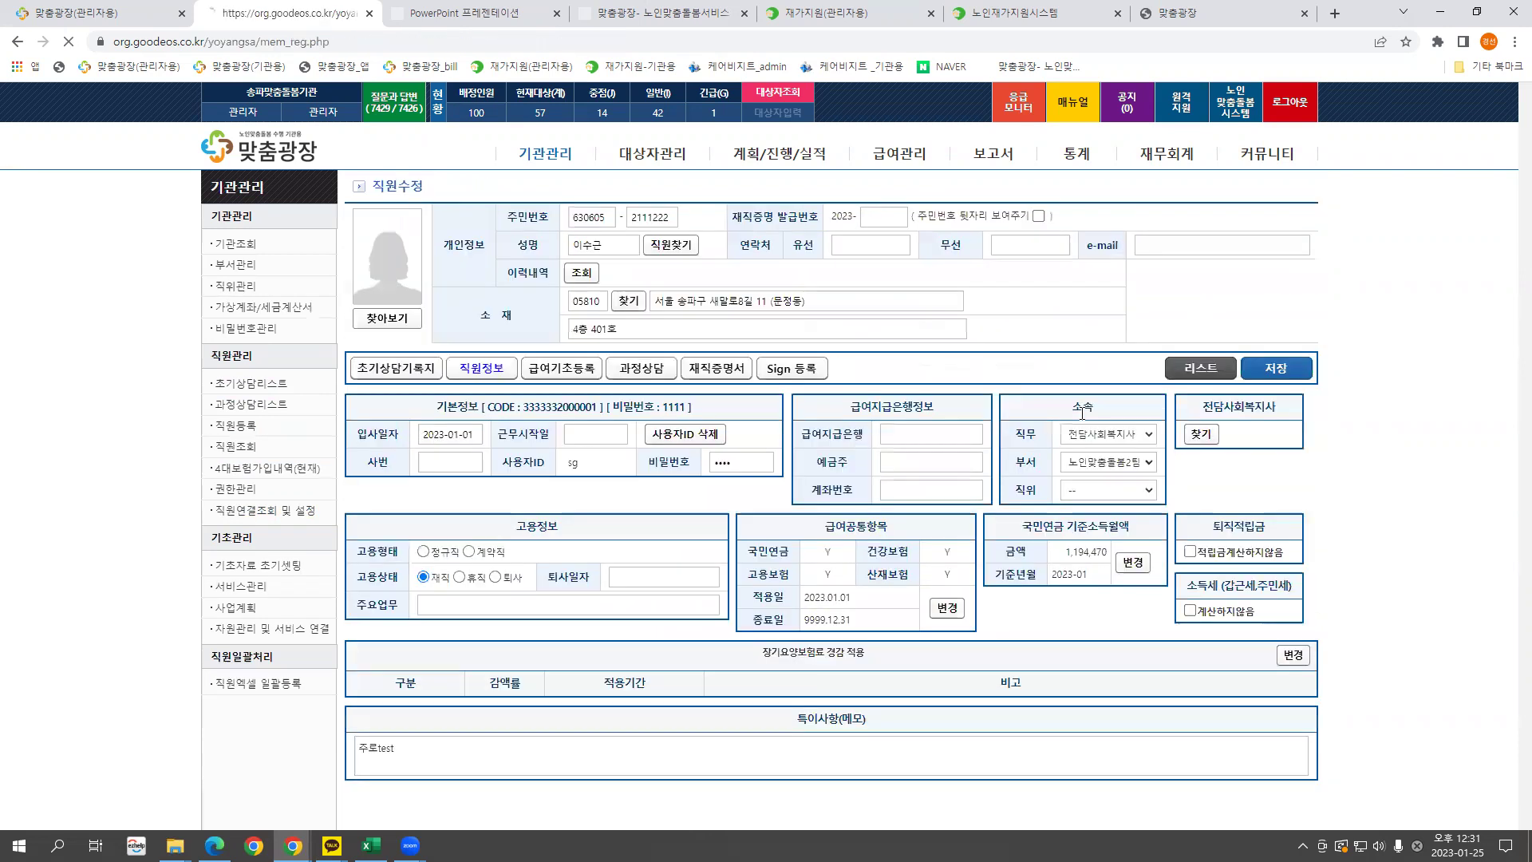
{"action": "left_click", "coordinate": [1201, 436]}
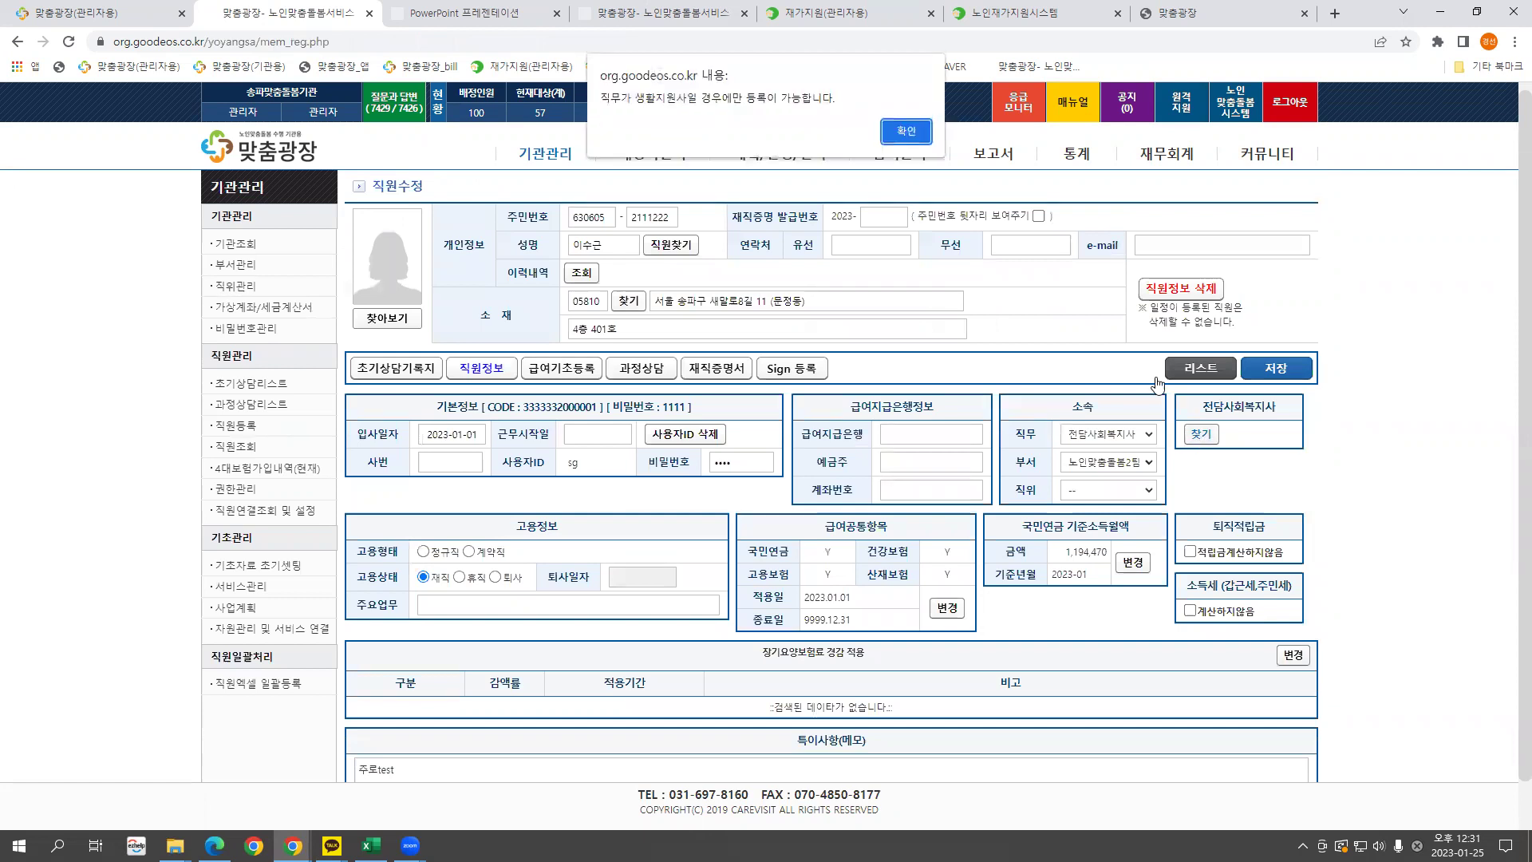
{"action": "left_click", "coordinate": [918, 128]}
{"action": "left_click", "coordinate": [1227, 370]}
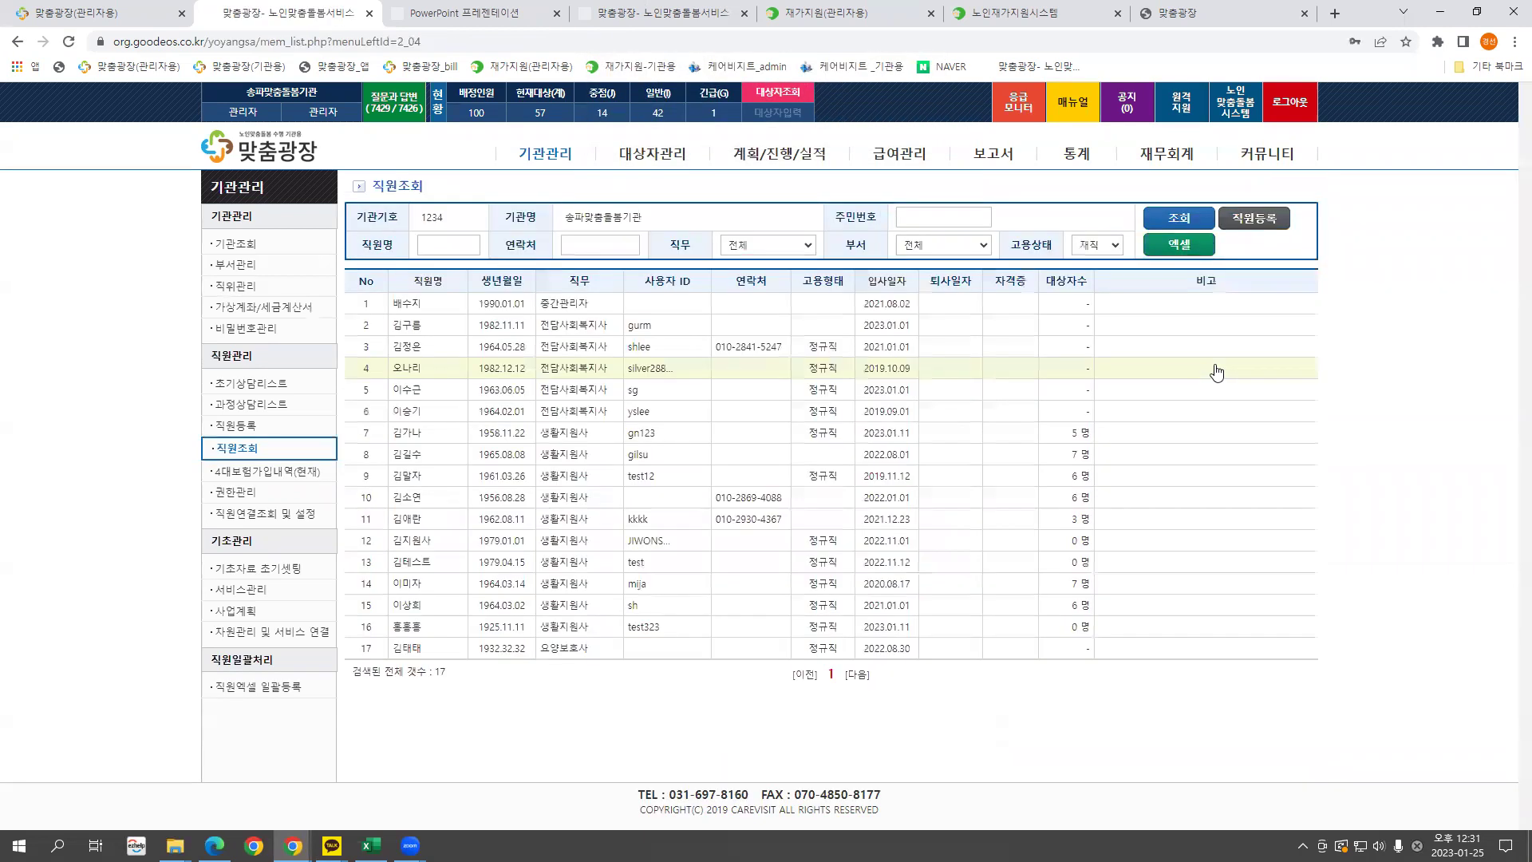
Link the row-12 care worker to a dedicated social worker from 2023-01-01 to 9999-12-31.
{"action": "left_click", "coordinate": [411, 539]}
{"action": "left_click", "coordinate": [1201, 436]}
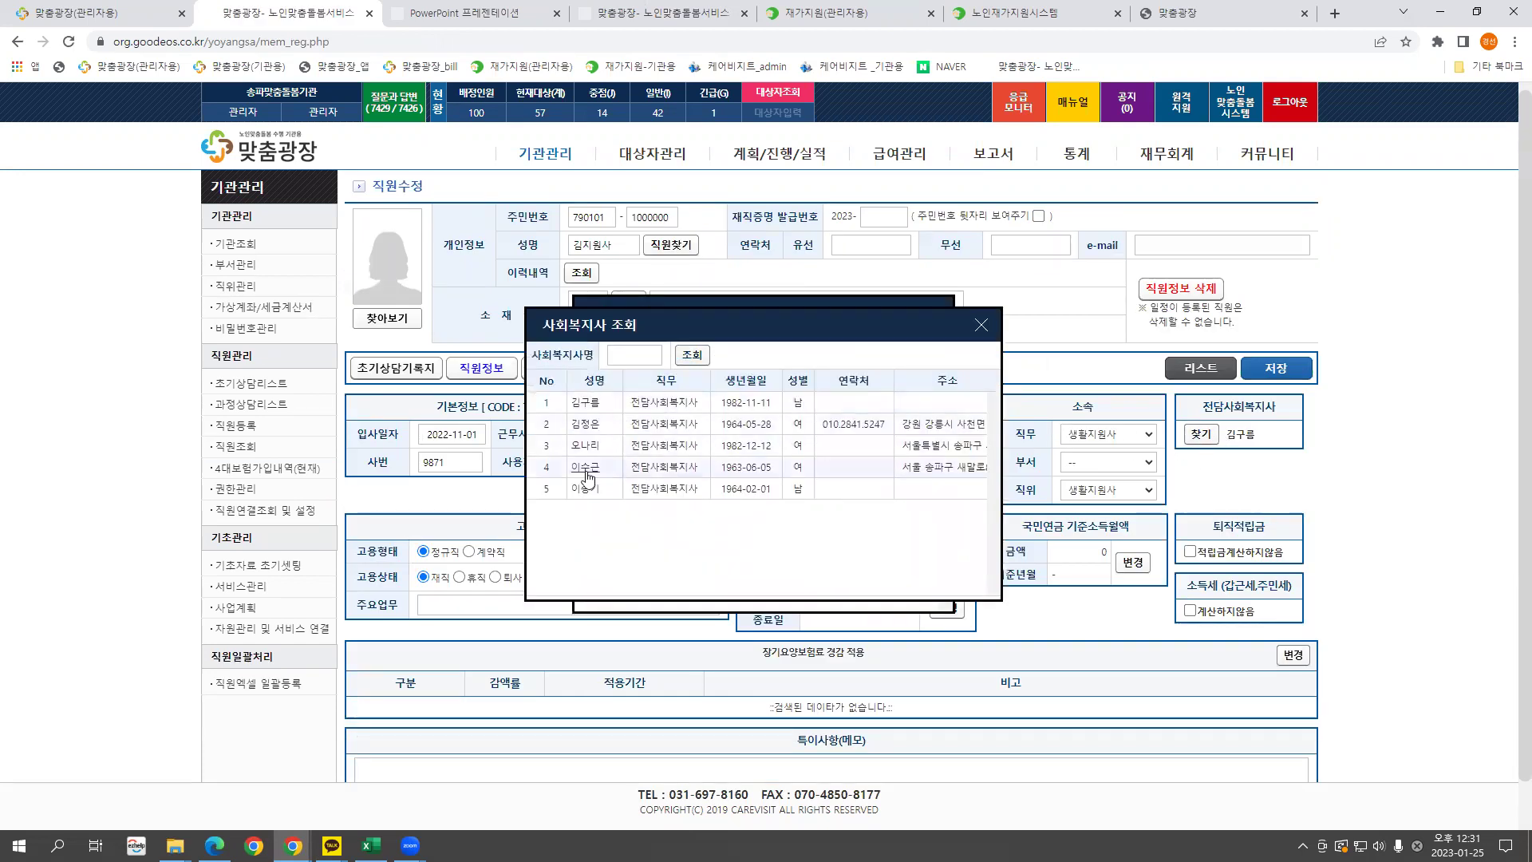
{"action": "left_click", "coordinate": [586, 468]}
{"action": "left_click", "coordinate": [691, 373]}
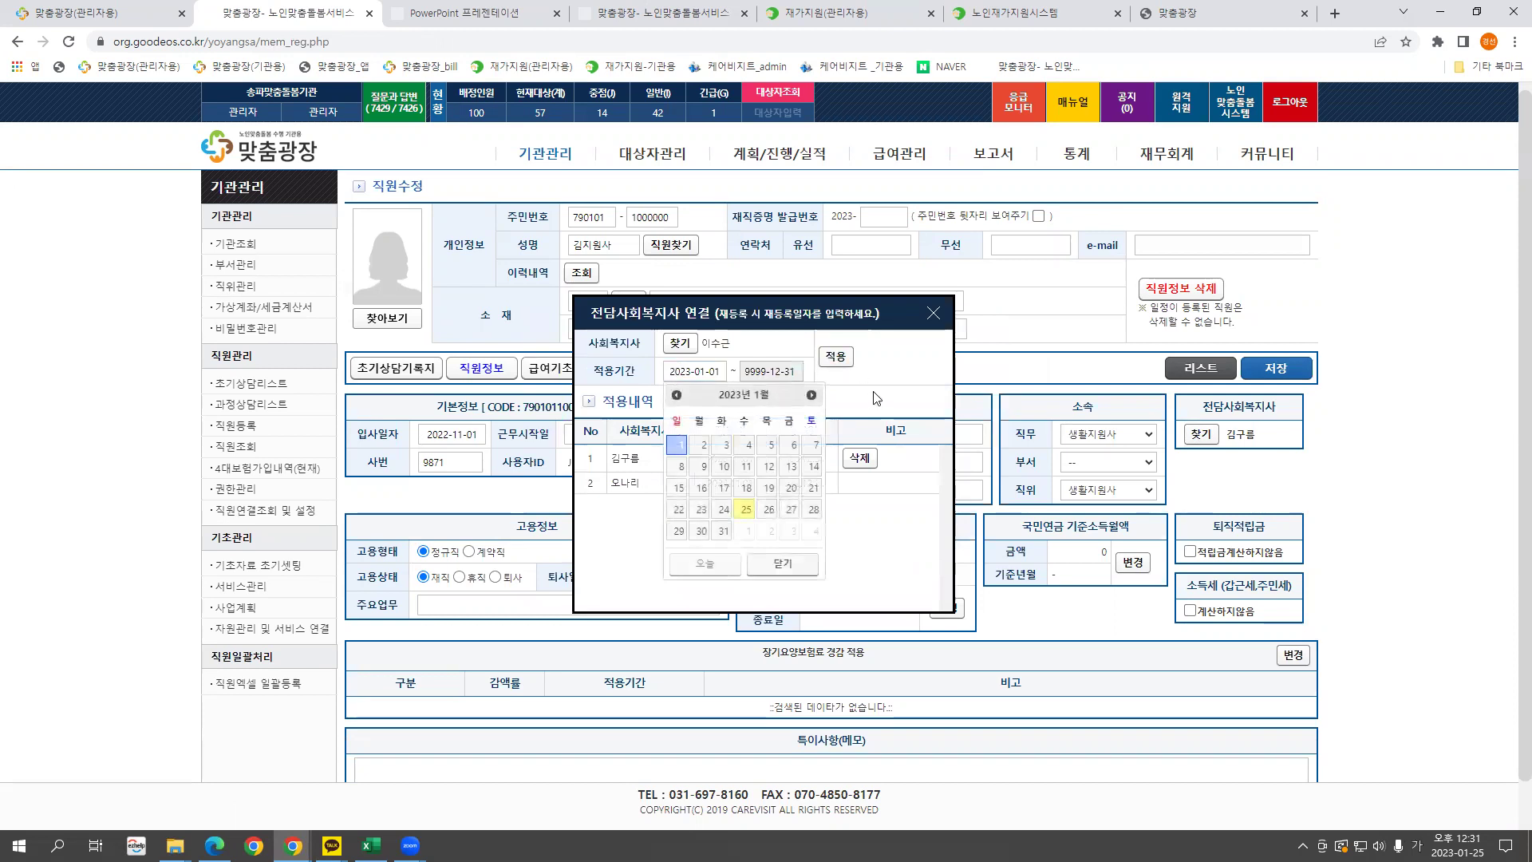
{"action": "left_click", "coordinate": [836, 356]}
{"action": "left_click", "coordinate": [904, 133]}
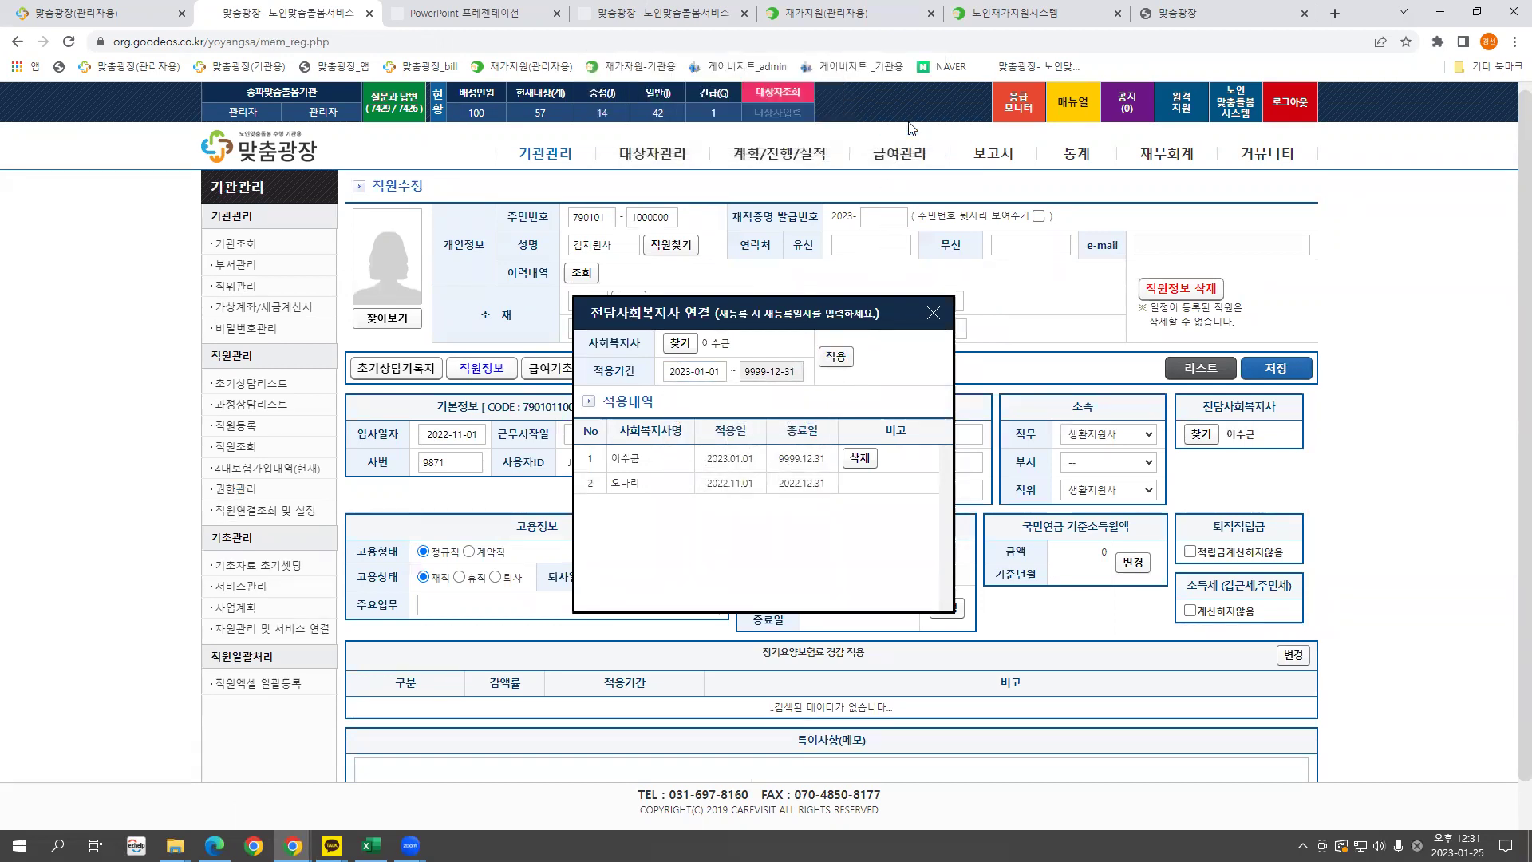
{"action": "left_click", "coordinate": [934, 313]}
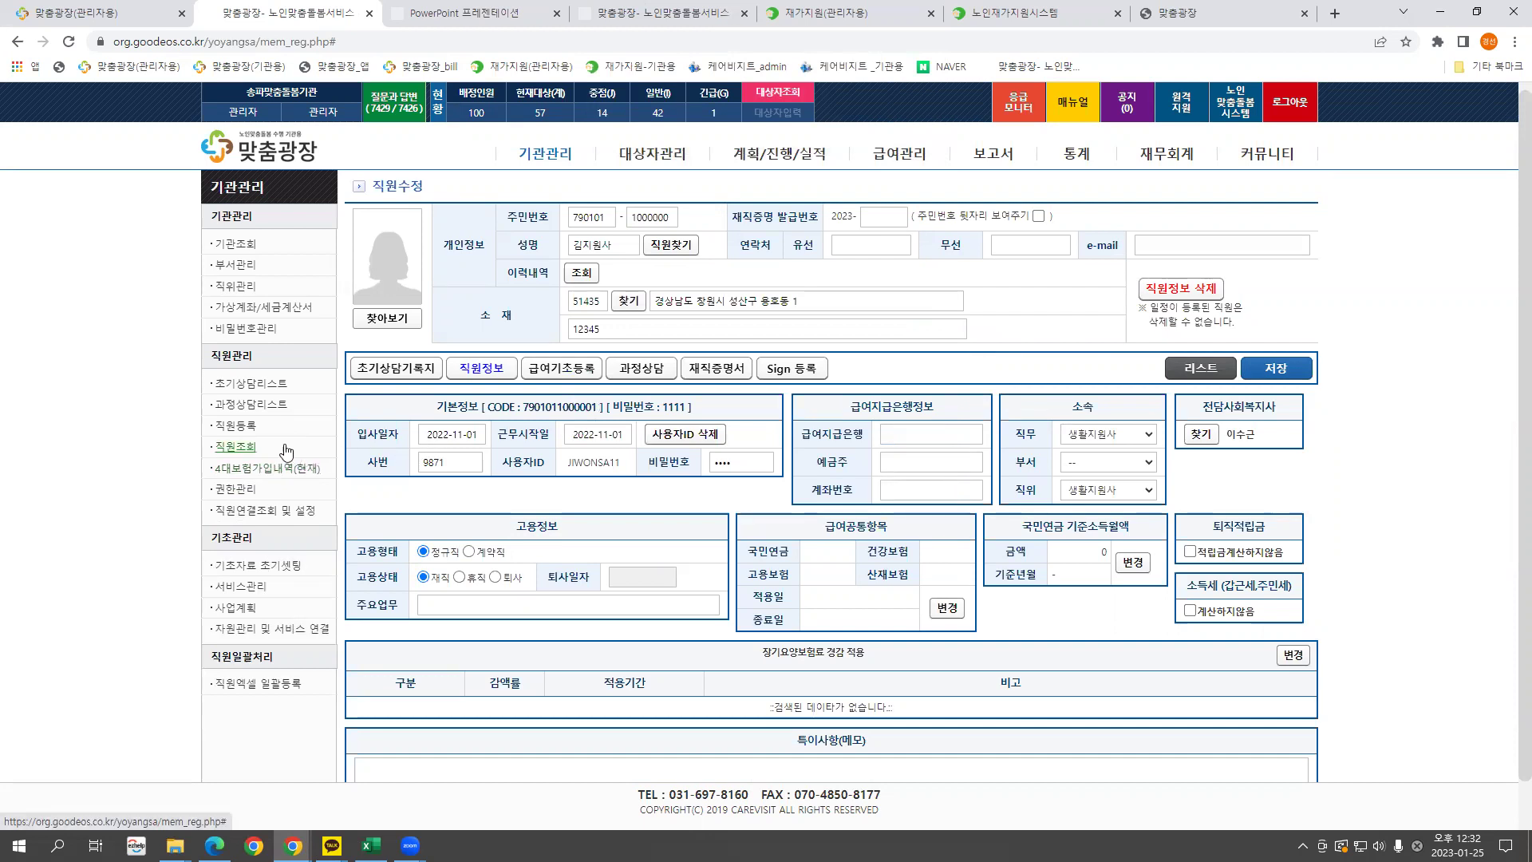
Open the social worker's own staff record, then return to the staff list.
{"action": "left_click", "coordinate": [239, 450]}
{"action": "left_click", "coordinate": [401, 401]}
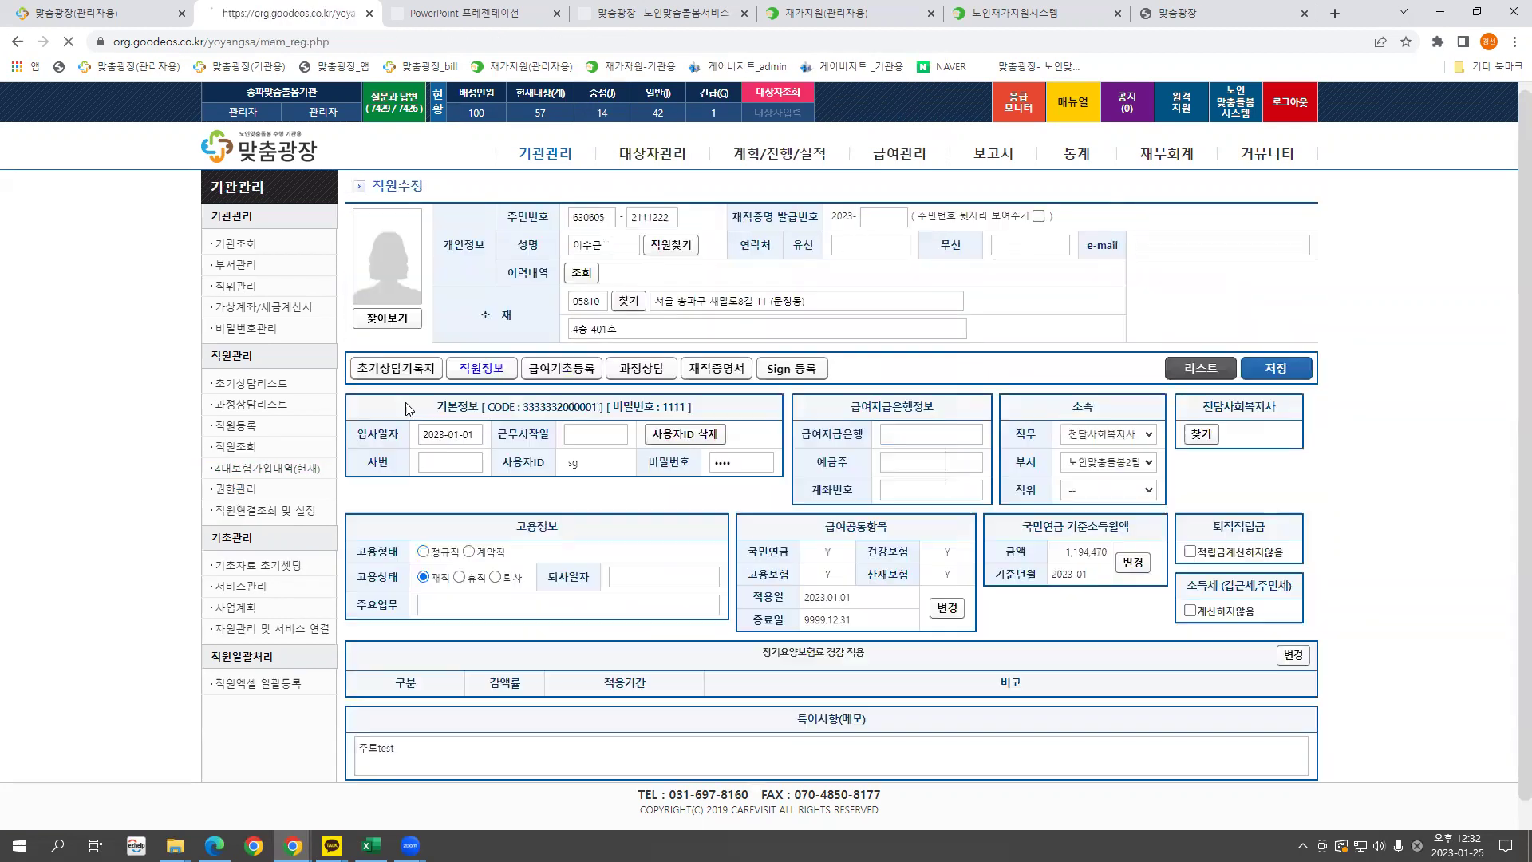
{"action": "left_click", "coordinate": [1199, 367]}
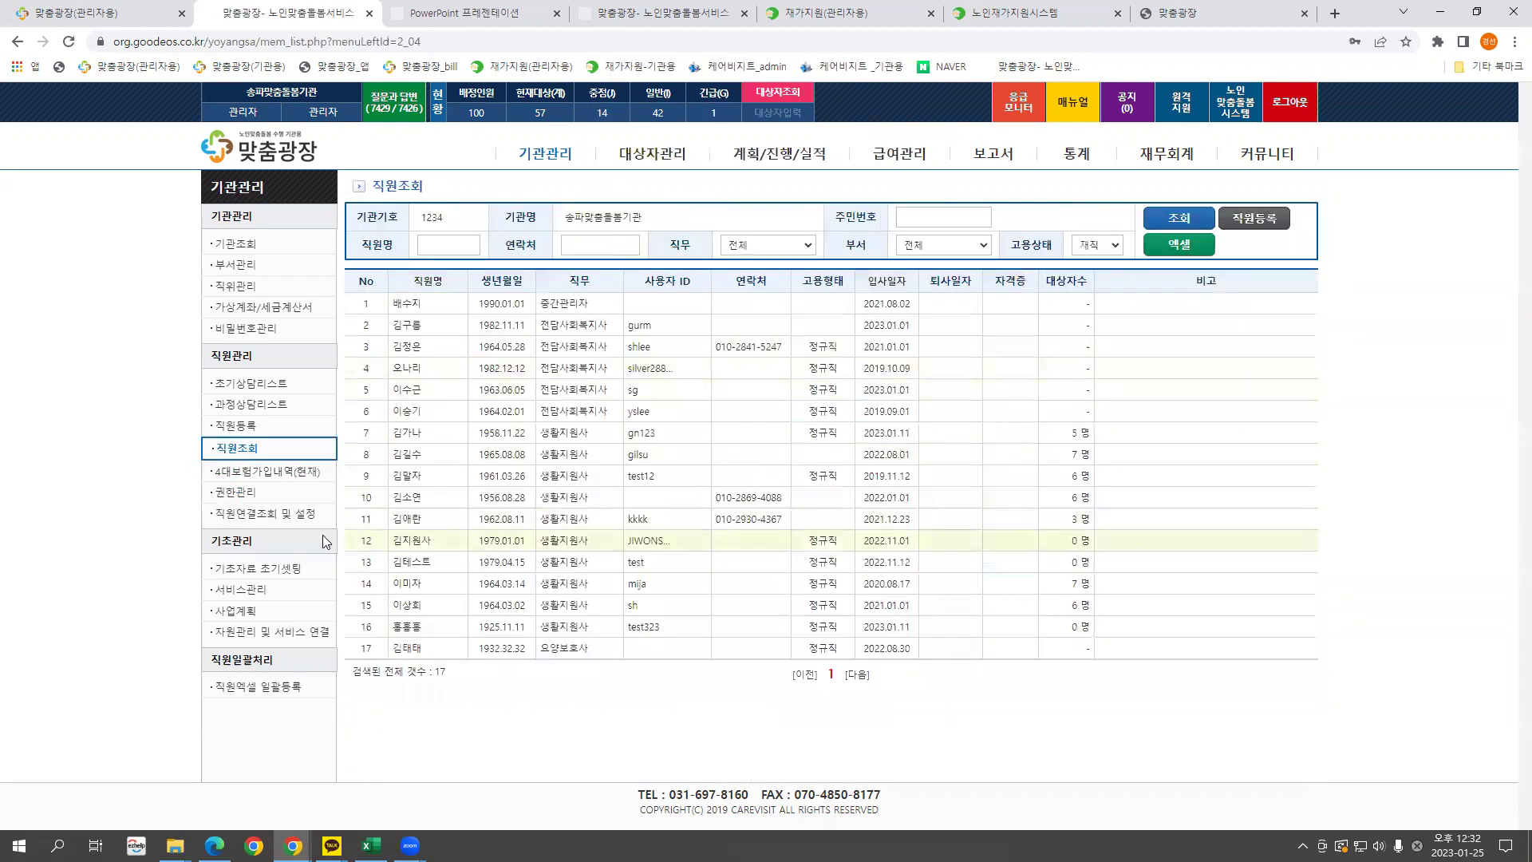
On 직원연결조회 및 설정, search for and pick a new social worker for a care worker.
{"action": "left_click", "coordinate": [280, 516]}
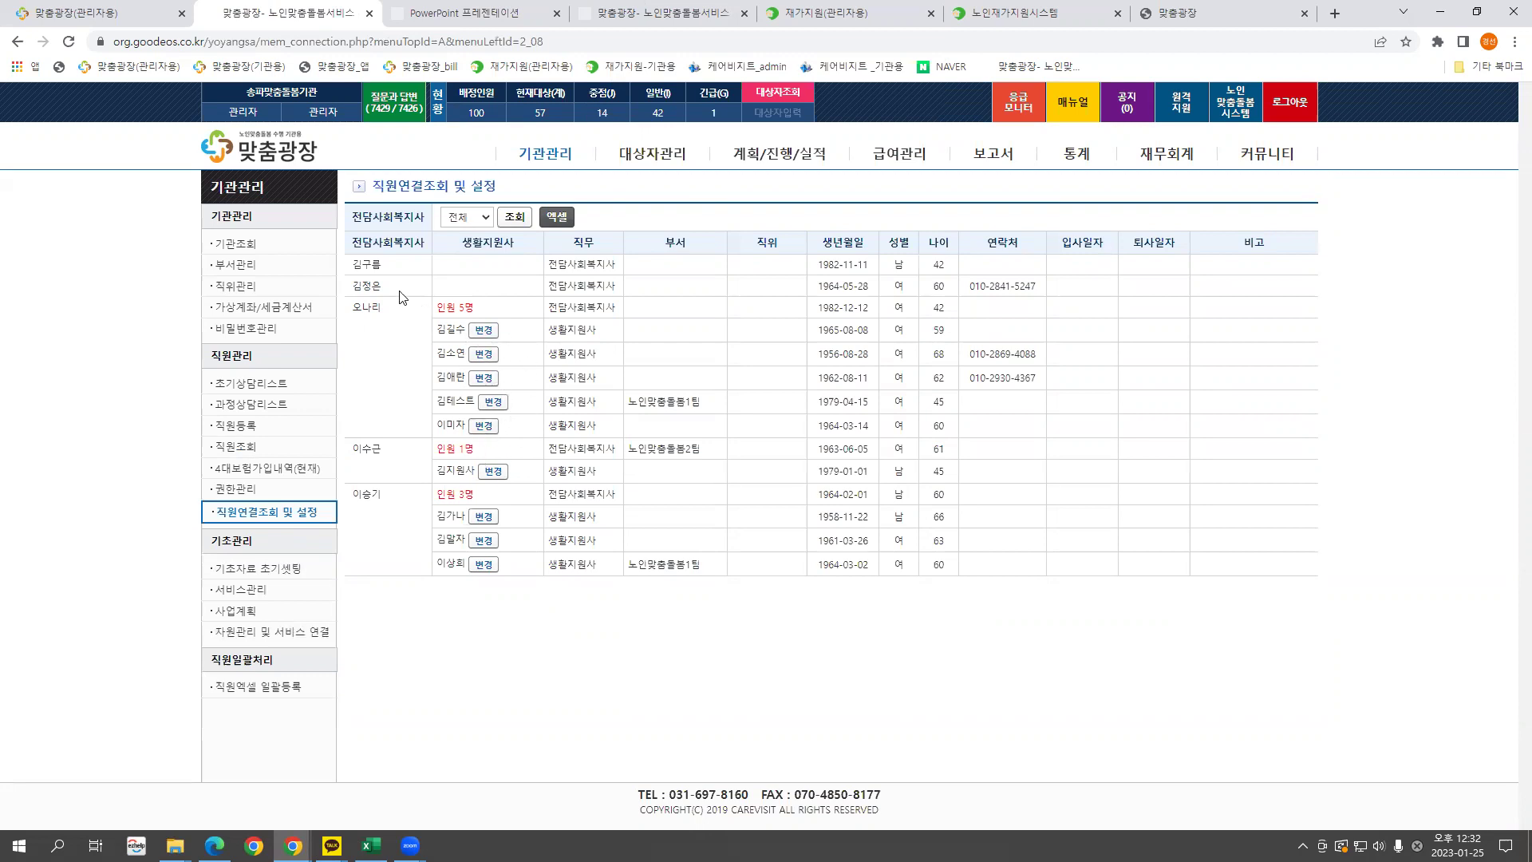
{"action": "left_click", "coordinate": [484, 330]}
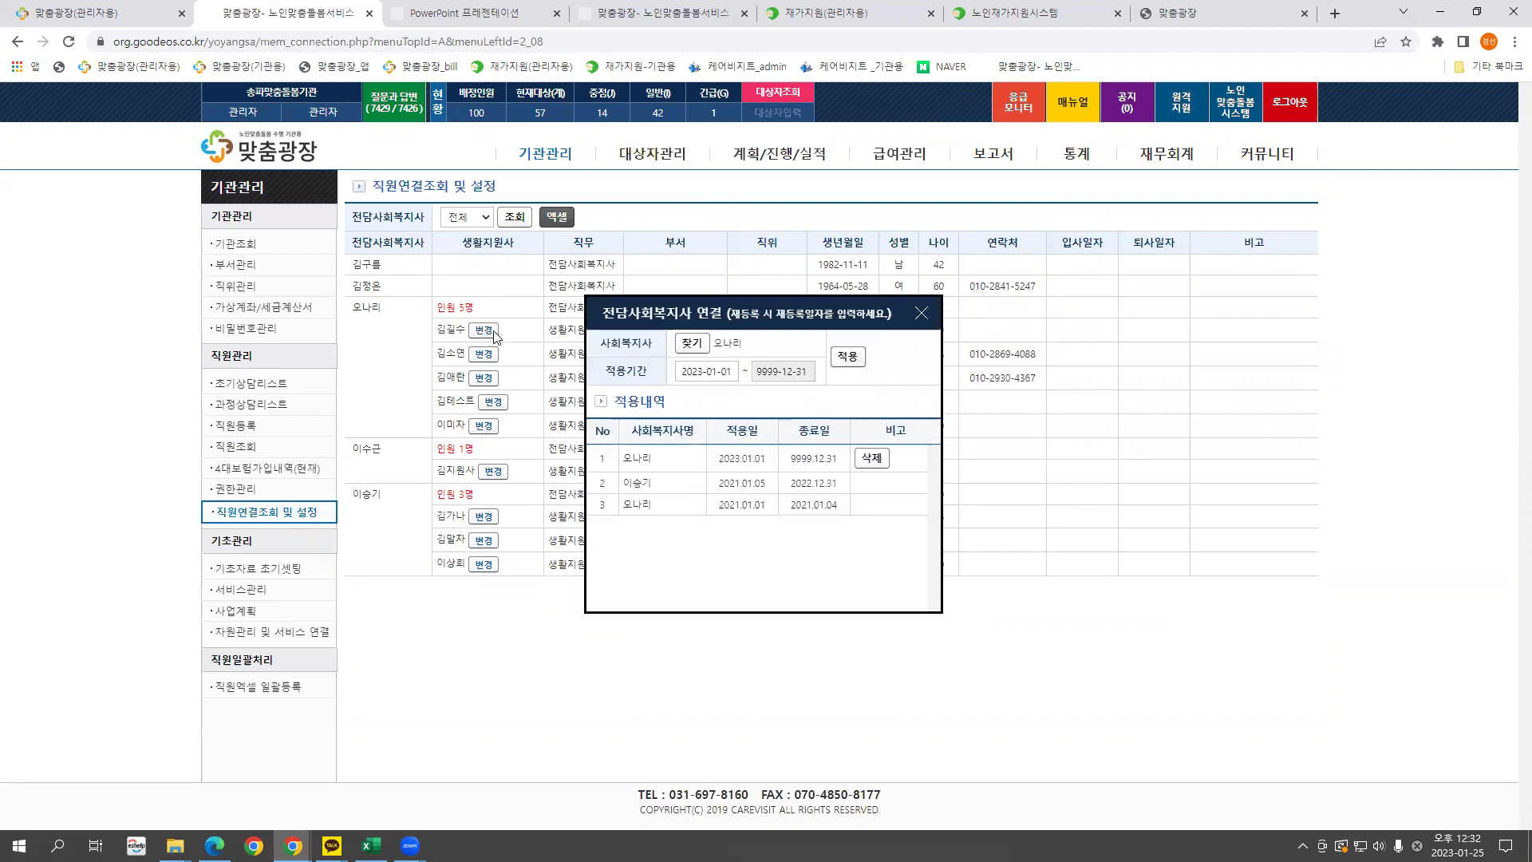
{"action": "left_click", "coordinate": [636, 355]}
{"action": "type", "text": "김긔"}
{"action": "key", "text": "Return"}
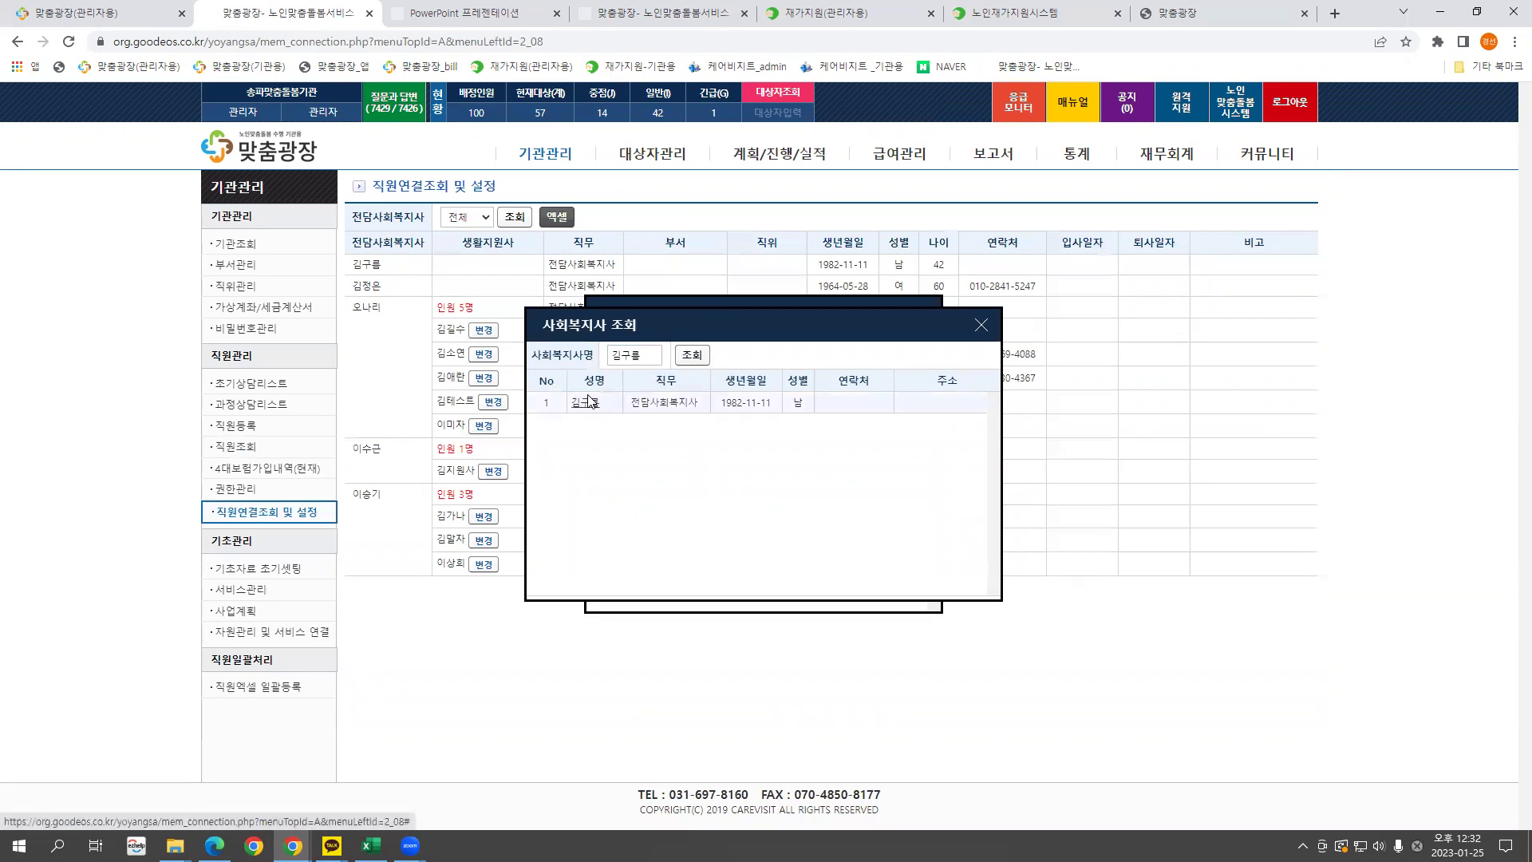
{"action": "left_click", "coordinate": [587, 403]}
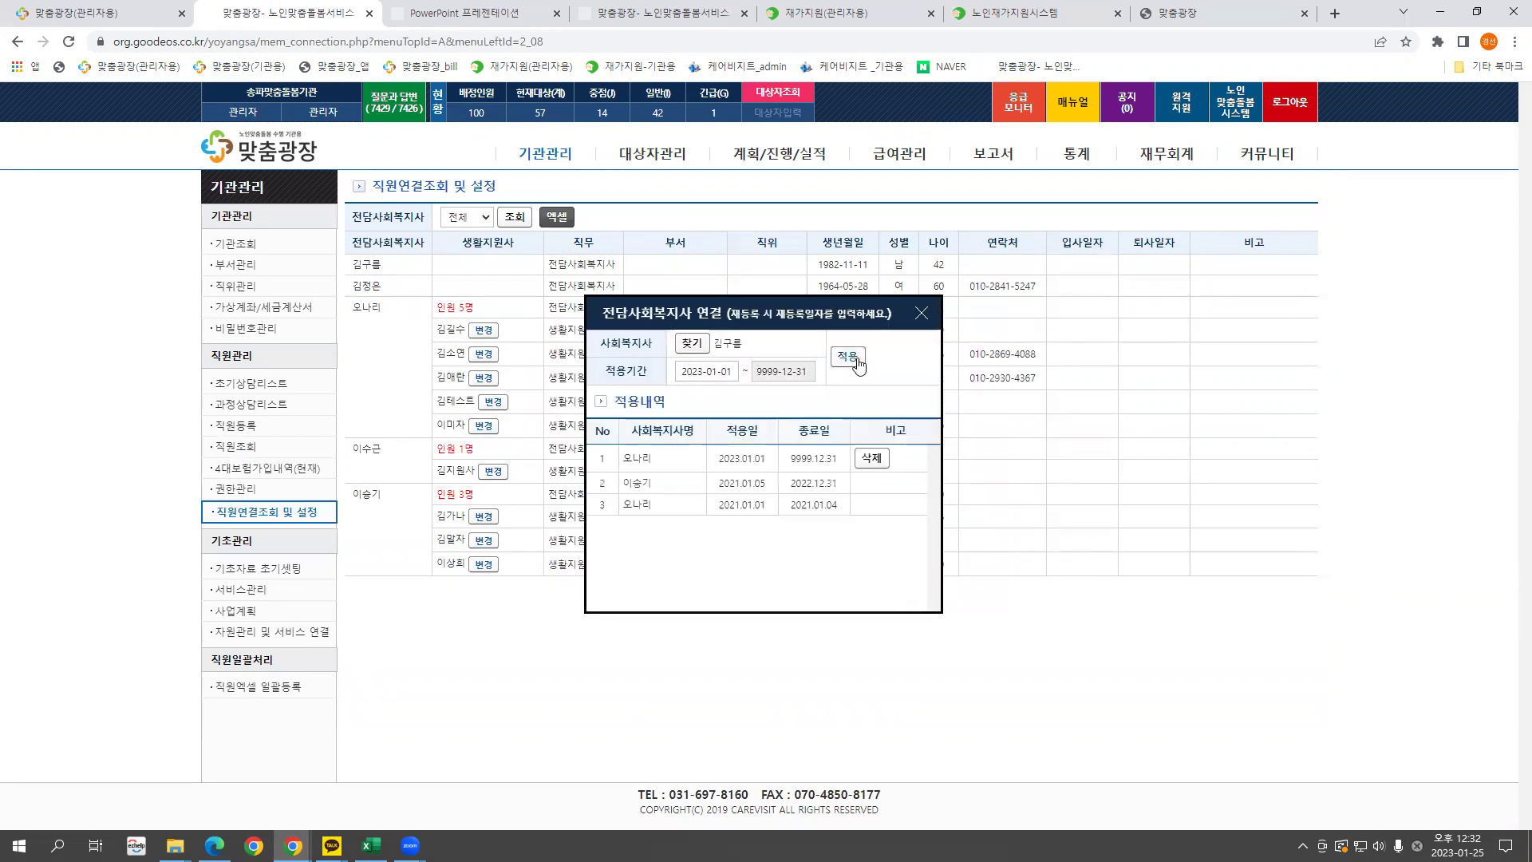
Set the new link's start date to 2023-01-10 and apply it.
{"action": "left_click", "coordinate": [724, 373]}
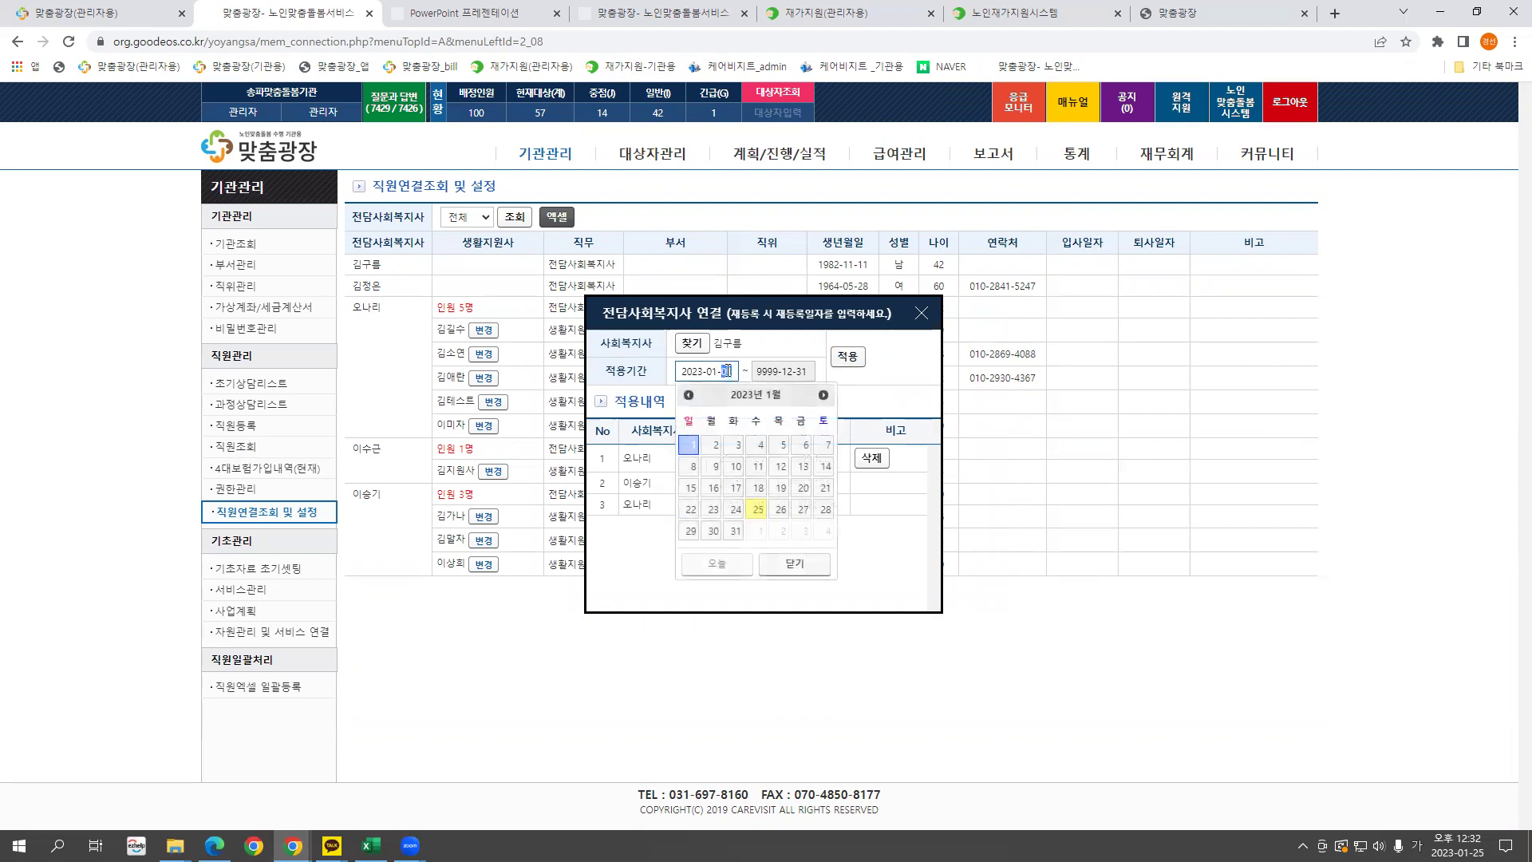
{"action": "key", "text": "ctrl+a"}
{"action": "type", "text": "10"}
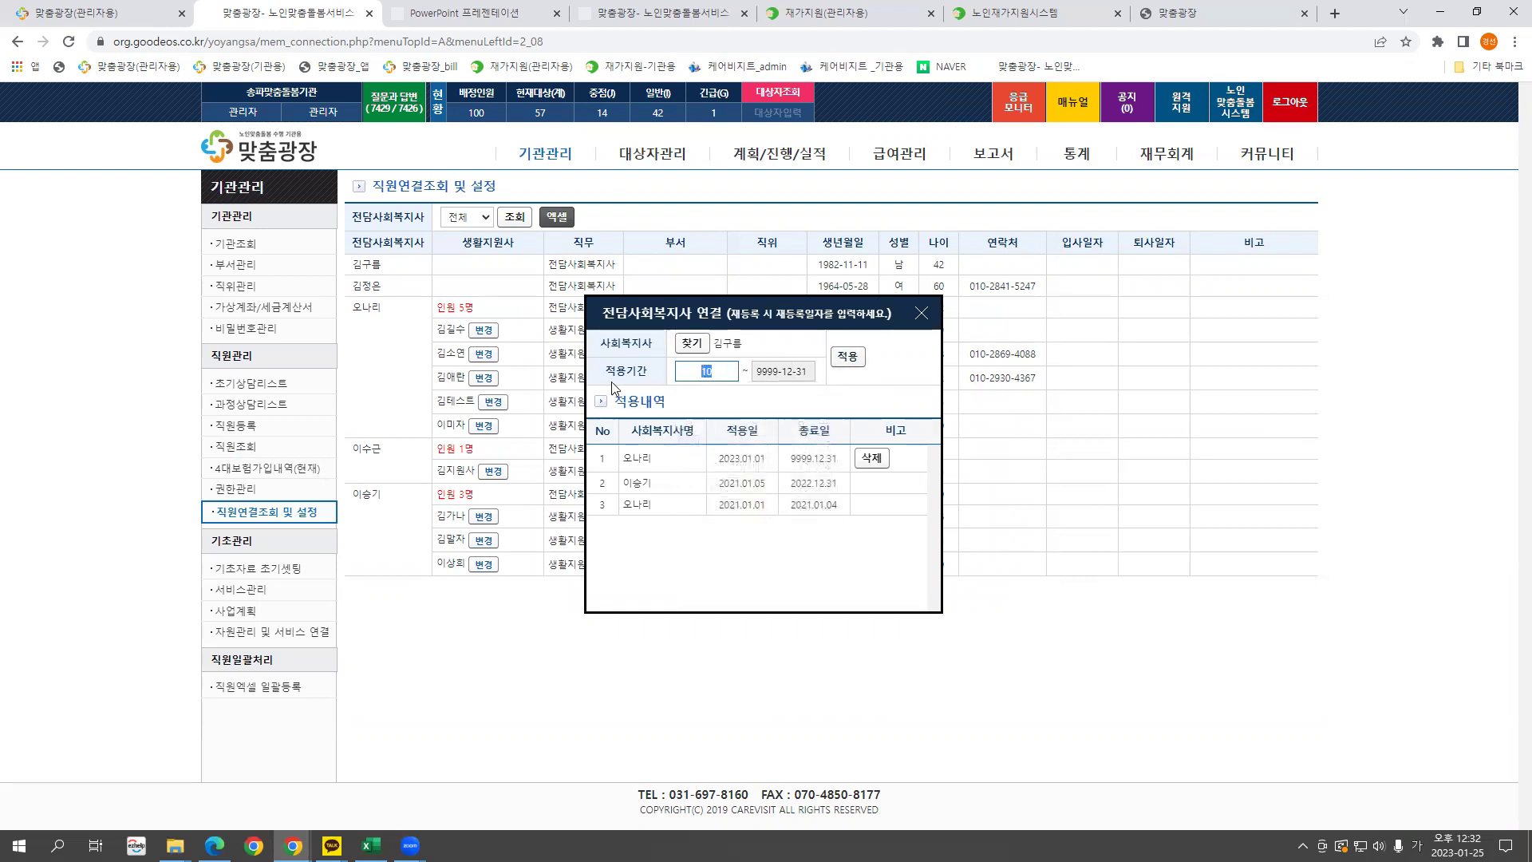
{"action": "type", "text": "20230110"}
{"action": "left_click", "coordinate": [847, 357]}
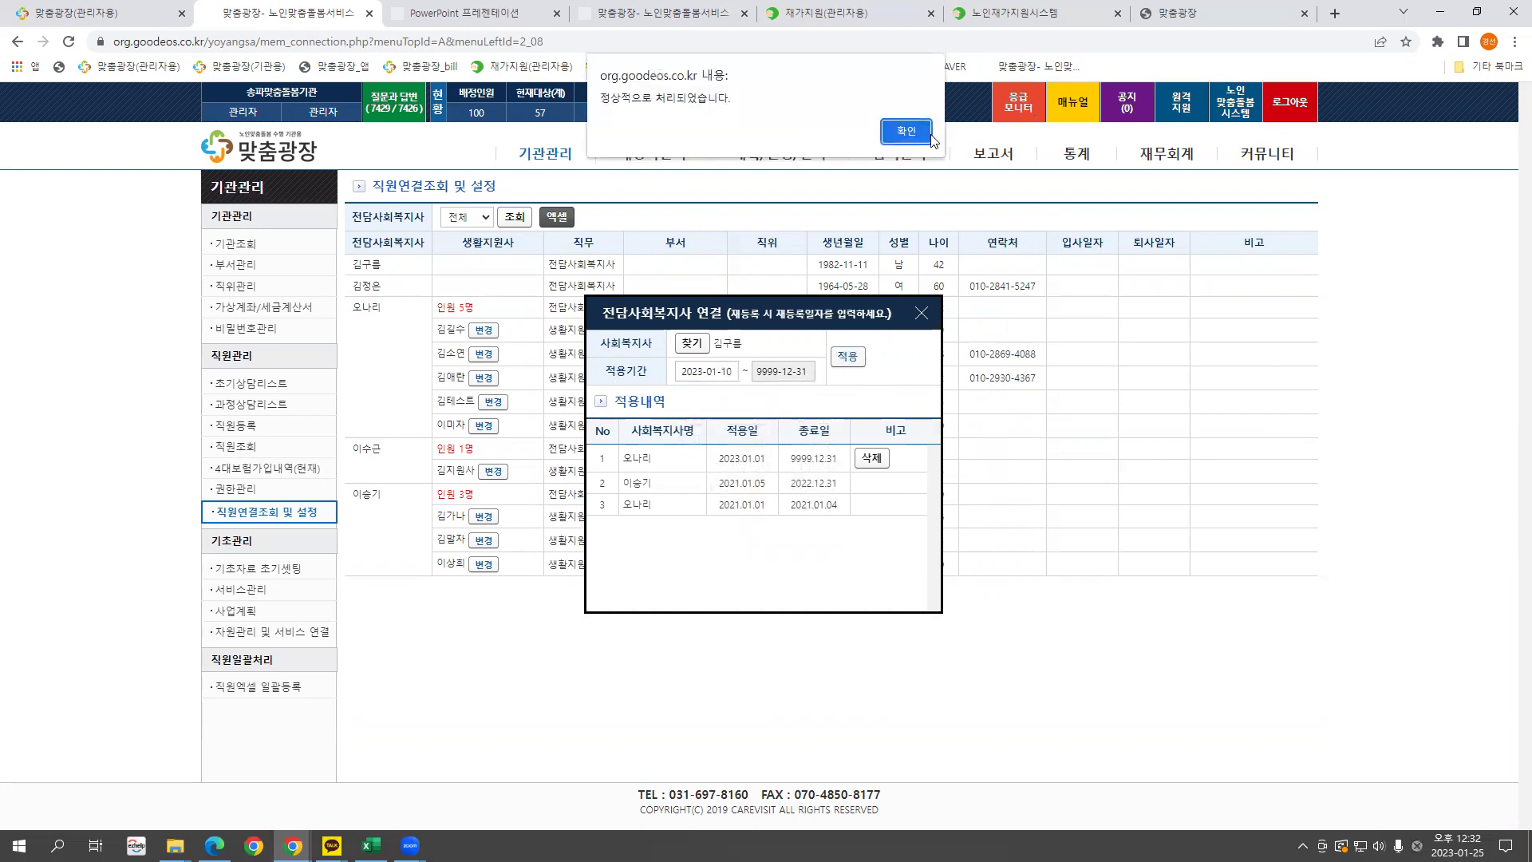
{"action": "left_click", "coordinate": [907, 145]}
{"action": "double_click", "coordinate": [832, 484]}
{"action": "double_click", "coordinate": [725, 459]}
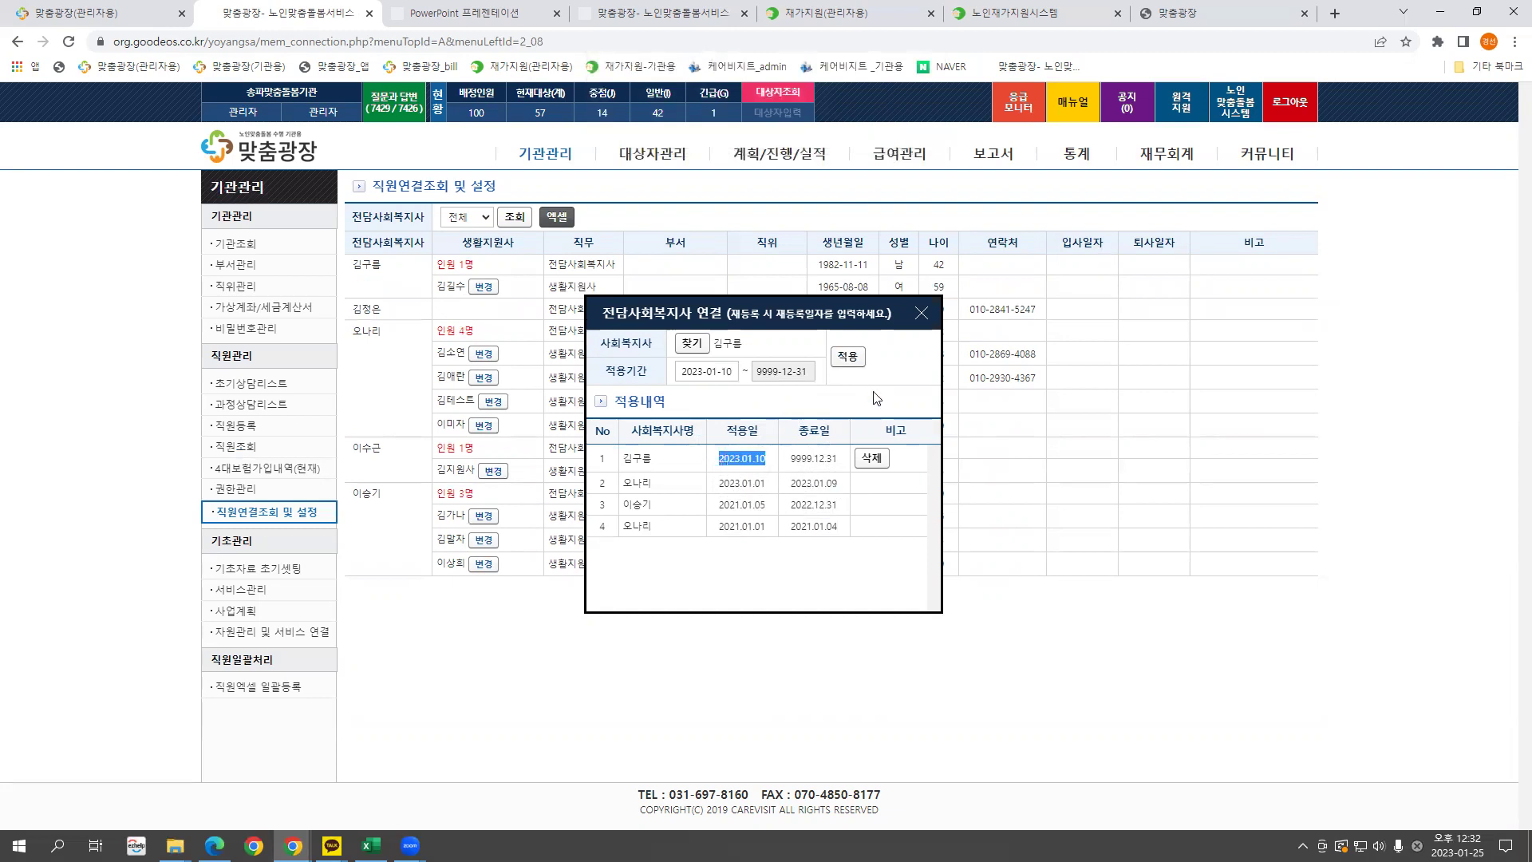
{"action": "left_click", "coordinate": [922, 313]}
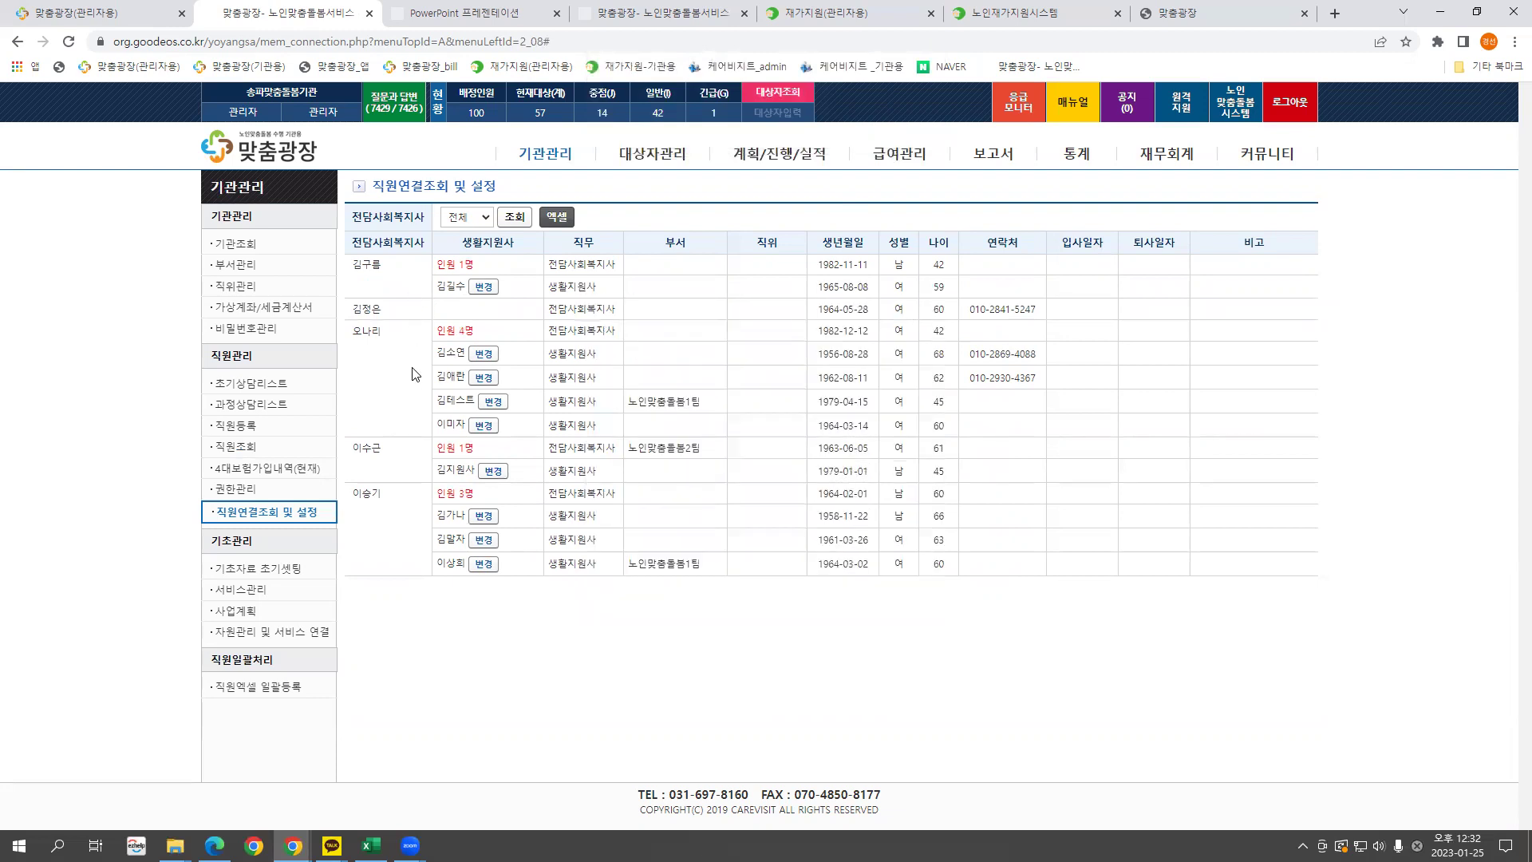
Review another care worker's link and the grouped care workers in the table.
{"action": "left_click_drag", "start_coordinate": [462, 286], "coordinate": [441, 287]}
{"action": "left_click", "coordinate": [480, 357]}
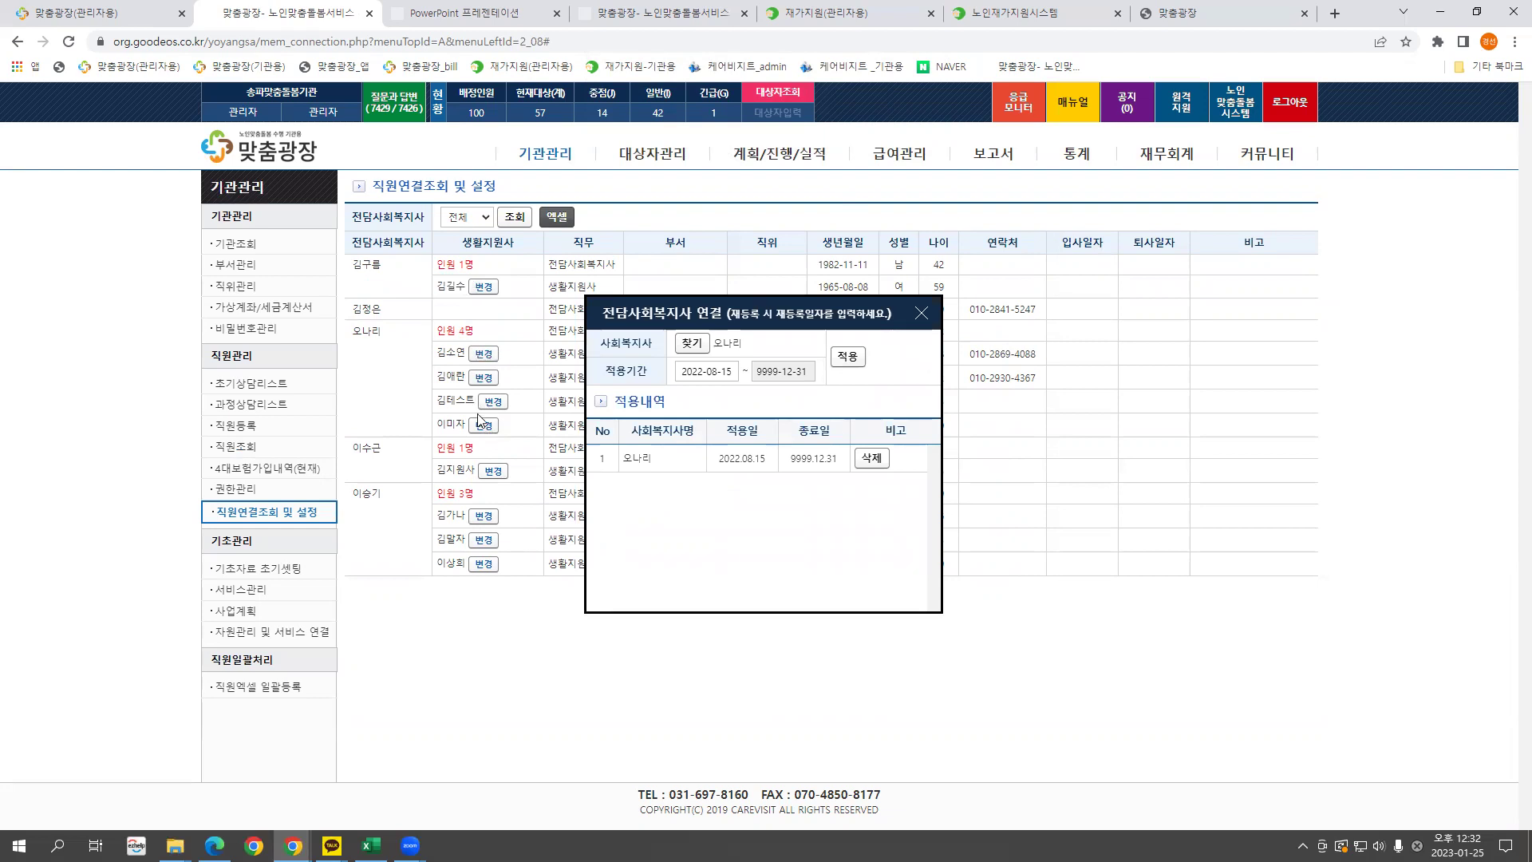
{"action": "left_click", "coordinate": [922, 313]}
{"action": "left_click_drag", "start_coordinate": [402, 333], "coordinate": [353, 330]}
{"action": "left_click_drag", "start_coordinate": [437, 351], "coordinate": [473, 433]}
{"action": "left_click", "coordinate": [491, 388]}
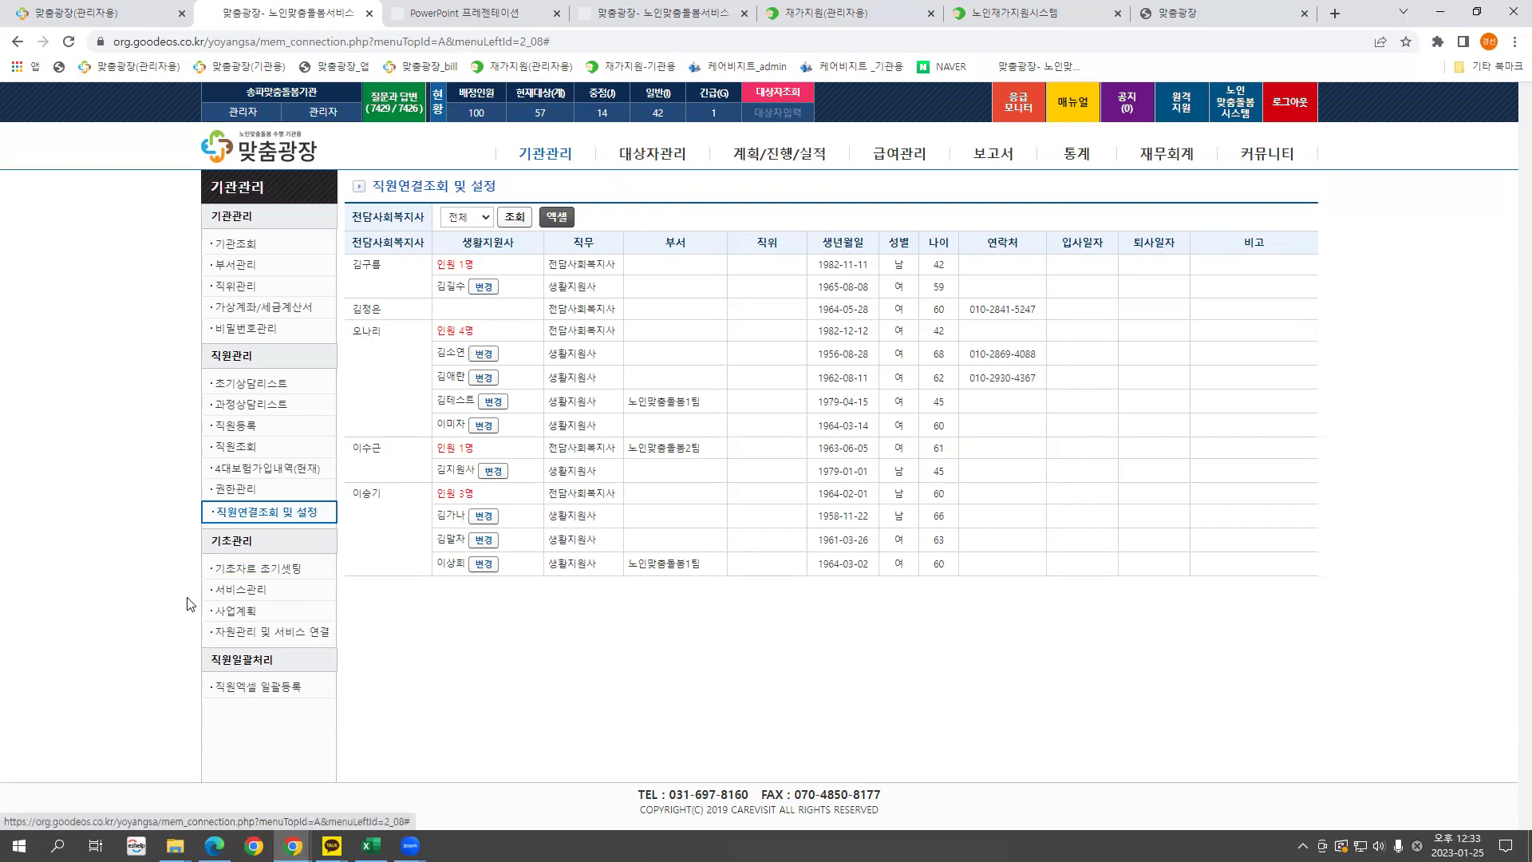
Cancel the 기초자료 초기셋팅 reset, then open 자원관리 및 서비스 연결 via 서비스관리.
{"action": "left_click", "coordinate": [253, 577]}
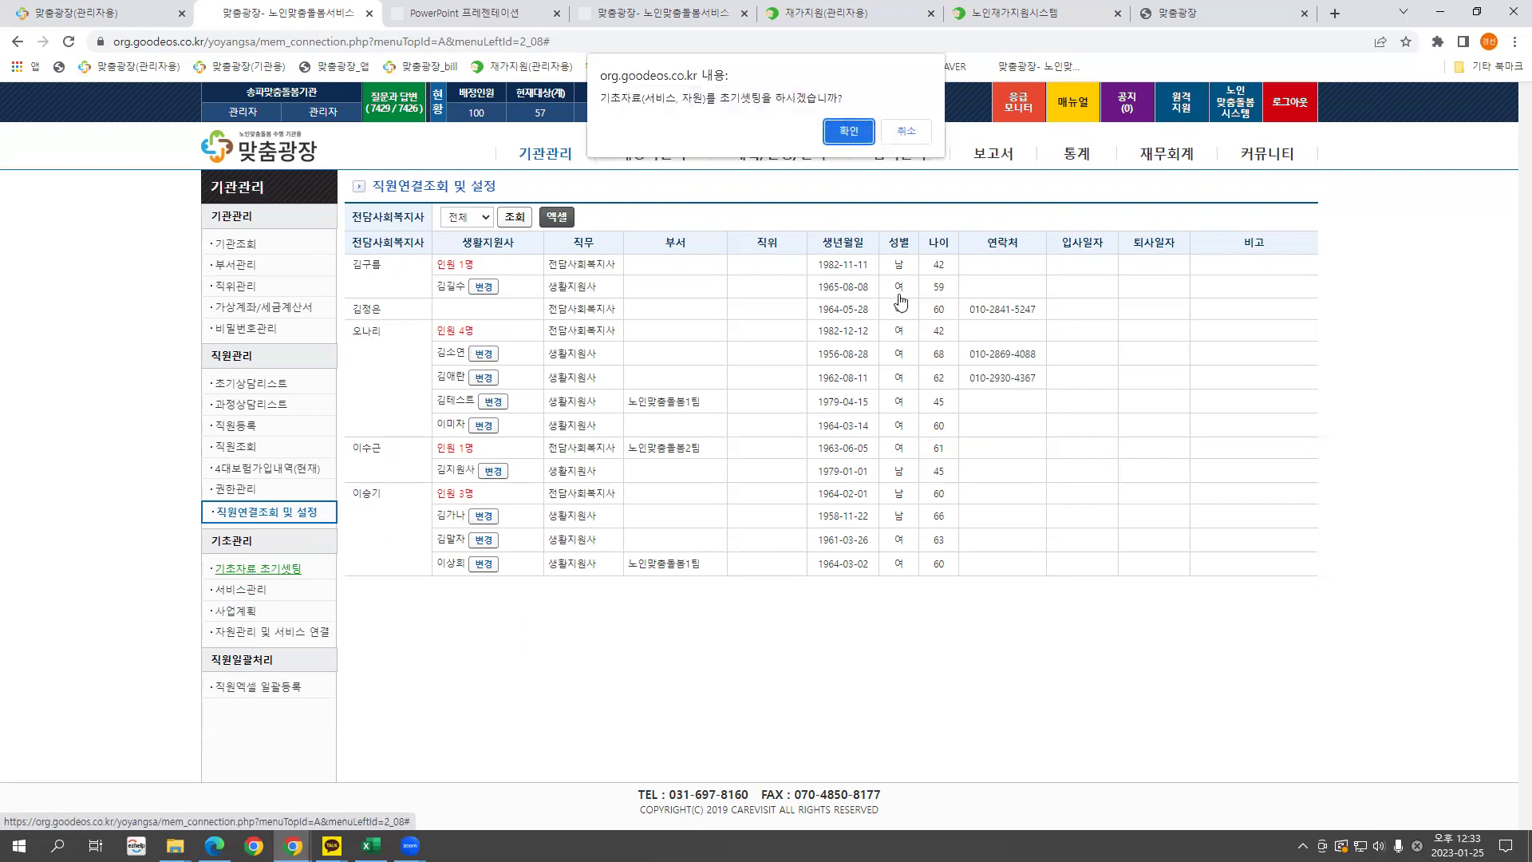
{"action": "left_click", "coordinate": [905, 132]}
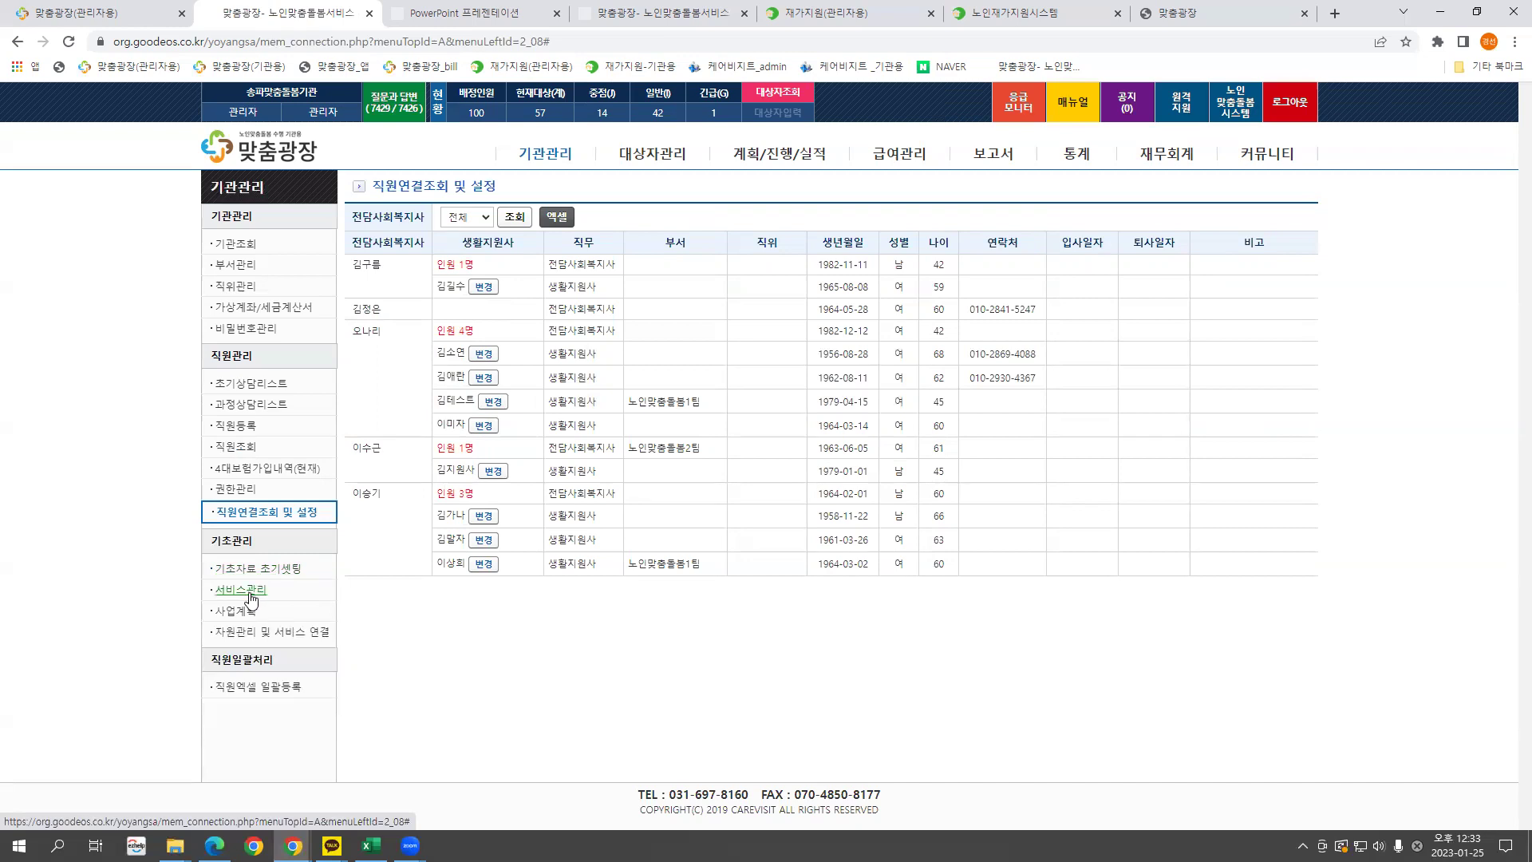
{"action": "left_click", "coordinate": [251, 598]}
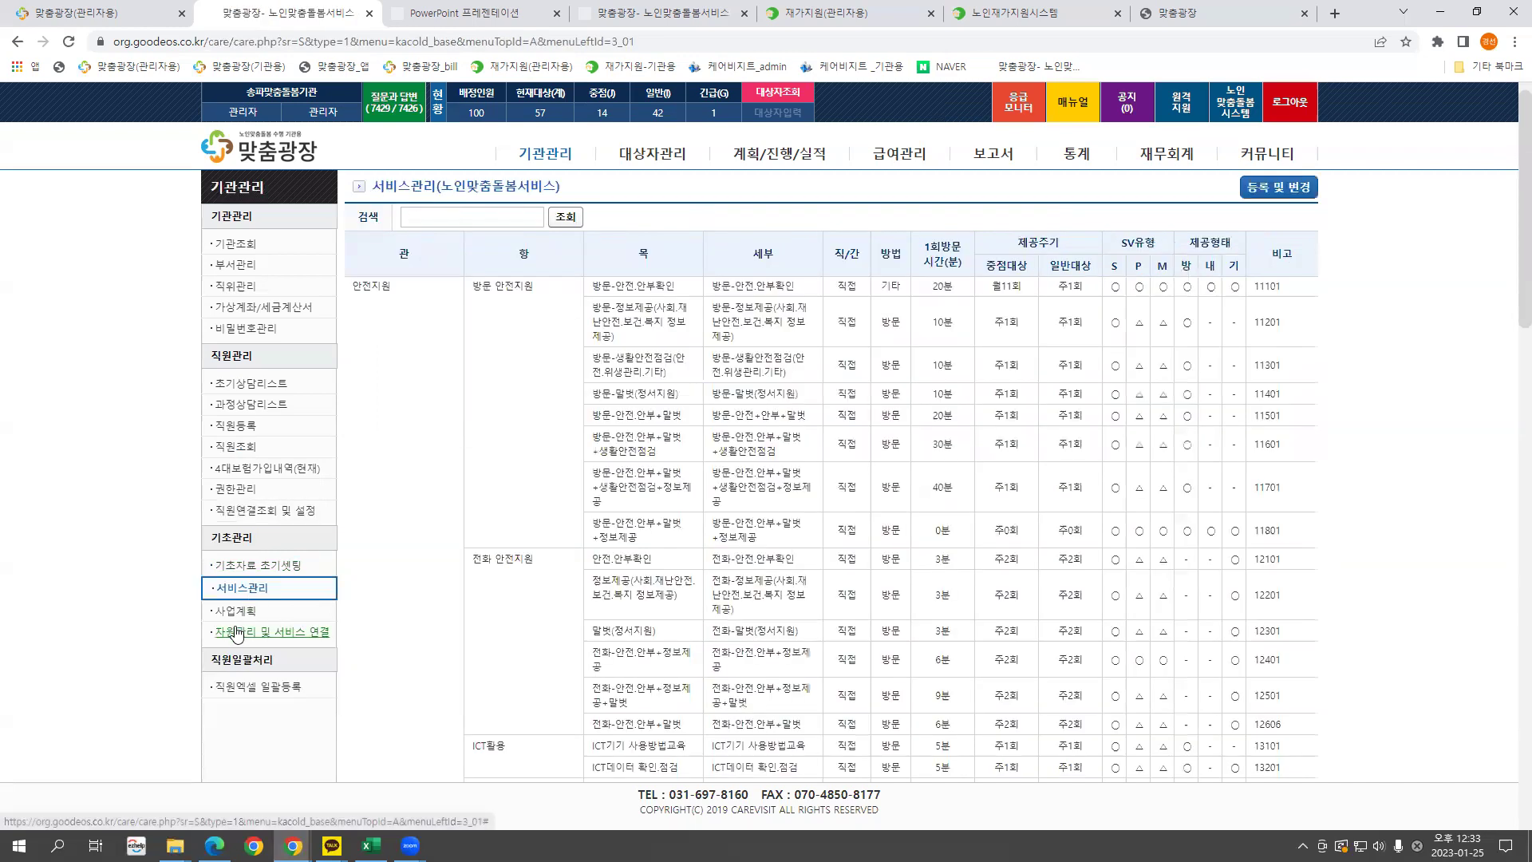
{"action": "left_click", "coordinate": [245, 638]}
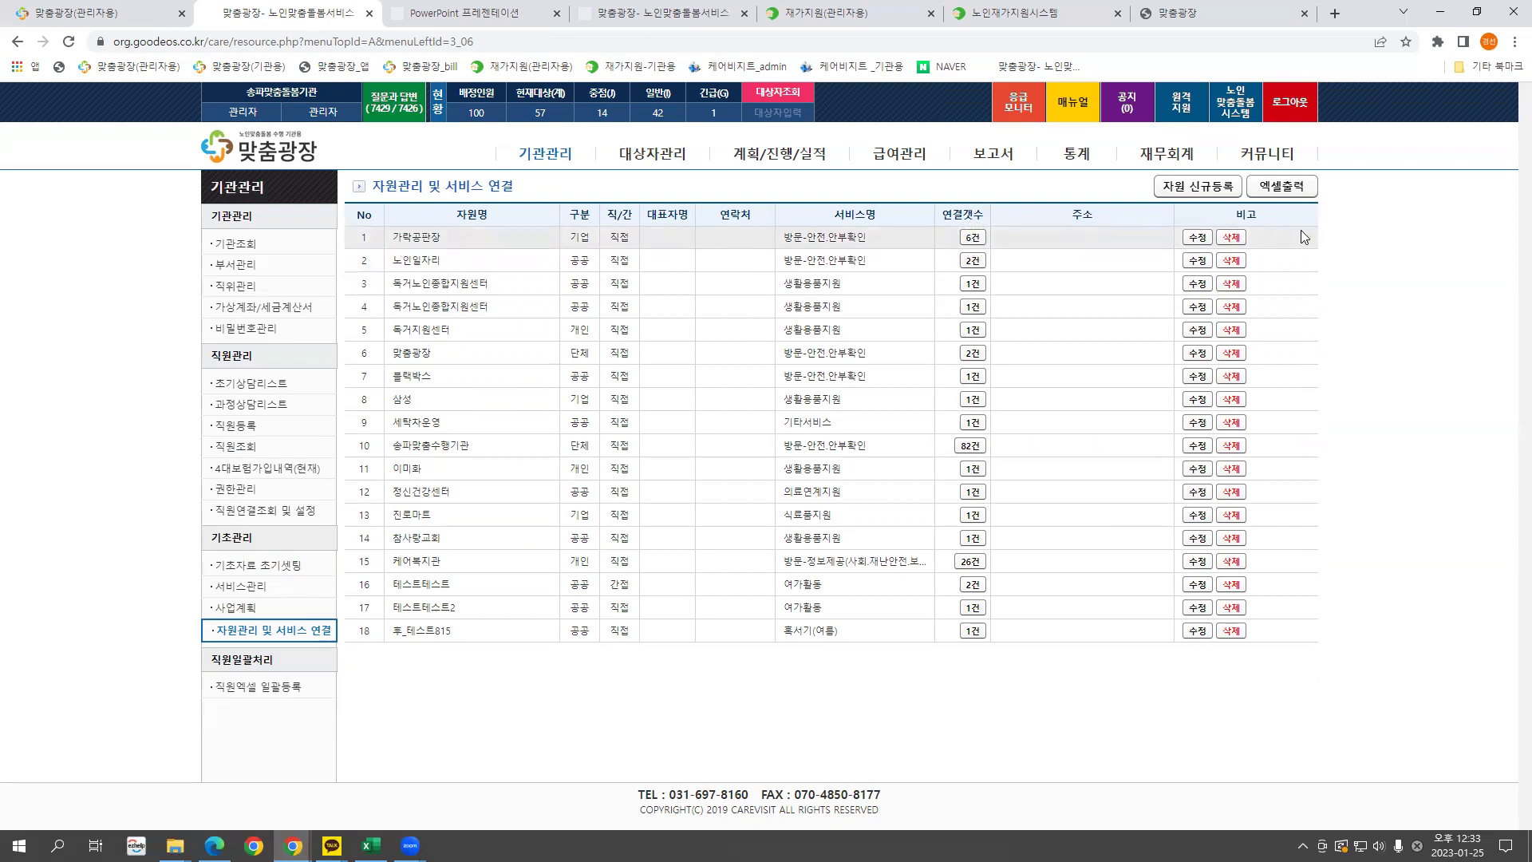
Cancel the 기초자료 초기셋팅 reset and open the 서비스관리 table of 안전지원 services.
{"action": "left_click", "coordinate": [270, 566]}
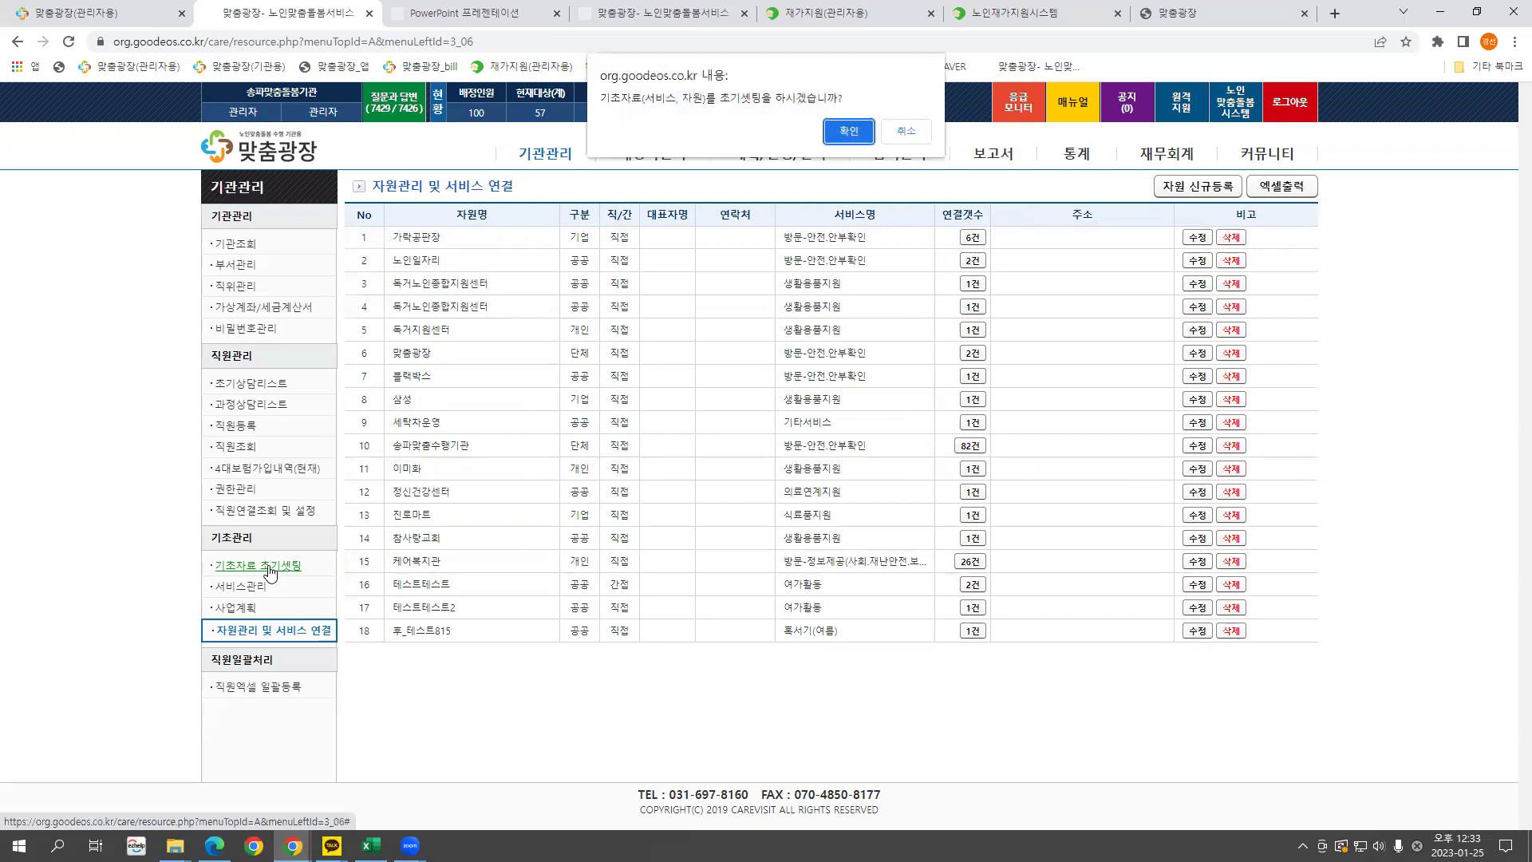
{"action": "left_click", "coordinate": [906, 132]}
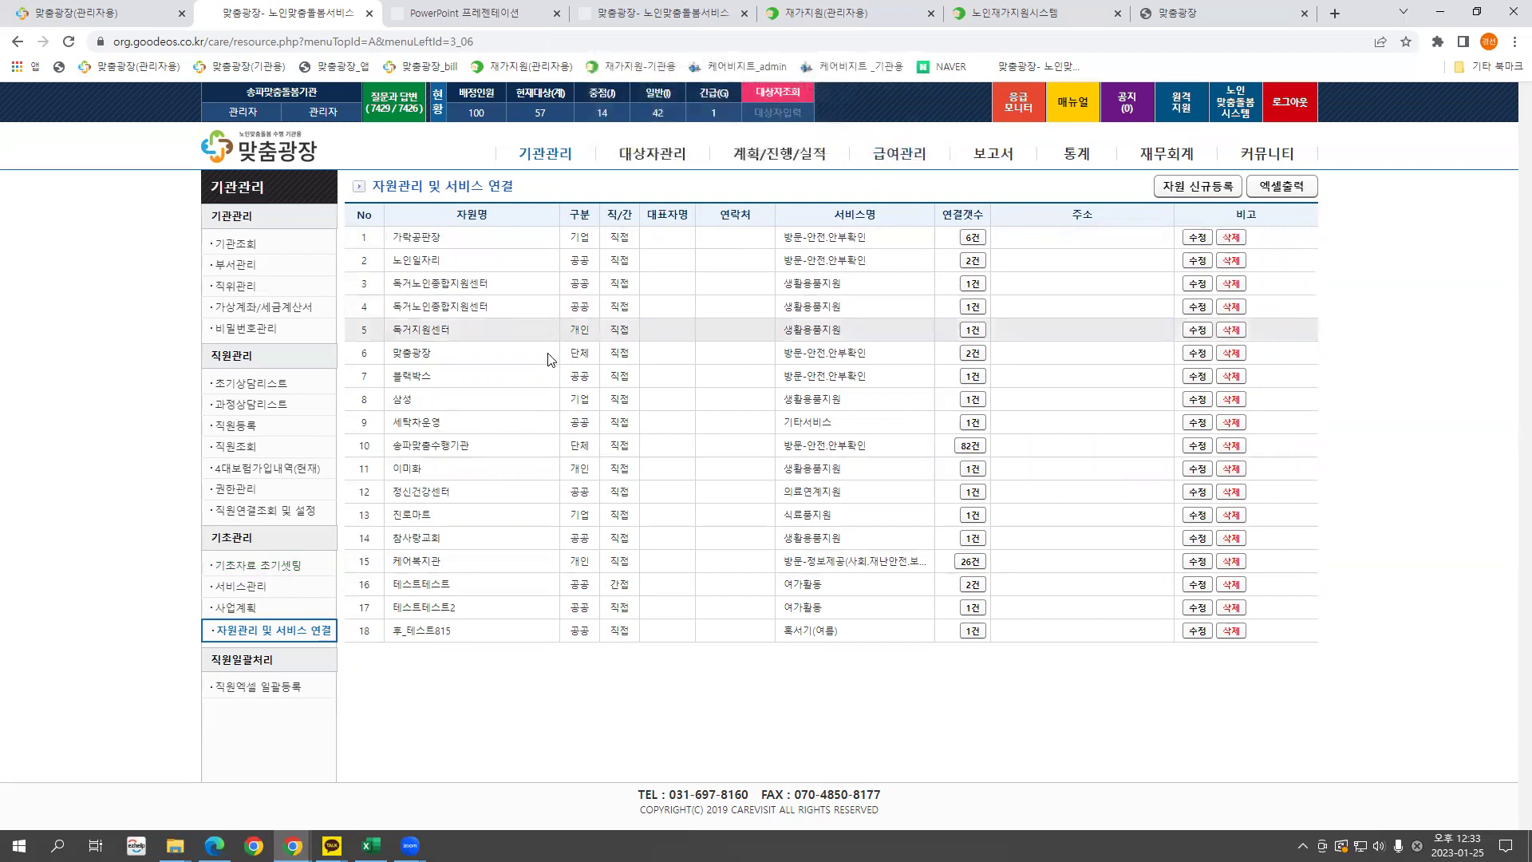
{"action": "left_click", "coordinate": [259, 593]}
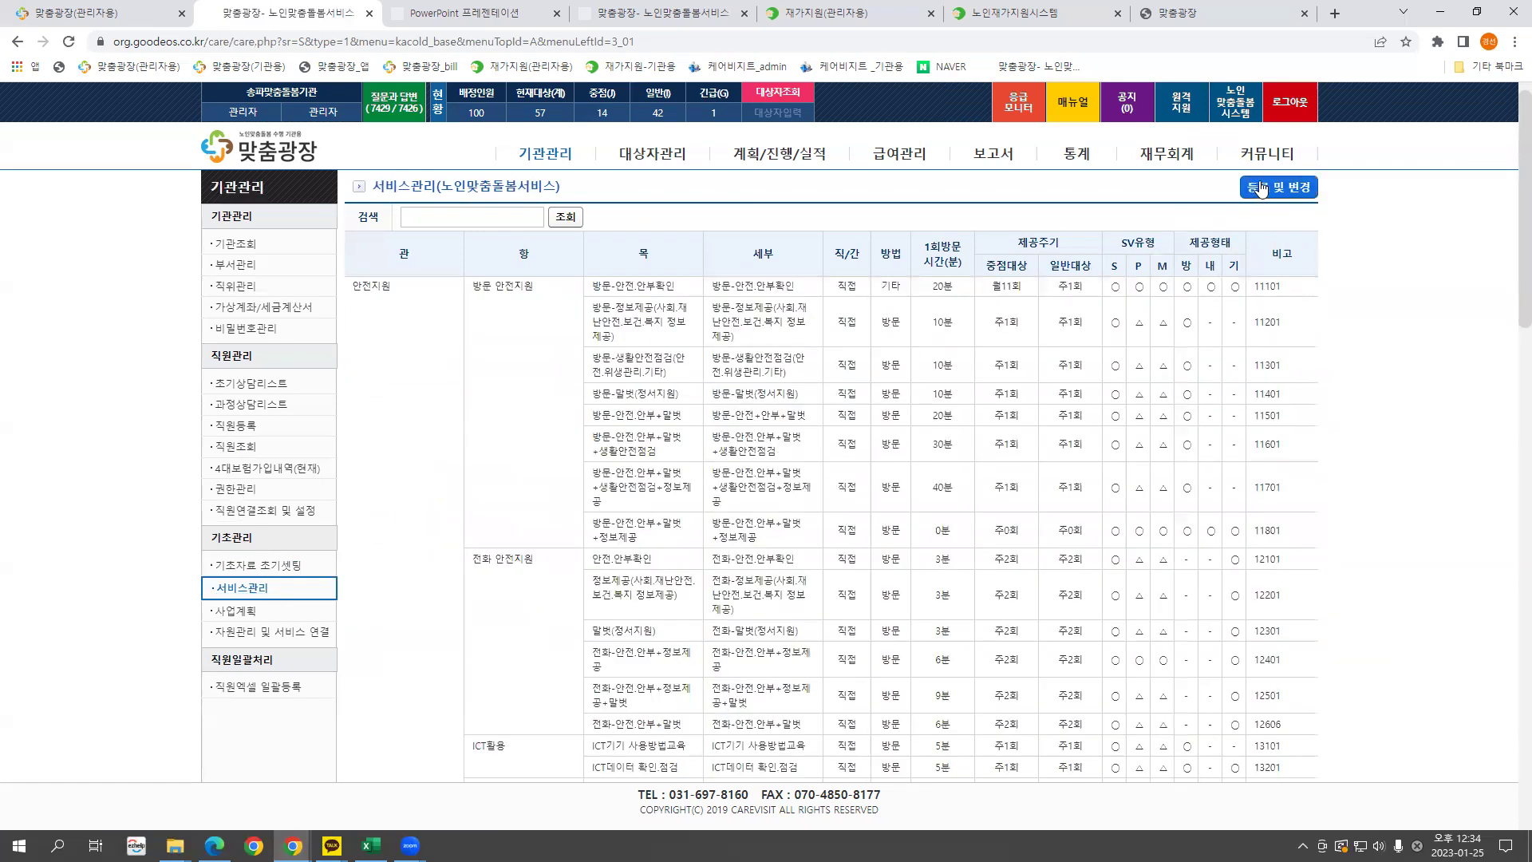
In 등록 및 변경, keep 기초직무교육1 ticked, save and confirm, then open 자원관리 및 서비스 연결.
{"action": "left_click", "coordinate": [1260, 188]}
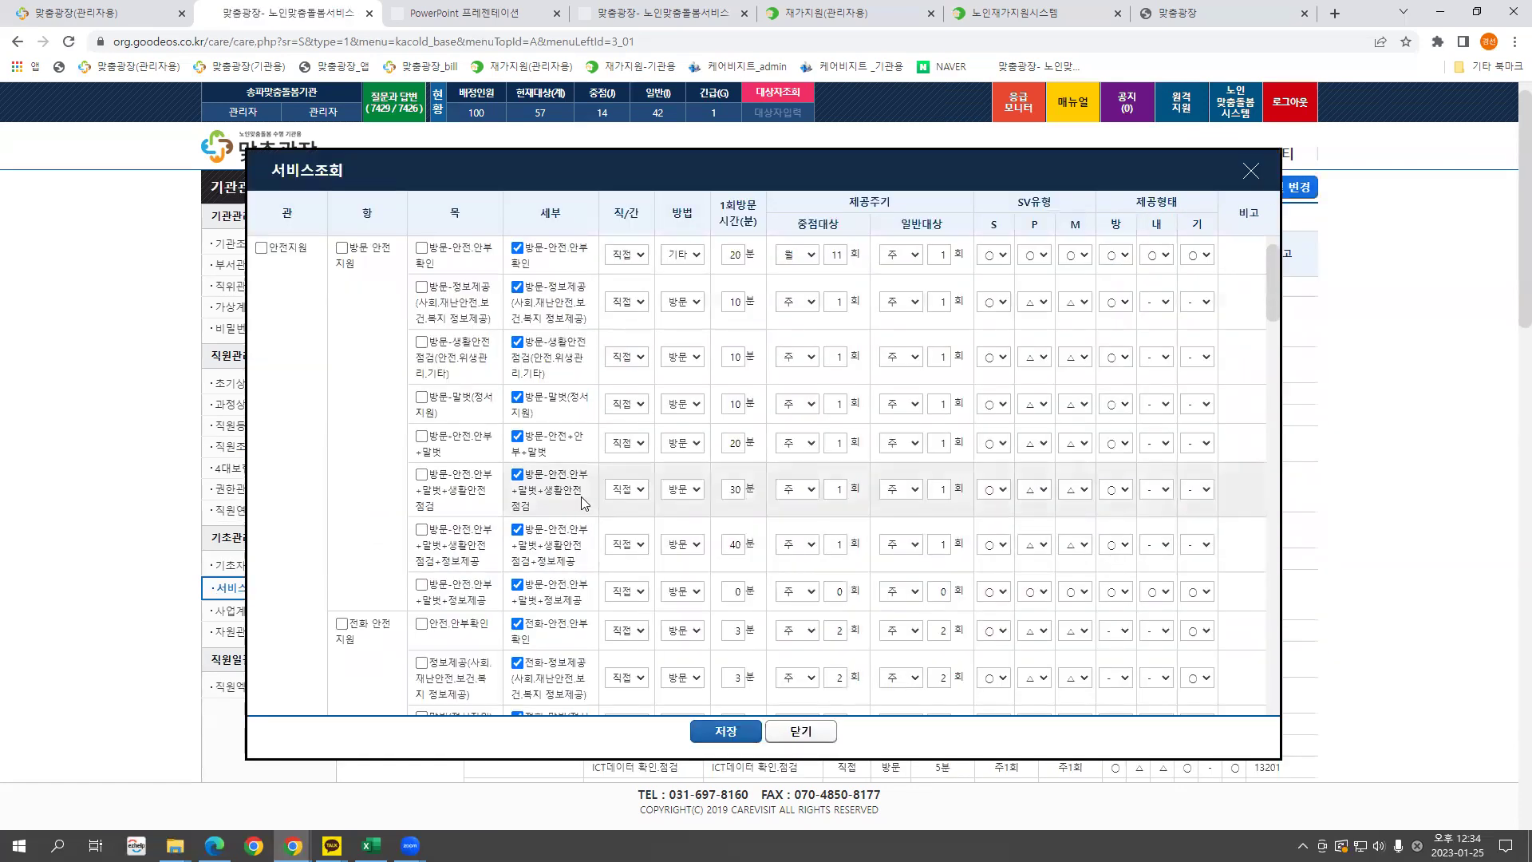
{"action": "scroll", "coordinate": [583, 501], "scroll_direction": "down", "scroll_amount": 8}
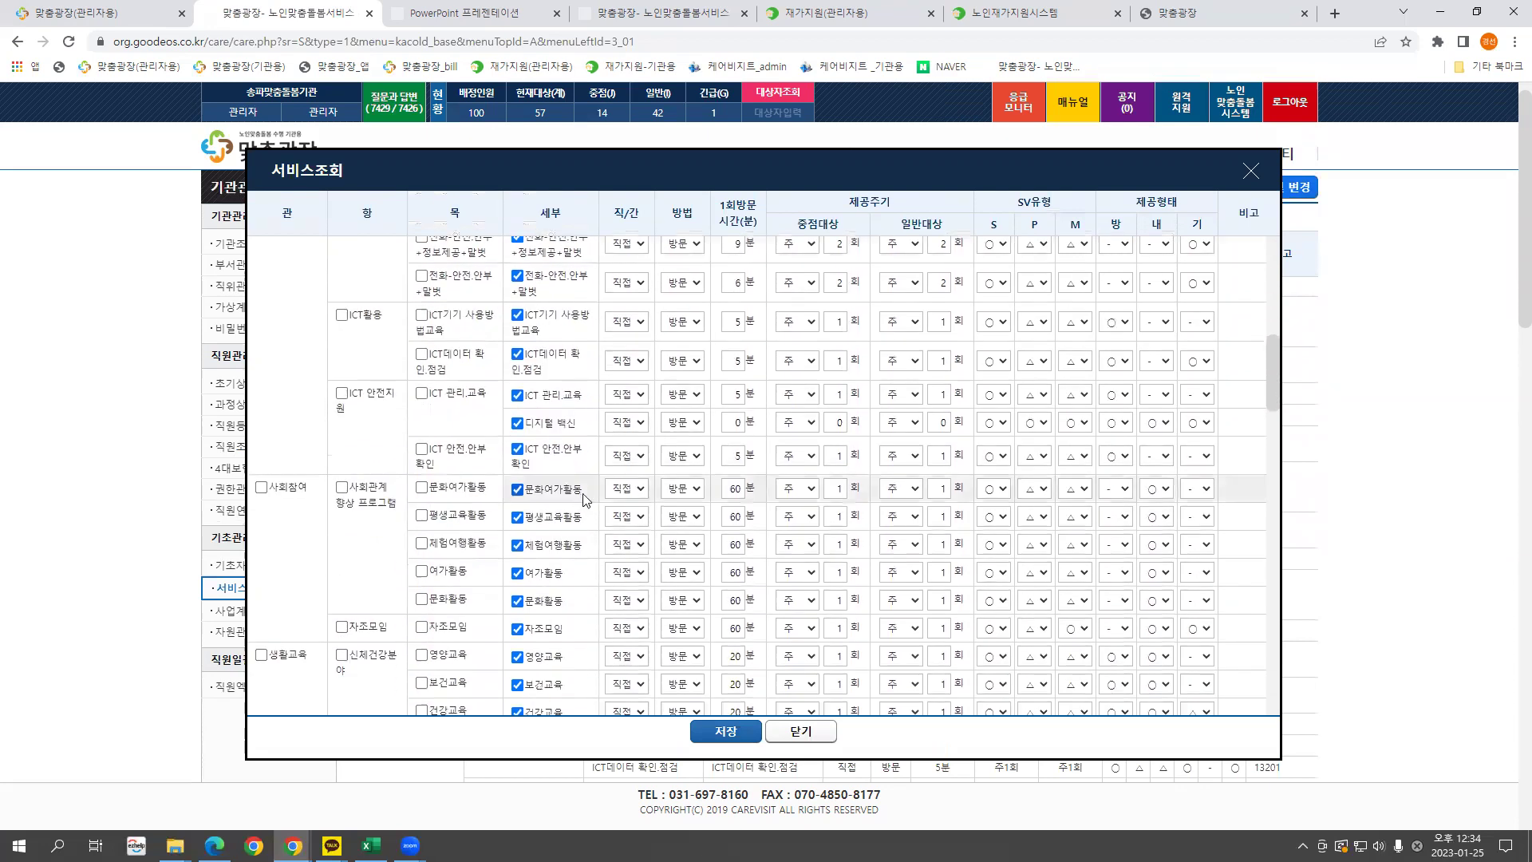
{"action": "scroll", "coordinate": [585, 498], "scroll_direction": "down", "scroll_amount": 10}
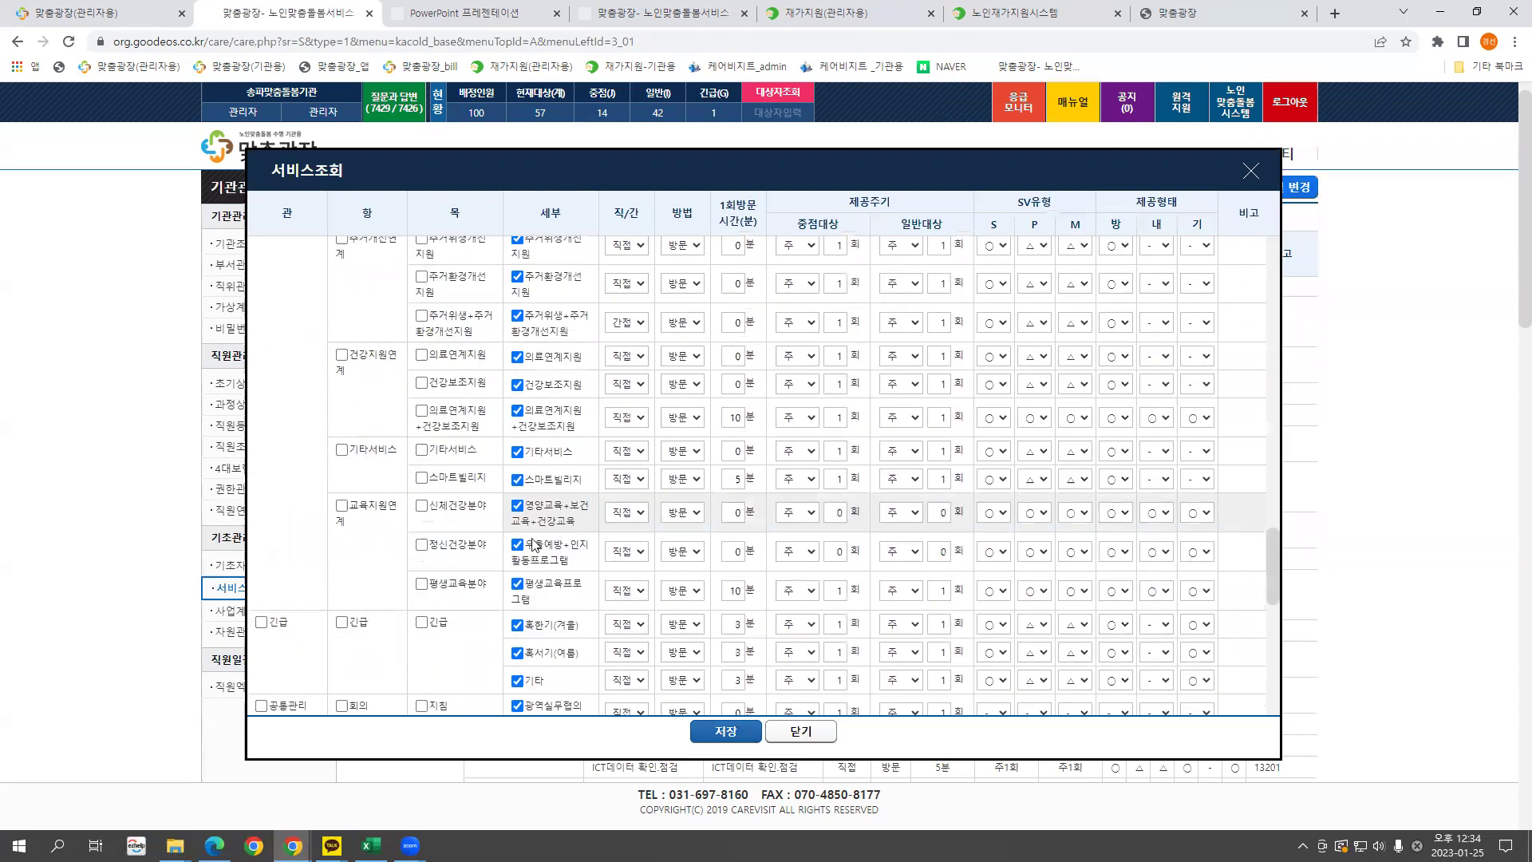
{"action": "scroll", "coordinate": [533, 544], "scroll_direction": "down", "scroll_amount": 5}
{"action": "left_click", "coordinate": [518, 542]}
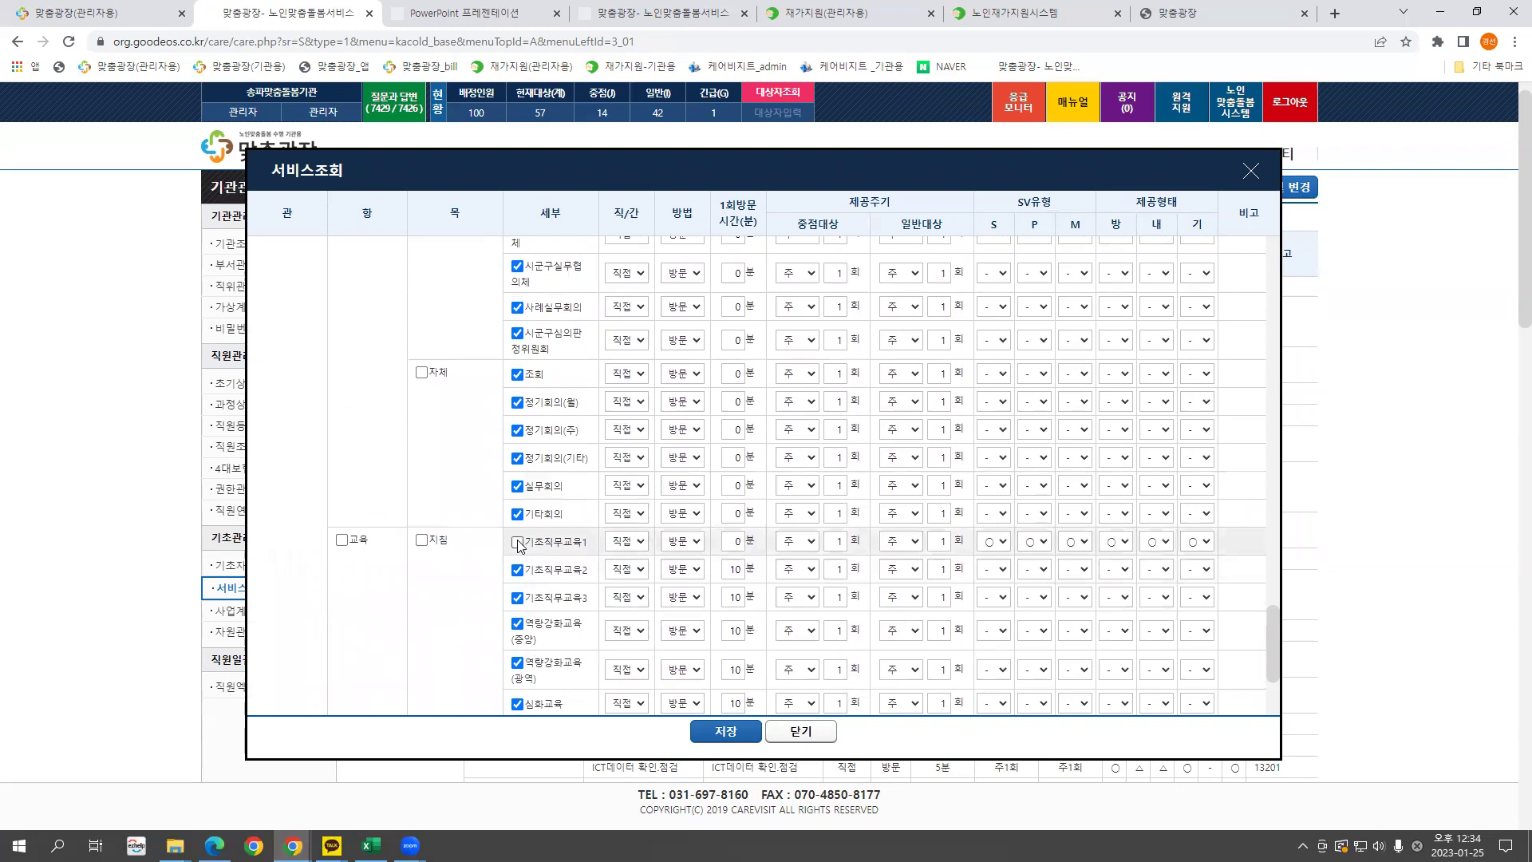
{"action": "left_click", "coordinate": [517, 542]}
{"action": "left_click", "coordinate": [726, 731]}
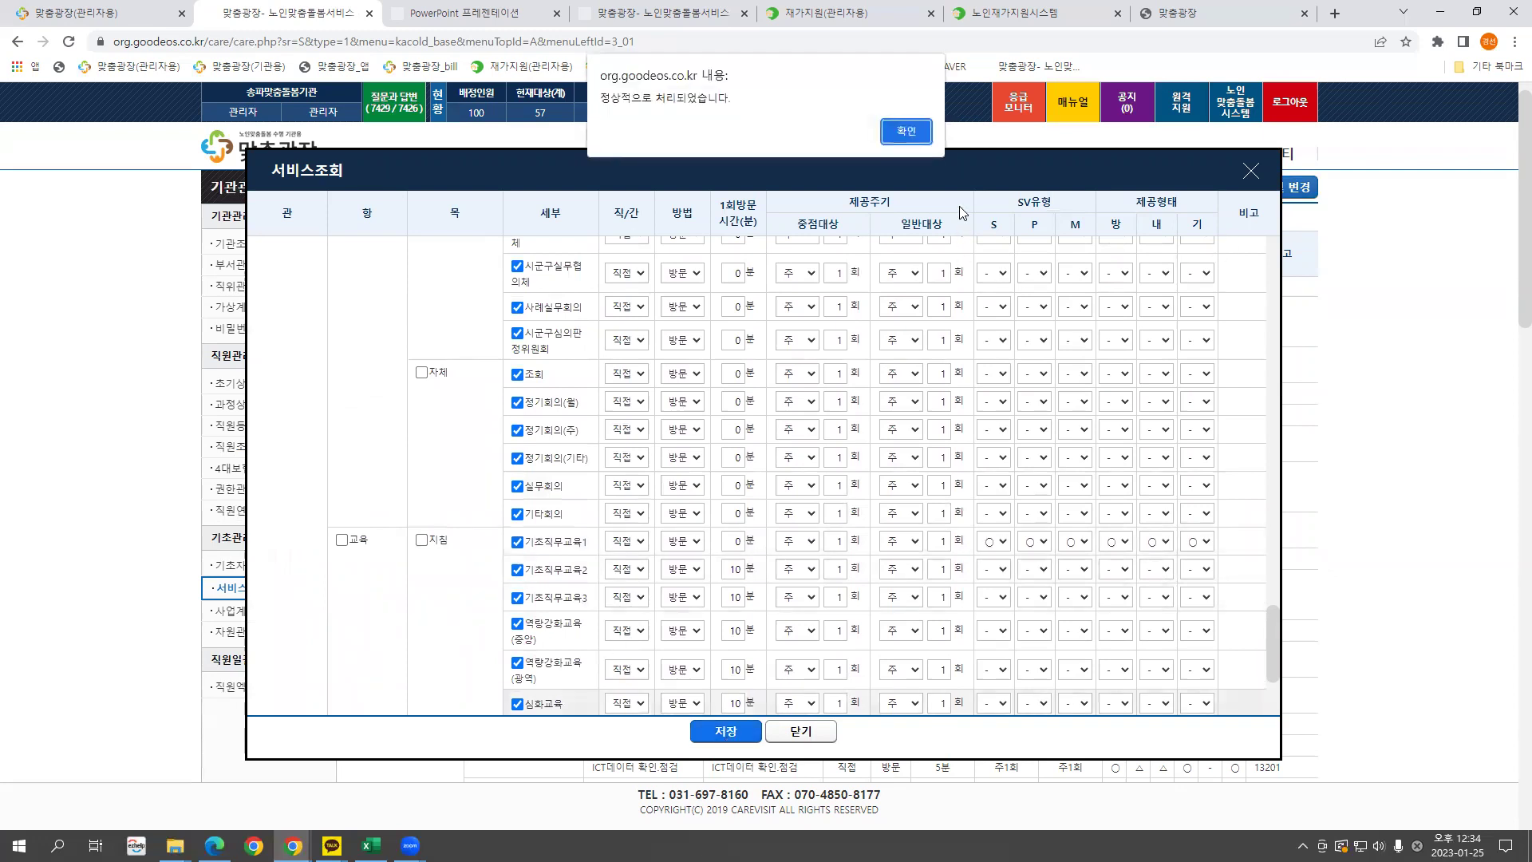
{"action": "left_click", "coordinate": [903, 137]}
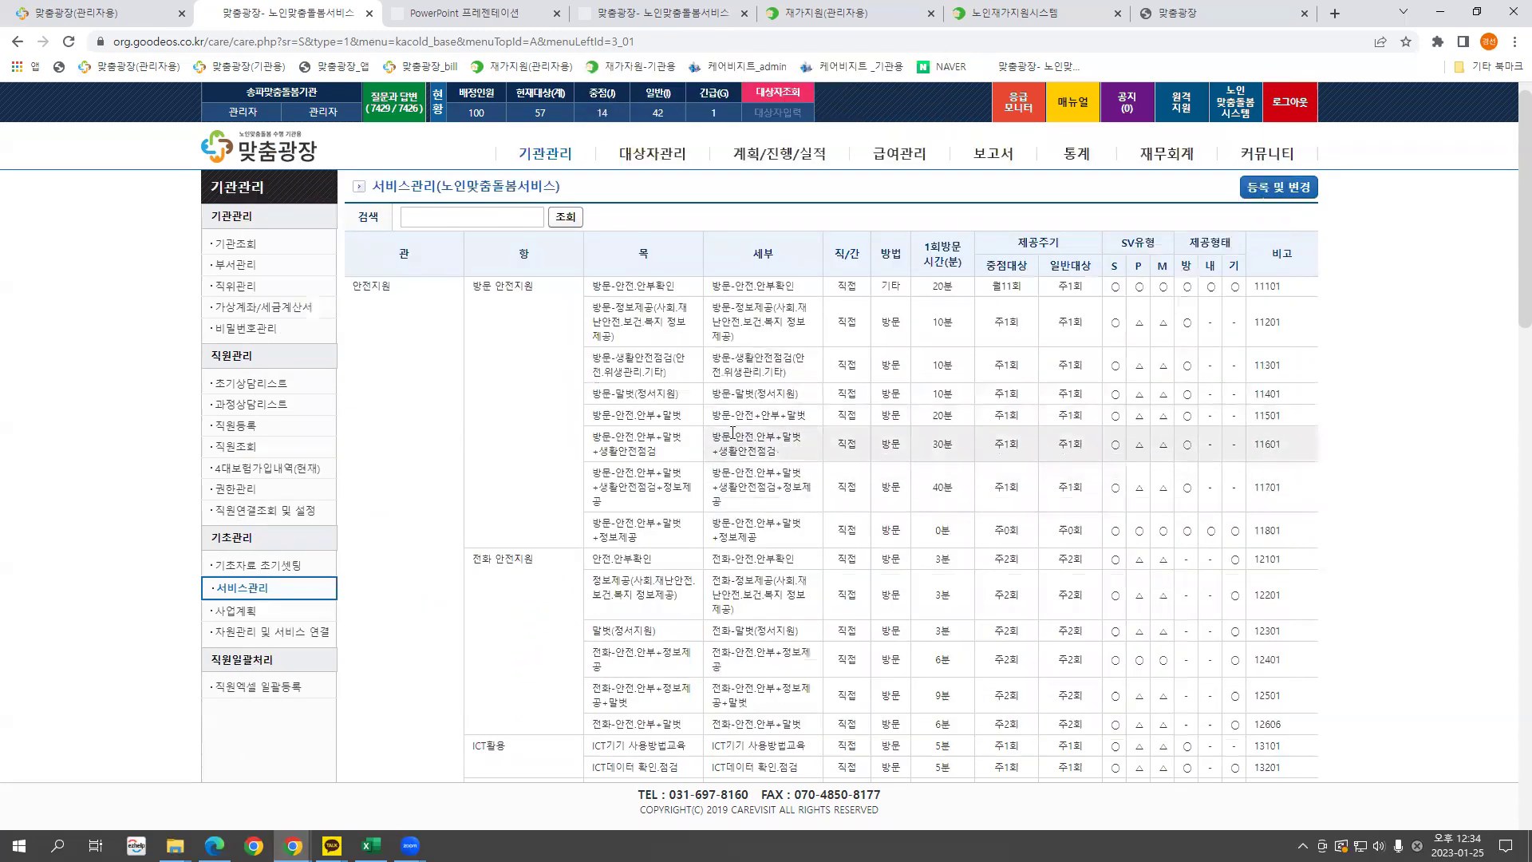
{"action": "left_click", "coordinate": [273, 632]}
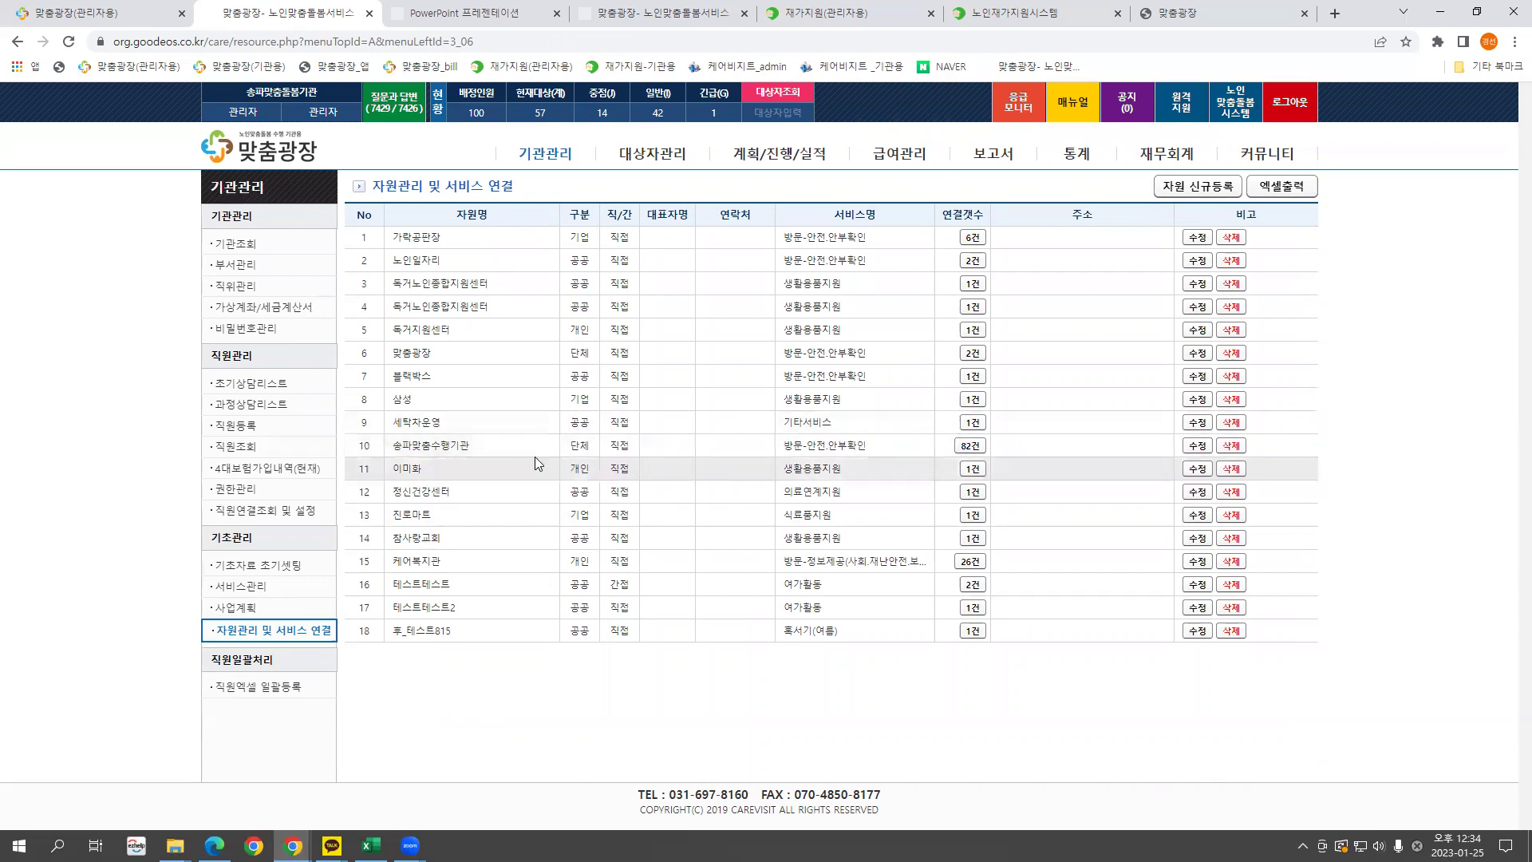
{"action": "left_click", "coordinate": [972, 445]}
{"action": "left_click", "coordinate": [971, 317]}
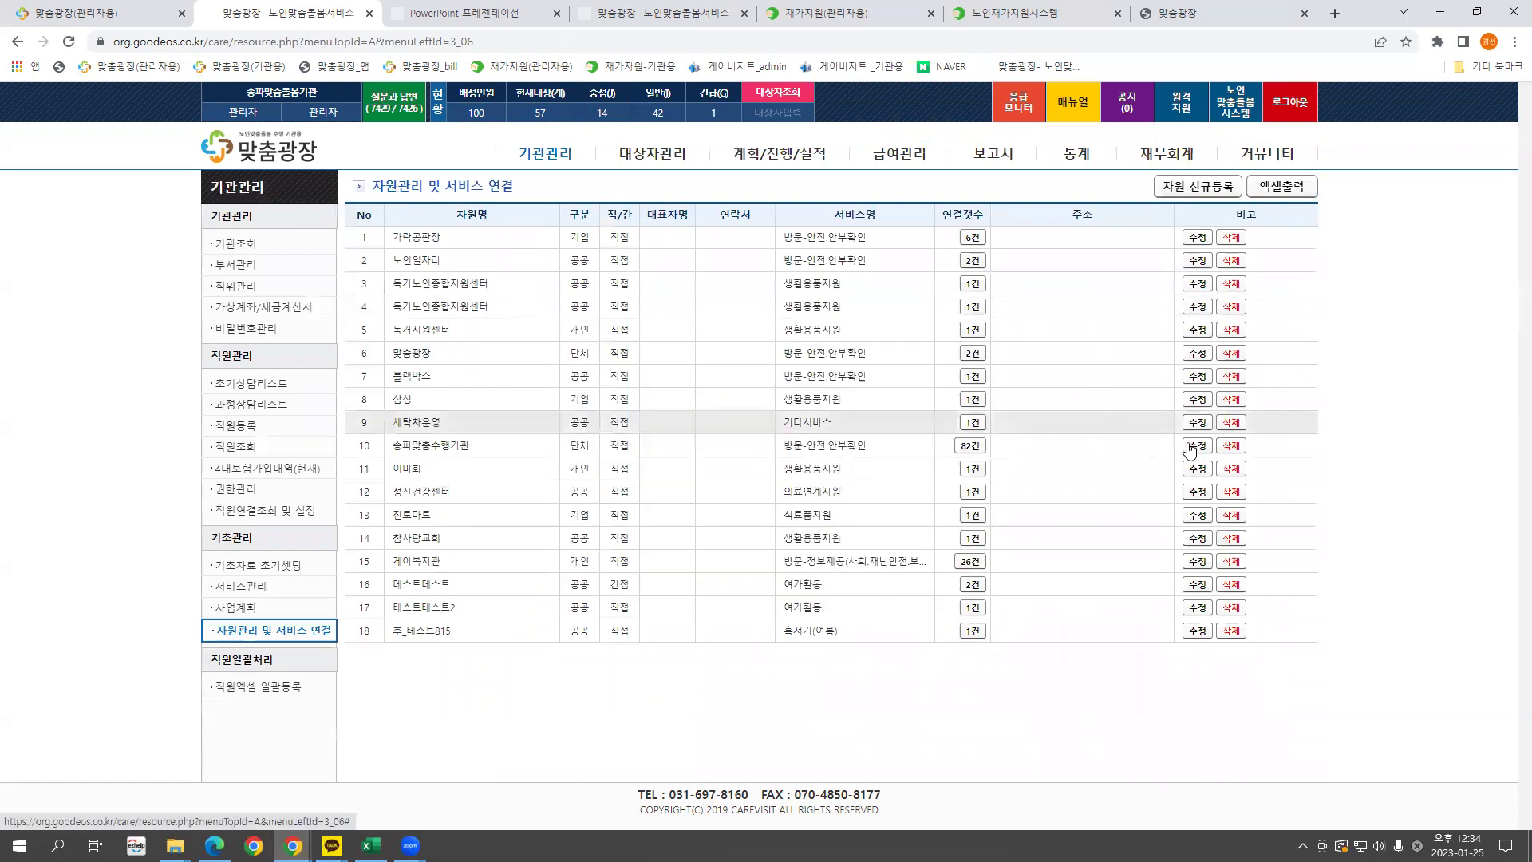
{"action": "left_click", "coordinate": [1197, 449]}
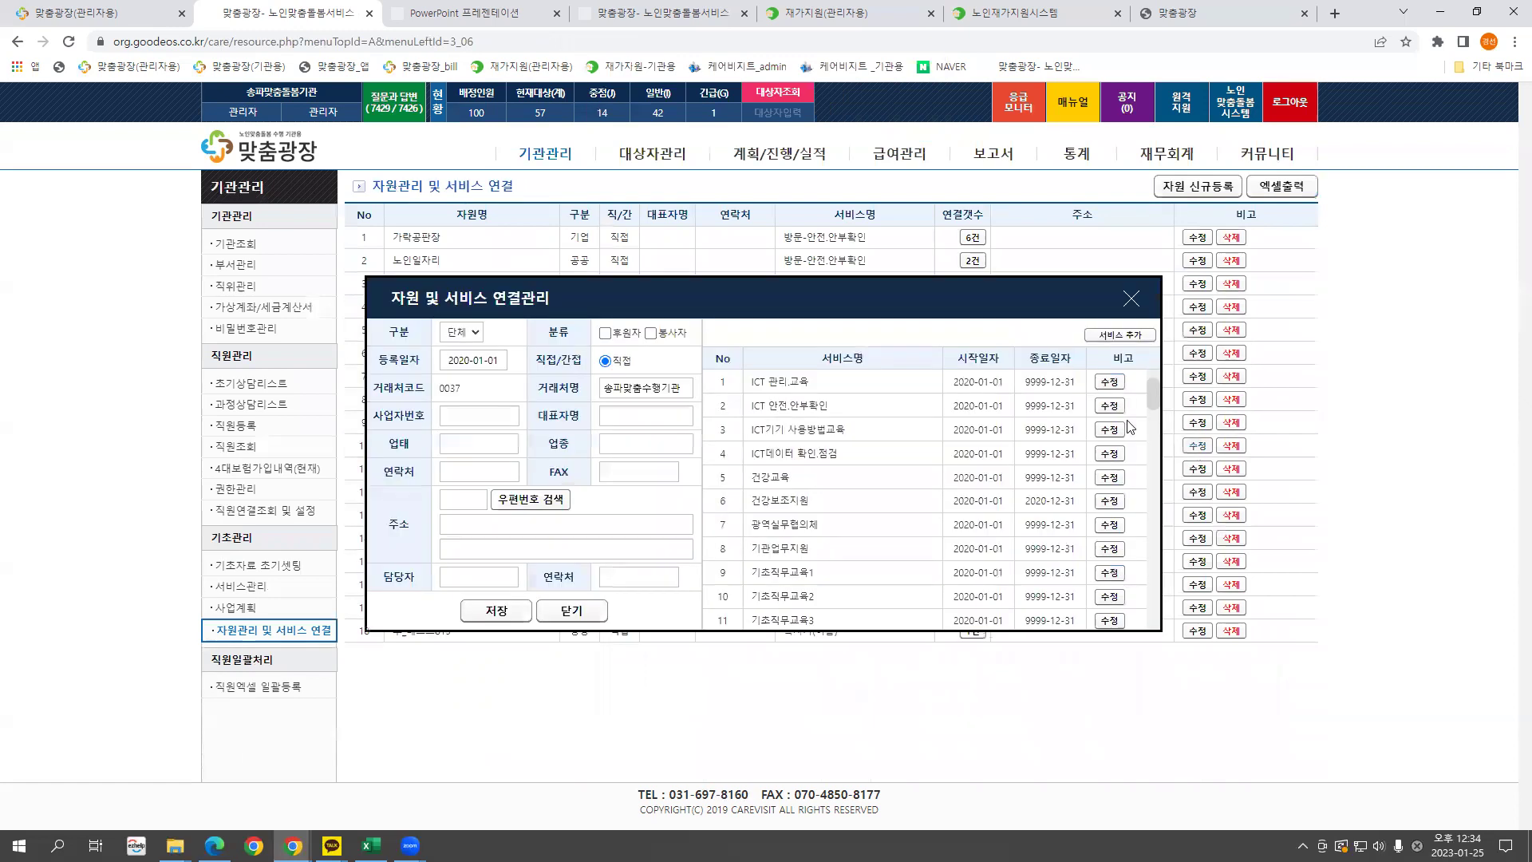
{"action": "left_click", "coordinate": [1111, 339]}
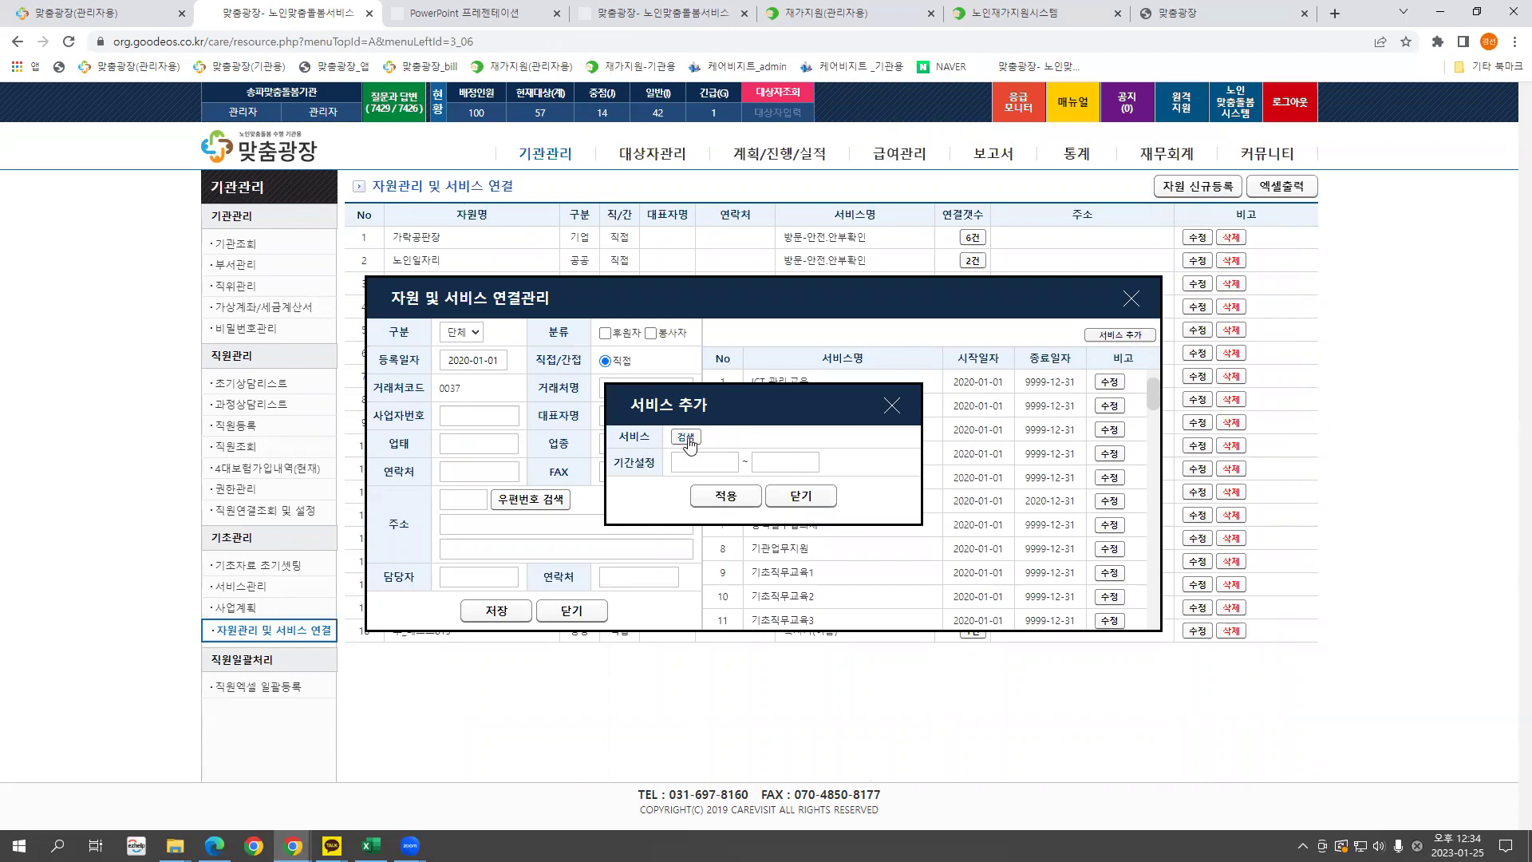
{"action": "left_click", "coordinate": [686, 437]}
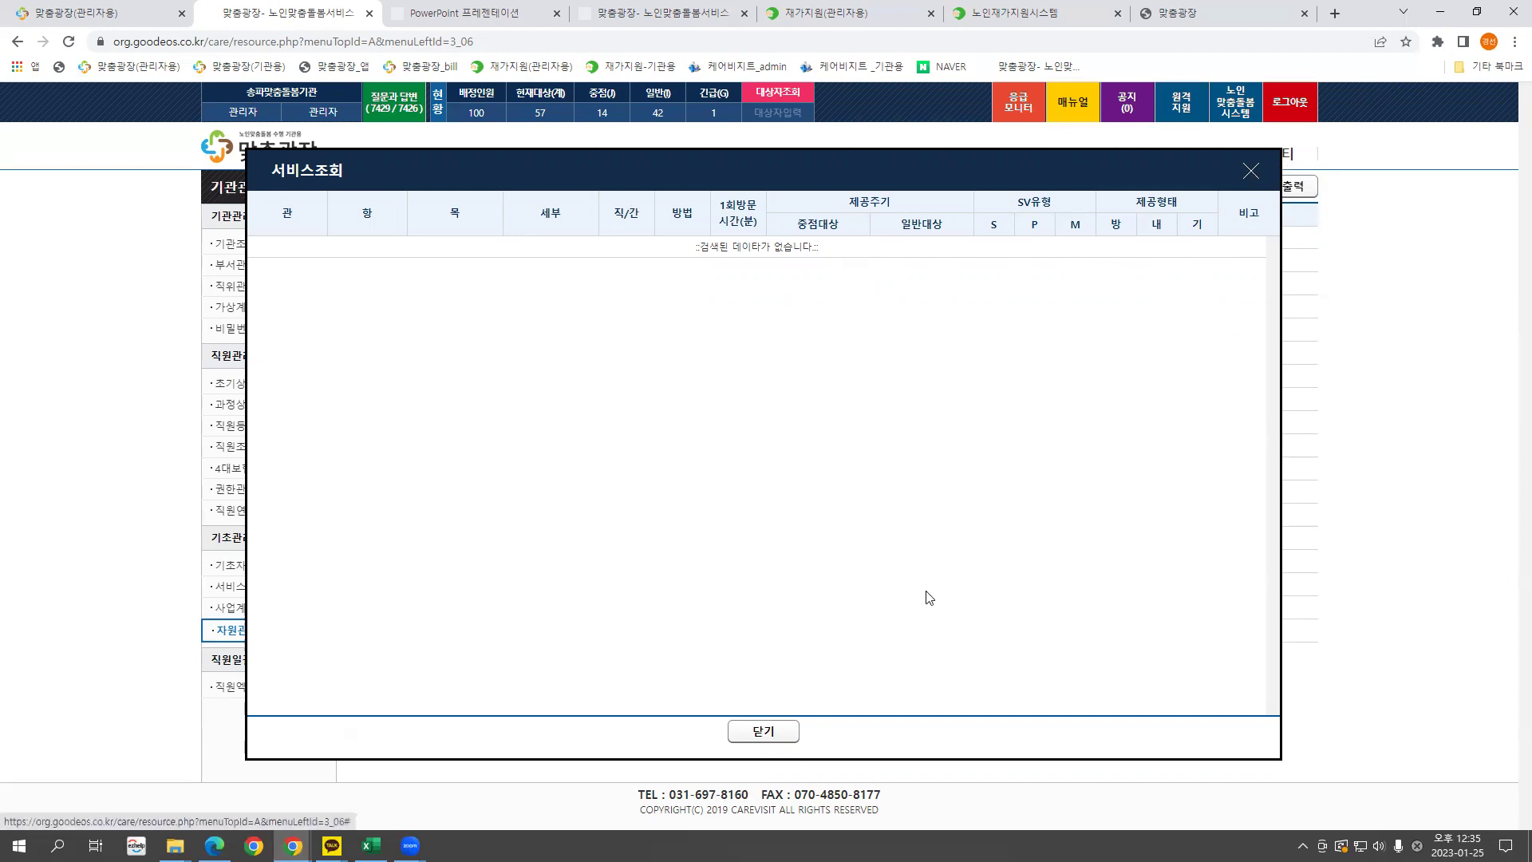
{"action": "left_click", "coordinate": [780, 730]}
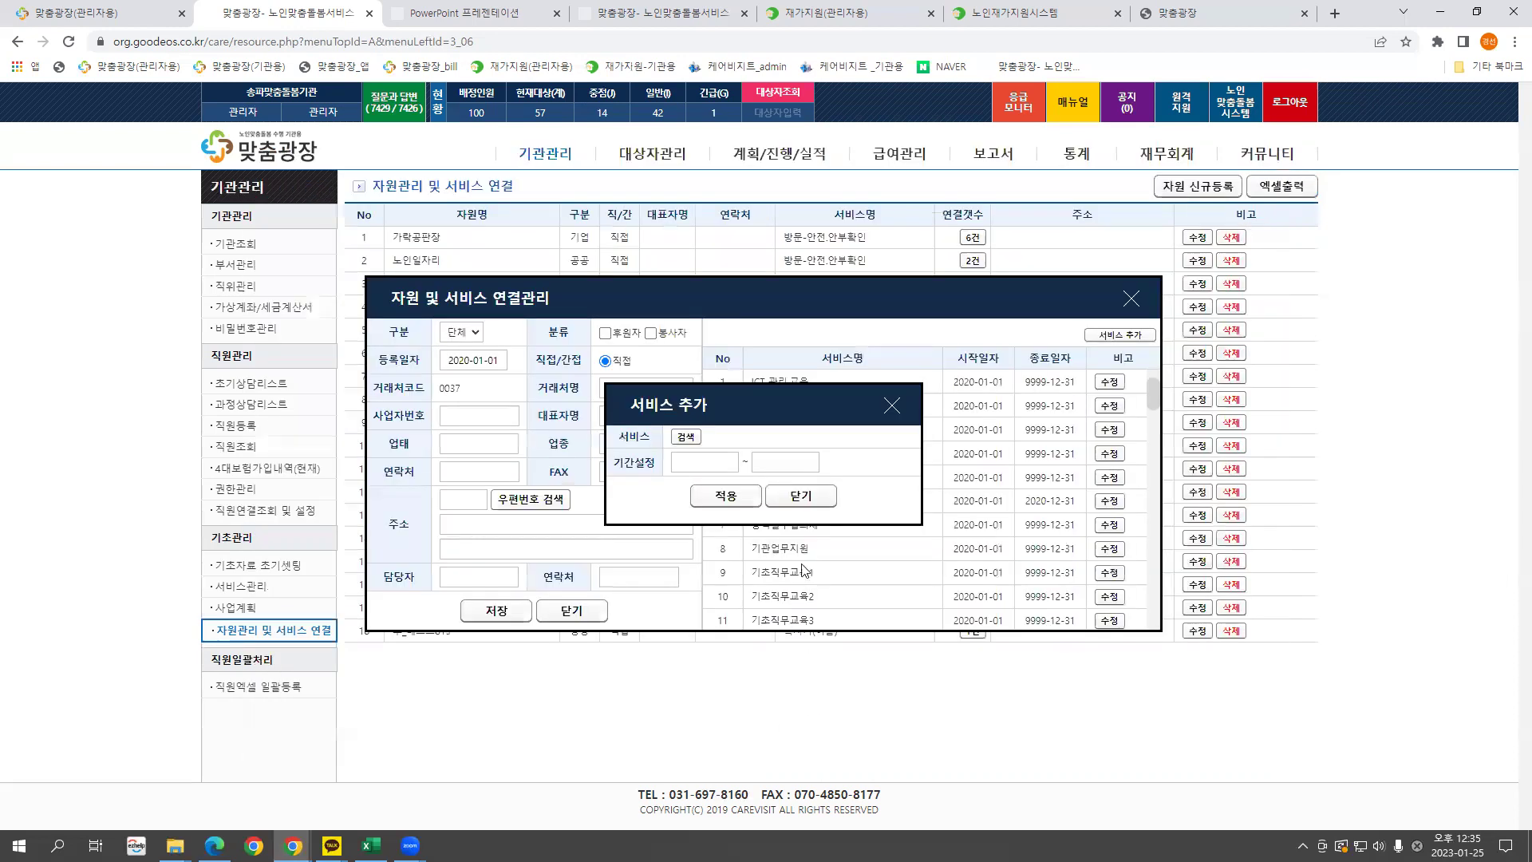
{"action": "left_click", "coordinate": [892, 407]}
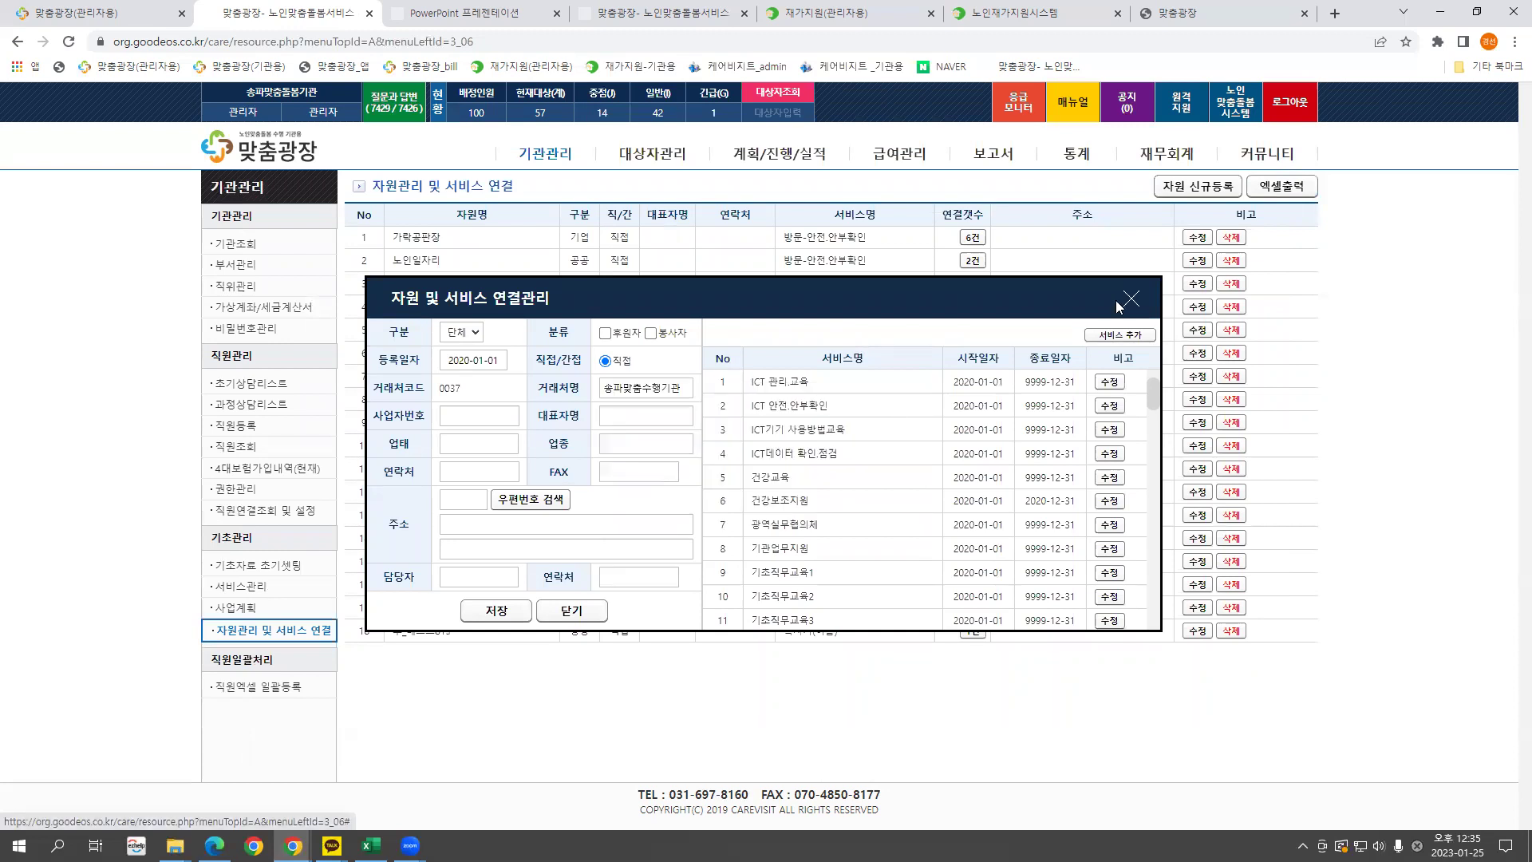
{"action": "left_click", "coordinate": [1131, 299]}
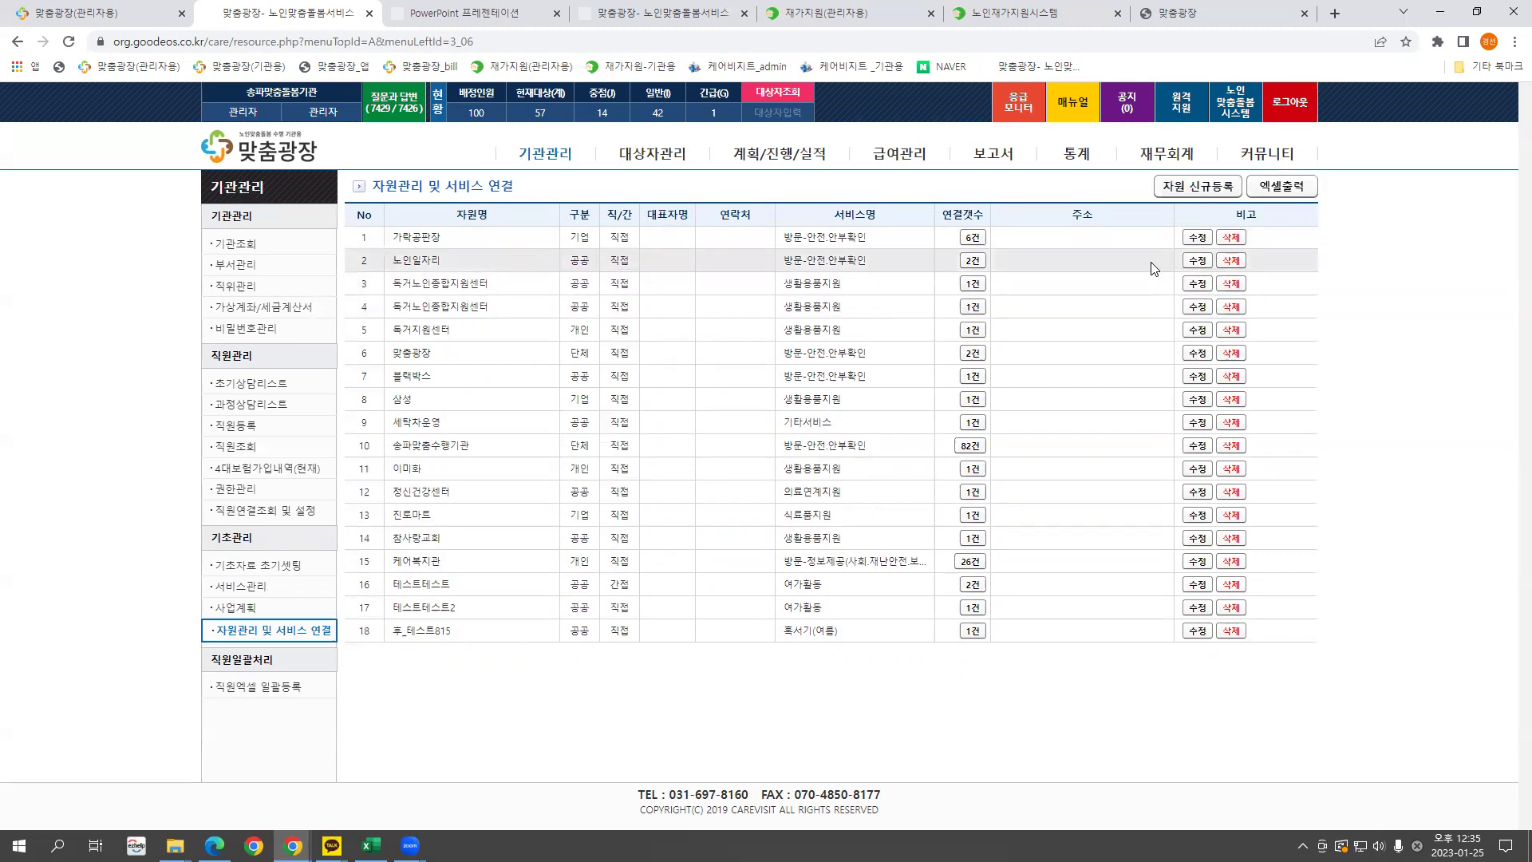
Start a new resource with registration date 20230101 and business name 파리바게트.
{"action": "left_click", "coordinate": [1205, 192]}
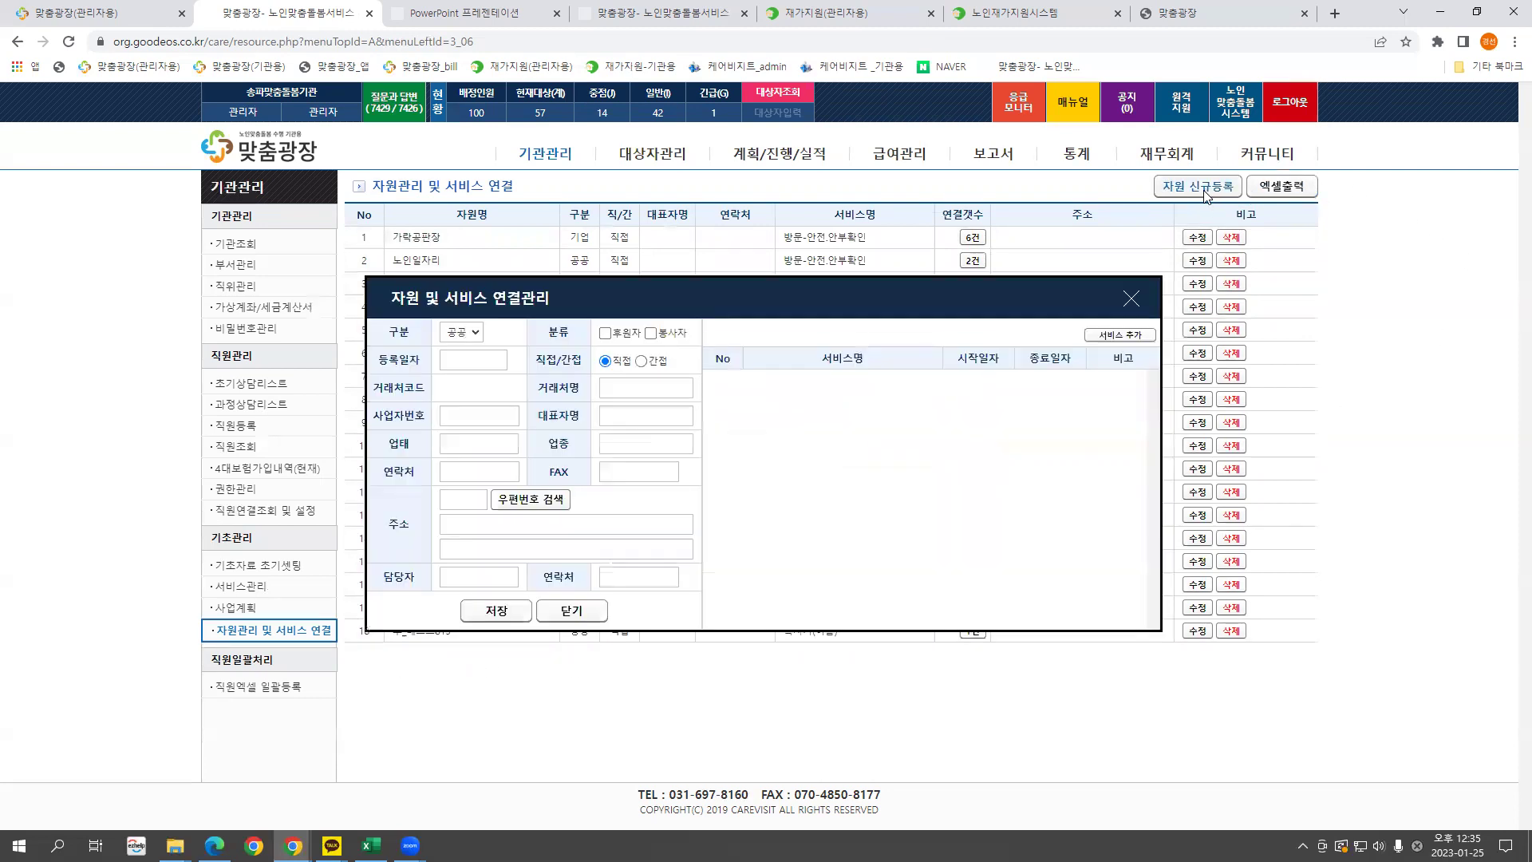
{"action": "left_click", "coordinate": [454, 359]}
{"action": "type", "text": "20230101"}
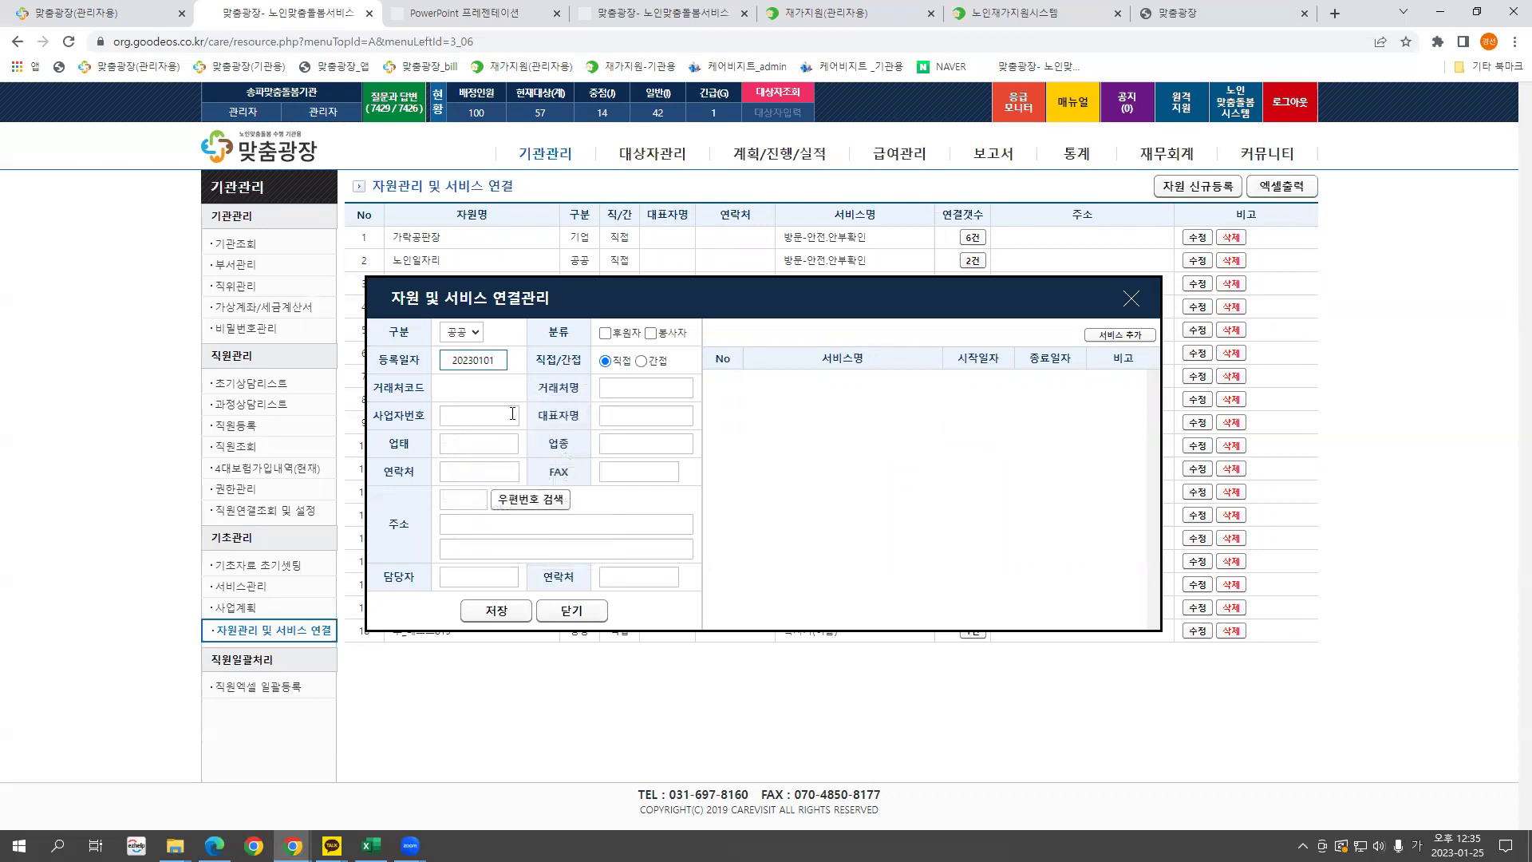
{"action": "left_click", "coordinate": [625, 386]}
{"action": "type", "text": "파리바게트"}
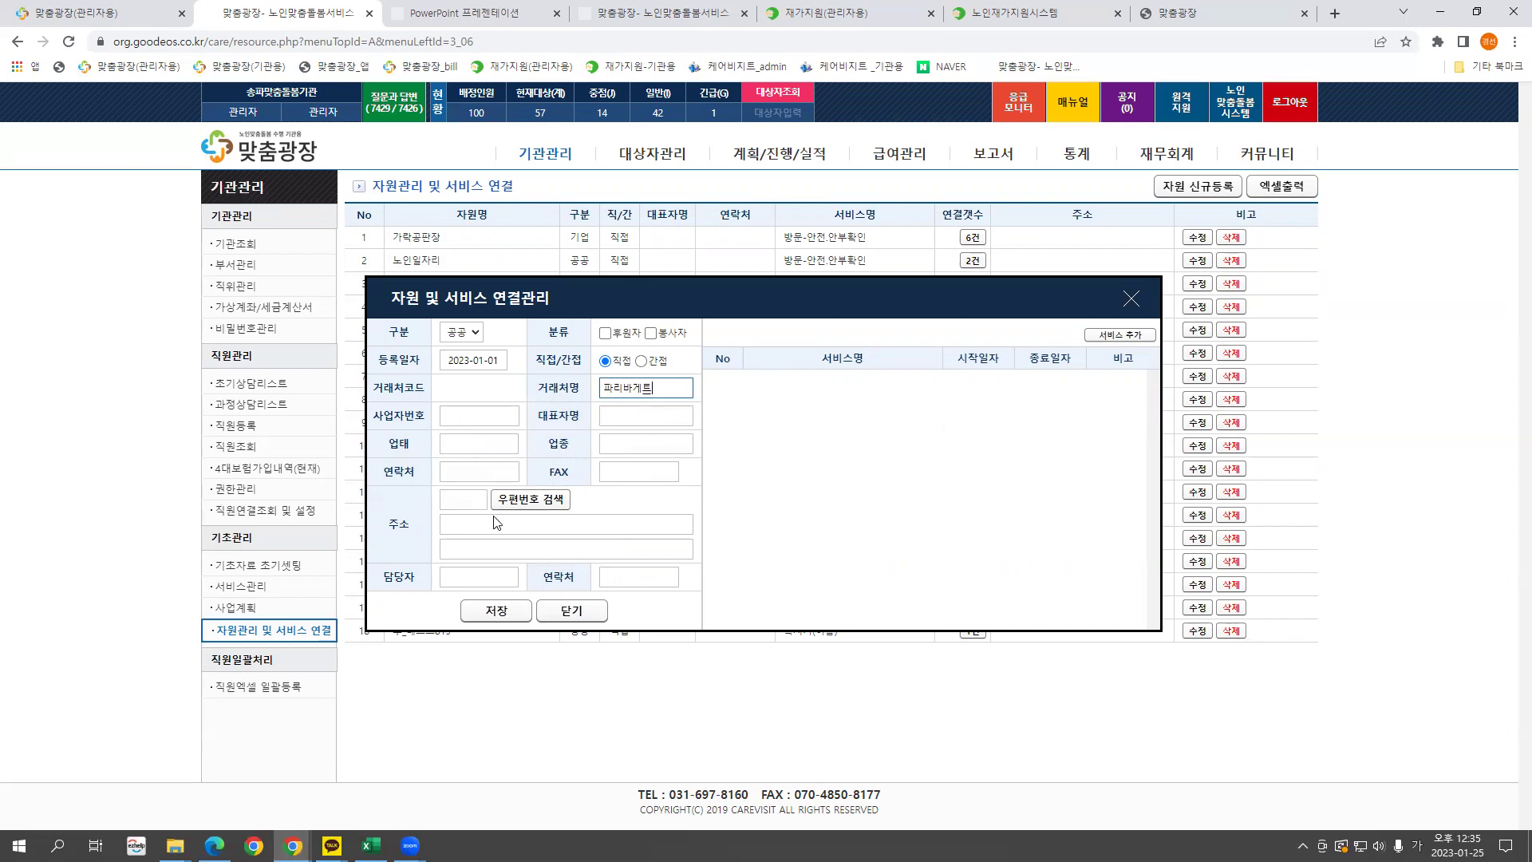
Set the category to 기업, mark it as a 후원자 sponsor, then save and confirm the registration.
{"action": "left_click", "coordinate": [466, 332]}
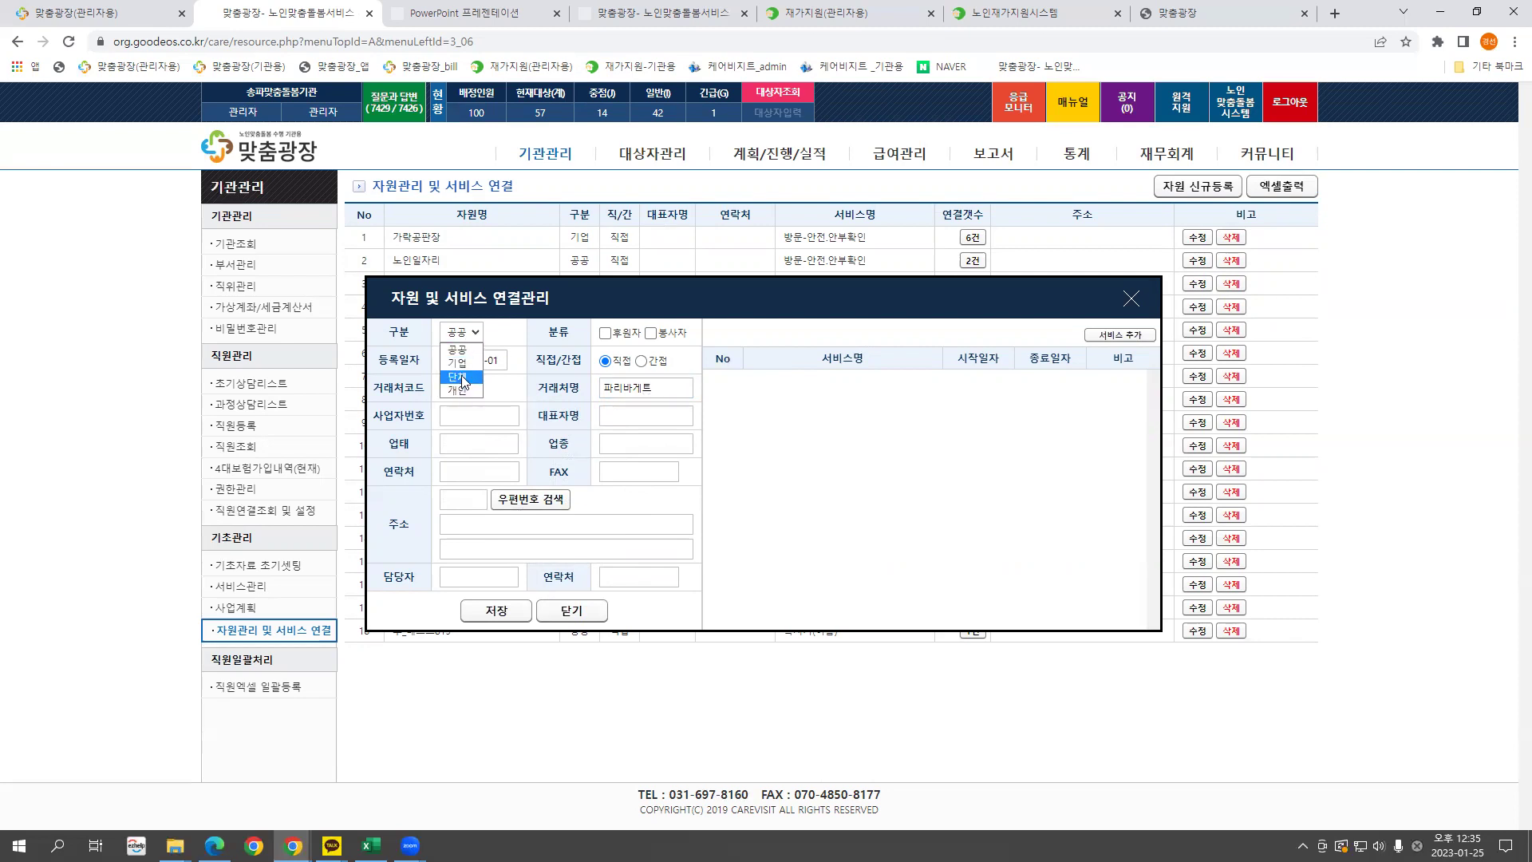
{"action": "left_click", "coordinate": [457, 363]}
{"action": "left_click", "coordinate": [606, 334]}
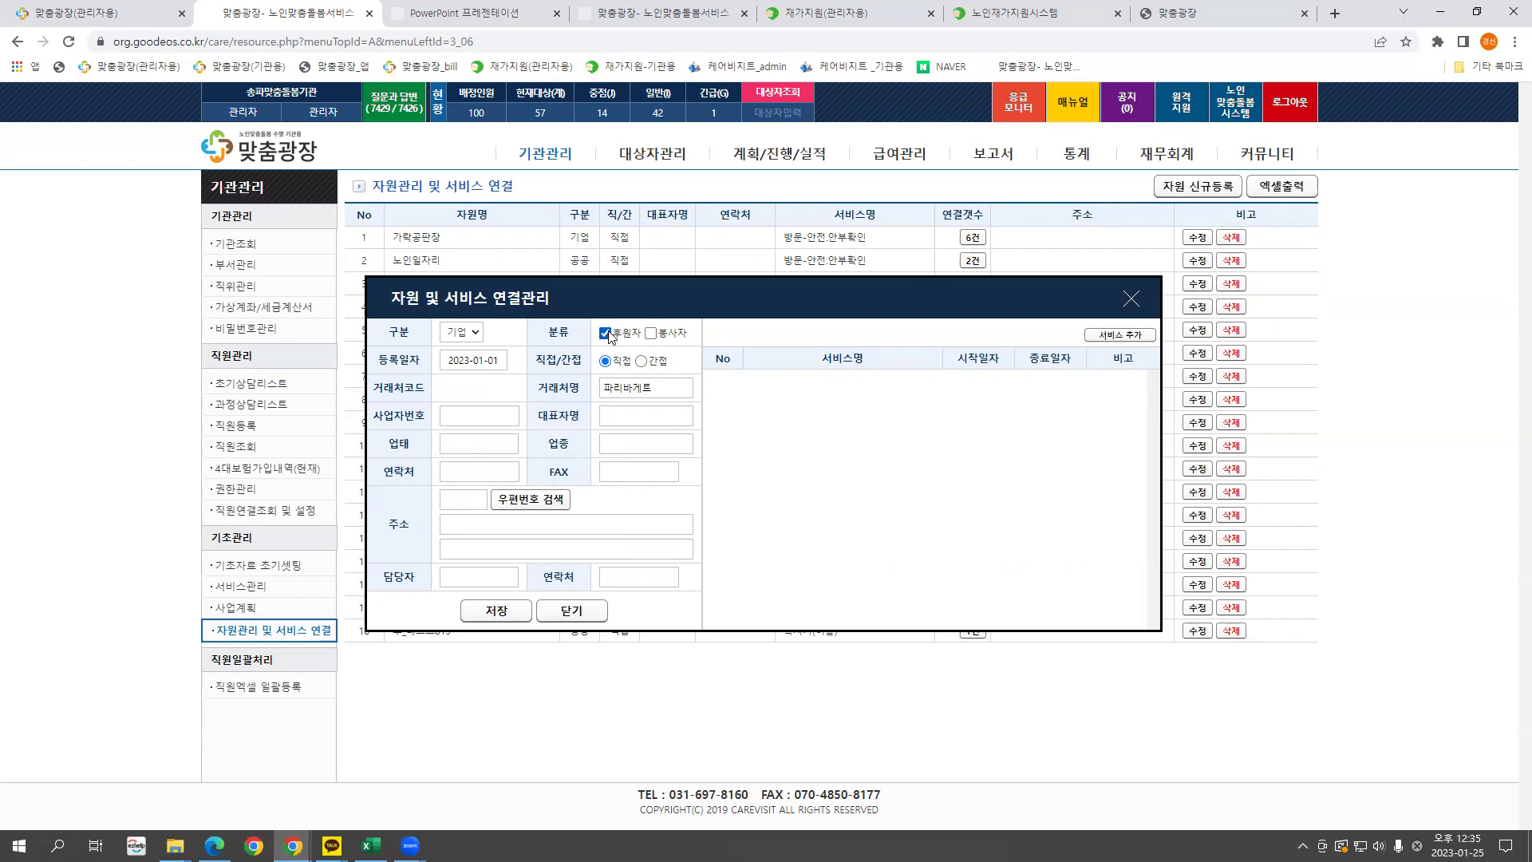
{"action": "left_click", "coordinate": [495, 612]}
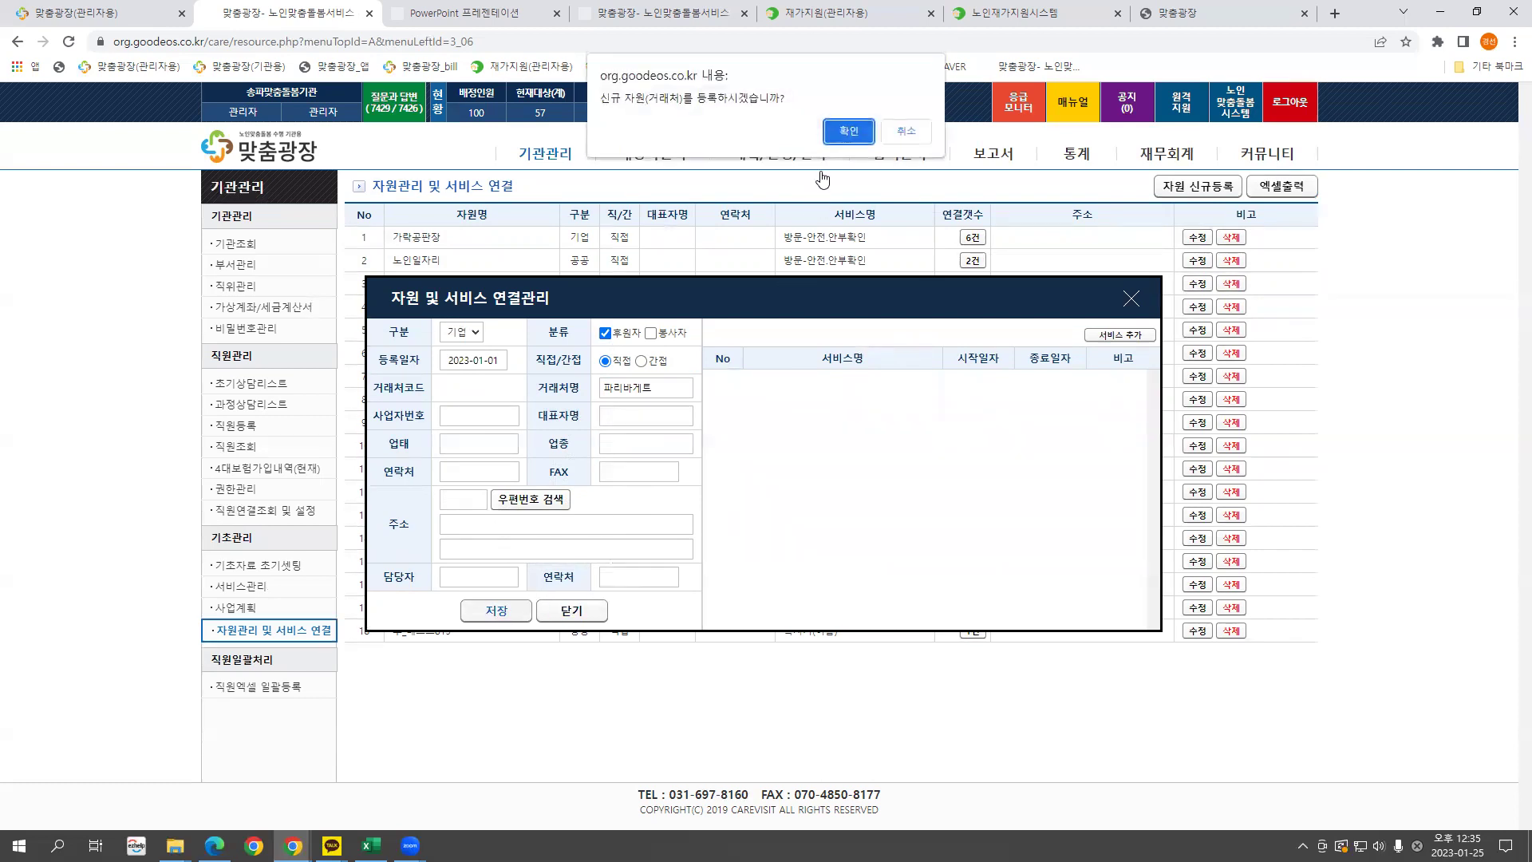
{"action": "left_click", "coordinate": [850, 132]}
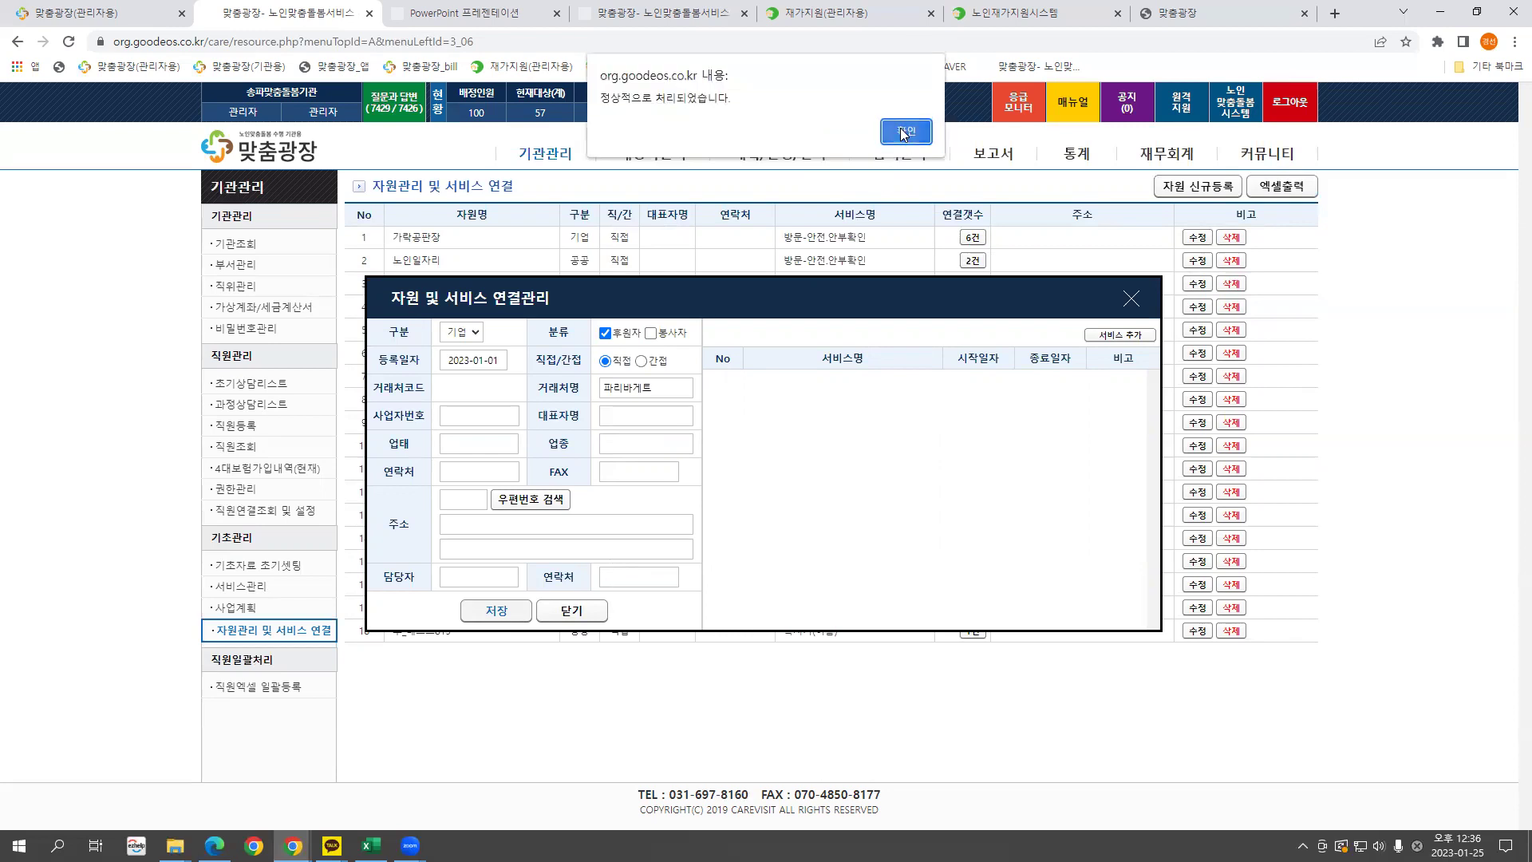
{"action": "left_click", "coordinate": [904, 132]}
{"action": "left_click", "coordinate": [1125, 302]}
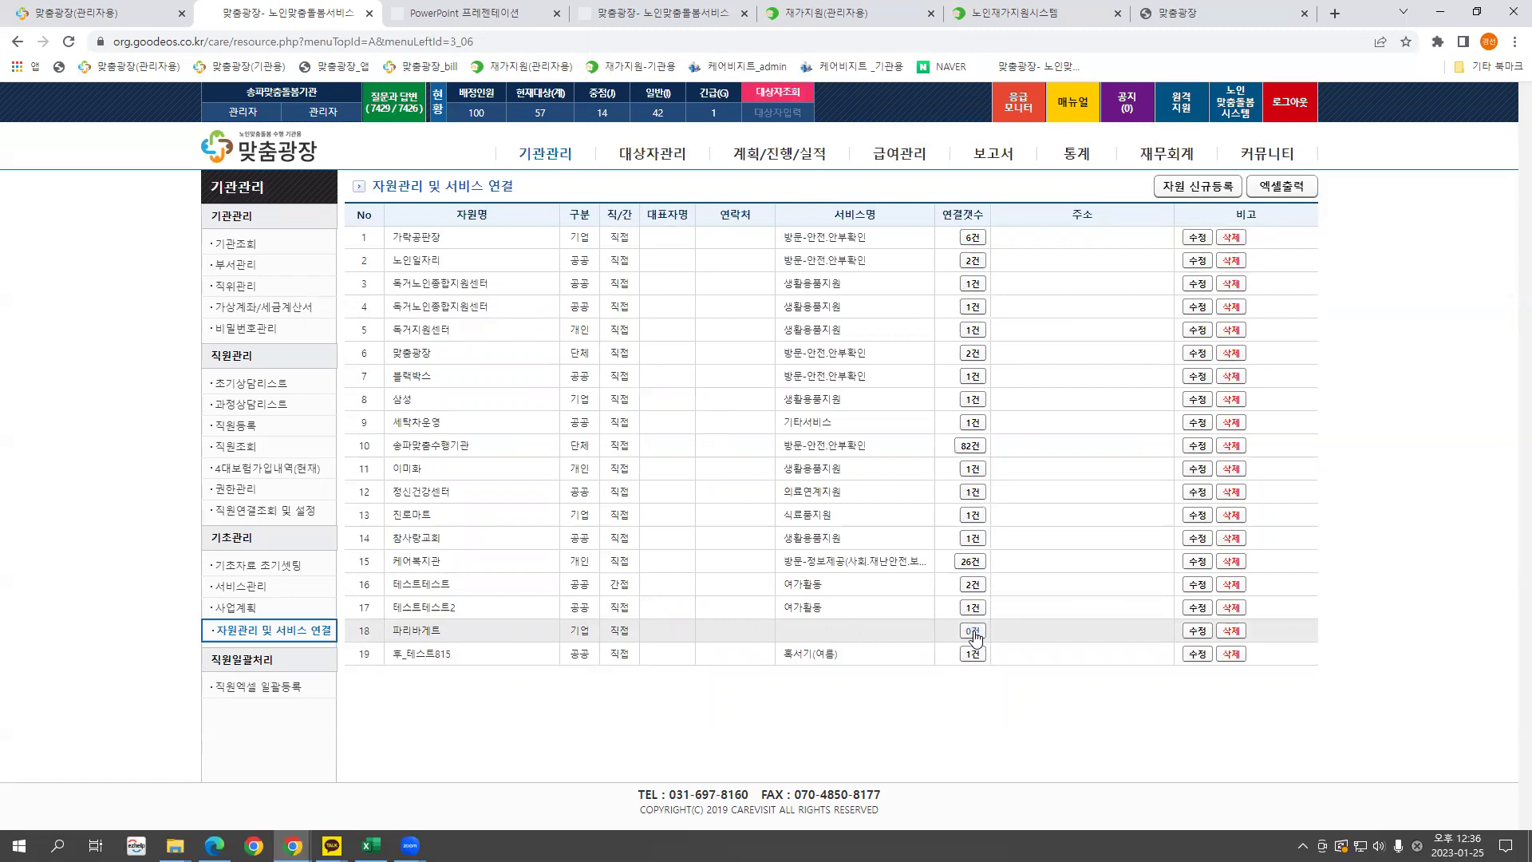
Add the 식료품지원 service to 파리바게트's resource record.
{"action": "left_click", "coordinate": [1197, 631]}
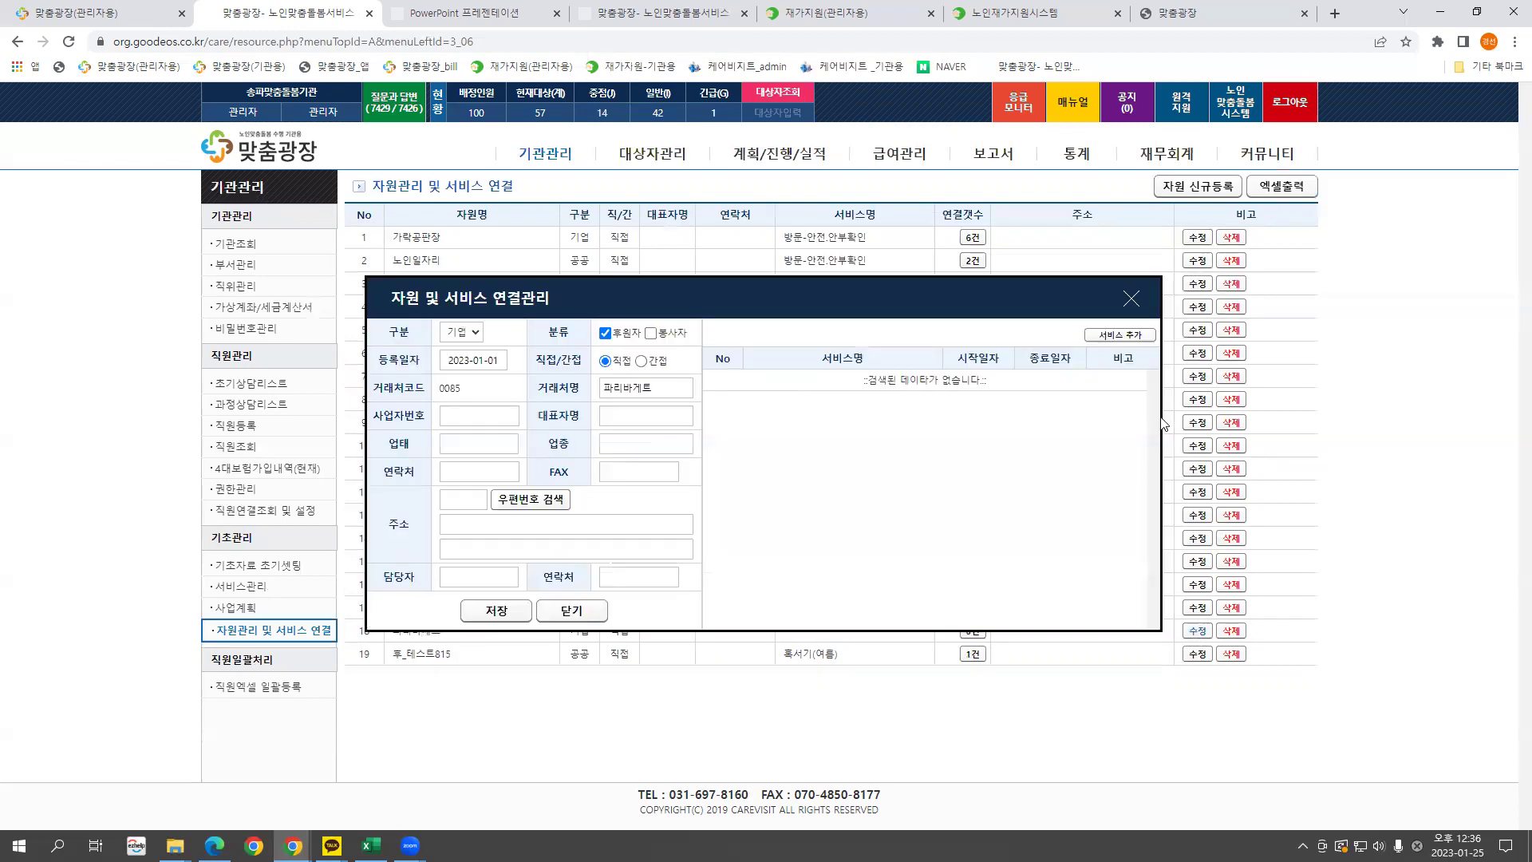
{"action": "left_click", "coordinate": [1121, 336]}
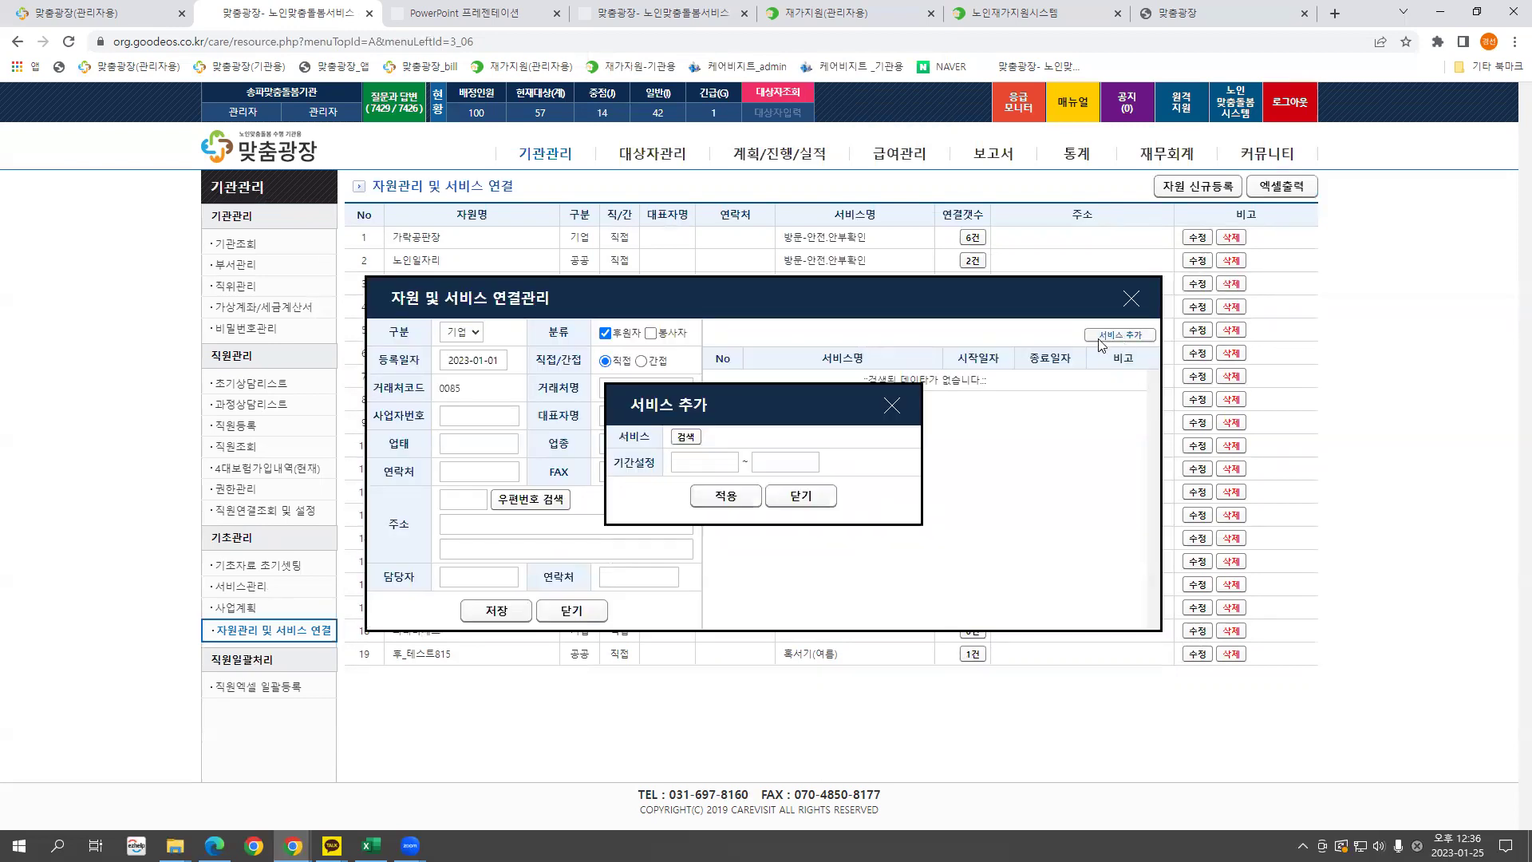
{"action": "left_click", "coordinate": [686, 437]}
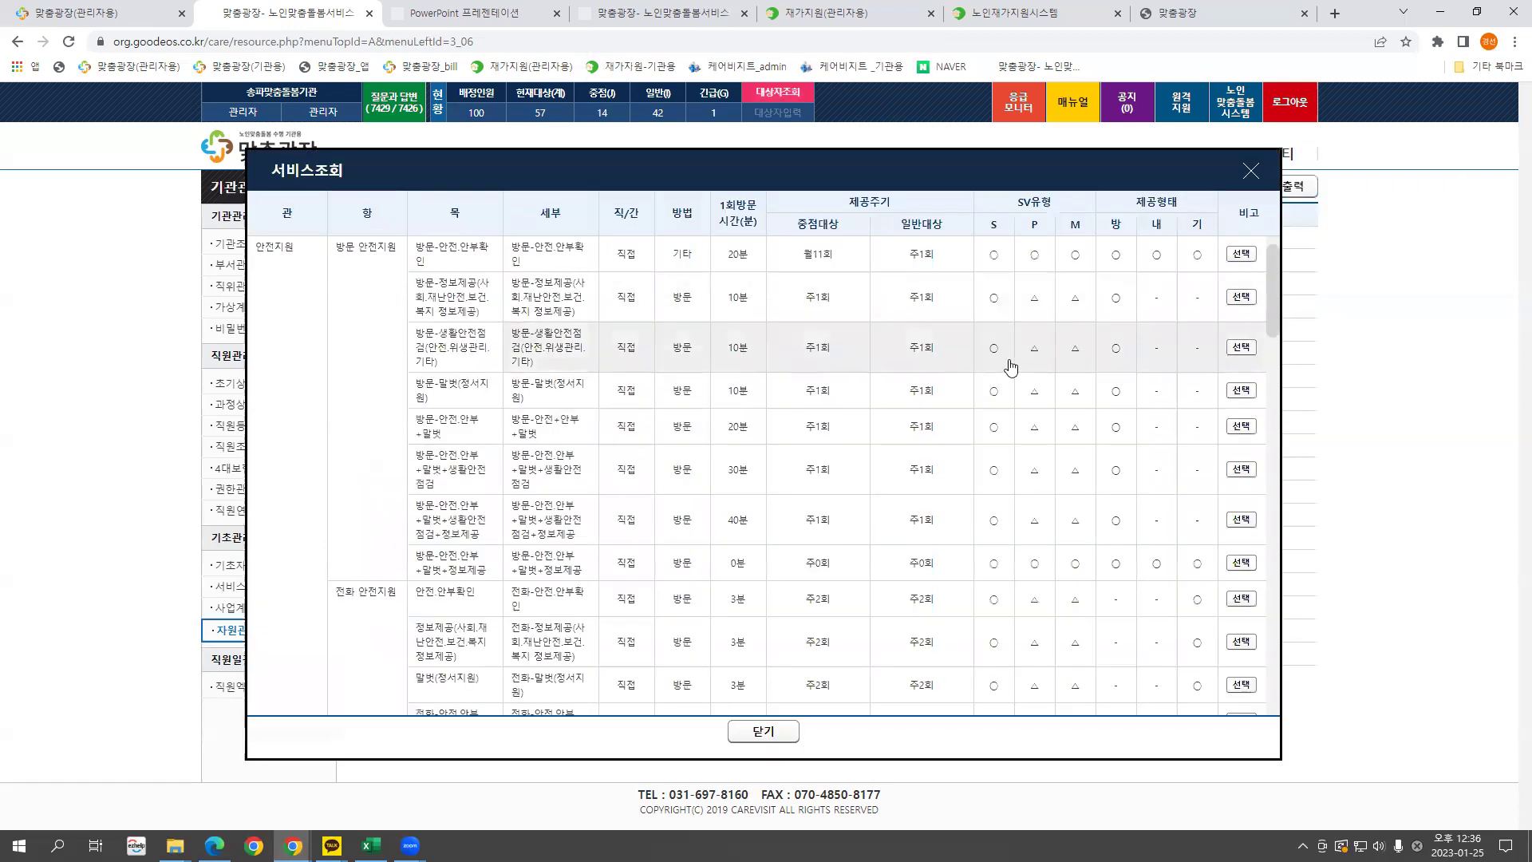
{"action": "left_click_drag", "start_coordinate": [1269, 299], "coordinate": [1276, 509]}
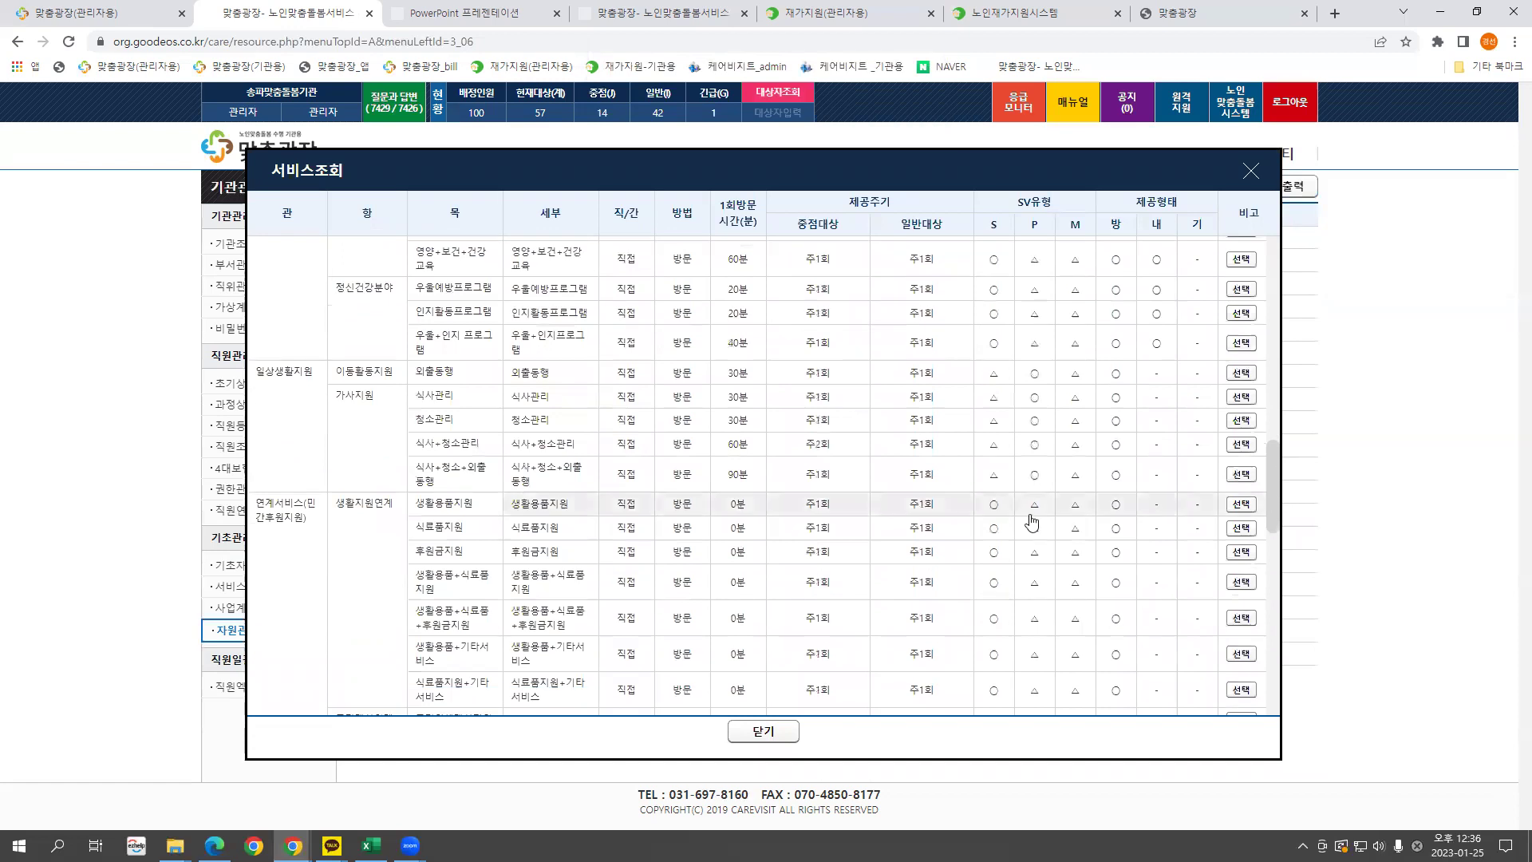
{"action": "left_click", "coordinate": [514, 532]}
Set the service period from 20230101 to 99991231.
{"action": "left_click", "coordinate": [686, 463]}
{"action": "type", "text": "20230101"}
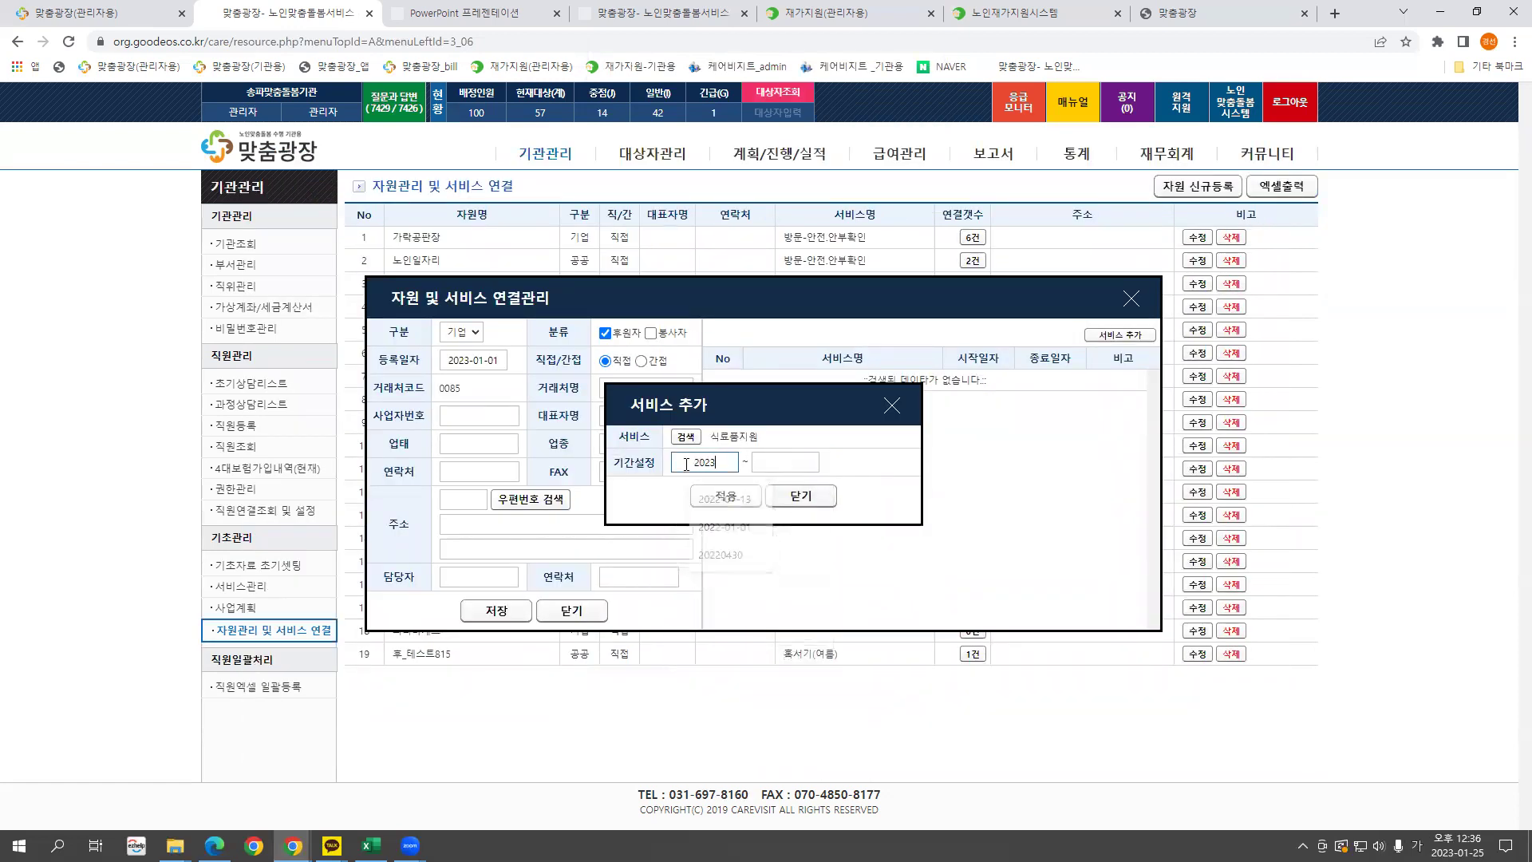
{"action": "left_click", "coordinate": [789, 464]}
{"action": "type", "text": "99991231"}
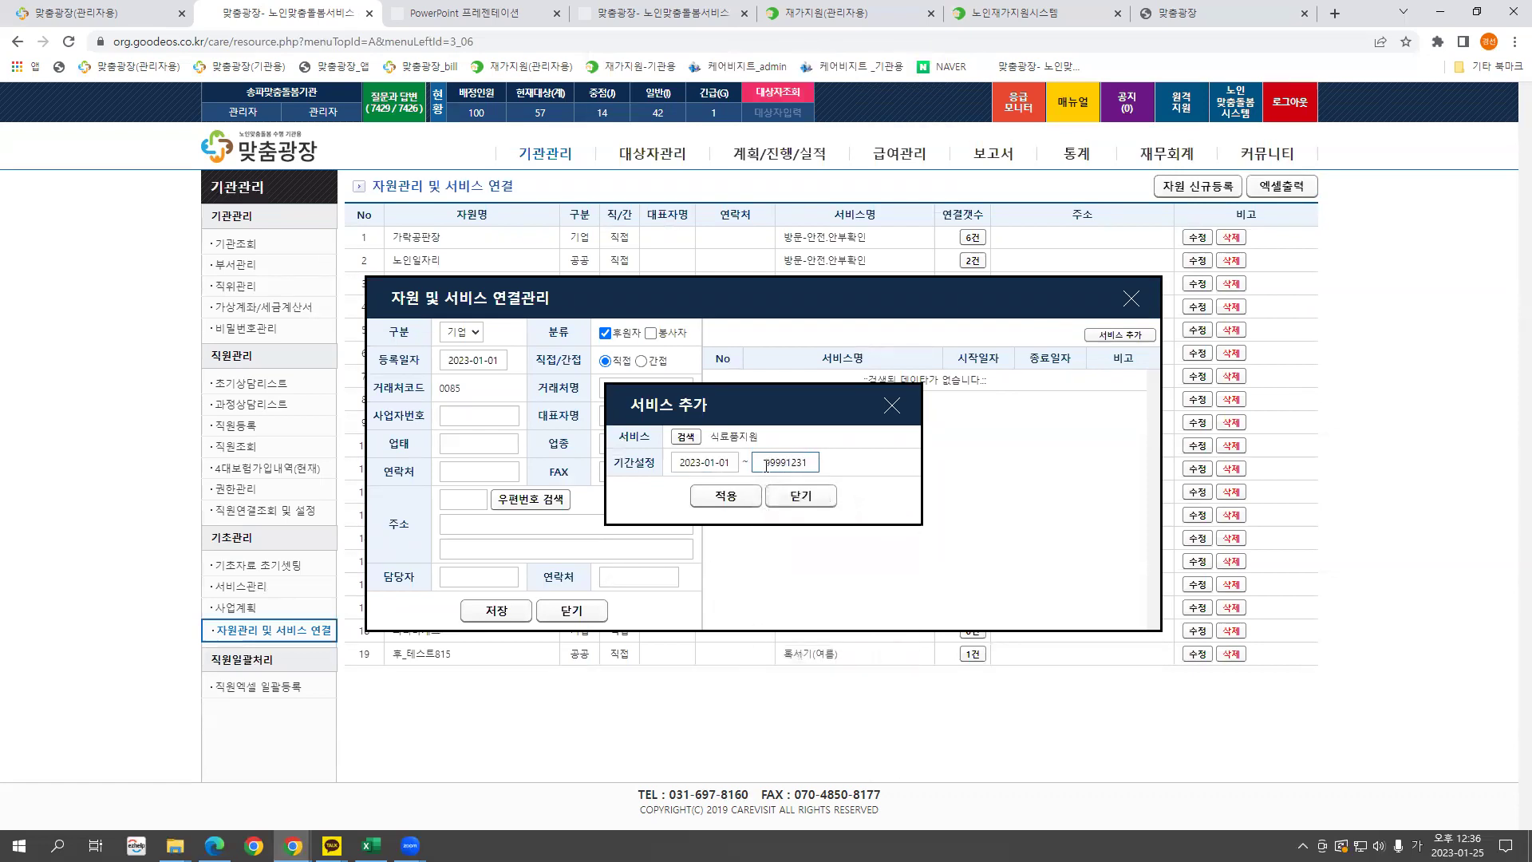
{"action": "left_click_drag", "start_coordinate": [765, 465], "coordinate": [818, 464]}
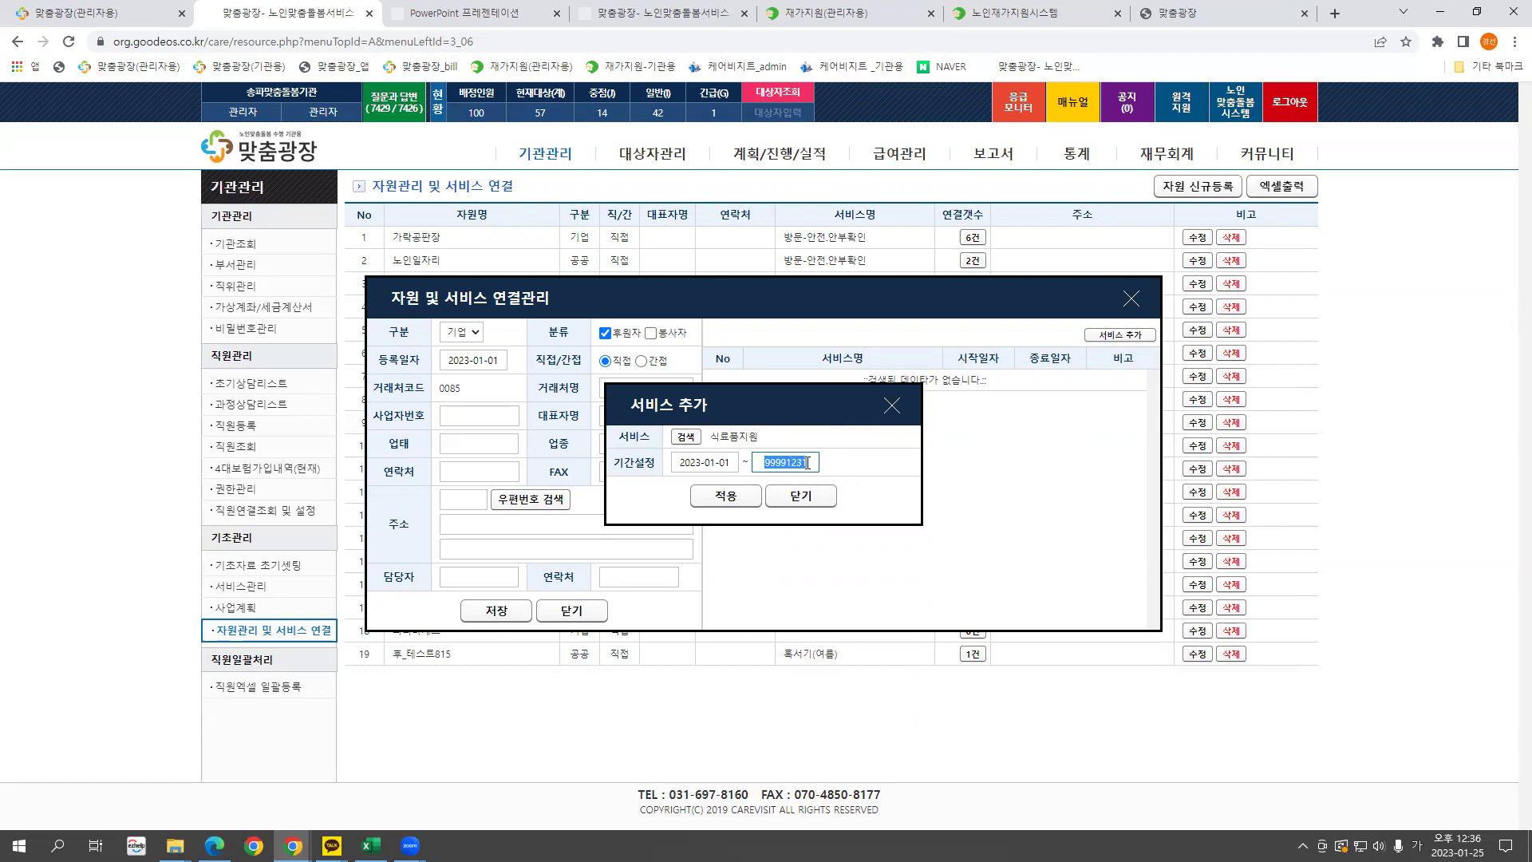
Apply the 식료품지원 link to 파리바게트, confirm it, and close the connection window.
{"action": "left_click", "coordinate": [727, 495]}
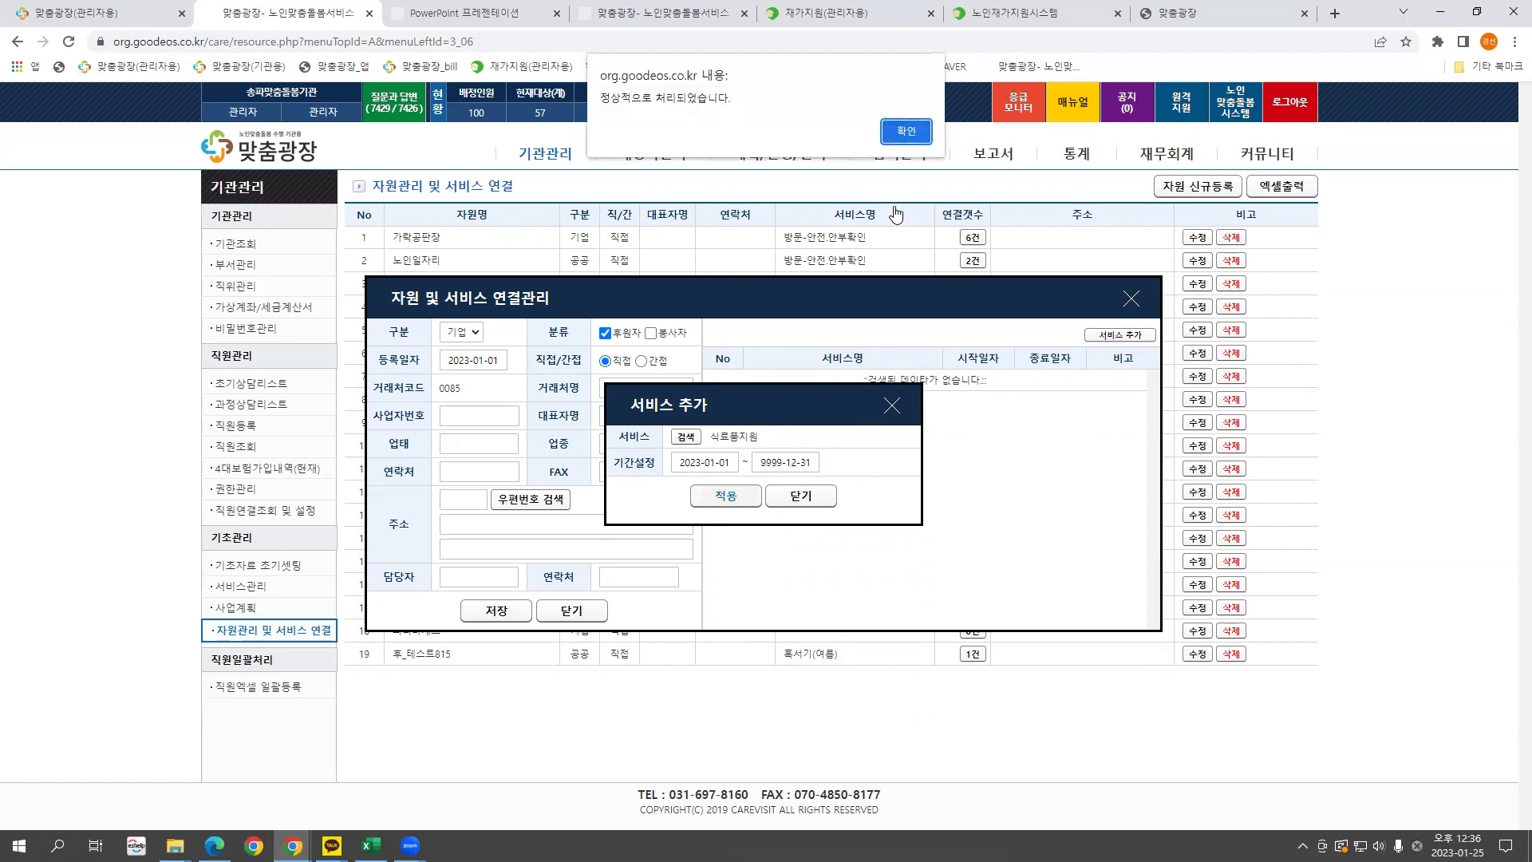
{"action": "left_click", "coordinate": [906, 131]}
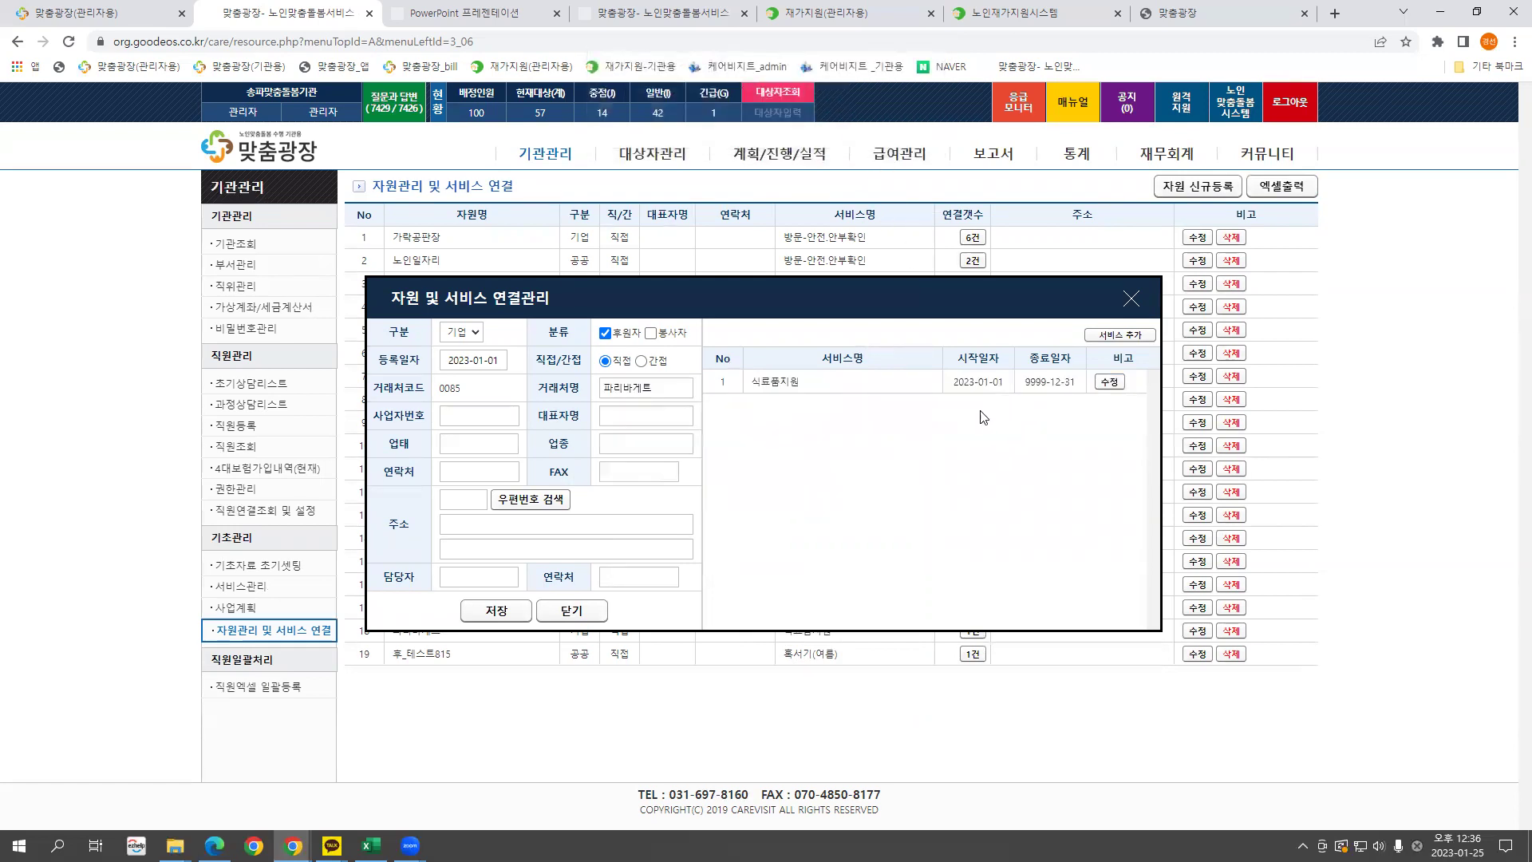
{"action": "left_click", "coordinate": [1131, 298]}
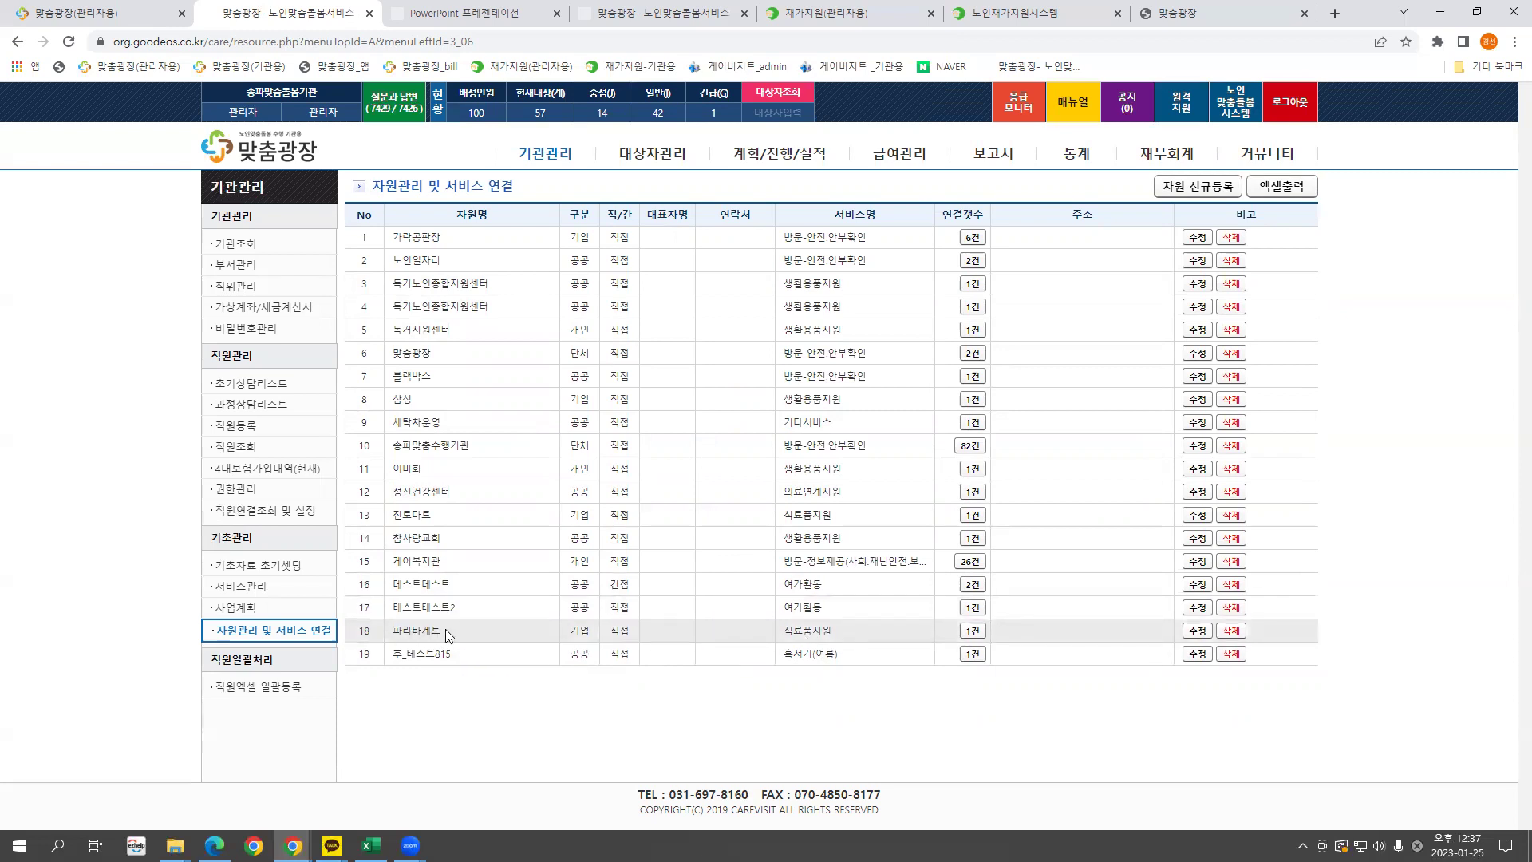
Open a worker's January 2023 schedule and add 식료품지원 to the Thursday schedule.
{"action": "left_click", "coordinate": [771, 162]}
{"action": "left_click", "coordinate": [232, 246]}
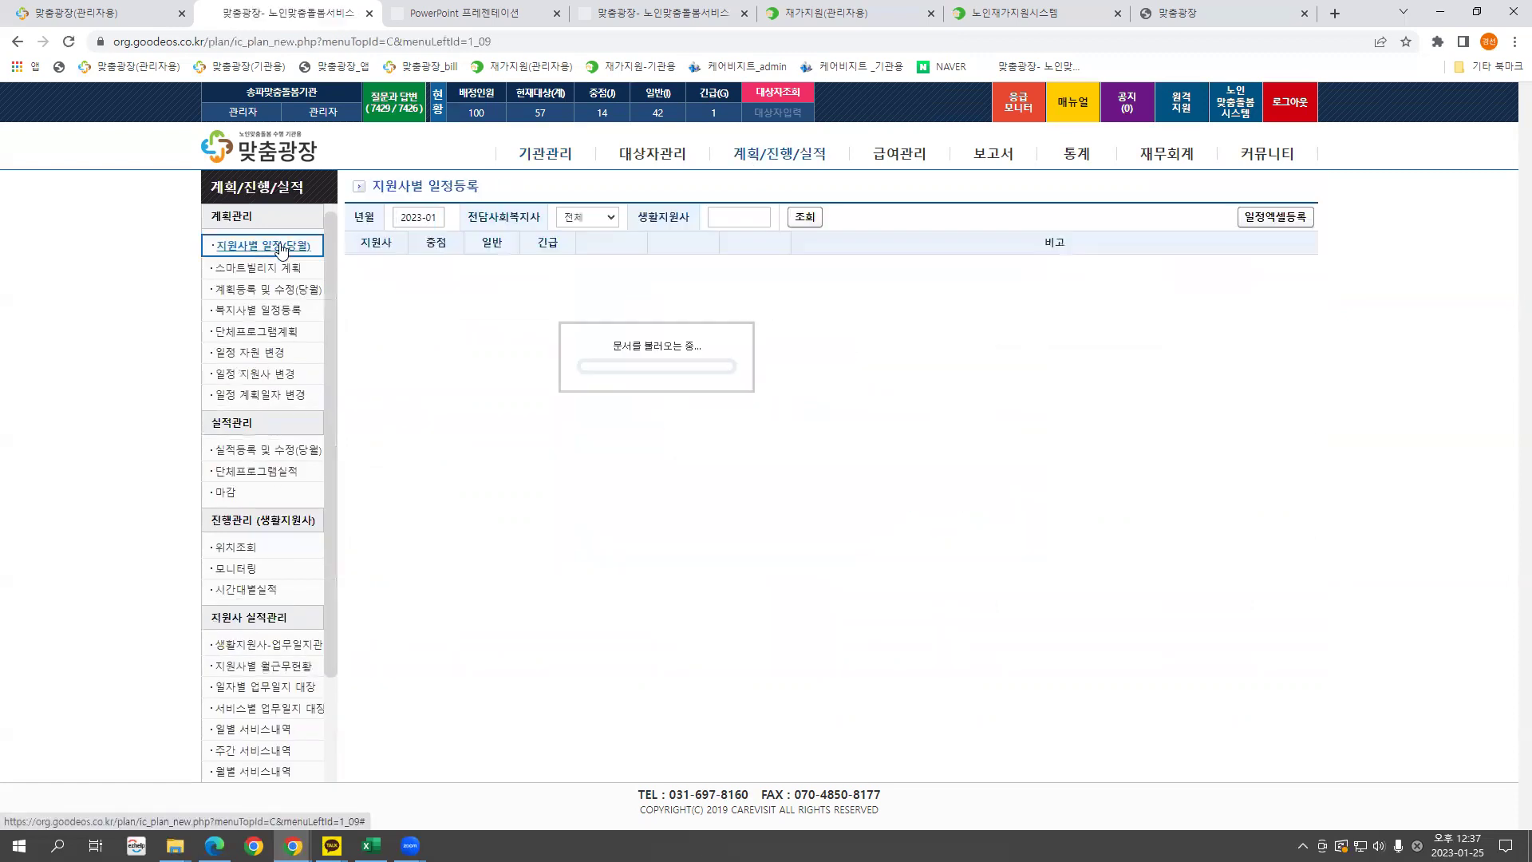
{"action": "left_click", "coordinate": [682, 267]}
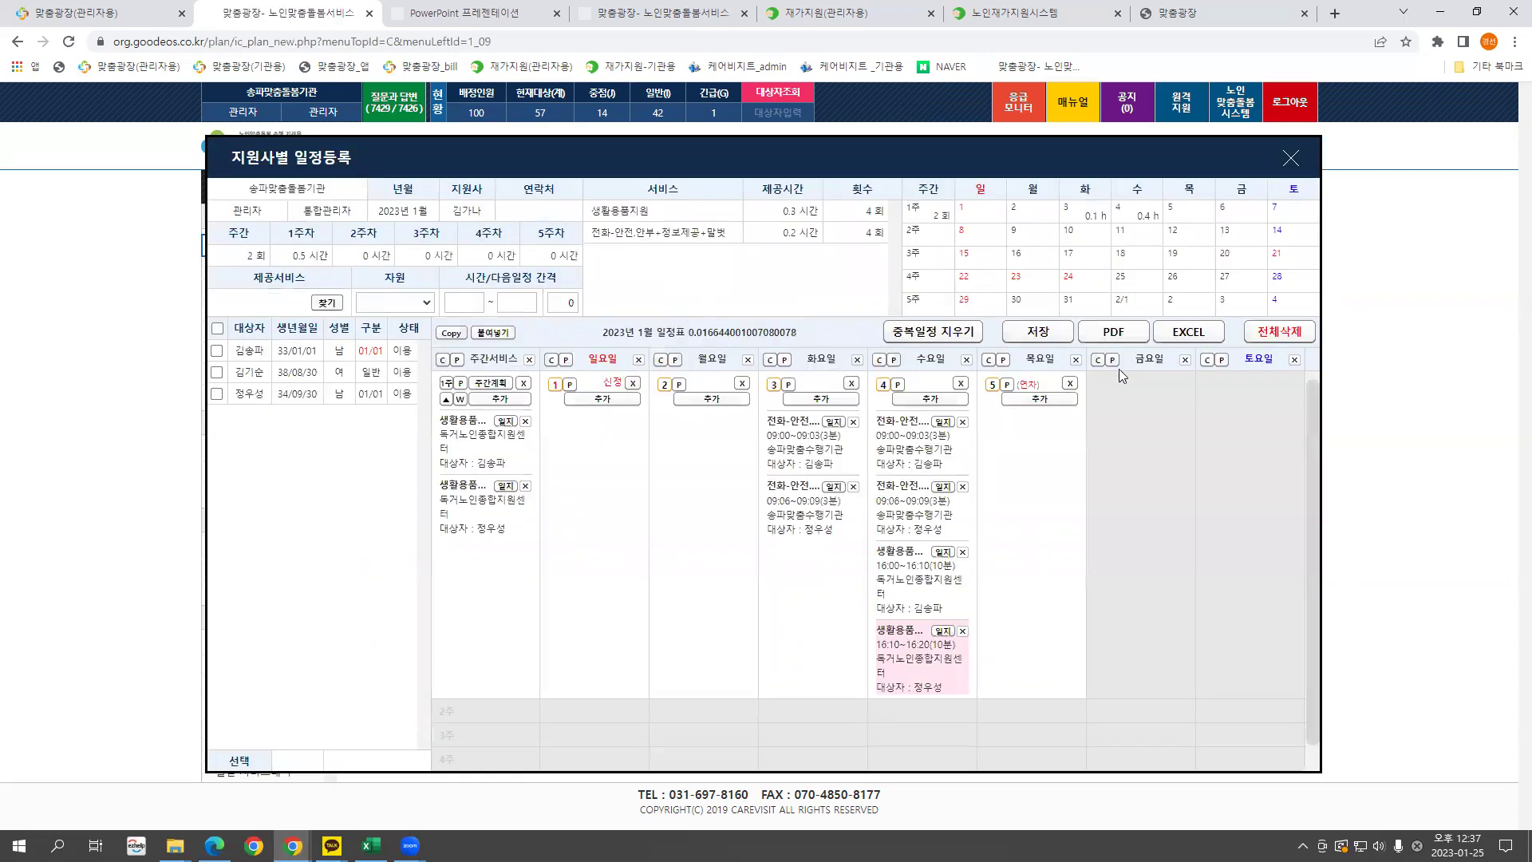
{"action": "left_click", "coordinate": [1037, 401]}
{"action": "scroll", "coordinate": [527, 513], "scroll_direction": "down", "scroll_amount": 2}
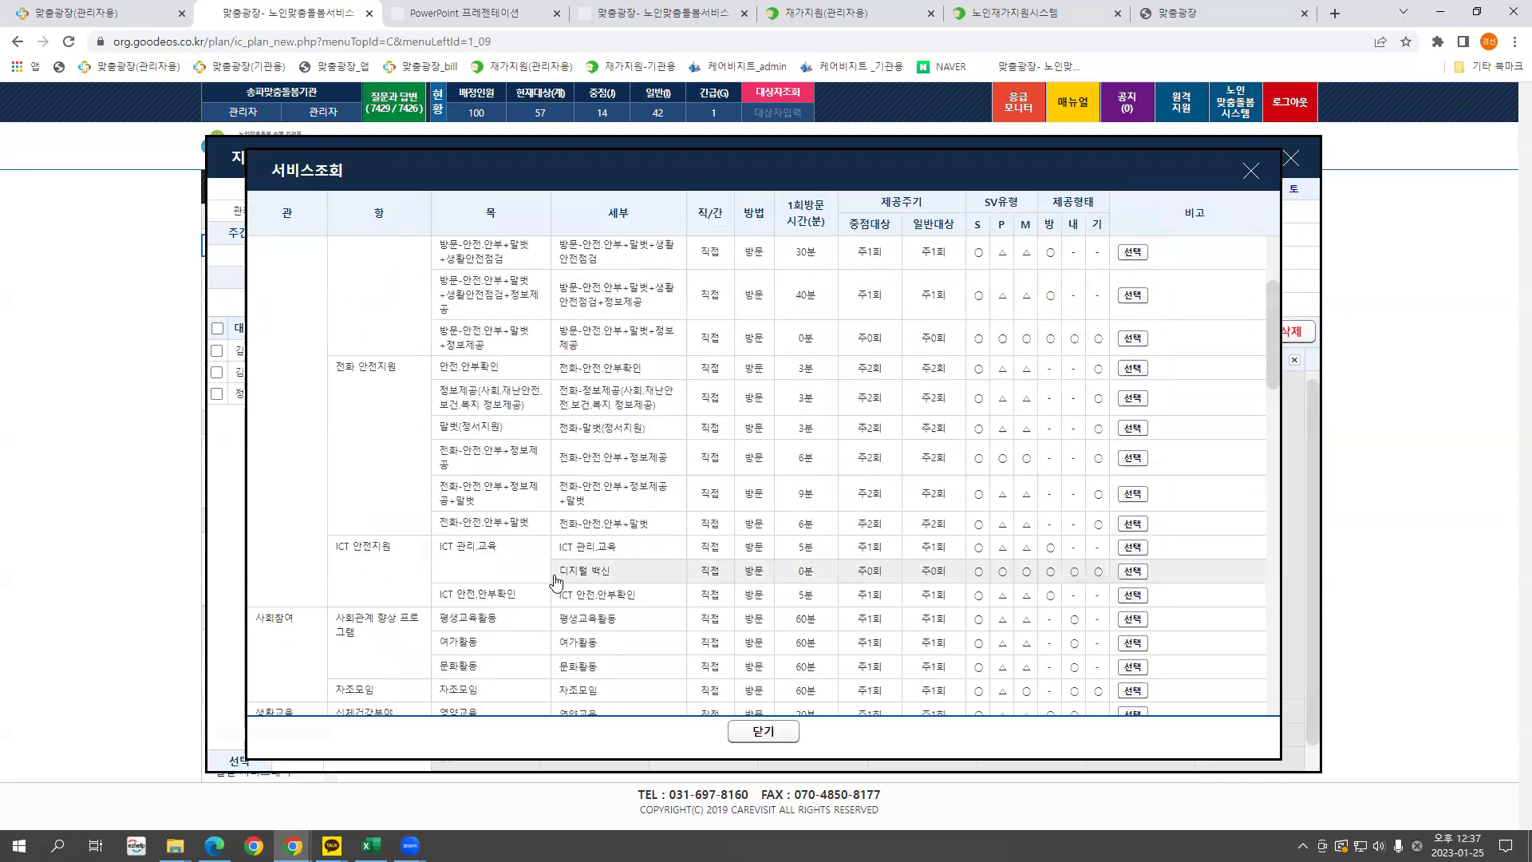
{"action": "scroll", "coordinate": [557, 579], "scroll_direction": "down", "scroll_amount": 8}
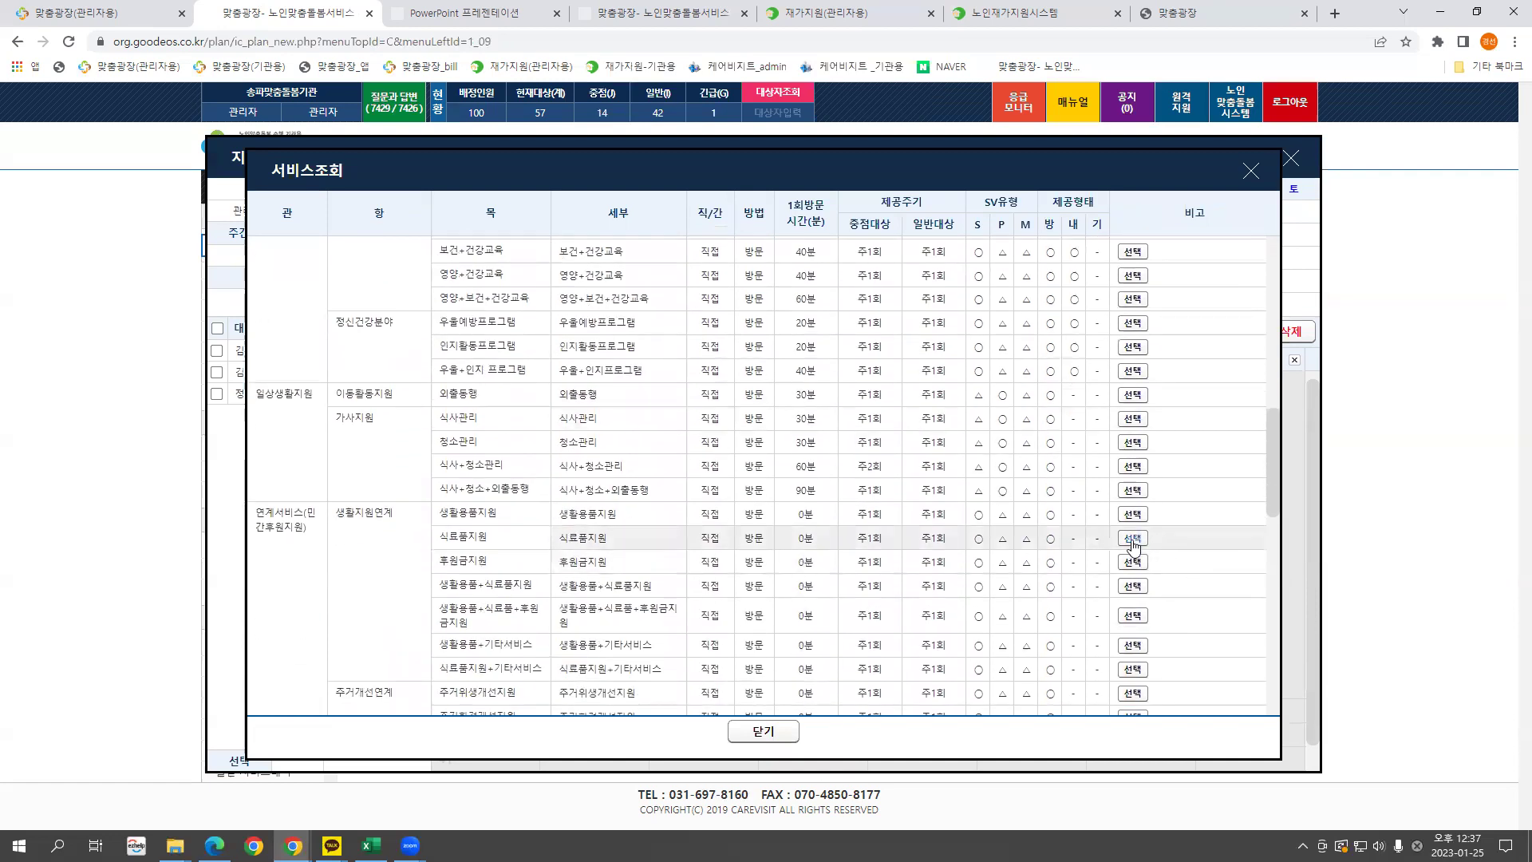
{"action": "left_click", "coordinate": [1132, 539]}
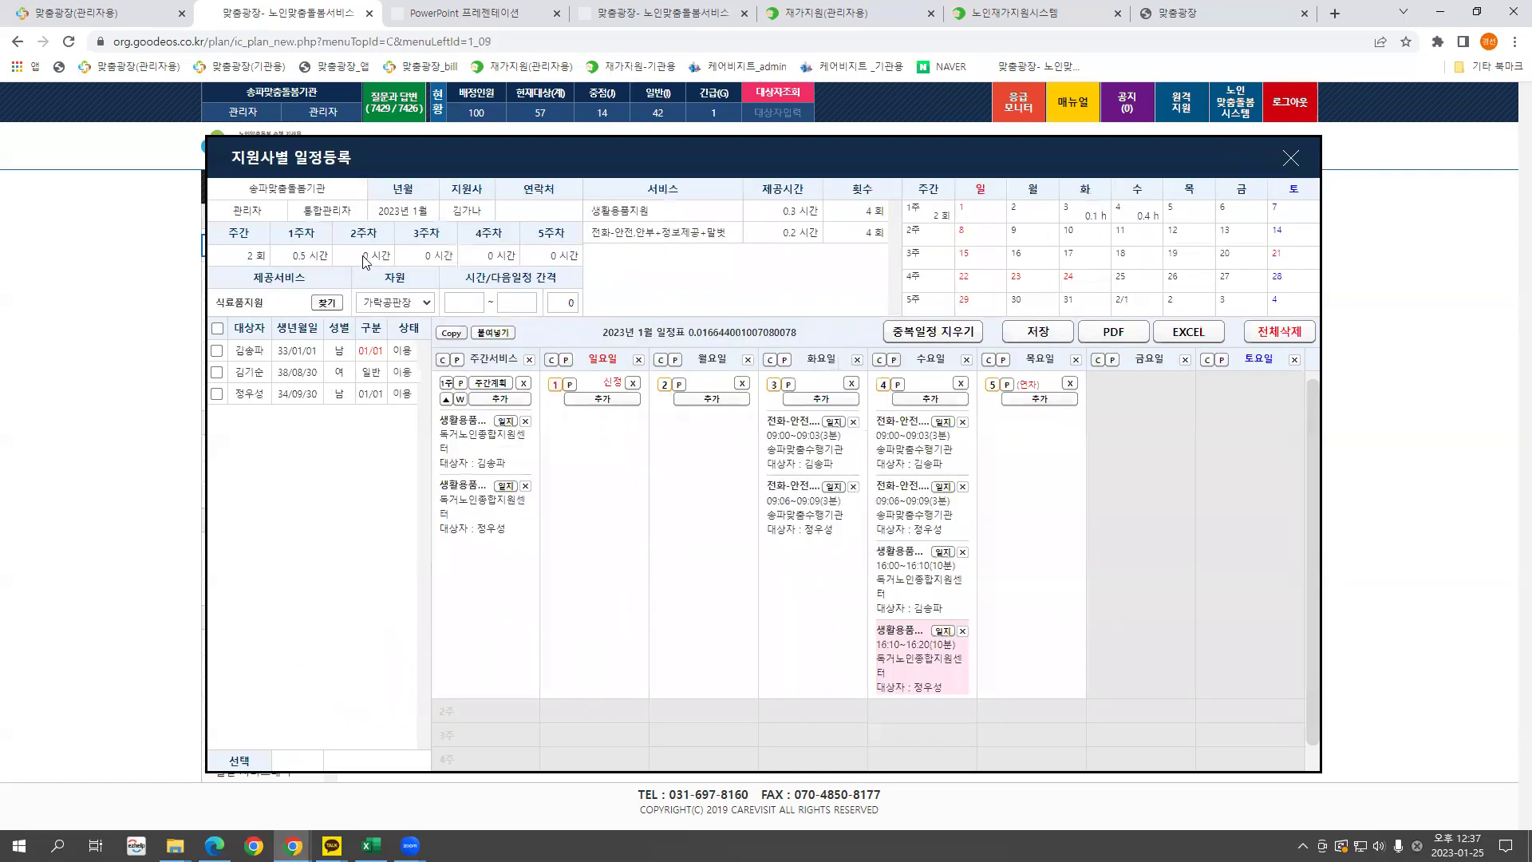
Choose 파리바게트 as the 식료품지원 resource, then close the schedule window.
{"action": "left_click", "coordinate": [427, 304]}
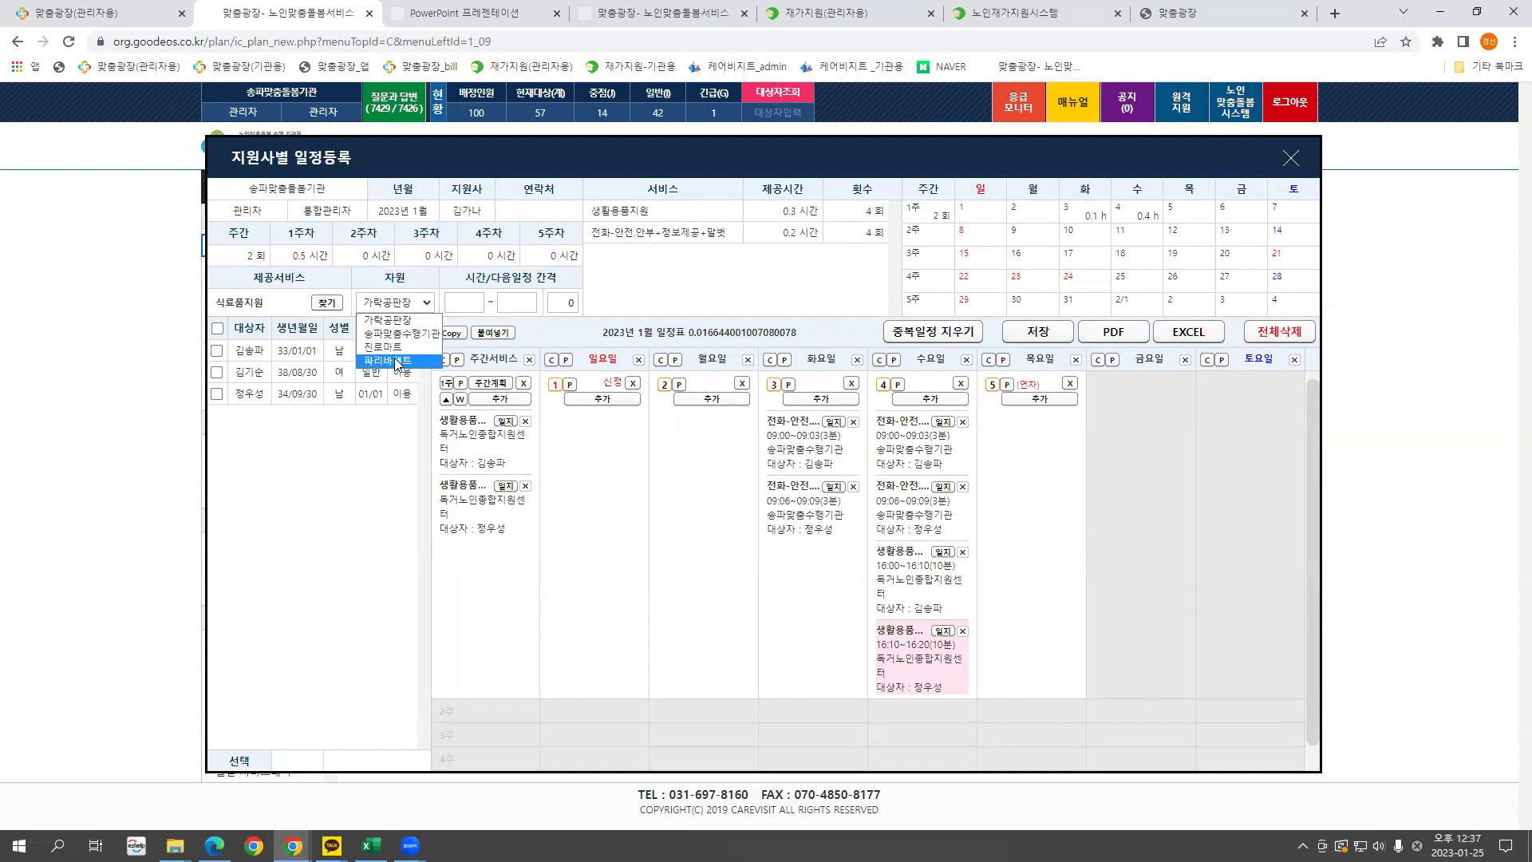
{"action": "left_click", "coordinate": [397, 363]}
{"action": "left_click", "coordinate": [463, 308]}
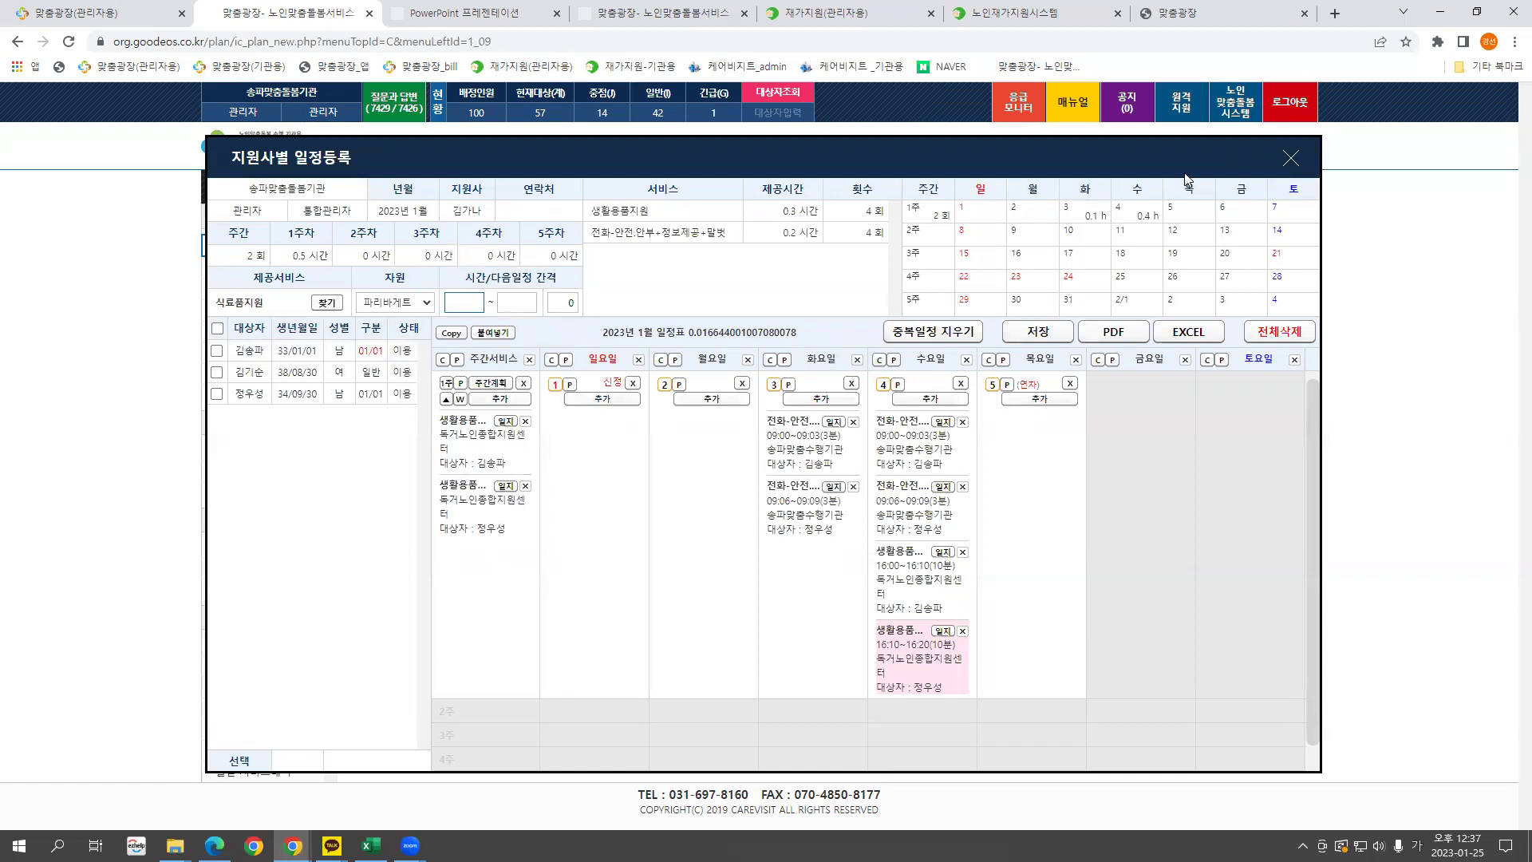
{"action": "left_click", "coordinate": [1289, 160]}
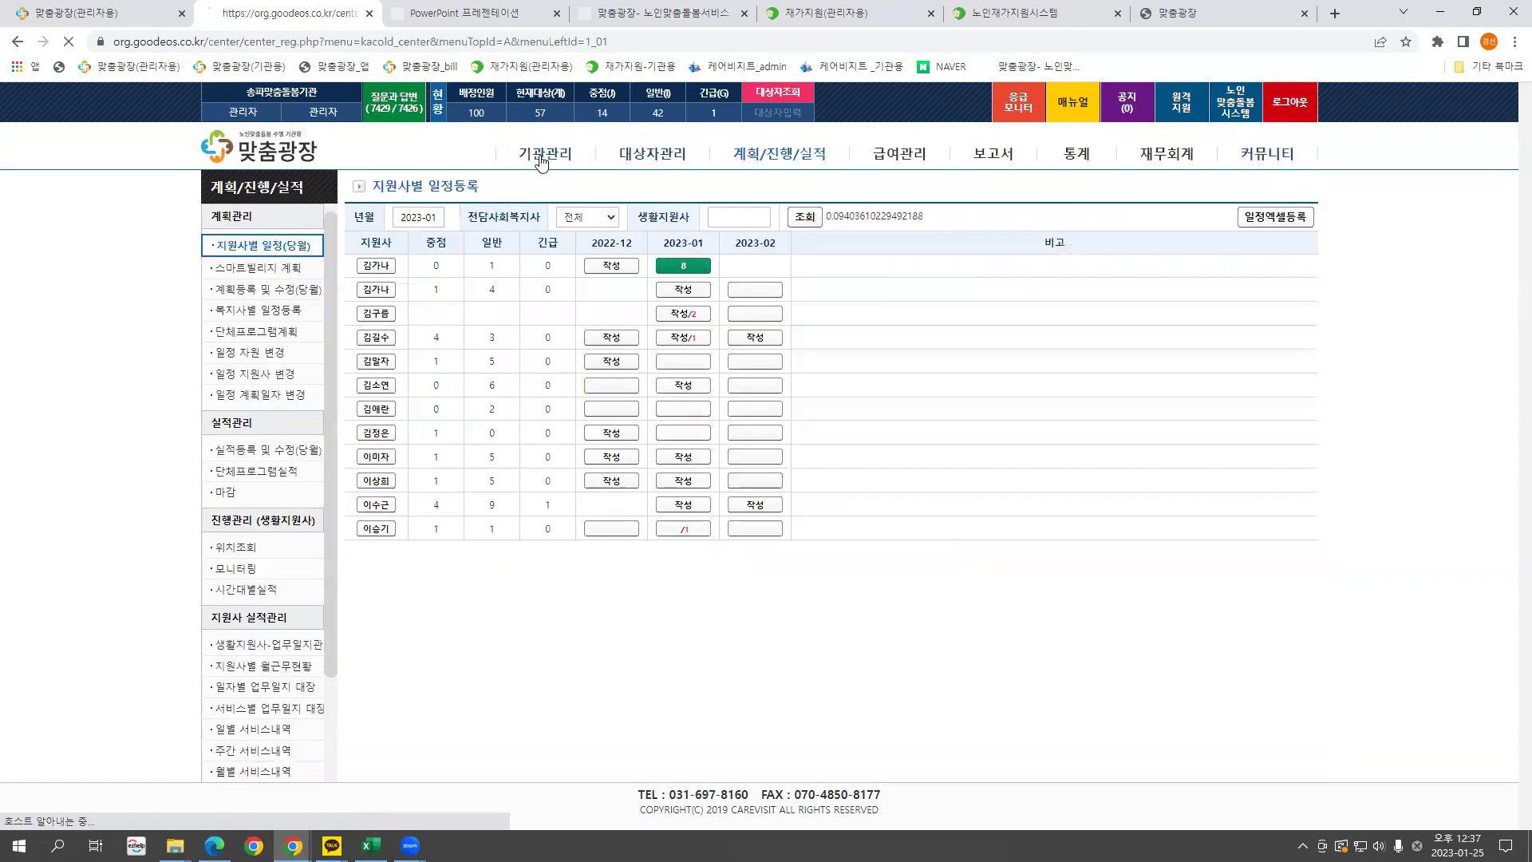
Under 기관관리, download the 직원엑셀 일괄등록 sample template jikwon (9).xlsx and open it.
{"action": "left_click", "coordinate": [539, 156]}
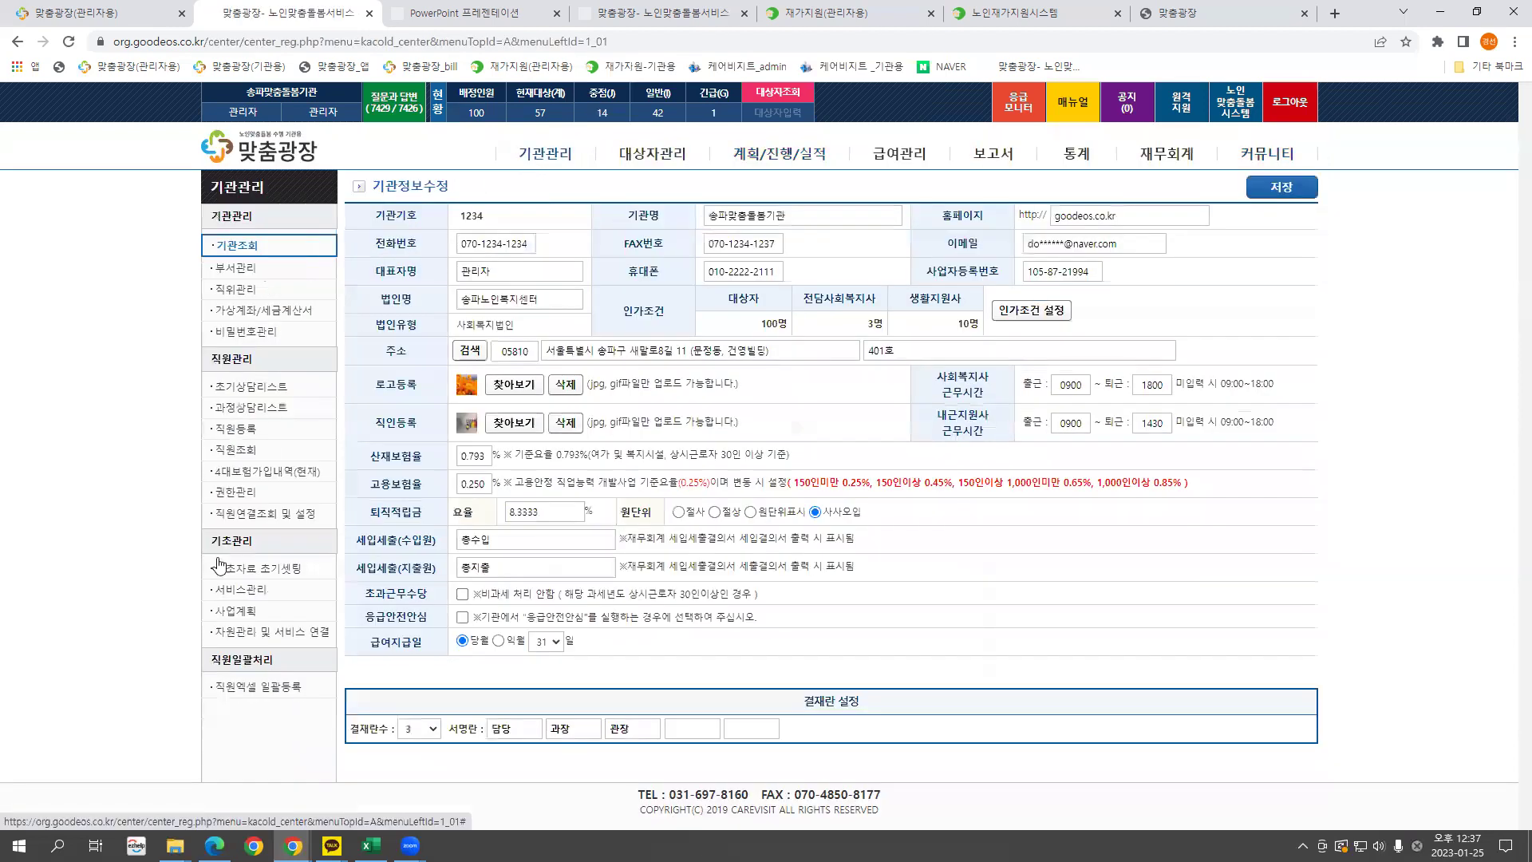
{"action": "left_click", "coordinate": [286, 633]}
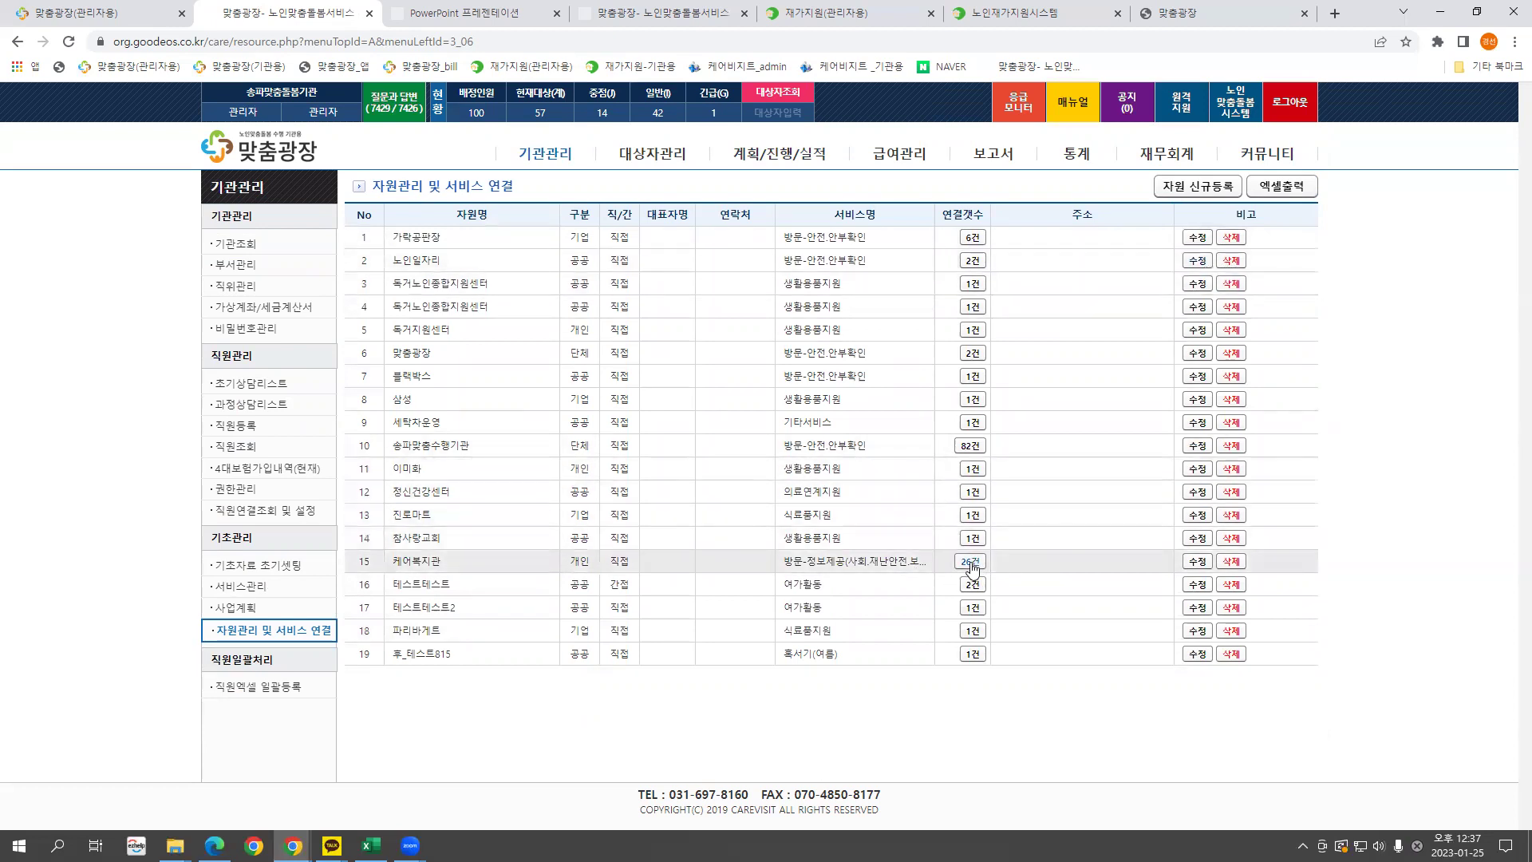
{"action": "left_click", "coordinate": [269, 695]}
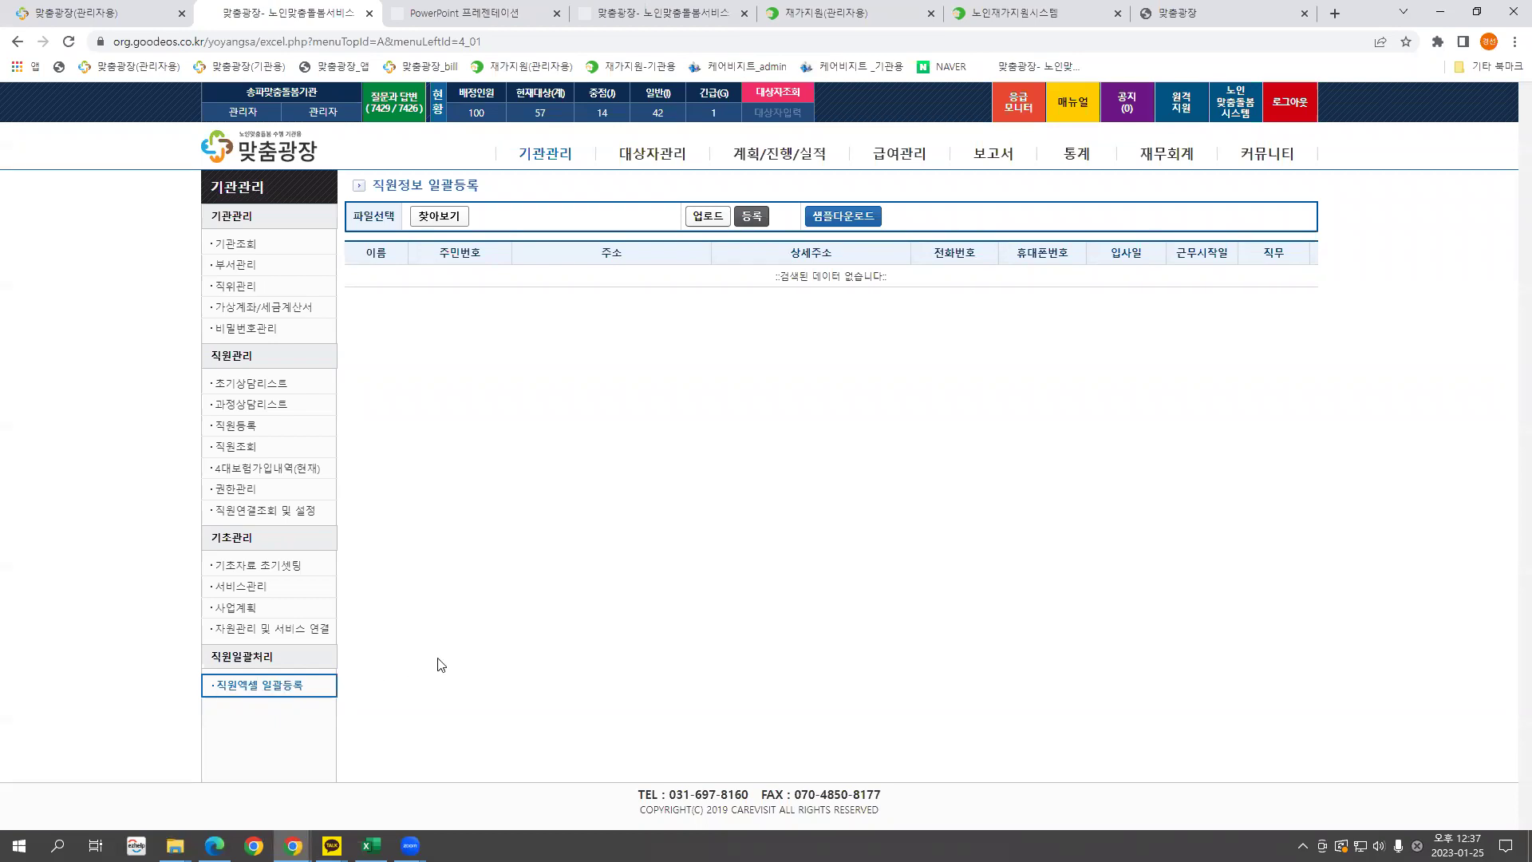
{"action": "left_click", "coordinate": [236, 425]}
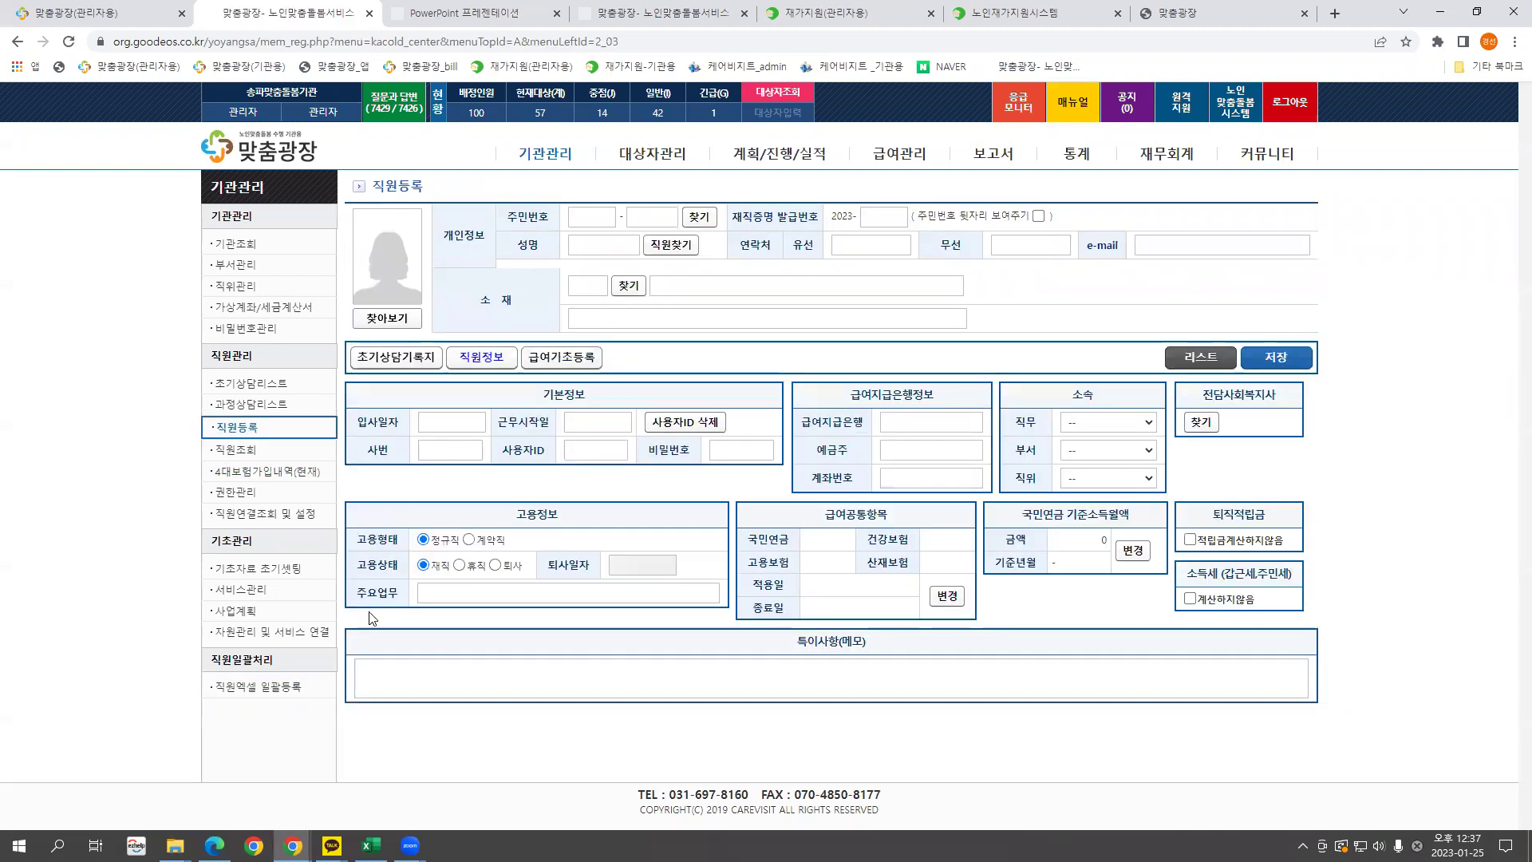
{"action": "left_click", "coordinate": [263, 688]}
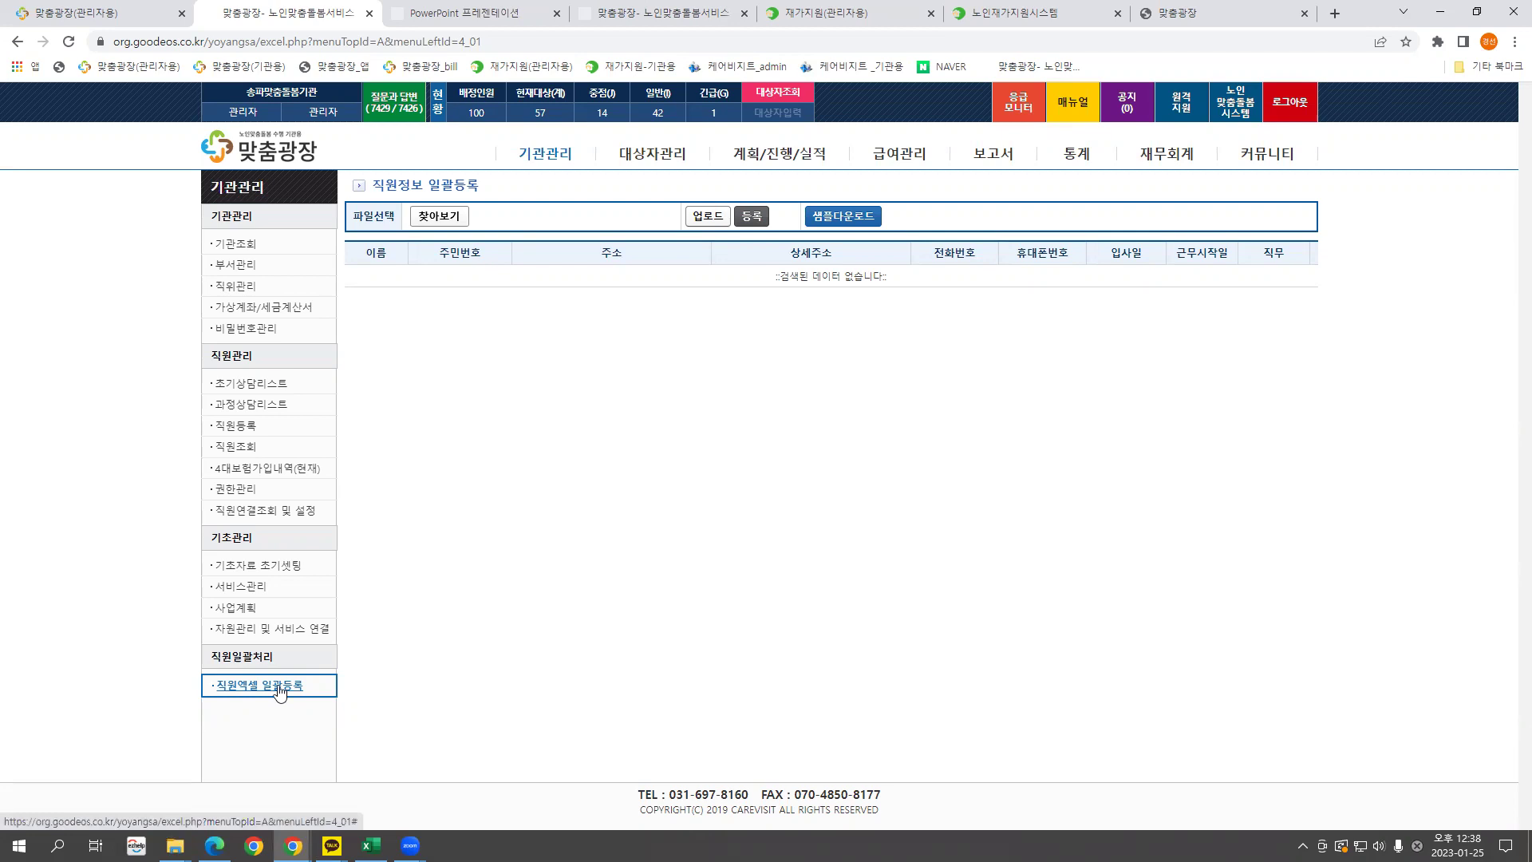
{"action": "left_click", "coordinate": [848, 218]}
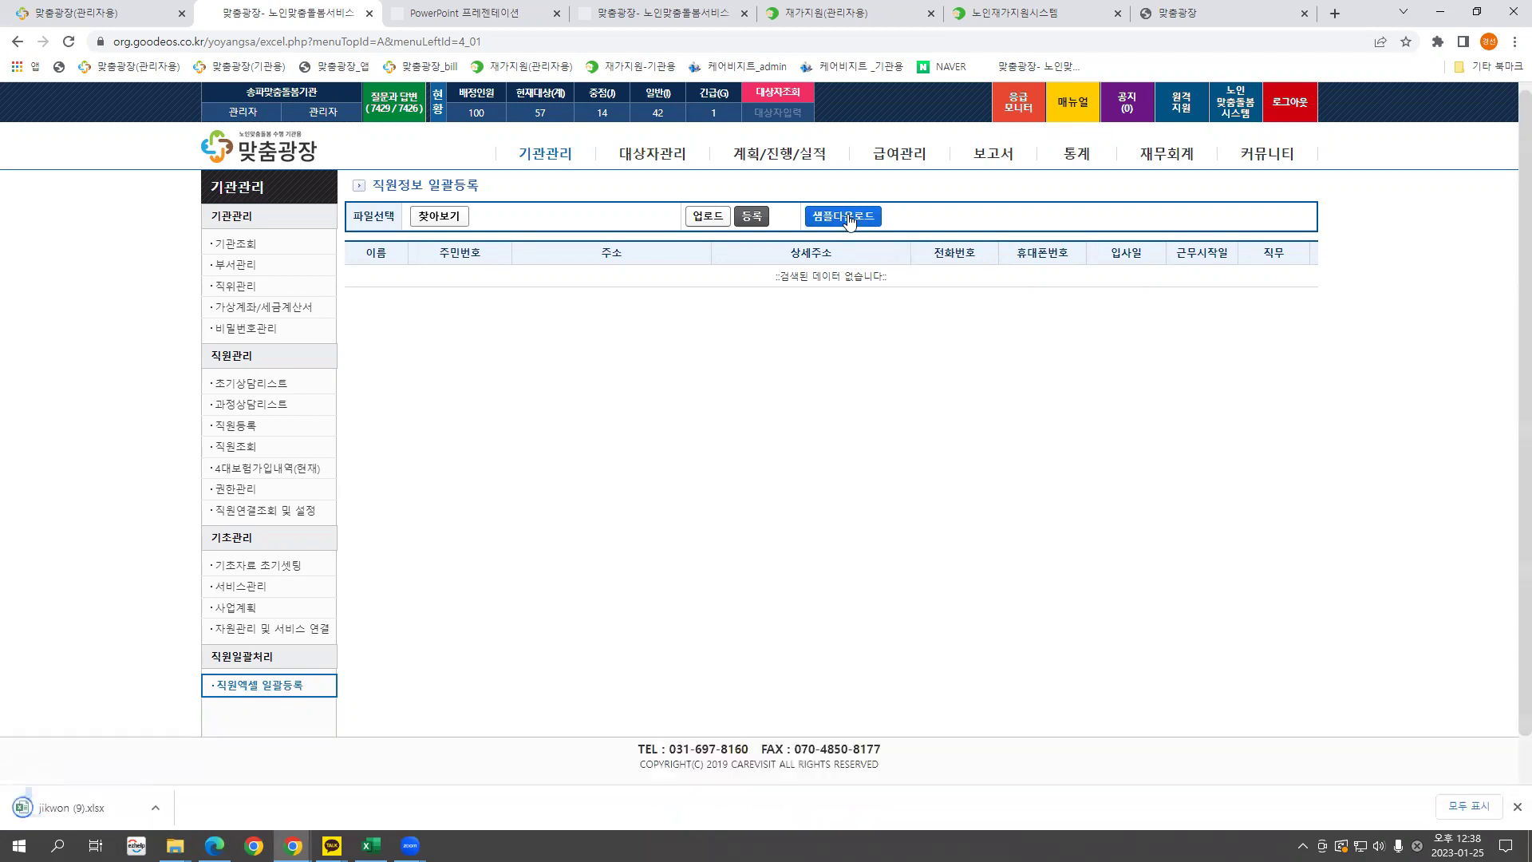
{"action": "left_click", "coordinate": [70, 807]}
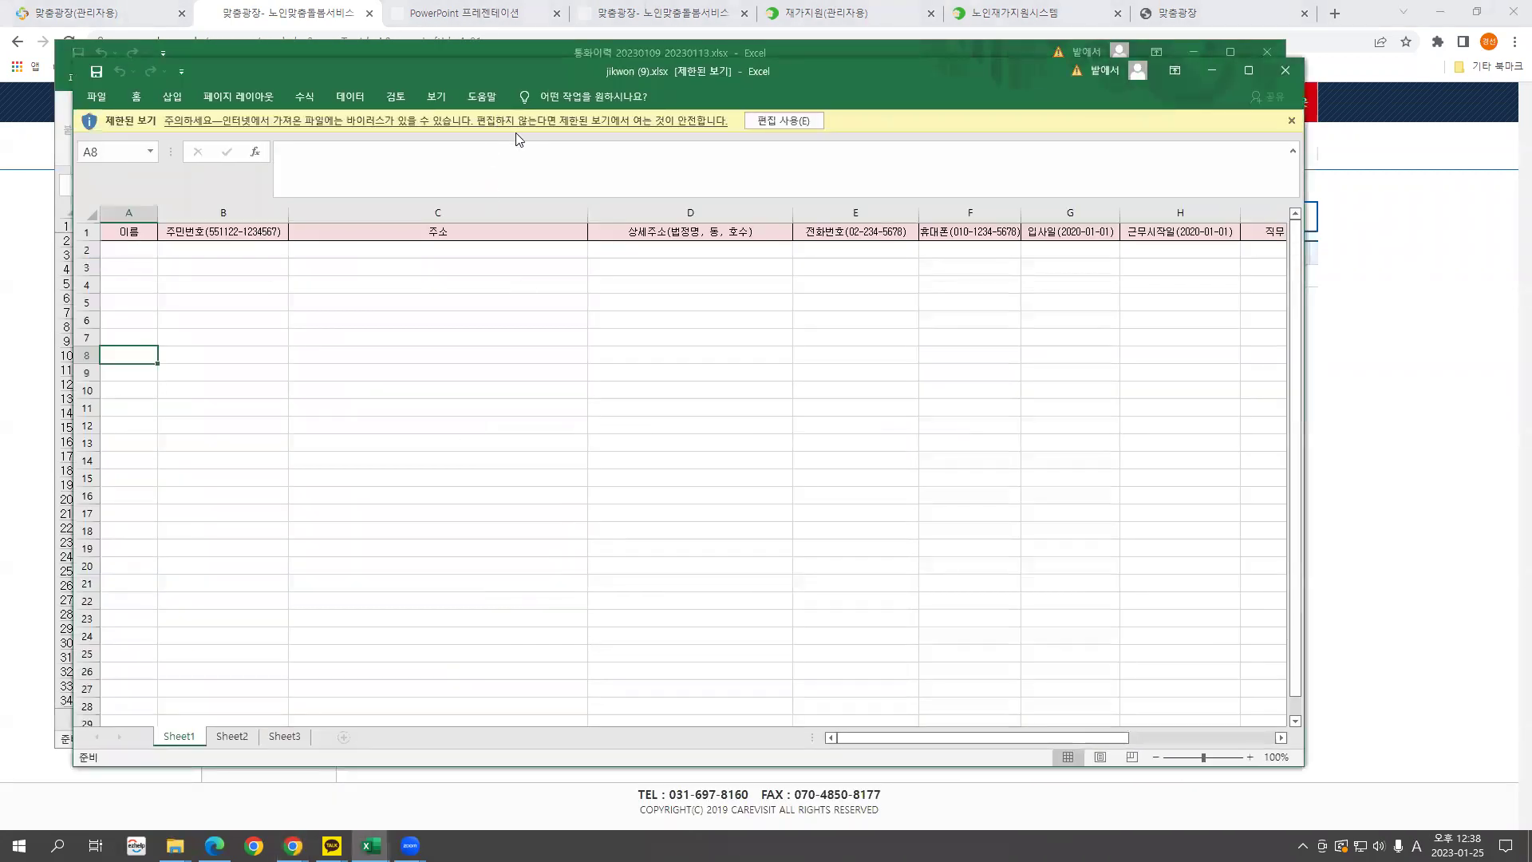
Enable editing and step through the template's row-2 entry cells from 이름 to hire date.
{"action": "left_click", "coordinate": [797, 124]}
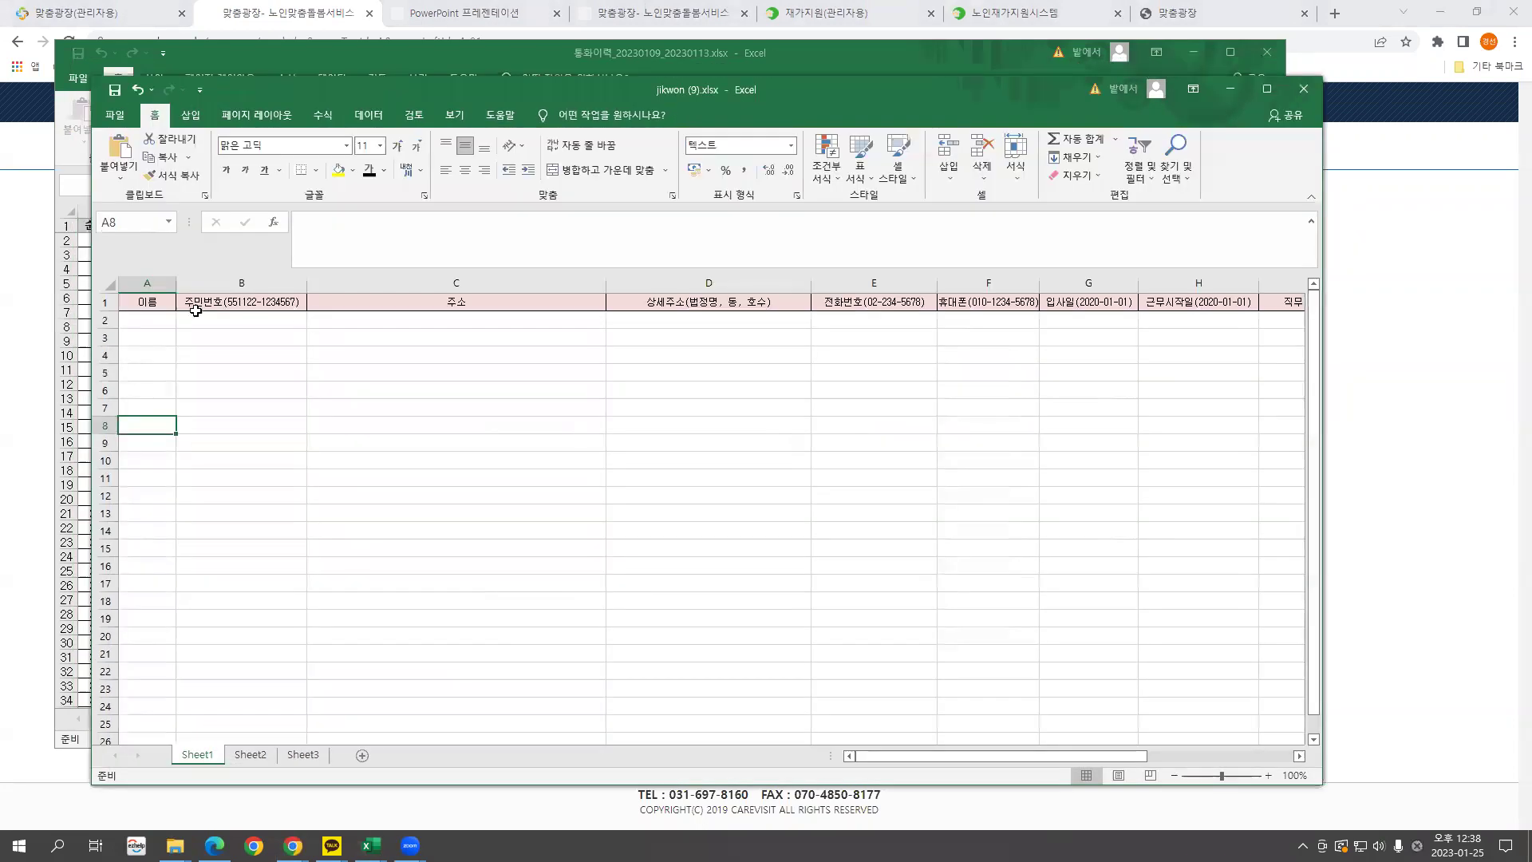
{"action": "left_click", "coordinate": [147, 282]}
{"action": "left_click_drag", "start_coordinate": [940, 754], "coordinate": [1005, 756]}
{"action": "left_click", "coordinate": [914, 283]}
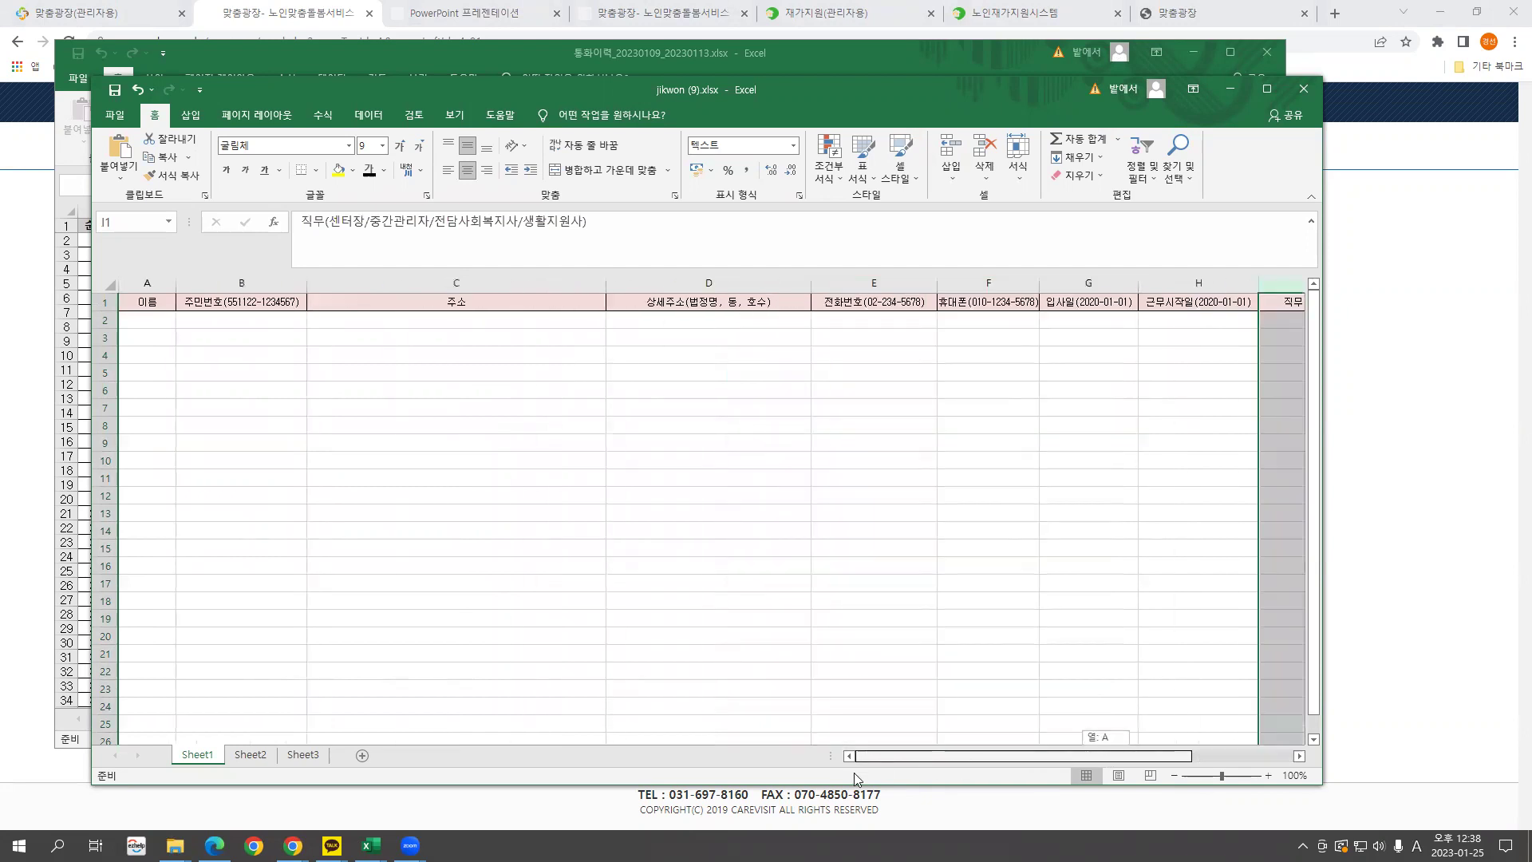
{"action": "left_click", "coordinate": [148, 321]}
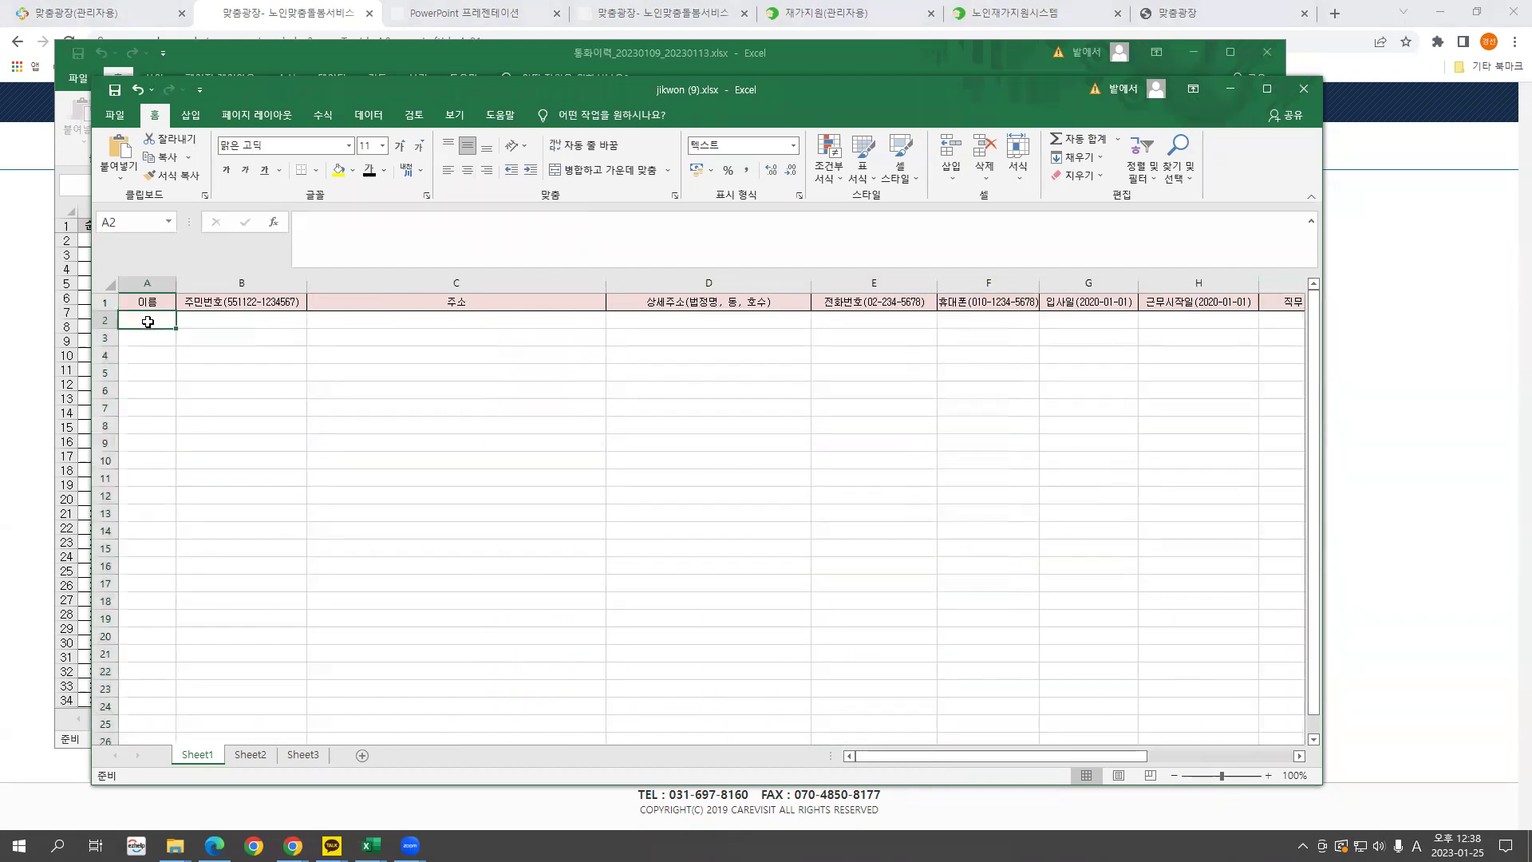
{"action": "left_click", "coordinate": [227, 320]}
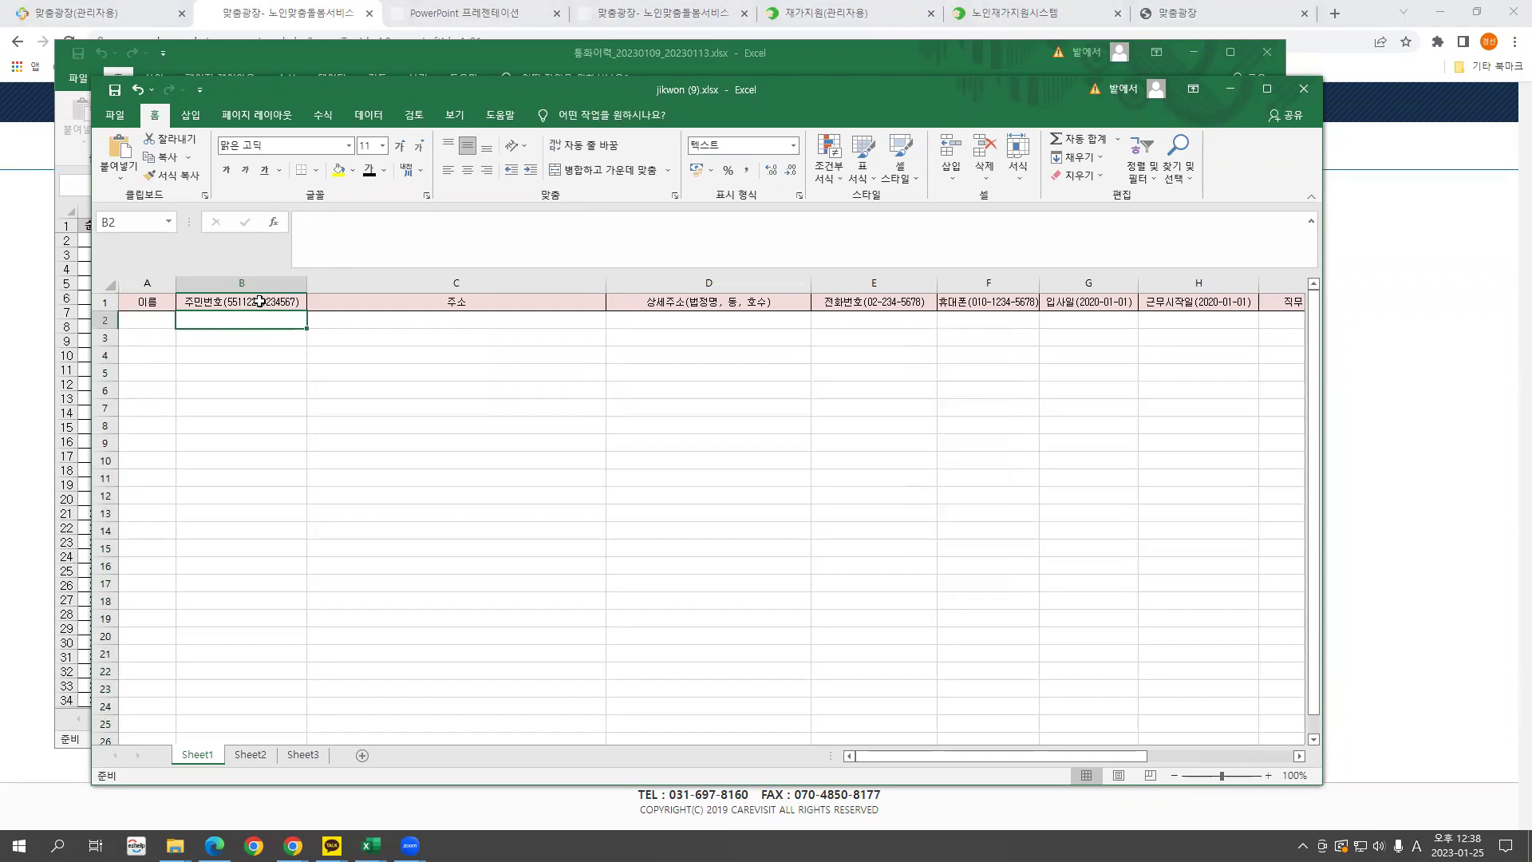
{"action": "left_click", "coordinate": [426, 319]}
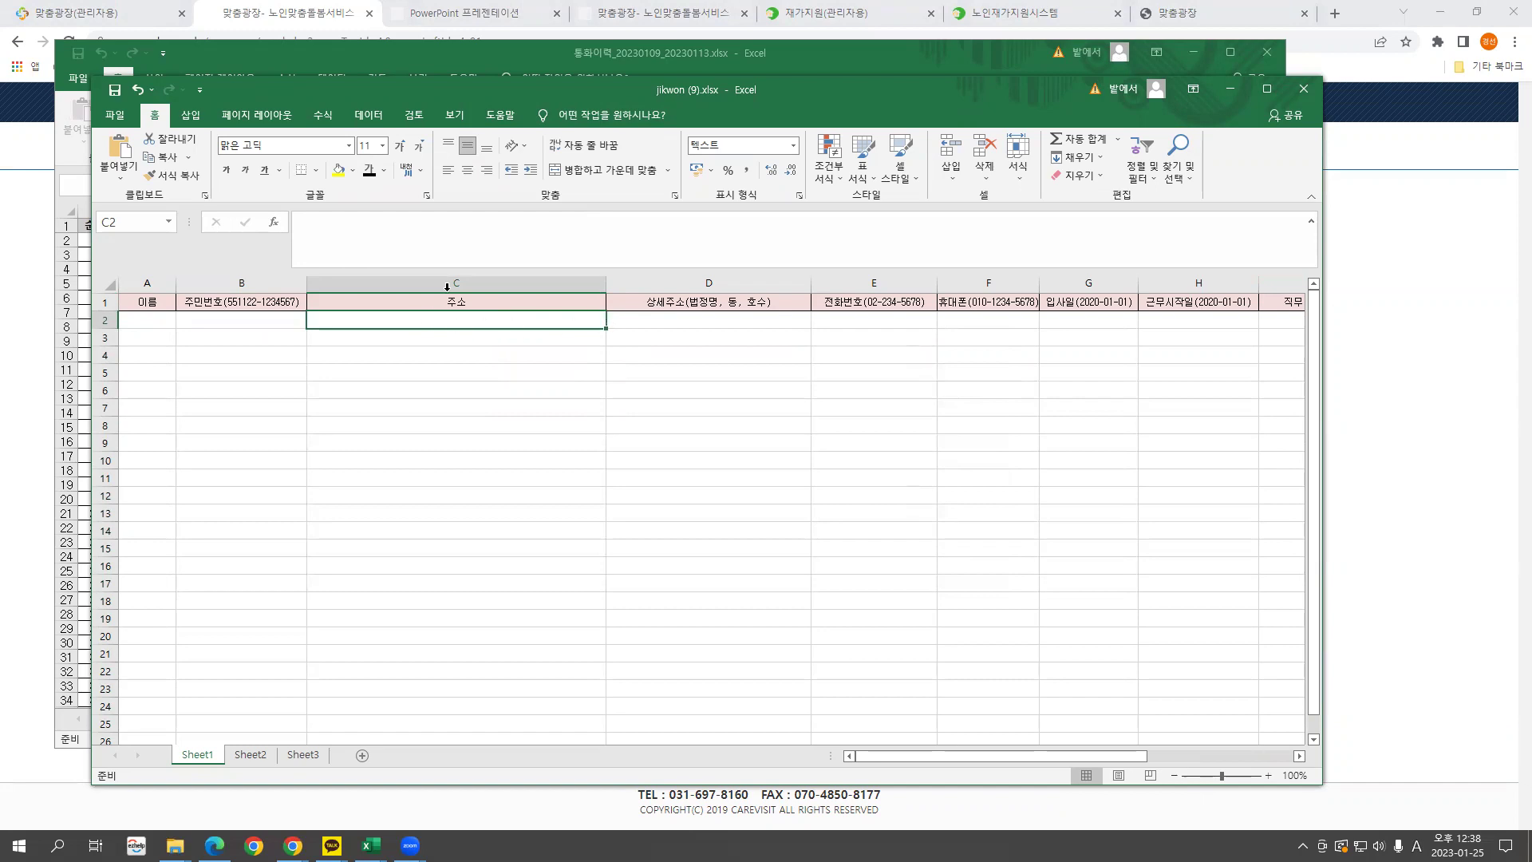
{"action": "left_click", "coordinate": [663, 323]}
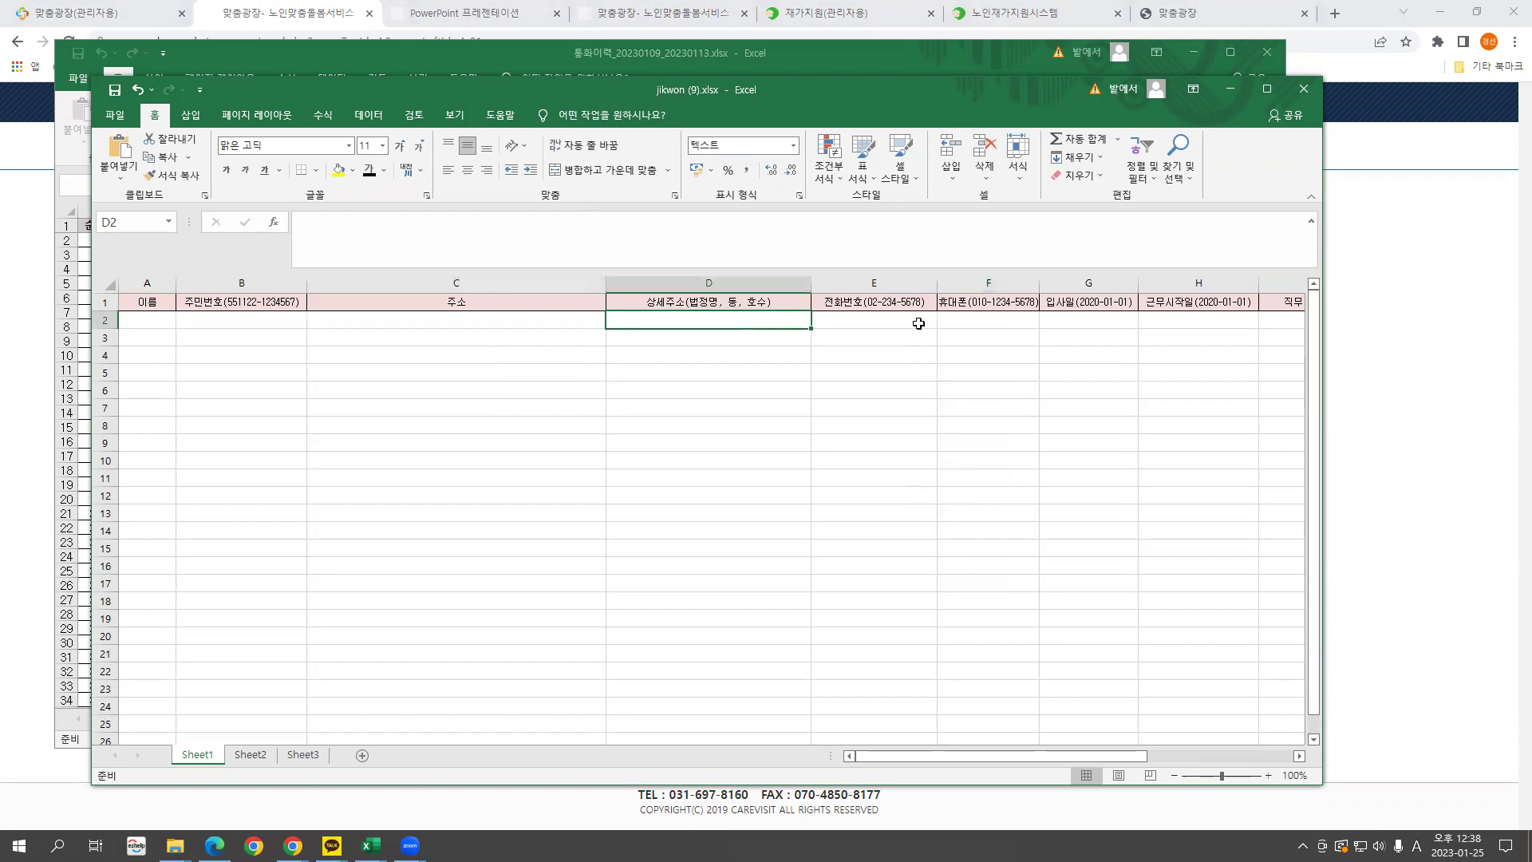
{"action": "left_click", "coordinate": [988, 320]}
{"action": "left_click", "coordinate": [1090, 317]}
{"action": "left_click_drag", "start_coordinate": [1127, 752], "coordinate": [1235, 757]}
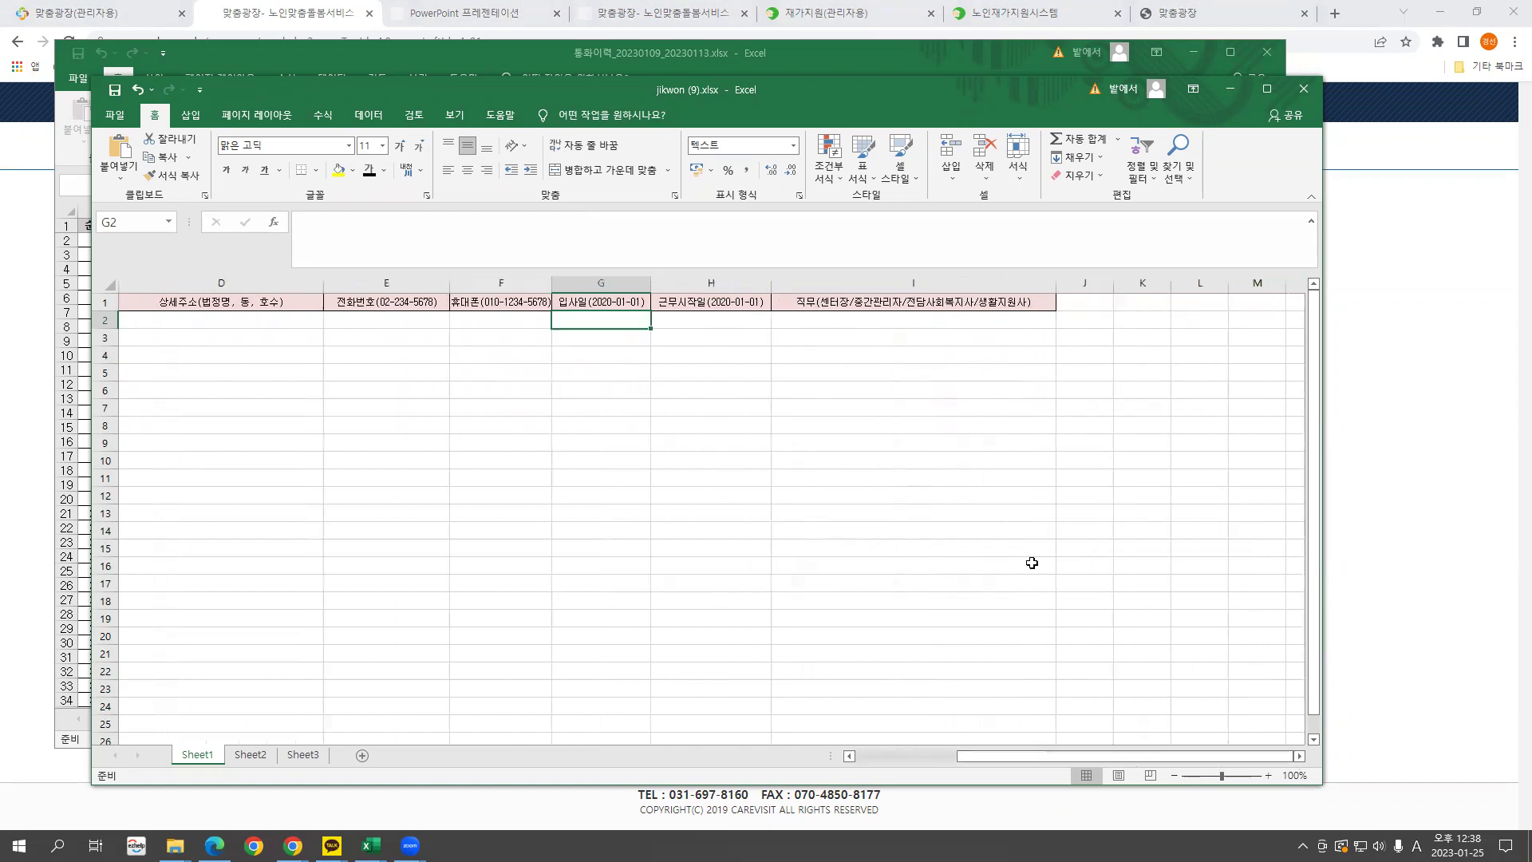
Read the 직무 header in I1, noting the 중간관리자 and 생활지원사 job titles.
{"action": "left_click", "coordinate": [677, 322]}
{"action": "left_click", "coordinate": [830, 303]}
{"action": "double_click", "coordinate": [828, 302]}
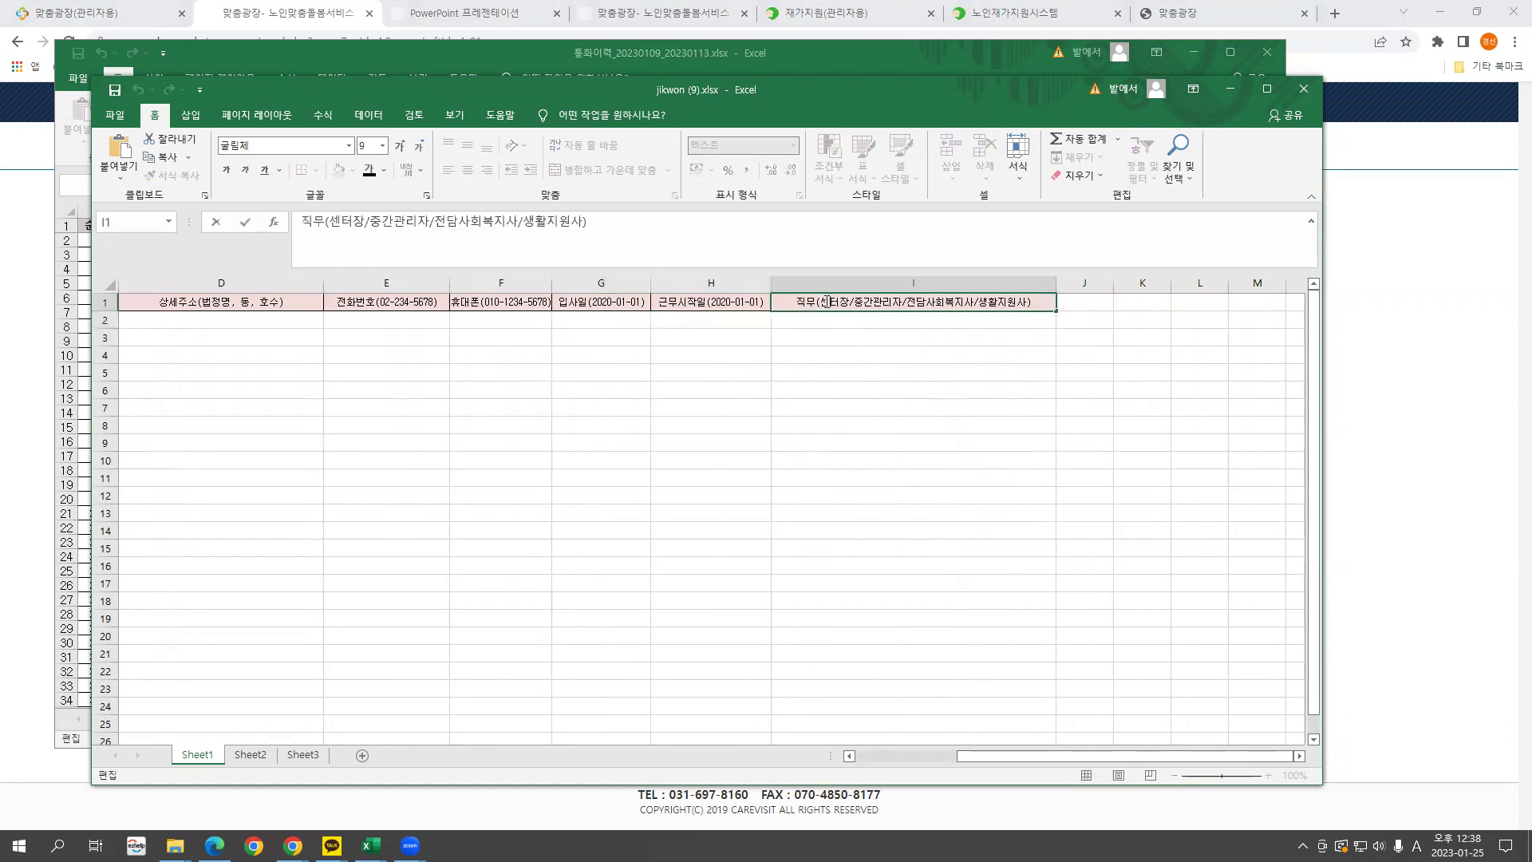
{"action": "left_click_drag", "start_coordinate": [854, 302], "coordinate": [977, 302]}
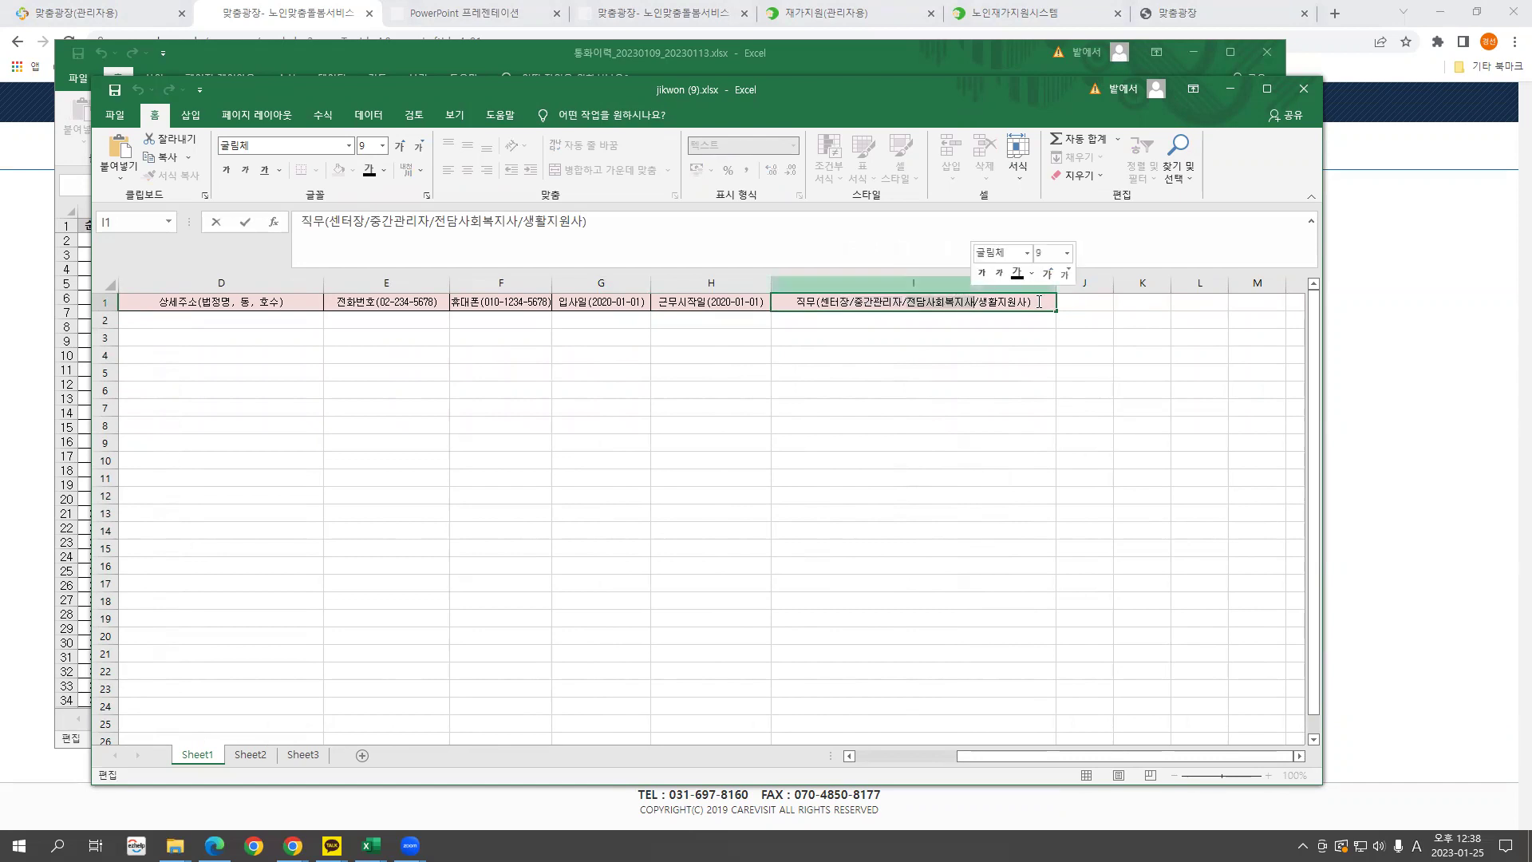
{"action": "left_click_drag", "start_coordinate": [1024, 304], "coordinate": [981, 303]}
{"action": "left_click", "coordinate": [993, 304]}
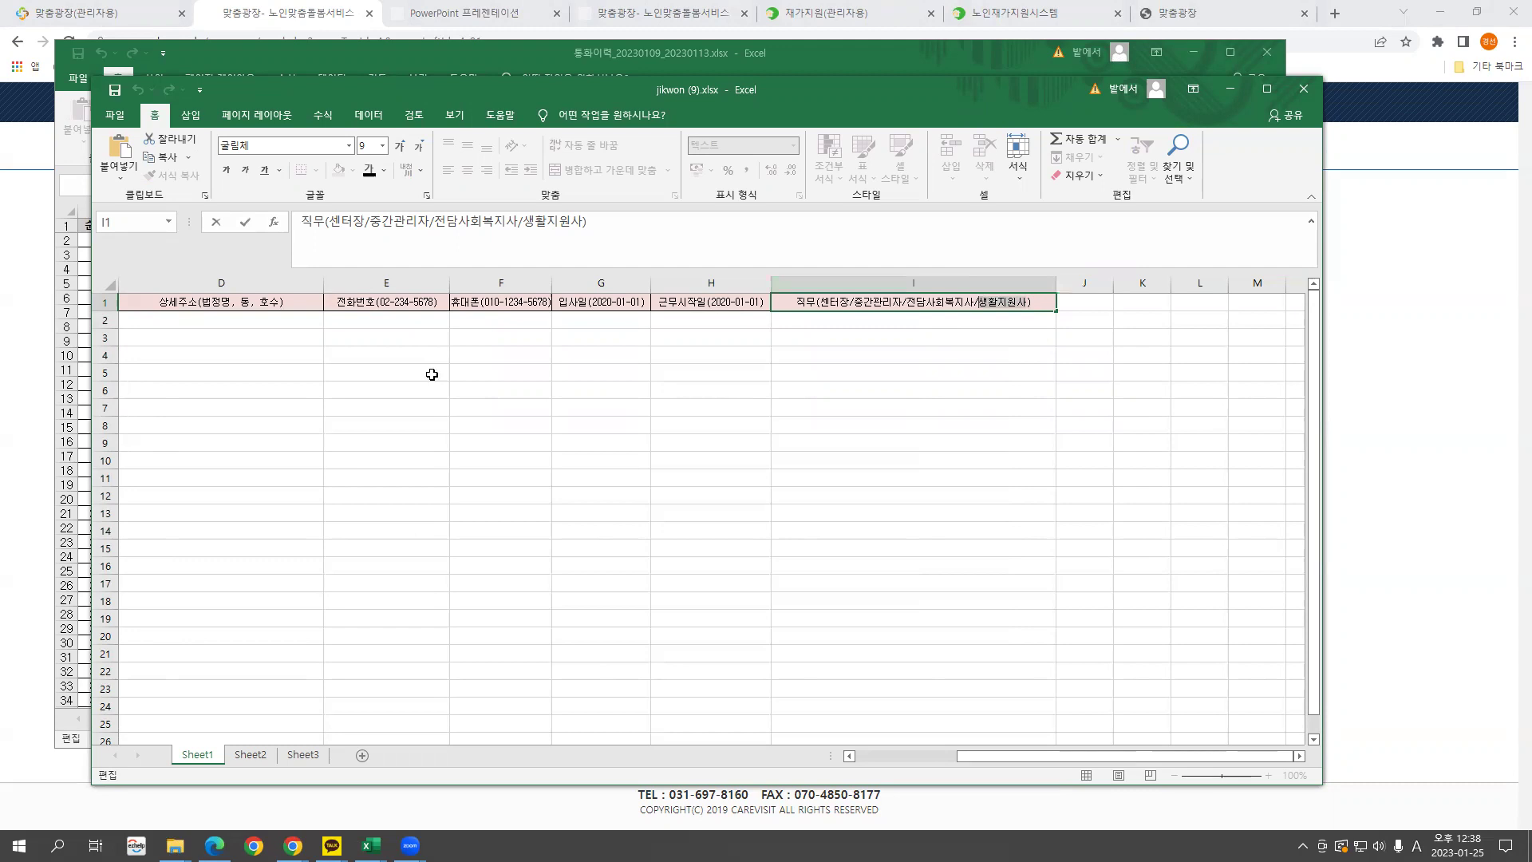
{"action": "left_click", "coordinate": [432, 374]}
{"action": "left_click_drag", "start_coordinate": [1028, 766], "coordinate": [926, 767]}
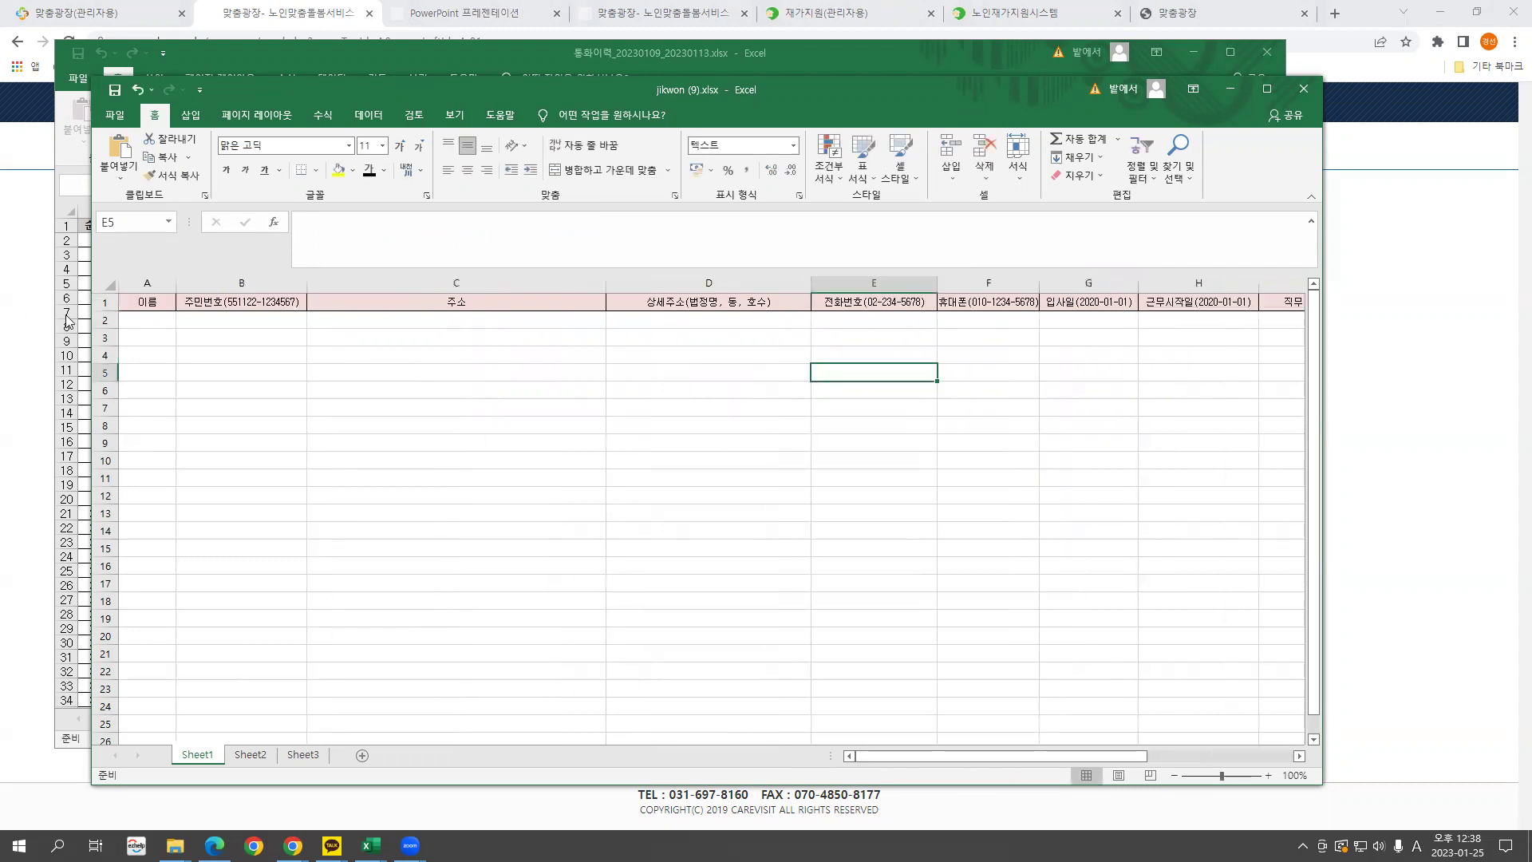
{"action": "left_click_drag", "start_coordinate": [105, 320], "coordinate": [67, 463]}
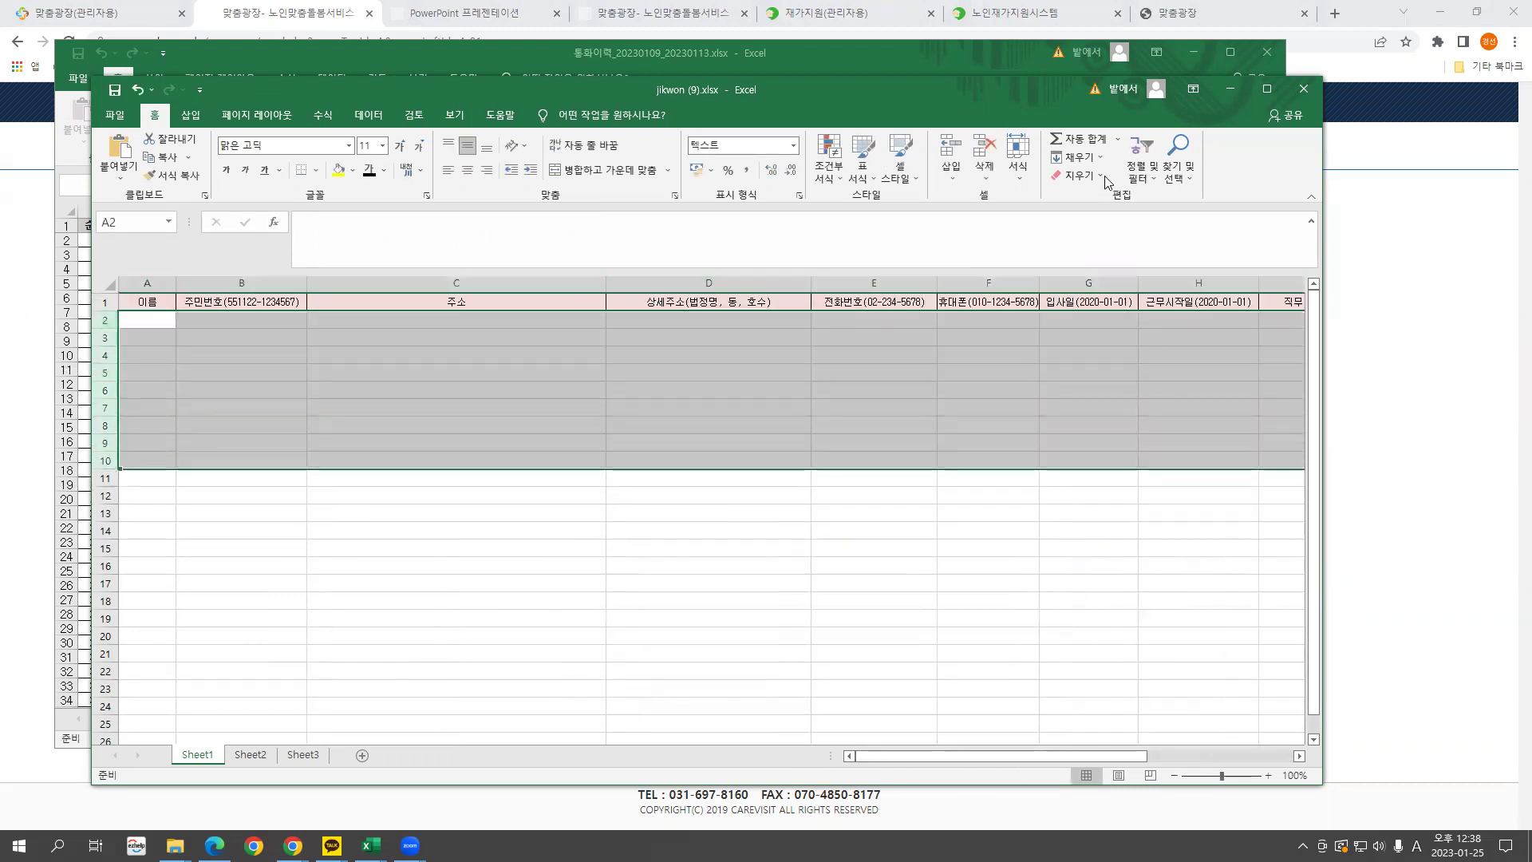
Close jikwon (9).xlsx without saving and minimize Excel.
{"action": "left_click", "coordinate": [1304, 86]}
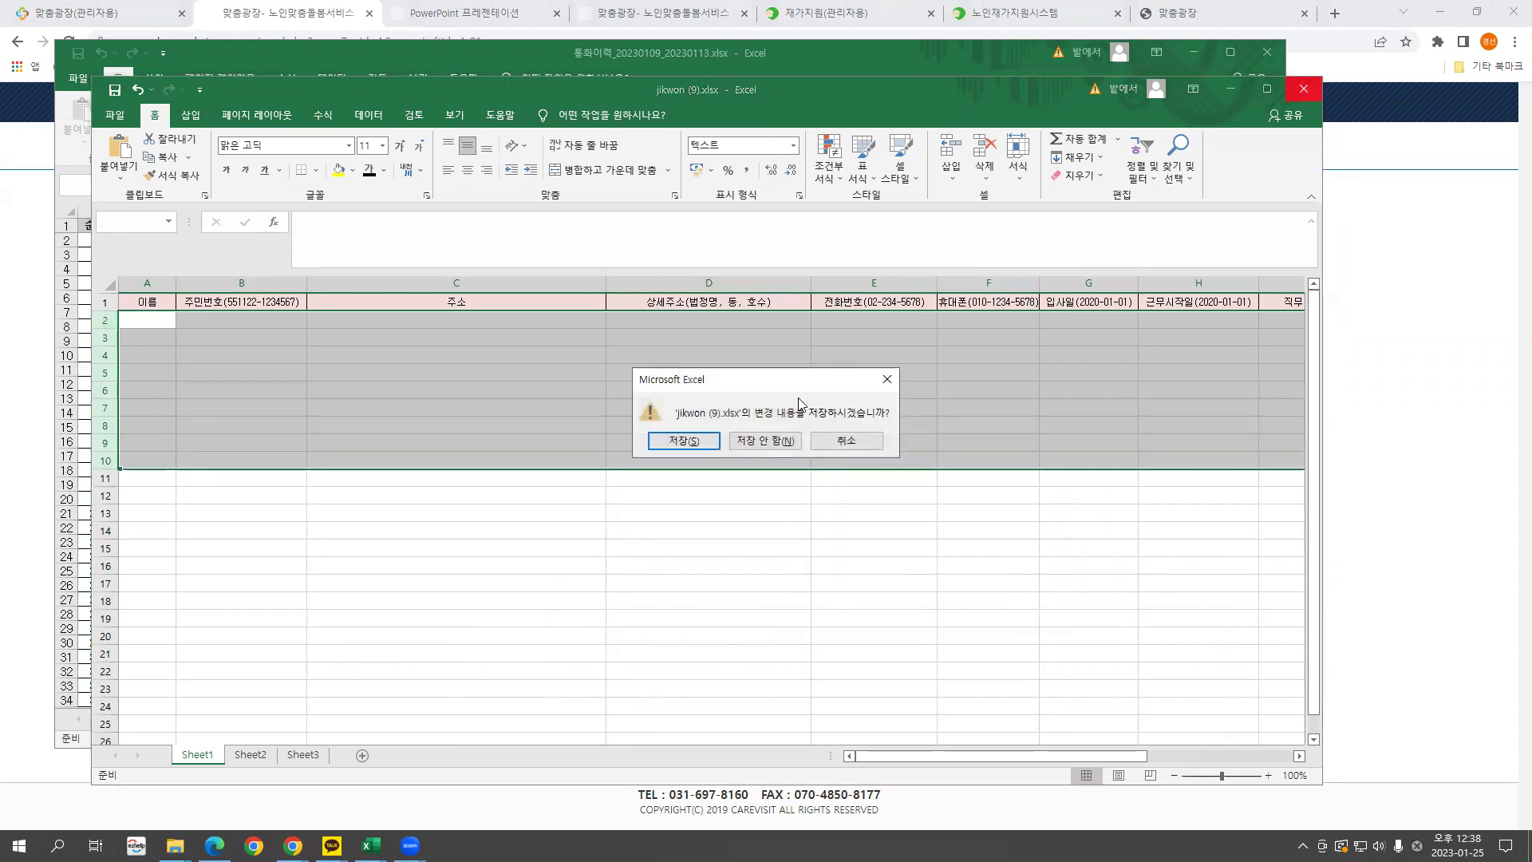
{"action": "left_click", "coordinate": [764, 439]}
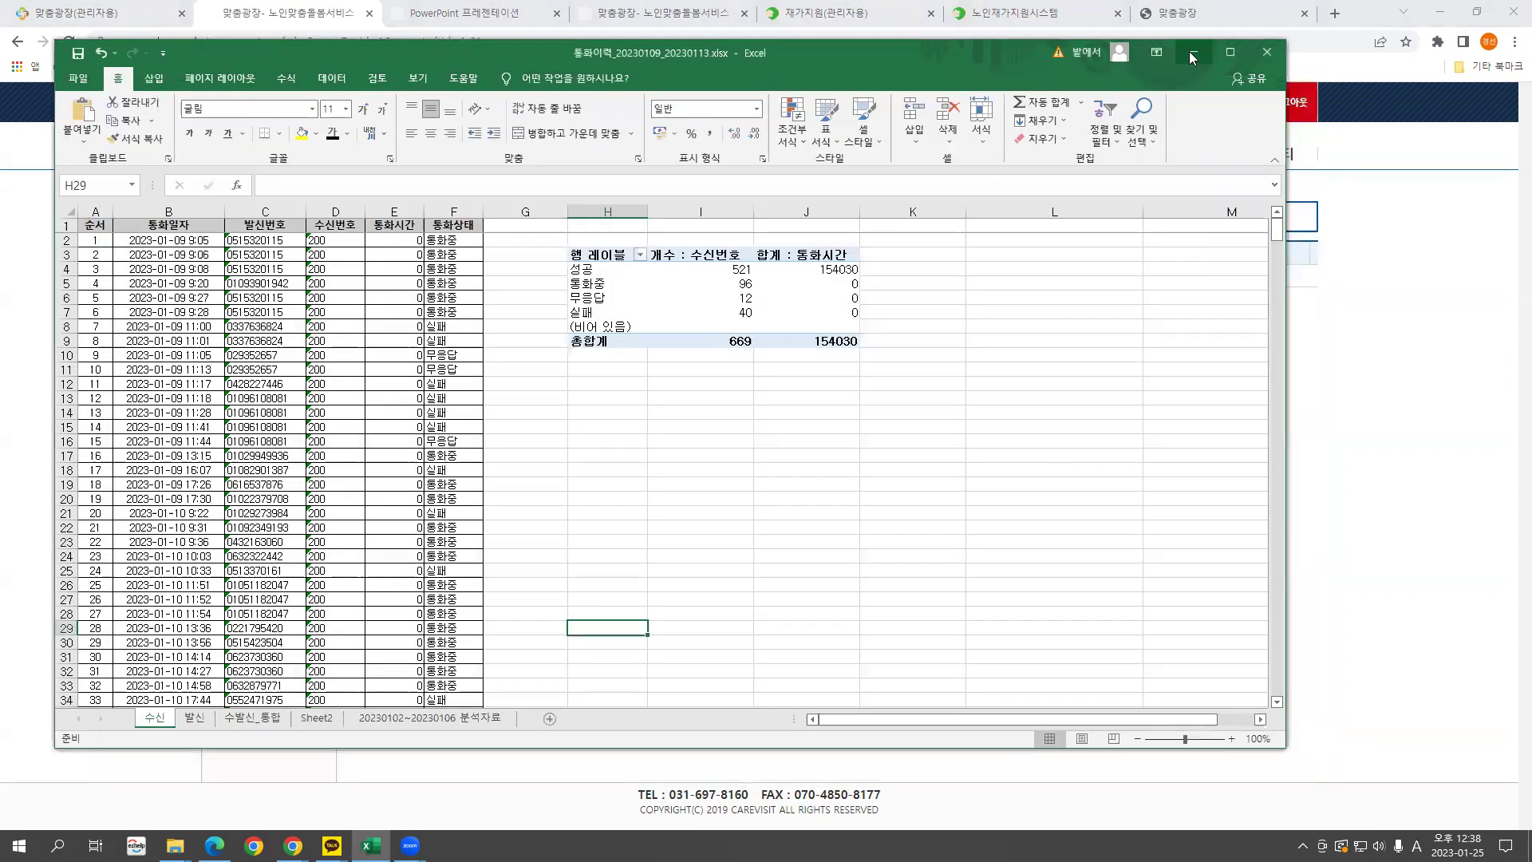
{"action": "left_click", "coordinate": [1191, 51]}
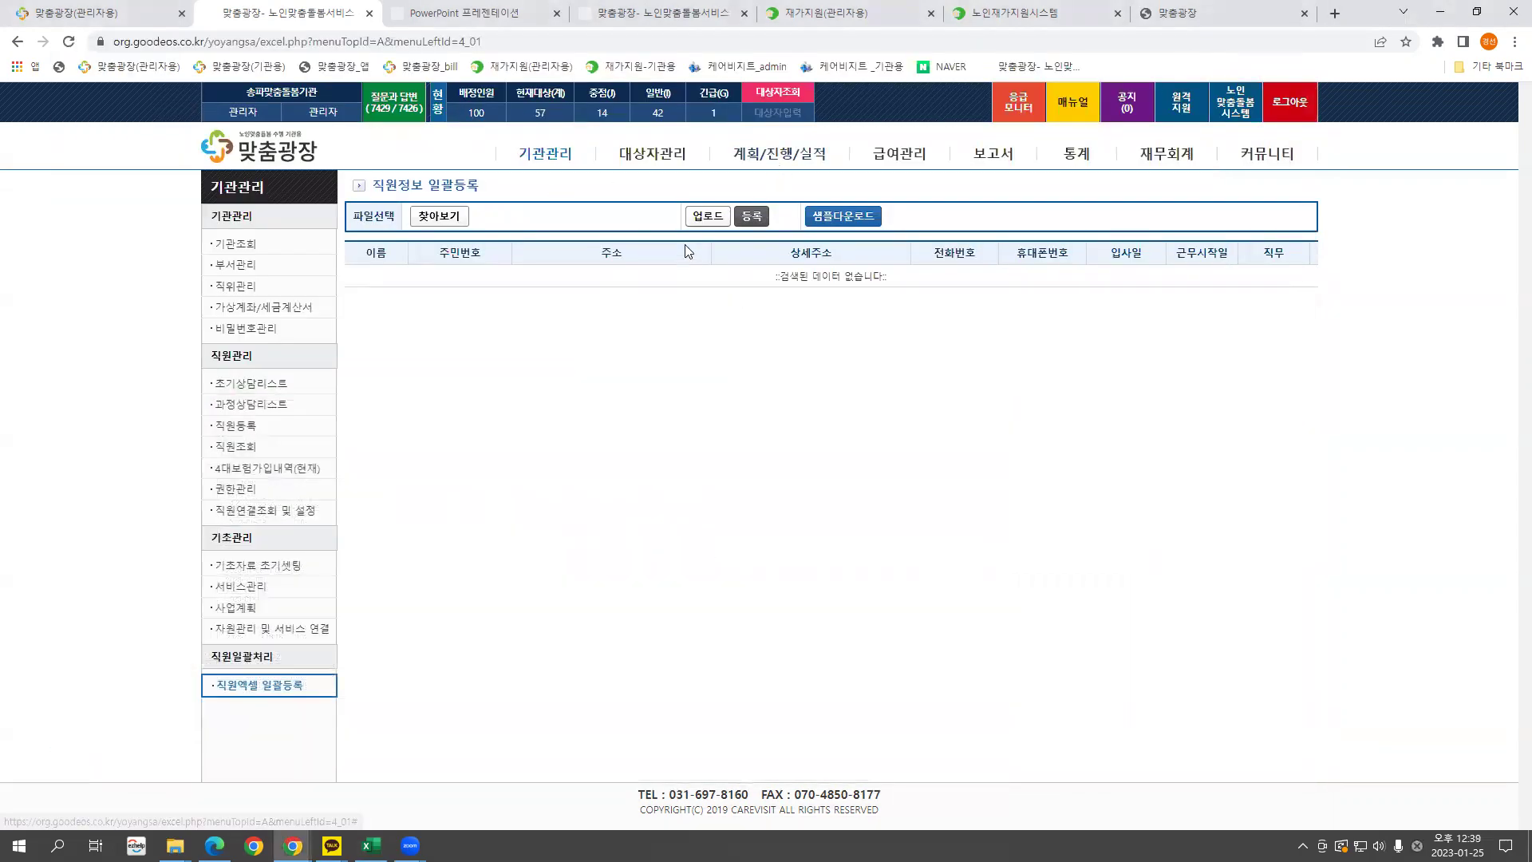
Cancel the staff file upload, visit 직원조회, then open 기관조회's 기관정보수정 form.
{"action": "left_click", "coordinate": [442, 218]}
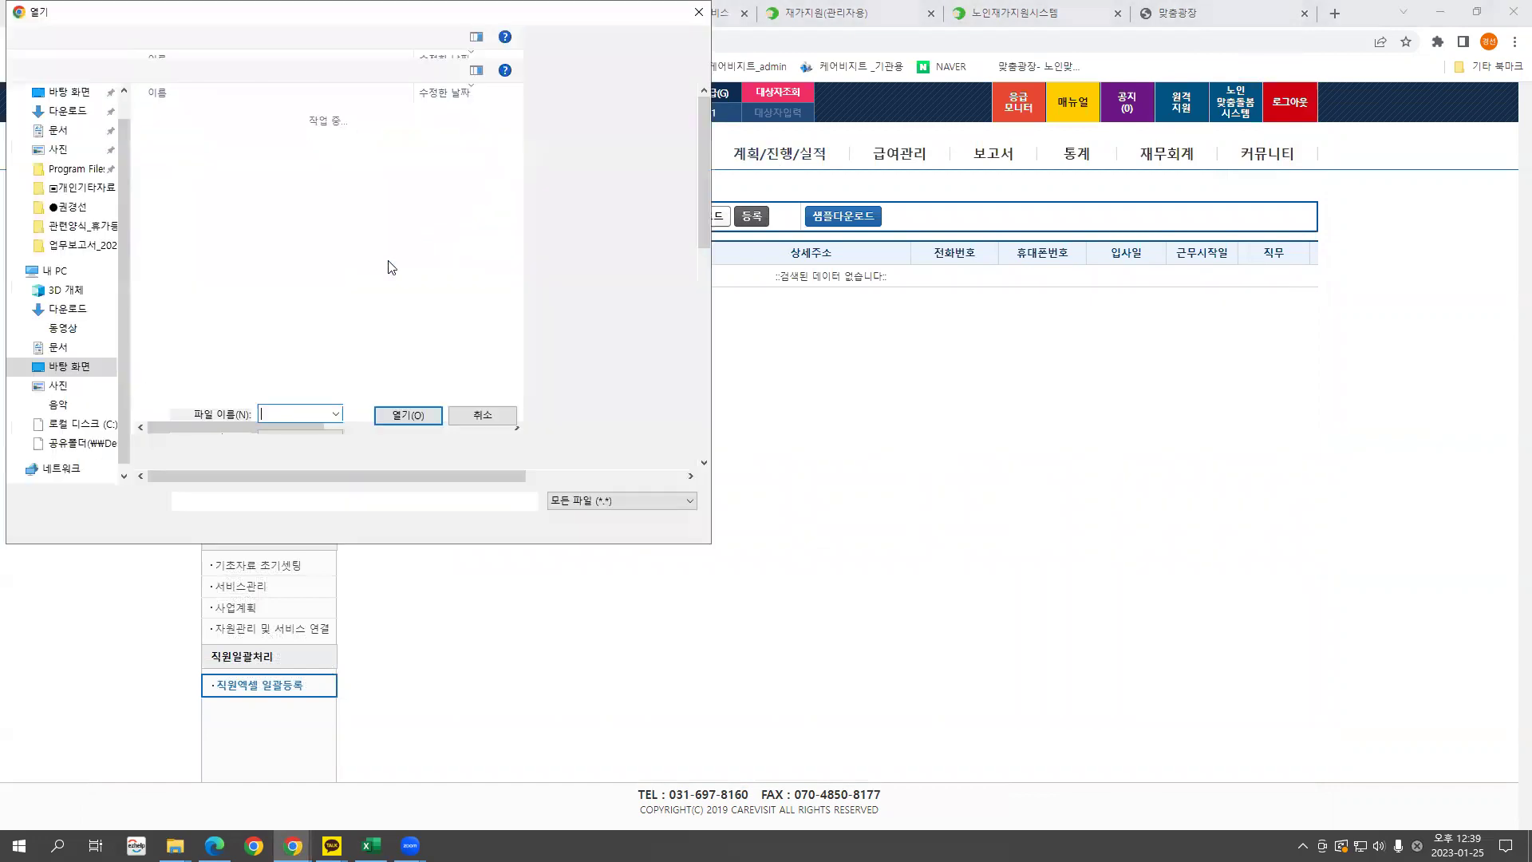
{"action": "left_click", "coordinate": [660, 524]}
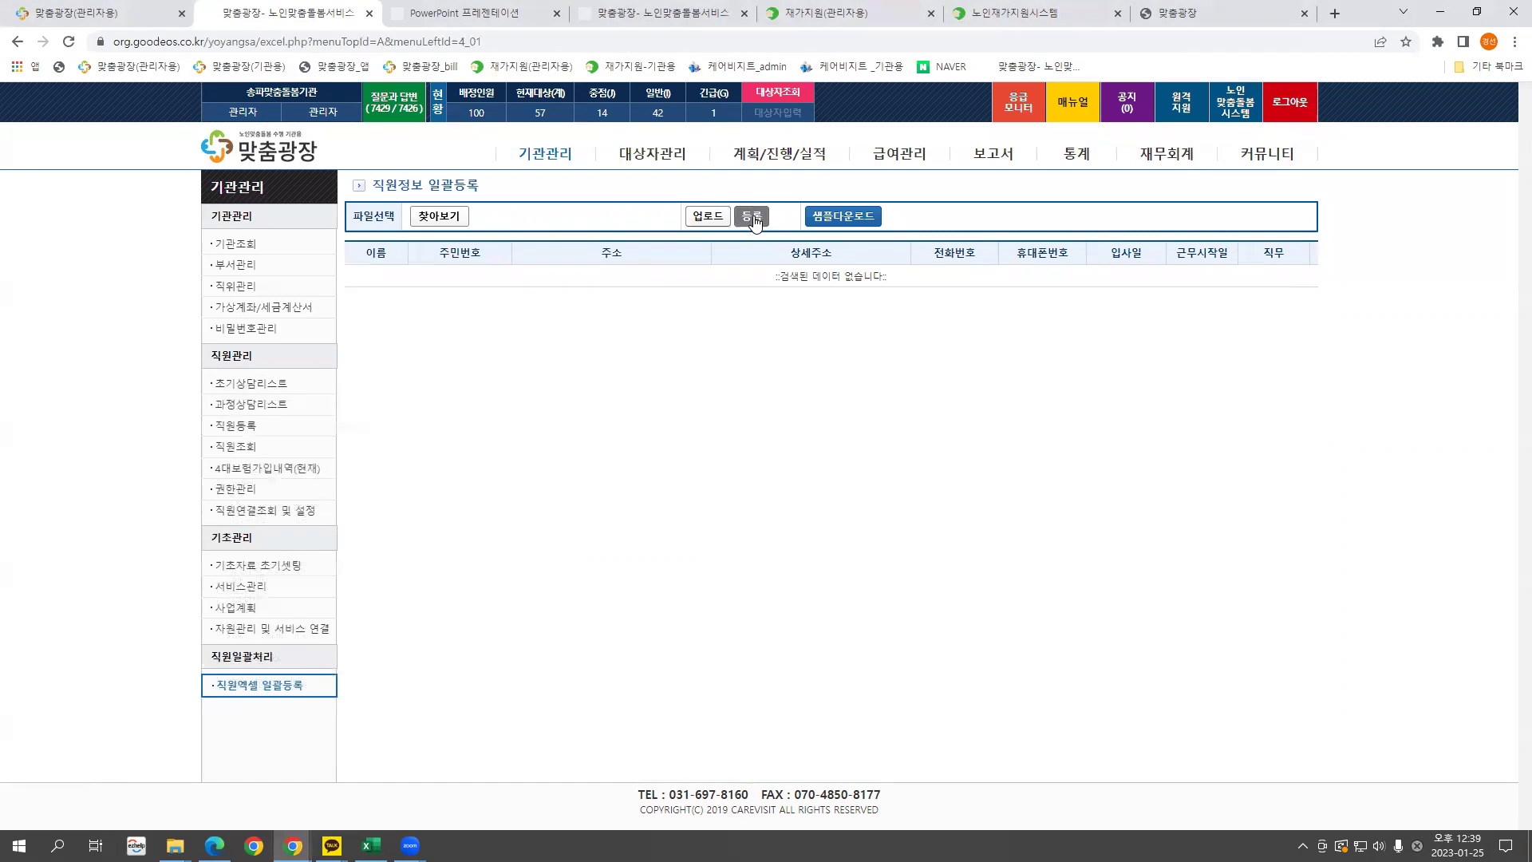
{"action": "left_click", "coordinate": [237, 449]}
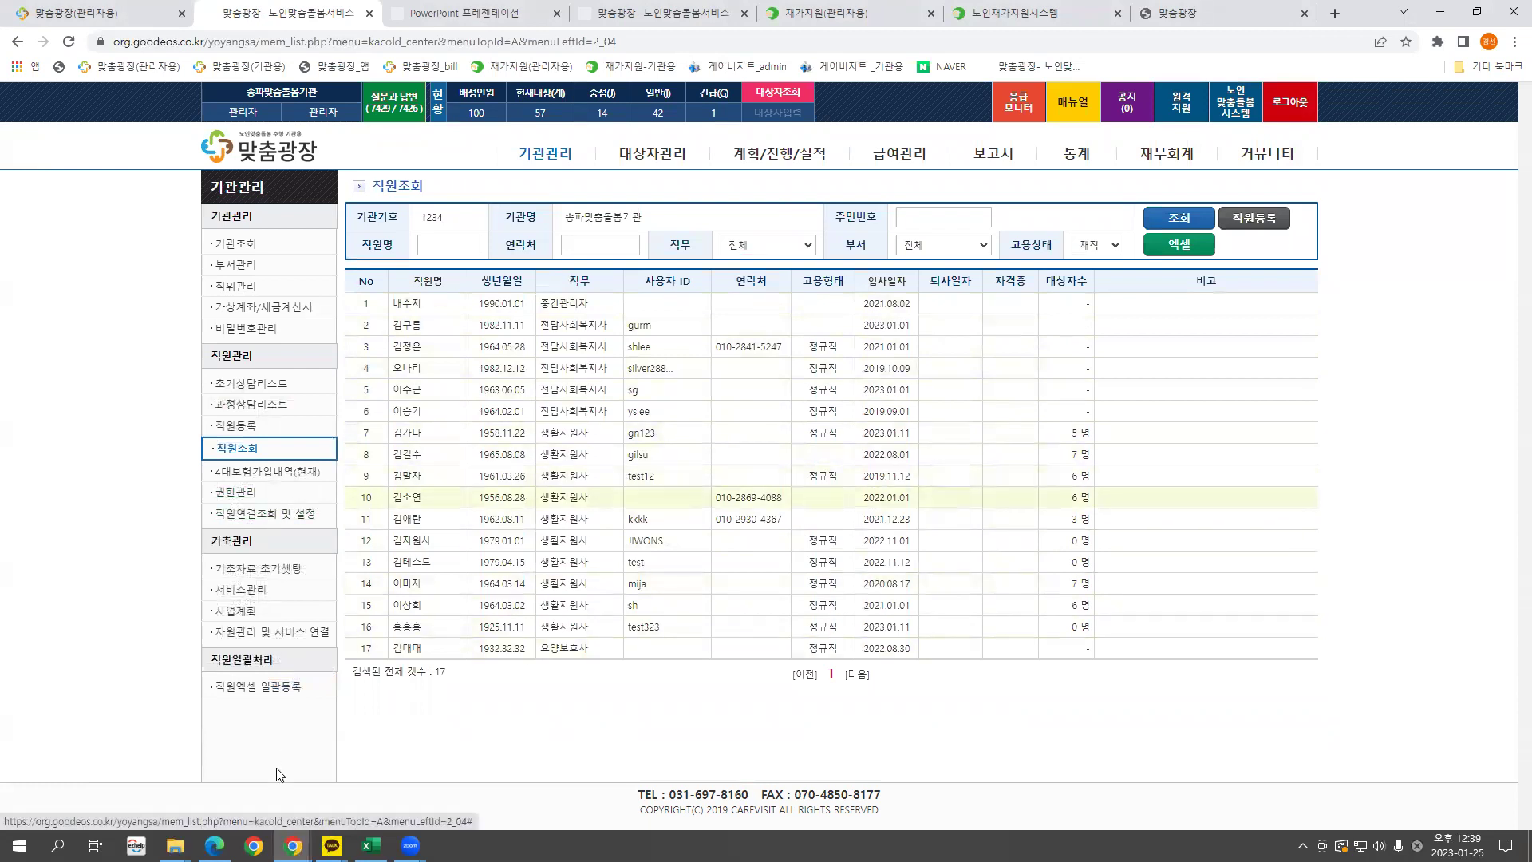
{"action": "left_click", "coordinate": [266, 694]}
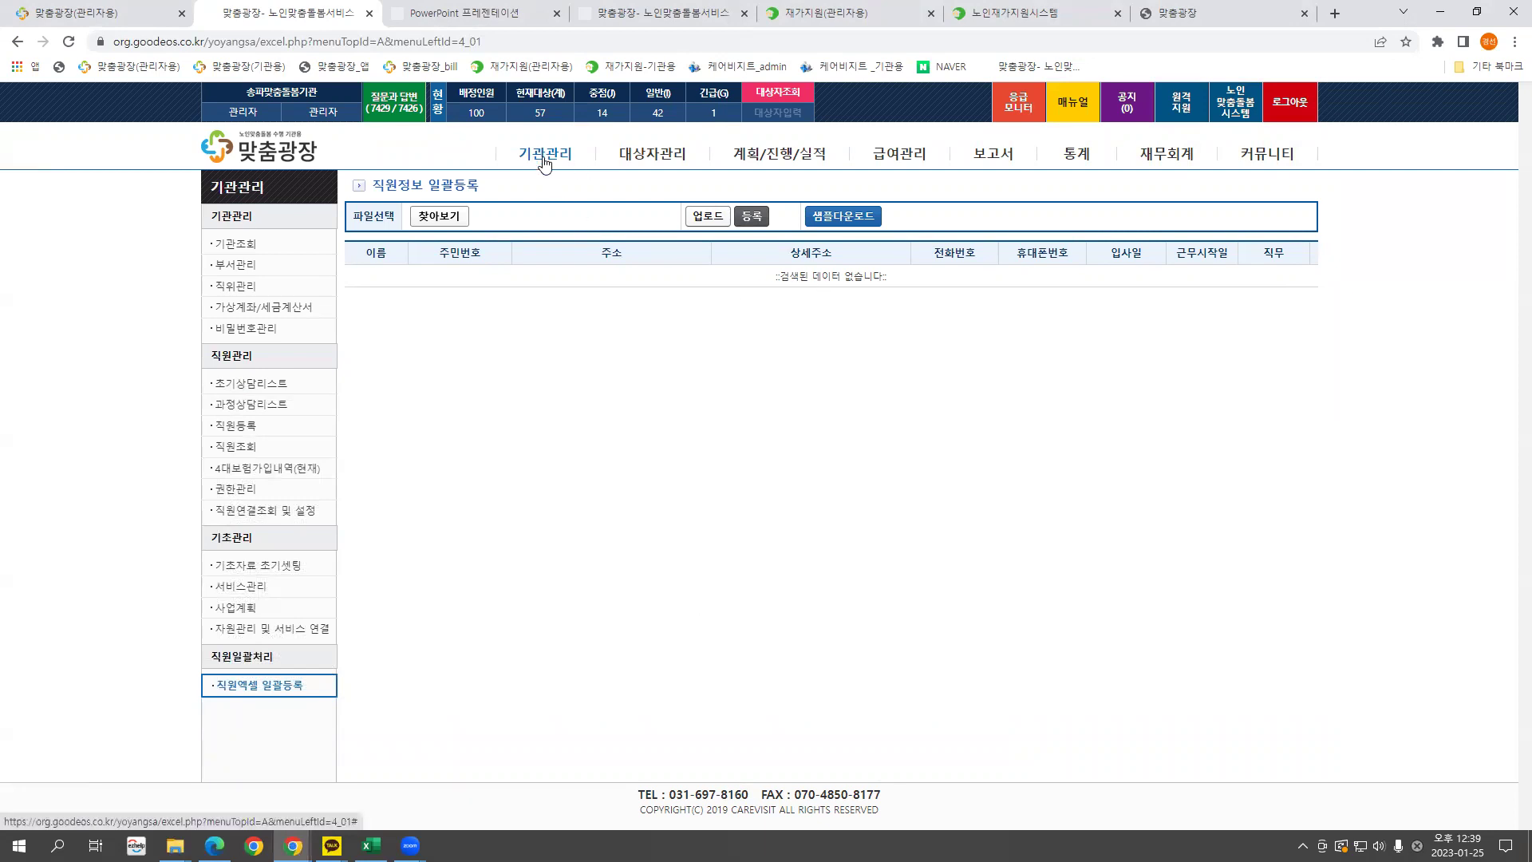
{"action": "left_click", "coordinate": [269, 242]}
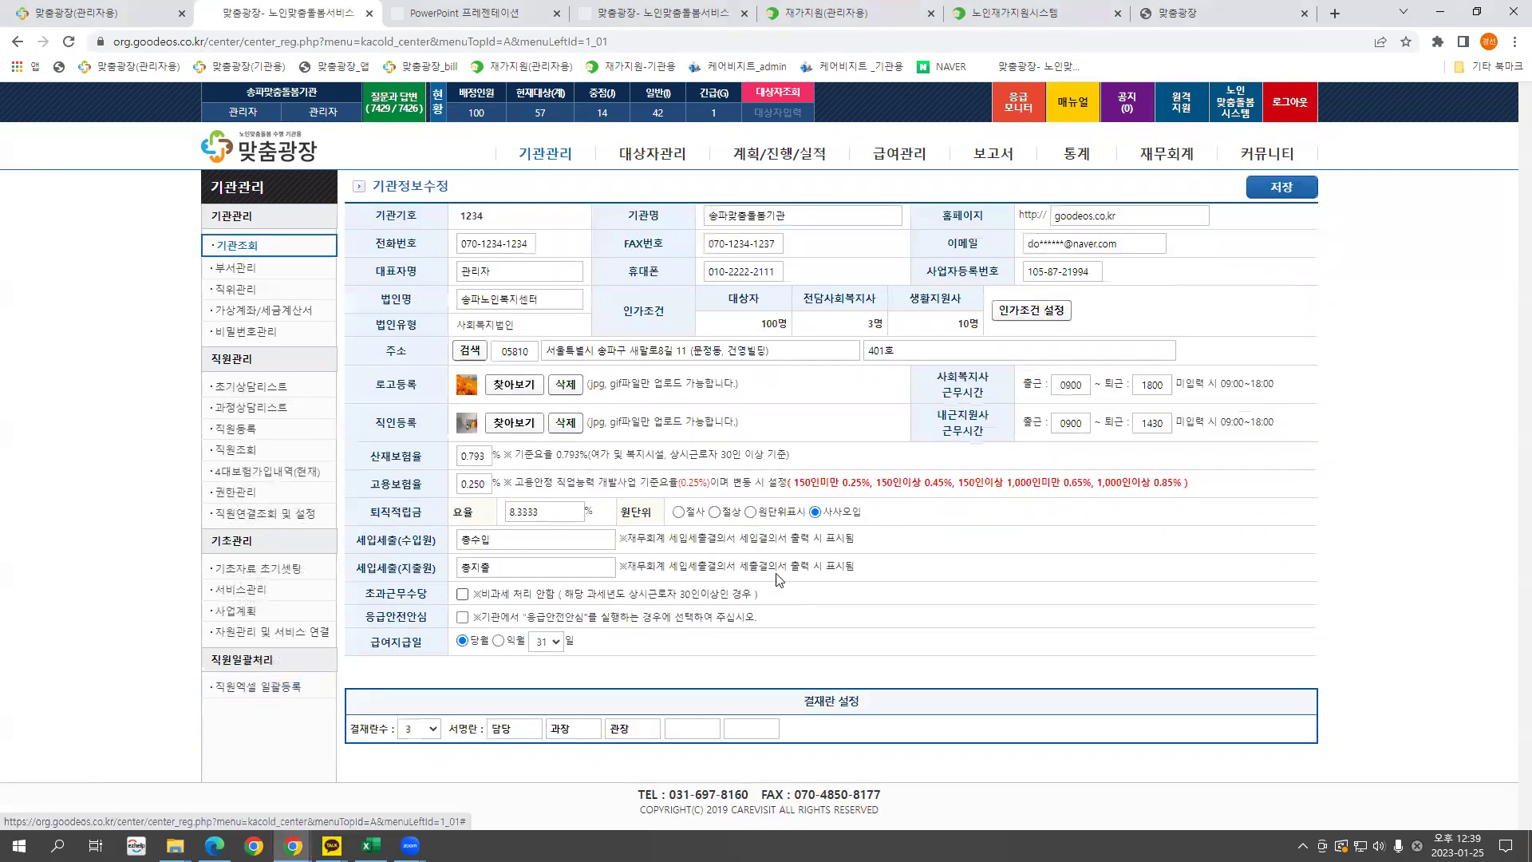